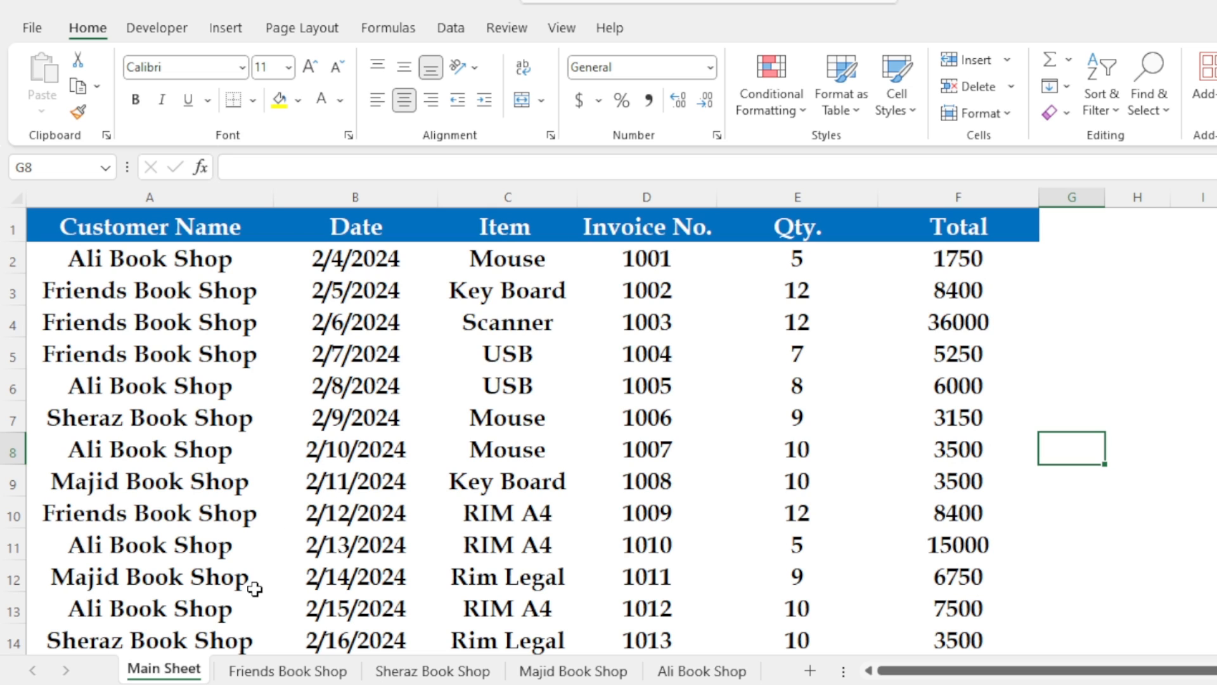
Look through the Friends, Sheraz, Majid and Ali Book Shop sheets and return to the Main Sheet.
{"action": "left_click", "coordinate": [320, 672]}
{"action": "left_click", "coordinate": [397, 674]}
{"action": "left_click", "coordinate": [574, 672]}
{"action": "left_click", "coordinate": [683, 673]}
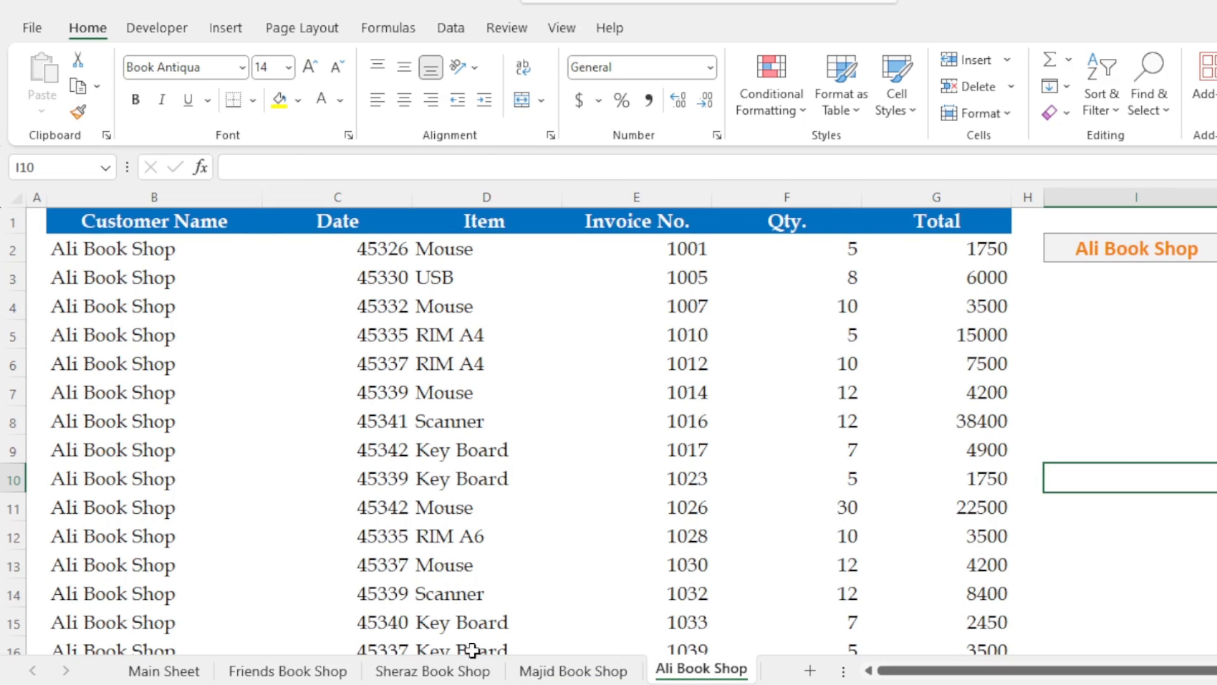
{"action": "left_click", "coordinate": [572, 672]}
{"action": "left_click", "coordinate": [432, 673]}
{"action": "left_click", "coordinate": [288, 672]}
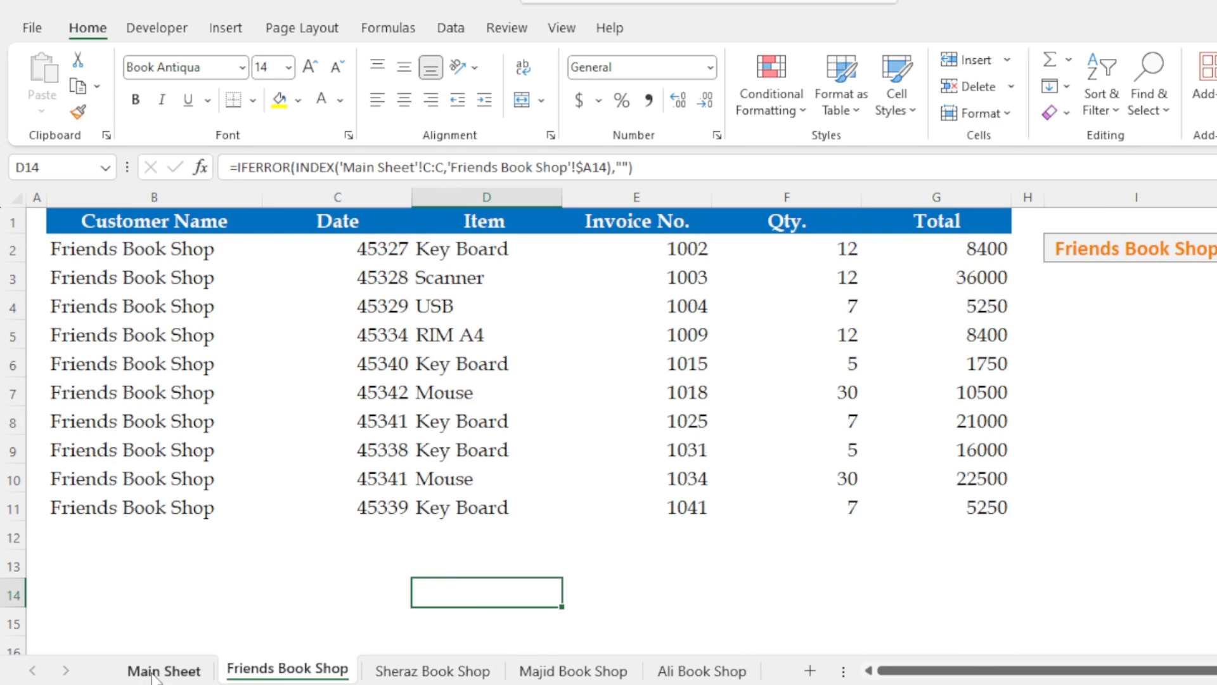
{"action": "left_click", "coordinate": [164, 670]}
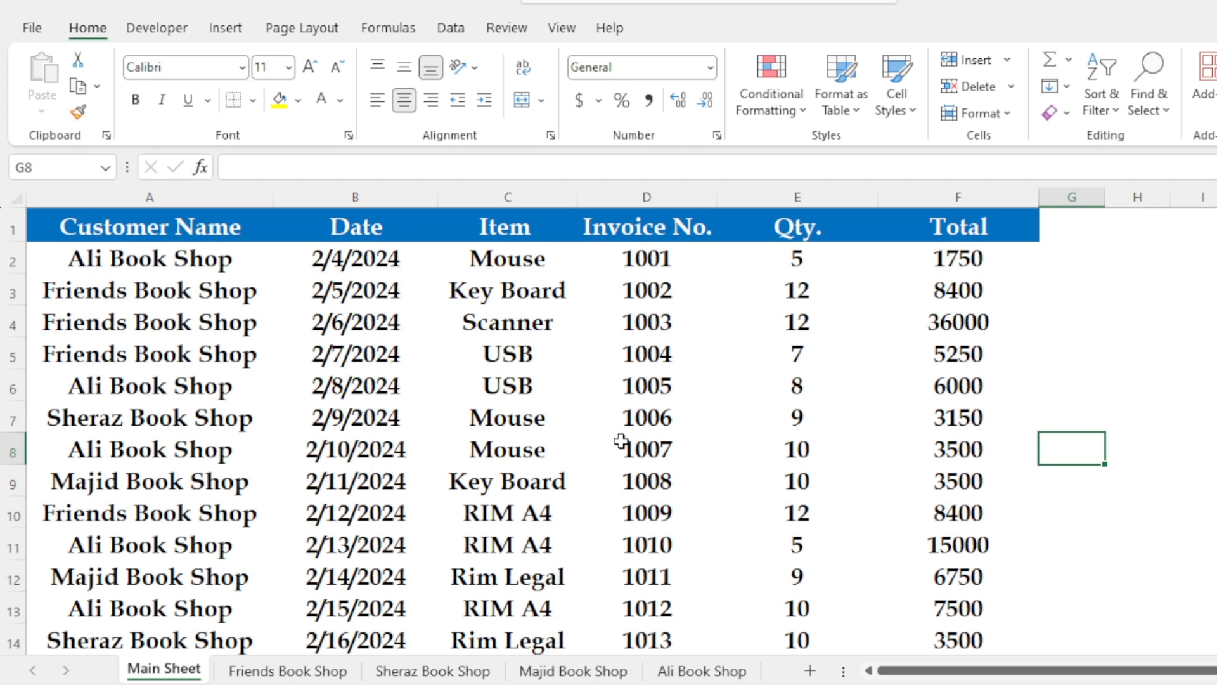
Examine the customer names and invoice records listed down the Main Sheet.
{"action": "scroll", "coordinate": [504, 417], "scroll_direction": "down", "scroll_amount": 1}
{"action": "scroll", "coordinate": [504, 417], "scroll_direction": "up", "scroll_amount": 1}
{"action": "scroll", "coordinate": [247, 384], "scroll_direction": "down", "scroll_amount": 1}
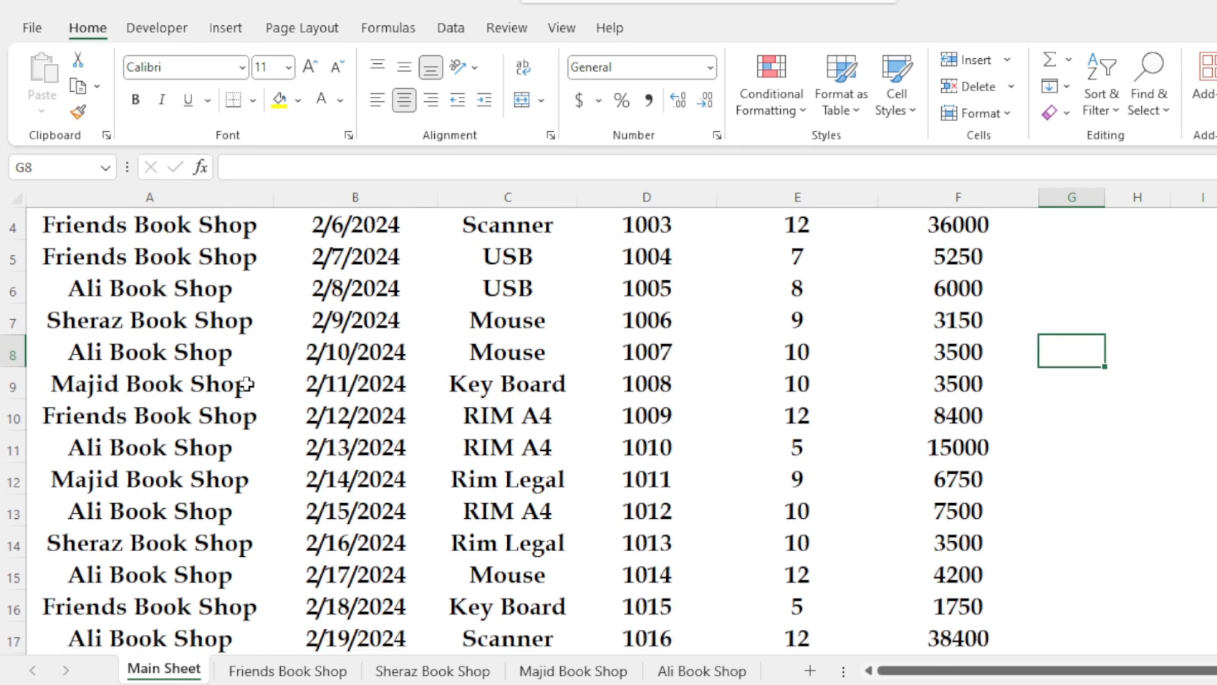
{"action": "scroll", "coordinate": [246, 383], "scroll_direction": "down", "scroll_amount": 4}
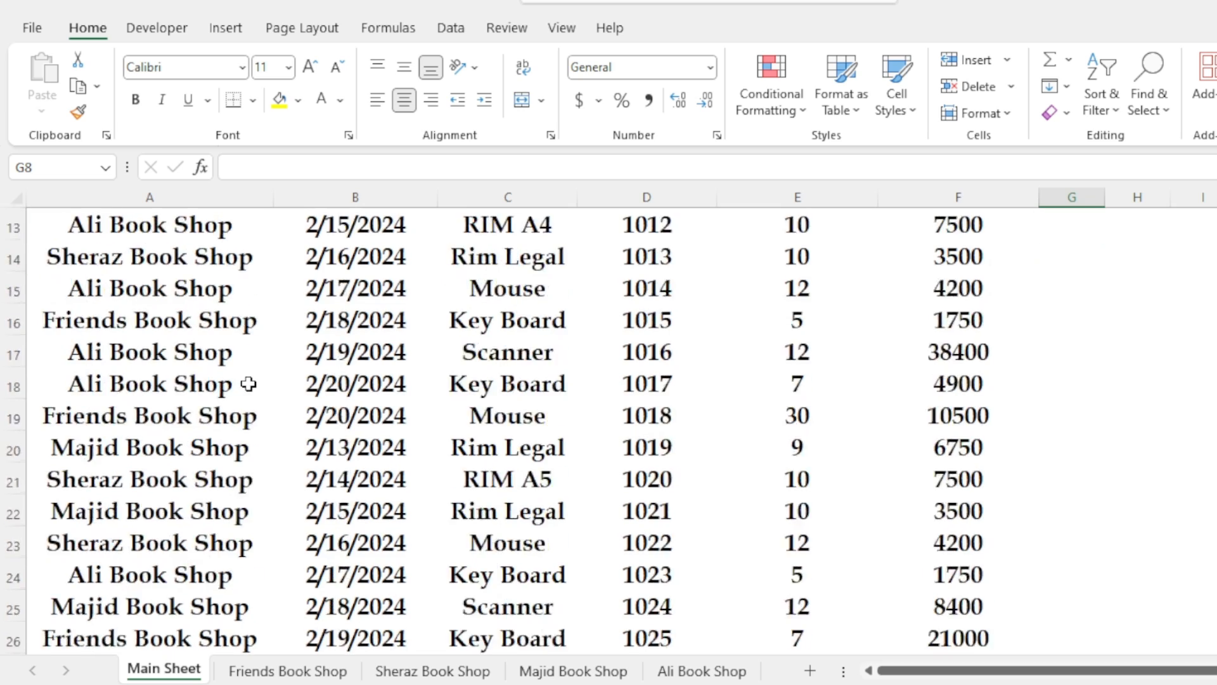
{"action": "scroll", "coordinate": [249, 384], "scroll_direction": "down", "scroll_amount": 4}
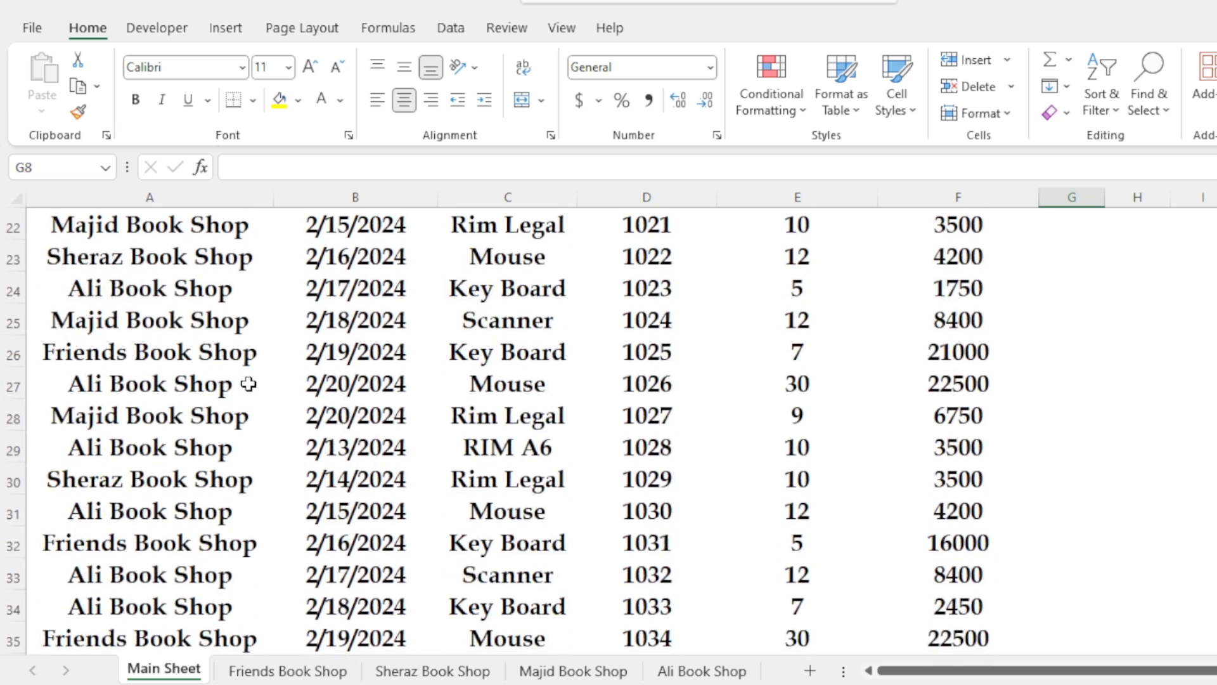
{"action": "scroll", "coordinate": [248, 384], "scroll_direction": "down", "scroll_amount": 4}
{"action": "scroll", "coordinate": [249, 383], "scroll_direction": "up", "scroll_amount": 13}
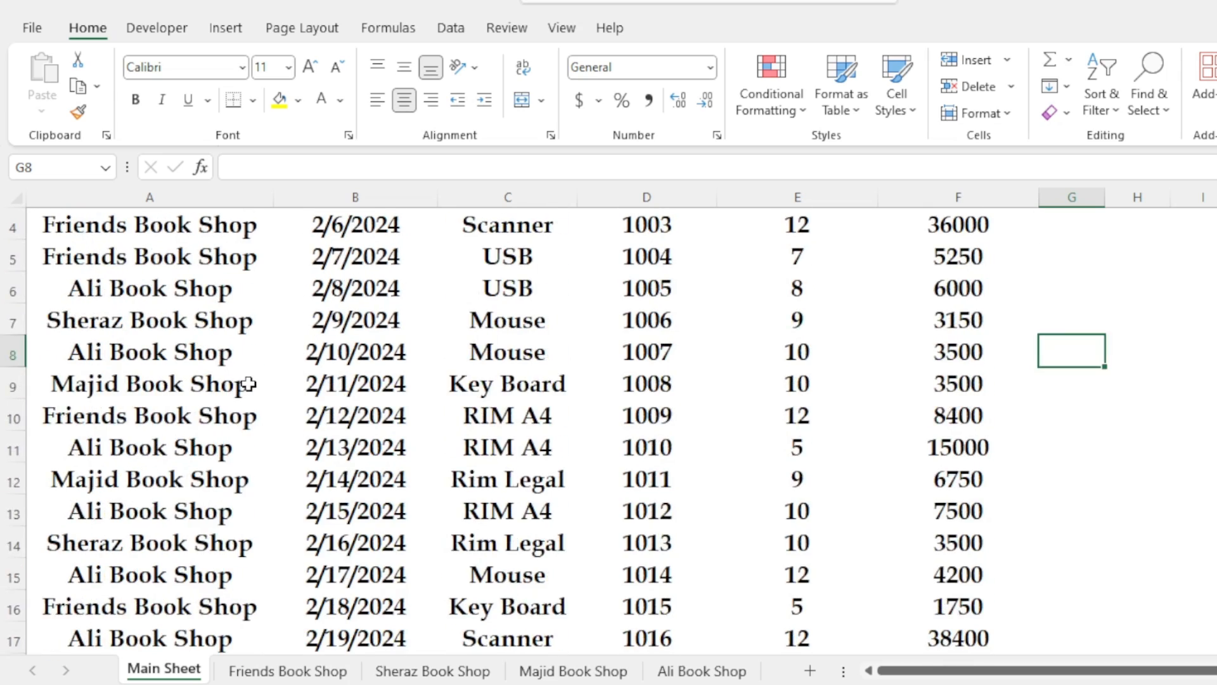
{"action": "scroll", "coordinate": [249, 383], "scroll_direction": "down", "scroll_amount": 5}
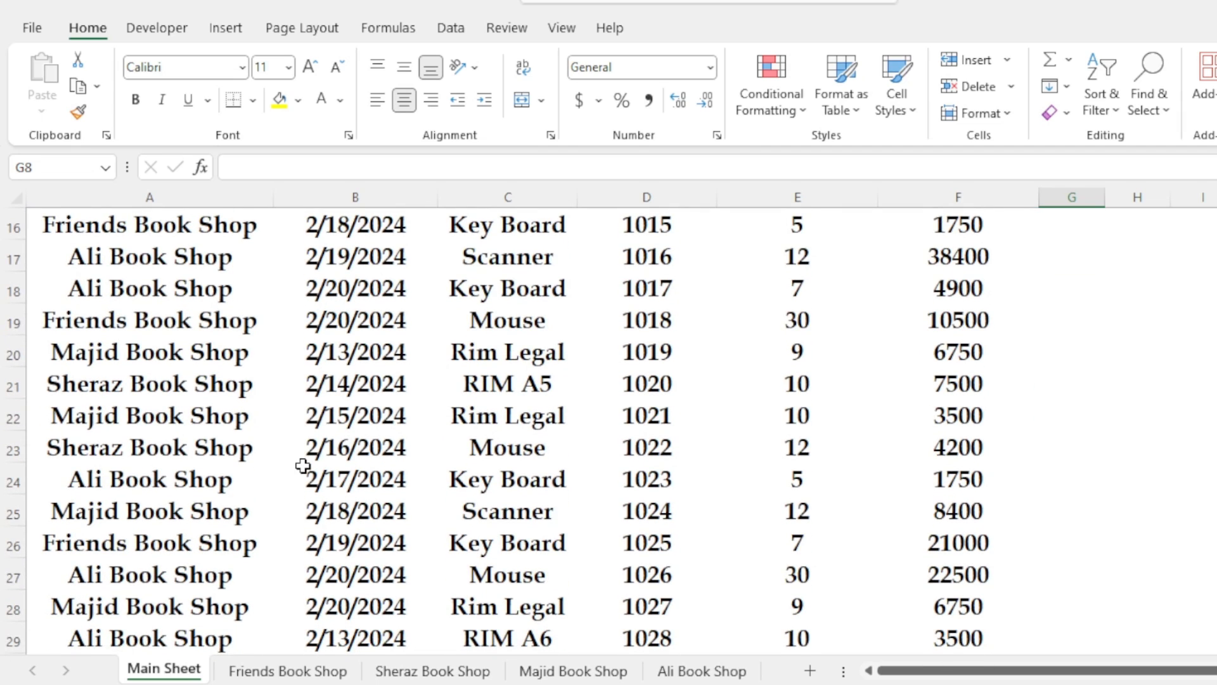
Start a new record in row 45 of the Main Sheet with customer Friends Book Shop and the date filled down from row 44.
{"action": "scroll", "coordinate": [303, 466], "scroll_direction": "down", "scroll_amount": 3}
{"action": "scroll", "coordinate": [303, 465], "scroll_direction": "down", "scroll_amount": 4}
{"action": "left_click", "coordinate": [157, 485]}
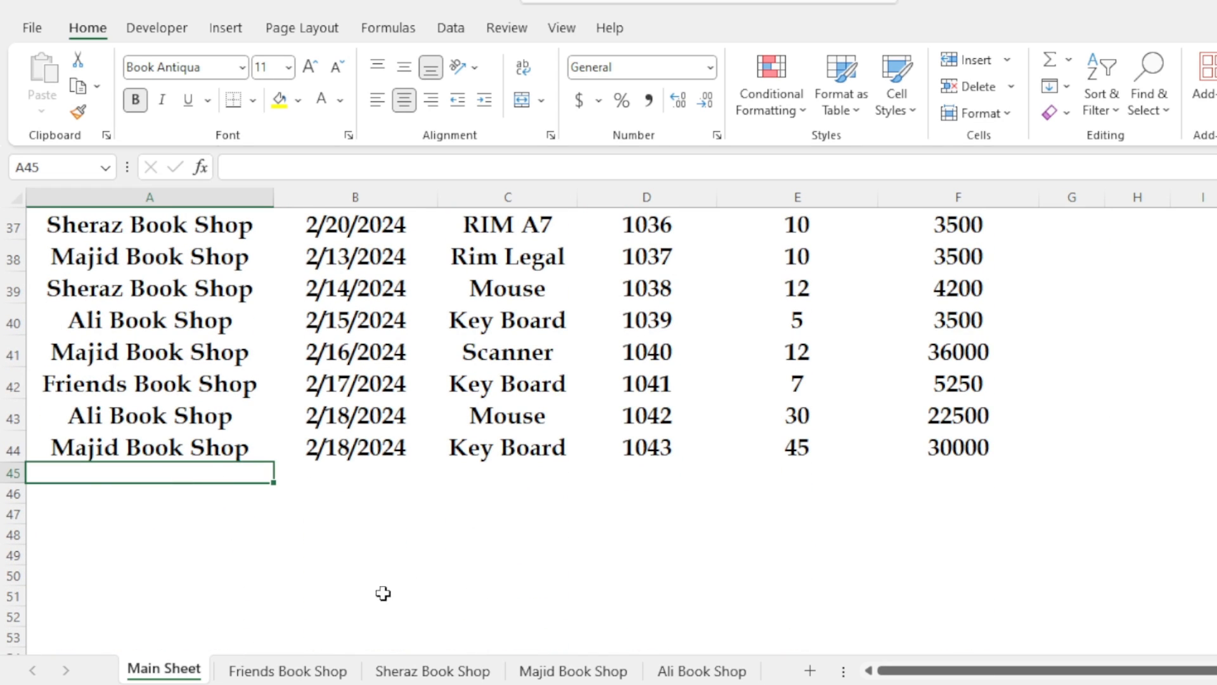
{"action": "type", "text": "Friends Book Shop"}
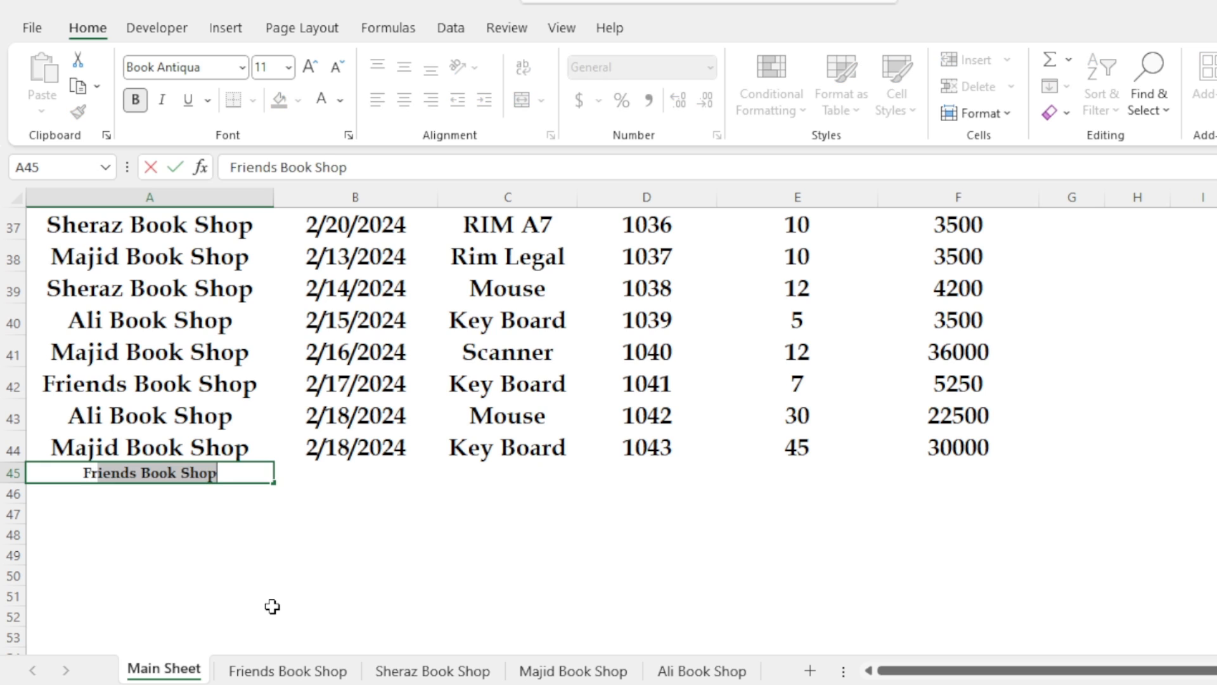
{"action": "key", "text": "Tab"}
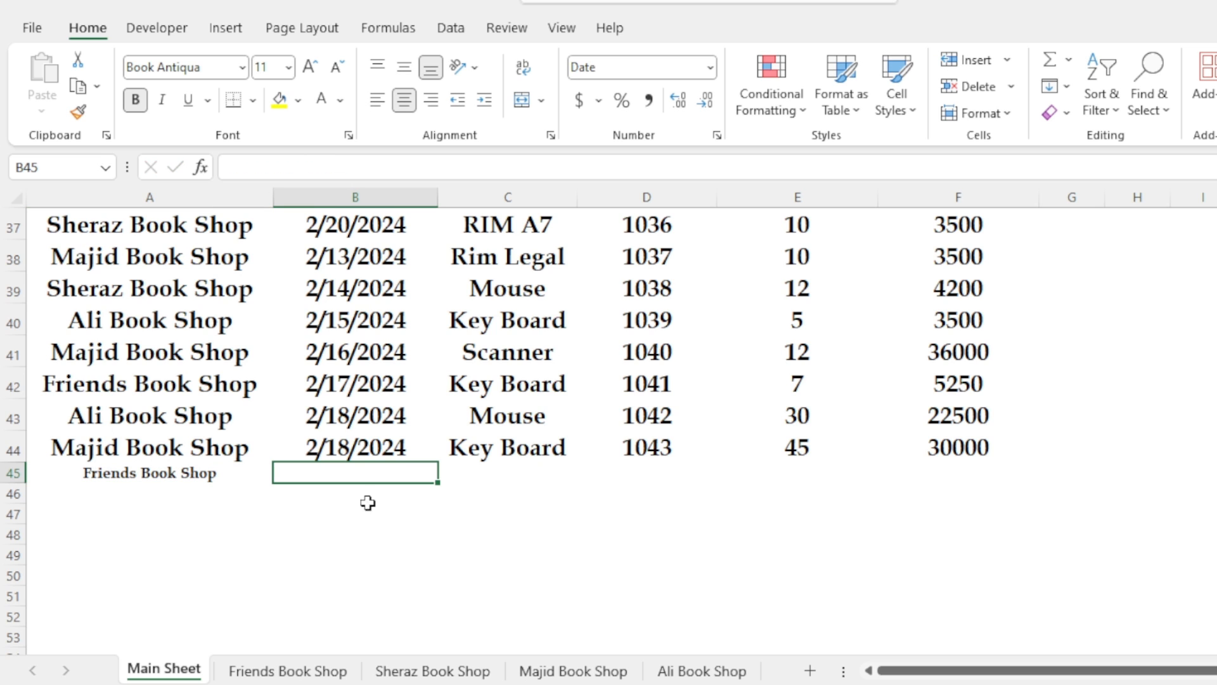
{"action": "left_click_drag", "start_coordinate": [365, 452], "coordinate": [365, 469]}
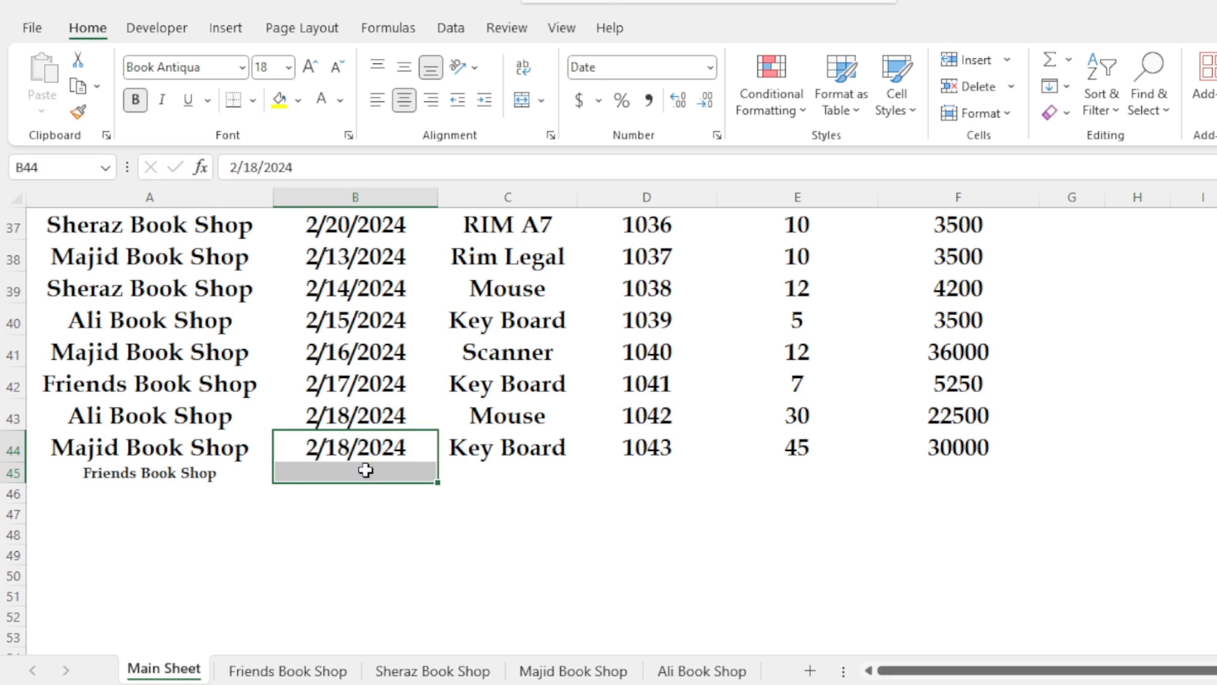
{"action": "key", "text": "ctrl+d"}
Complete row 45 with item Mouse, invoice number 1044, quantity 55 and total 25000.
{"action": "left_click", "coordinate": [514, 473]}
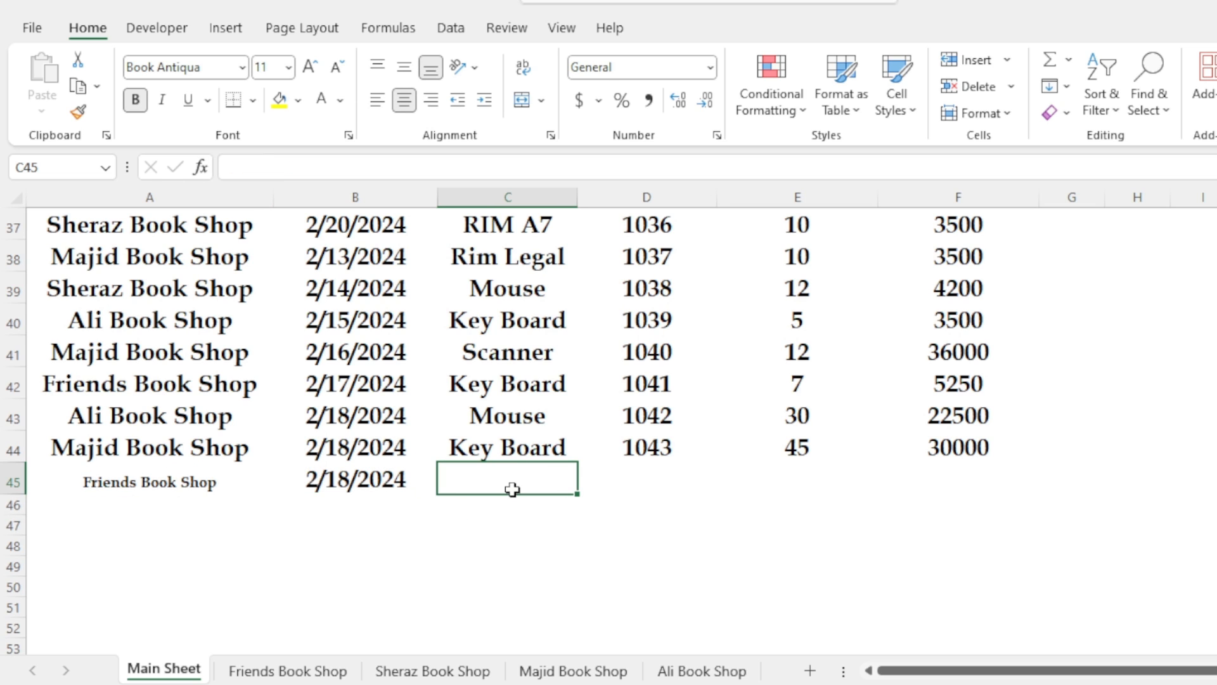
{"action": "type", "text": "Mo"}
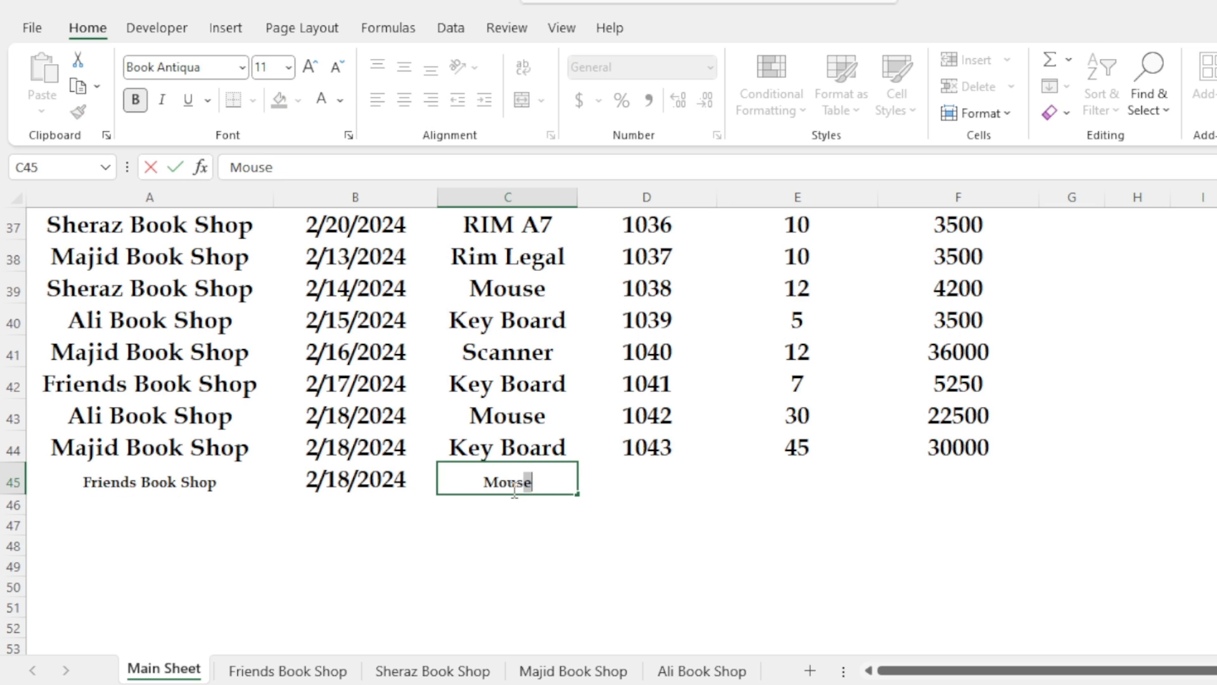
{"action": "type", "text": "us"}
{"action": "key", "text": "Tab"}
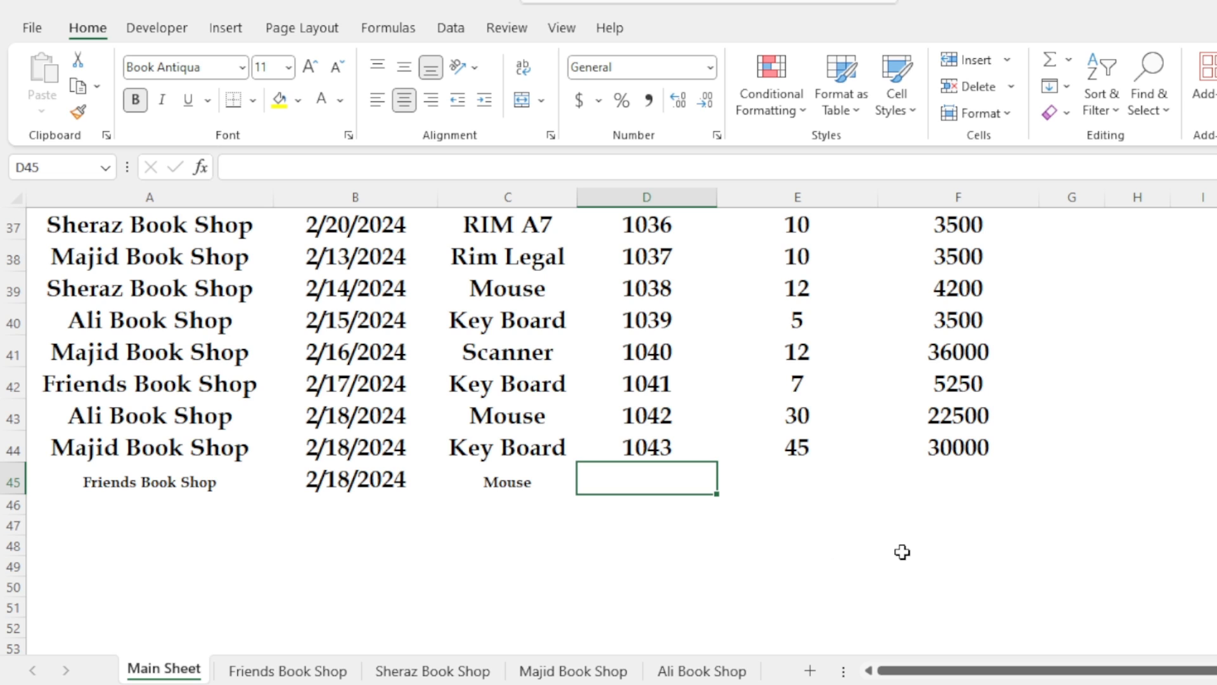
{"action": "type", "text": "1044"}
{"action": "left_click", "coordinate": [811, 484]}
{"action": "type", "text": "55"}
{"action": "left_click", "coordinate": [994, 472]}
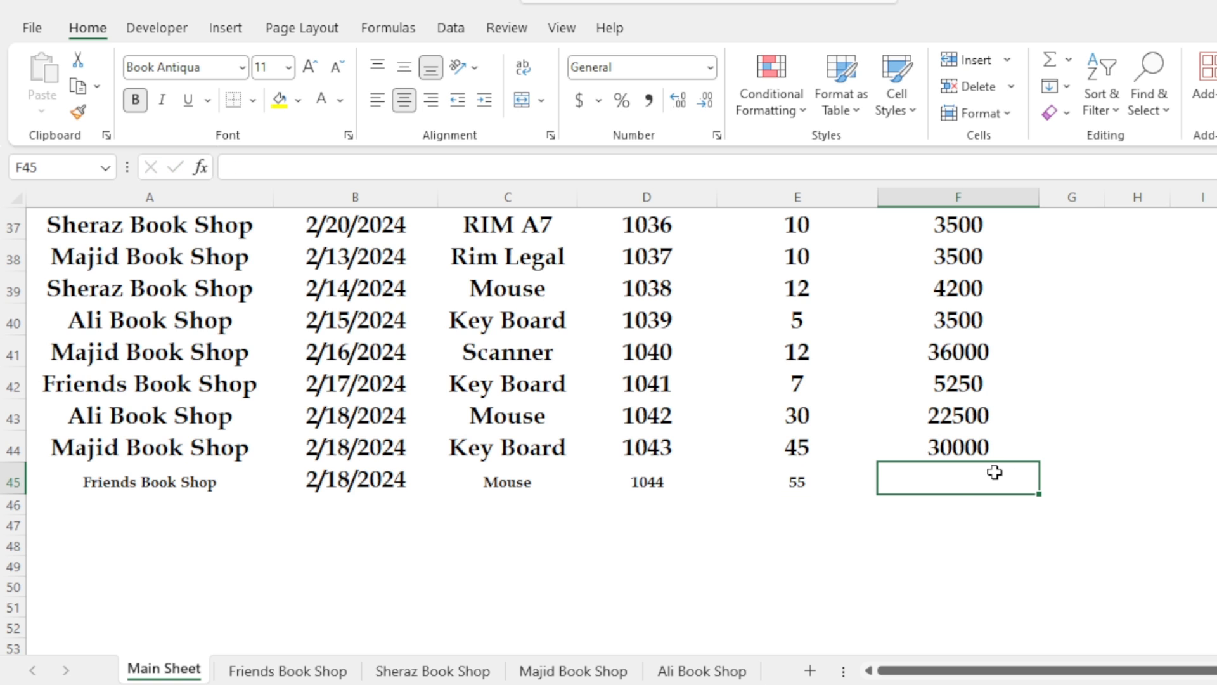
{"action": "type", "text": "25000"}
{"action": "scroll", "coordinate": [983, 508], "scroll_direction": "up", "scroll_amount": 1}
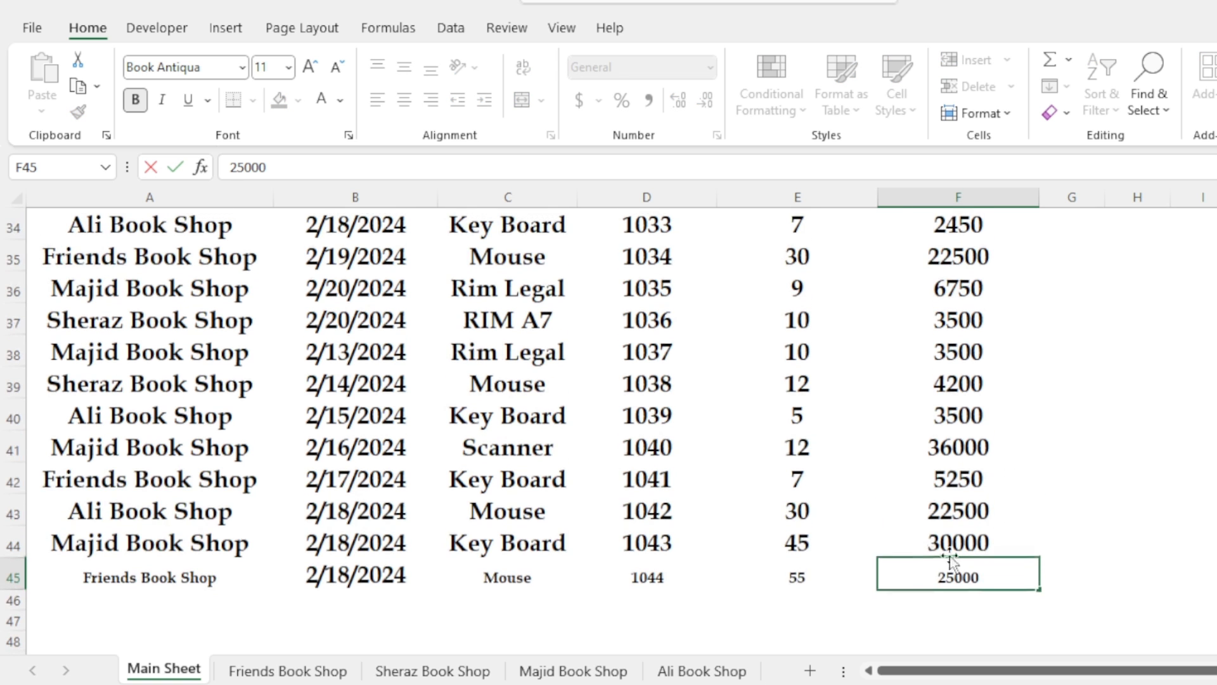
{"action": "left_click", "coordinate": [870, 606]}
{"action": "scroll", "coordinate": [443, 631], "scroll_direction": "down", "scroll_amount": 1}
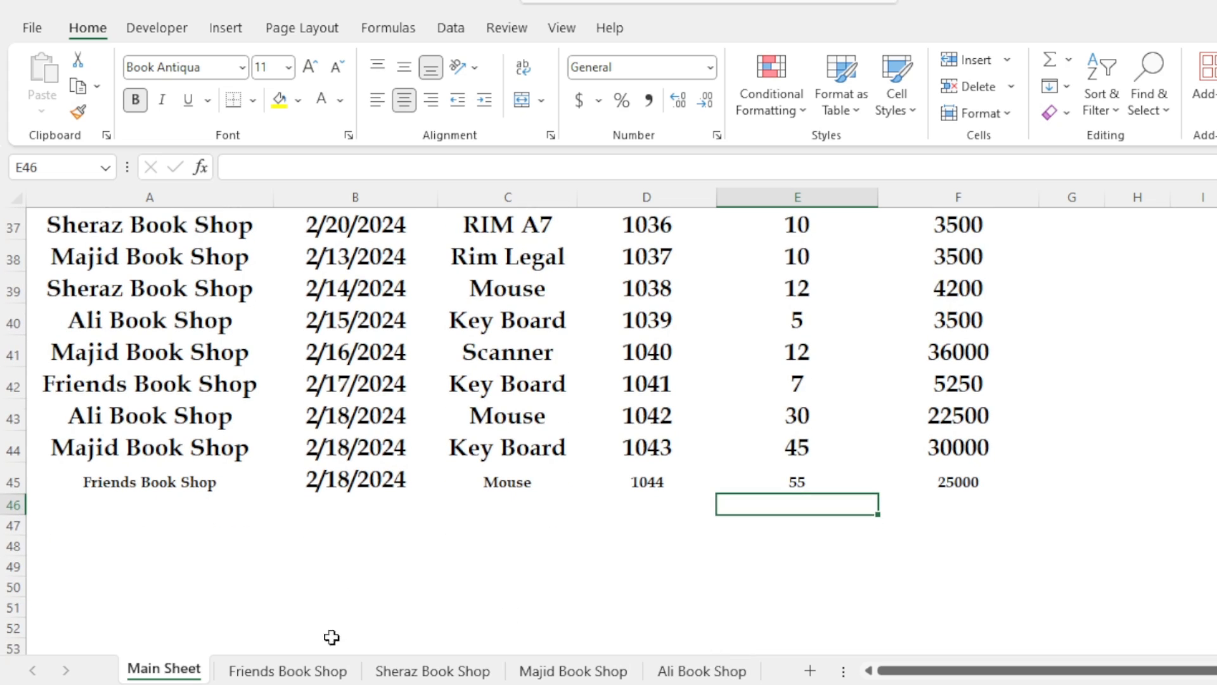
Check the Friends Book Shop sheet for the newly added record, and review the records on the Main Sheet again.
{"action": "left_click", "coordinate": [288, 671]}
{"action": "left_click", "coordinate": [100, 536]}
{"action": "left_click_drag", "start_coordinate": [305, 545], "coordinate": [962, 535]}
{"action": "left_click", "coordinate": [791, 604]}
{"action": "left_click", "coordinate": [629, 581]}
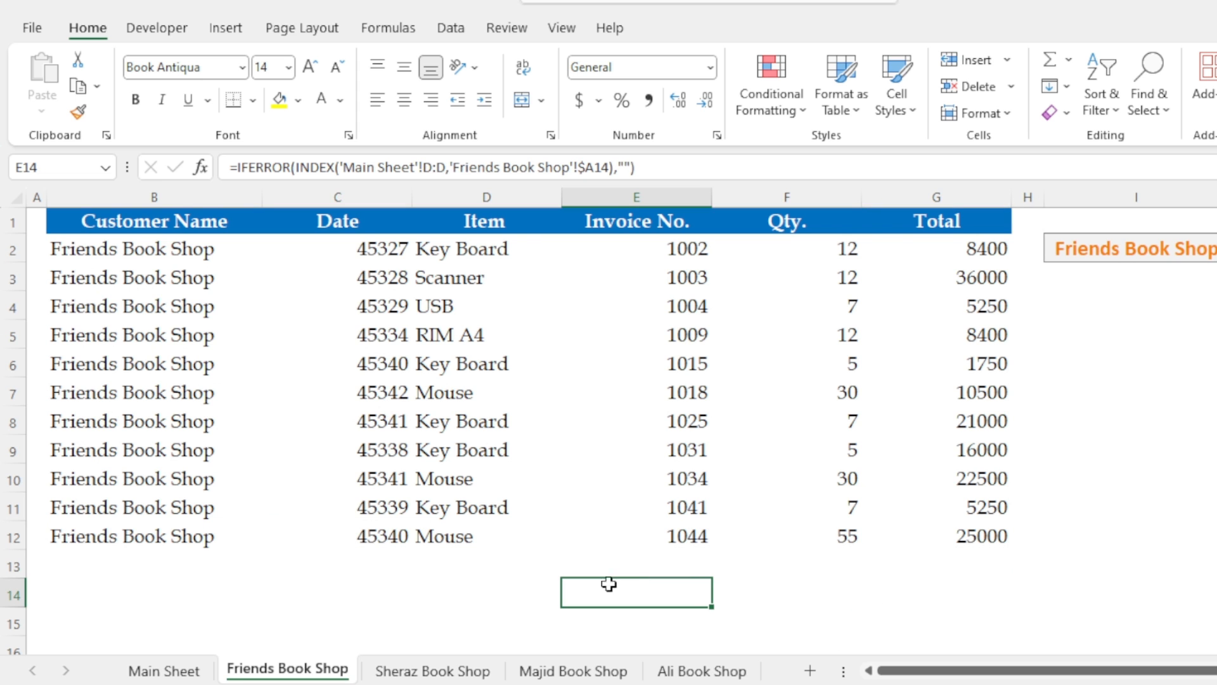
{"action": "left_click", "coordinate": [166, 670]}
{"action": "scroll", "coordinate": [241, 444], "scroll_direction": "up", "scroll_amount": 4}
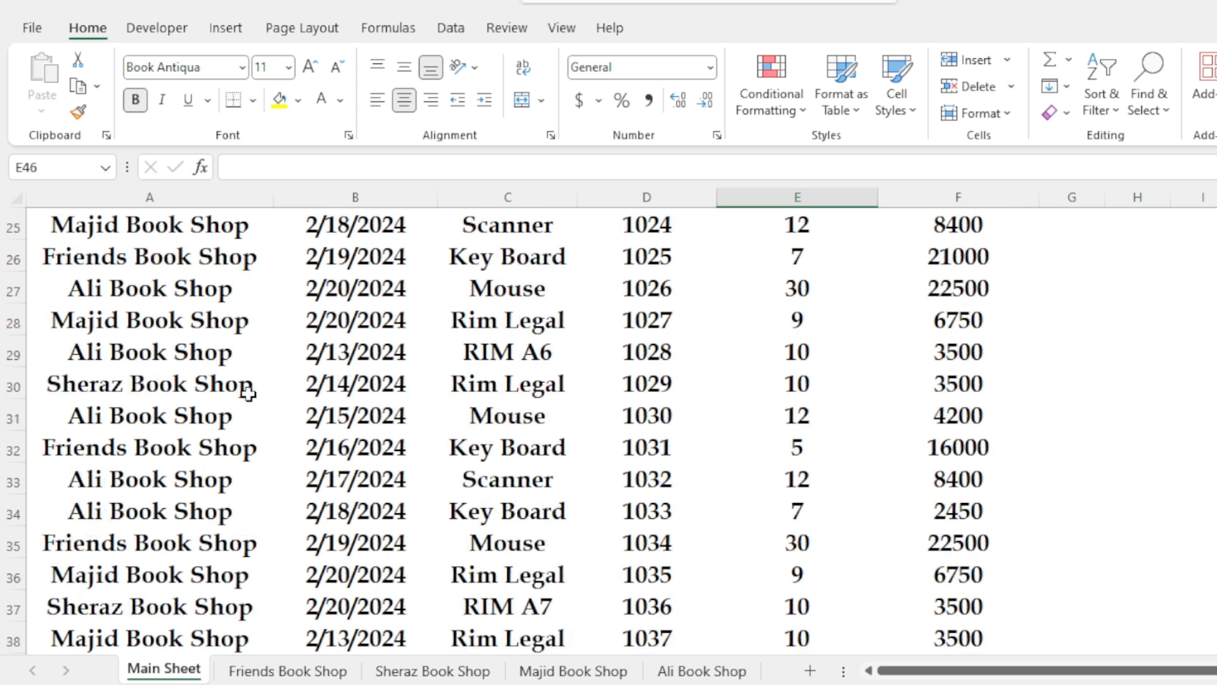
{"action": "scroll", "coordinate": [274, 441], "scroll_direction": "down", "scroll_amount": 1}
{"action": "scroll", "coordinate": [274, 441], "scroll_direction": "up", "scroll_amount": 4}
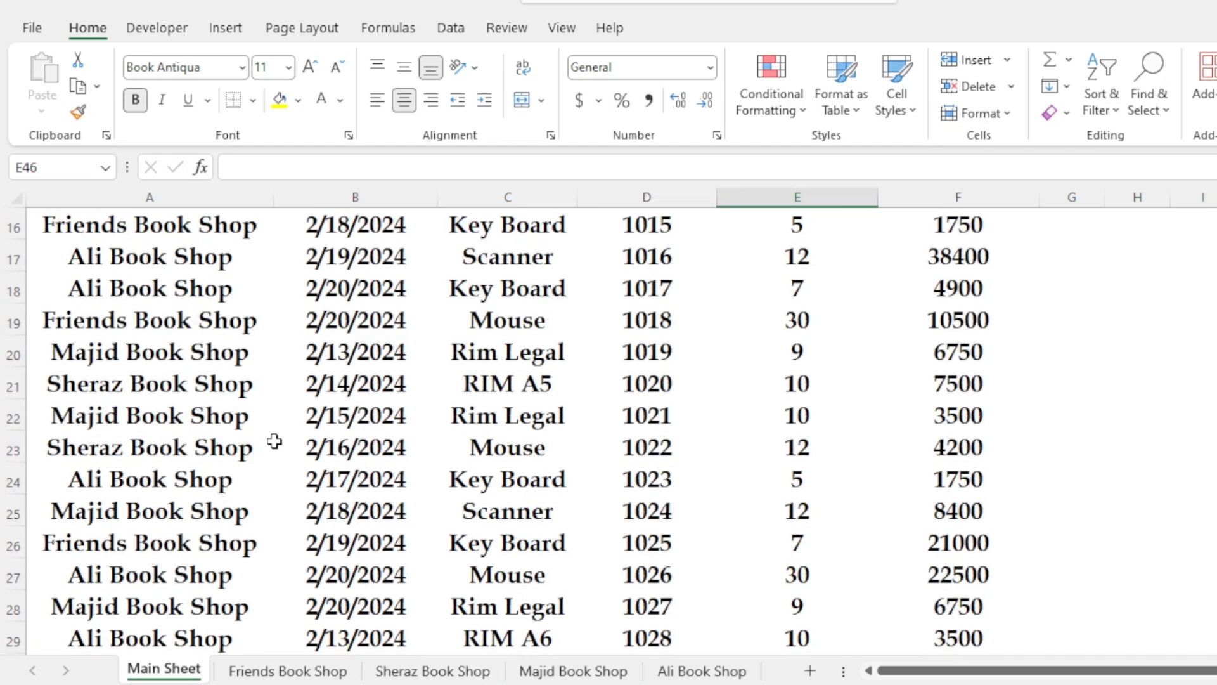
{"action": "scroll", "coordinate": [273, 441], "scroll_direction": "up", "scroll_amount": 5}
{"action": "scroll", "coordinate": [274, 441], "scroll_direction": "down", "scroll_amount": 8}
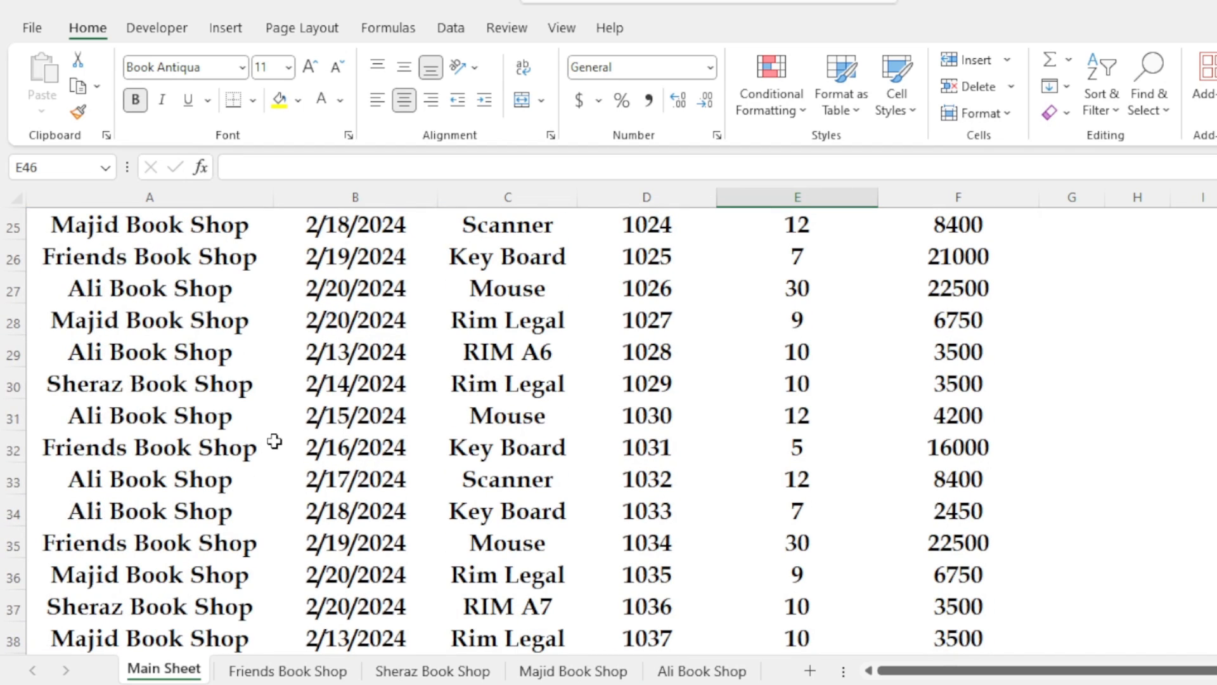
Create a copy of the Ali Book Shop sheet and place it before the original sheet.
{"action": "left_click", "coordinate": [682, 671]}
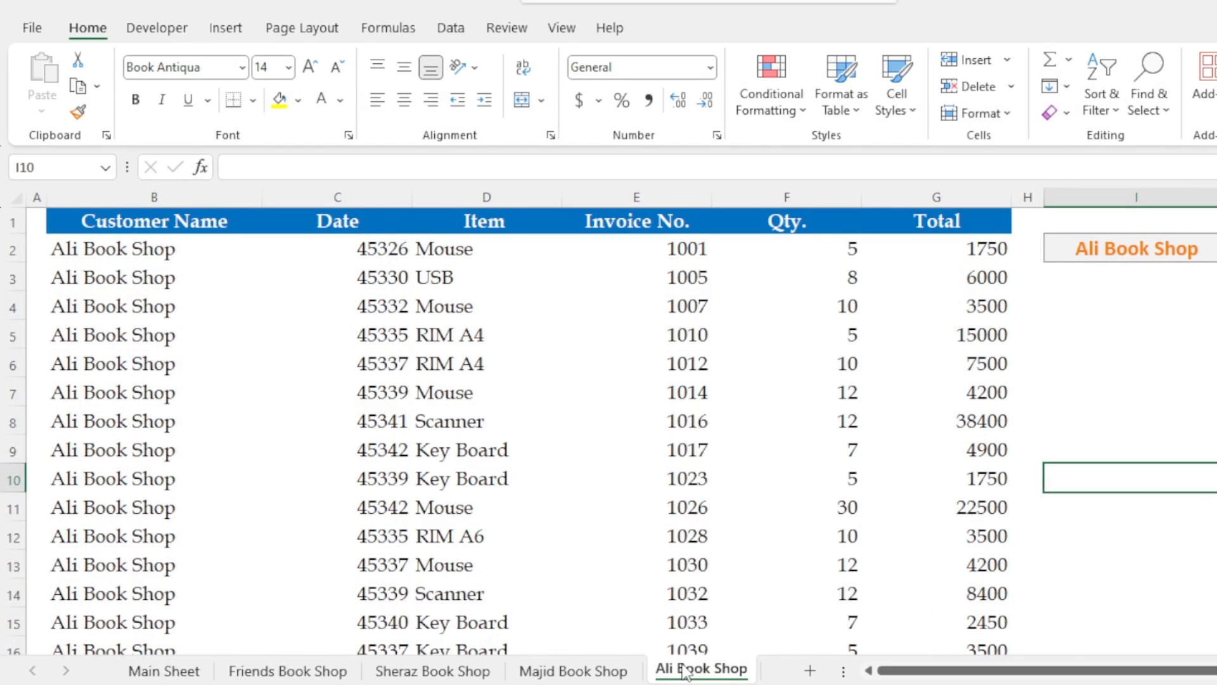
{"action": "right_click", "coordinate": [684, 672]}
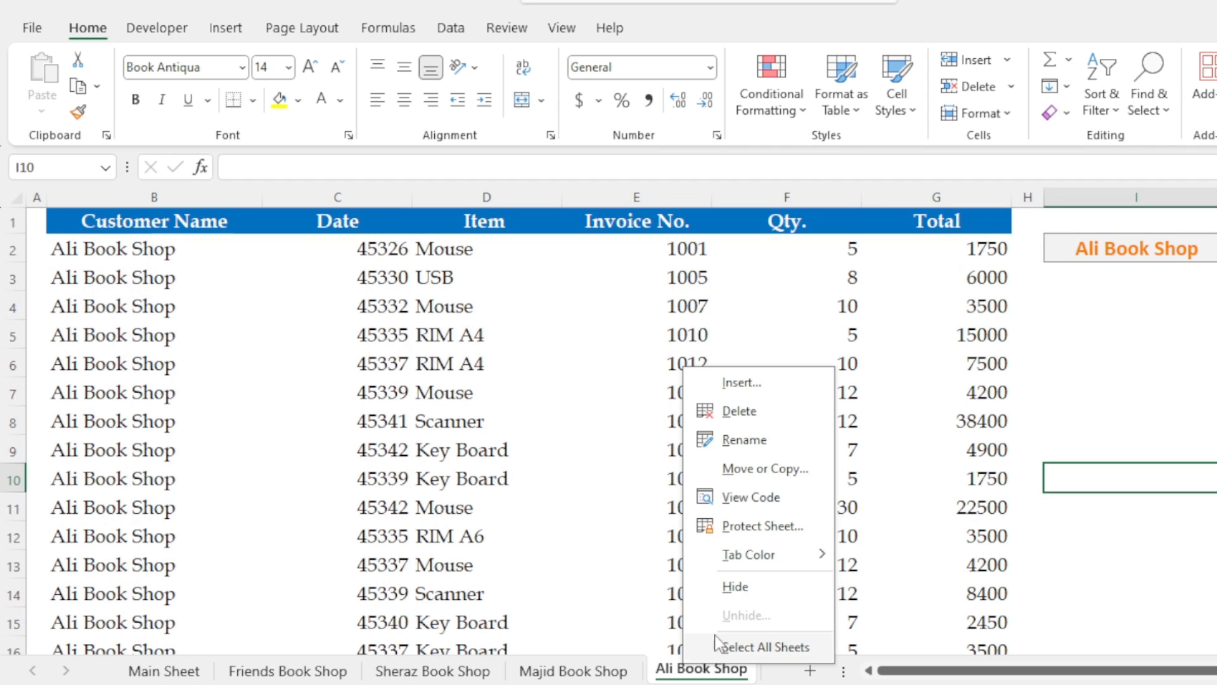
{"action": "left_click", "coordinate": [769, 473]}
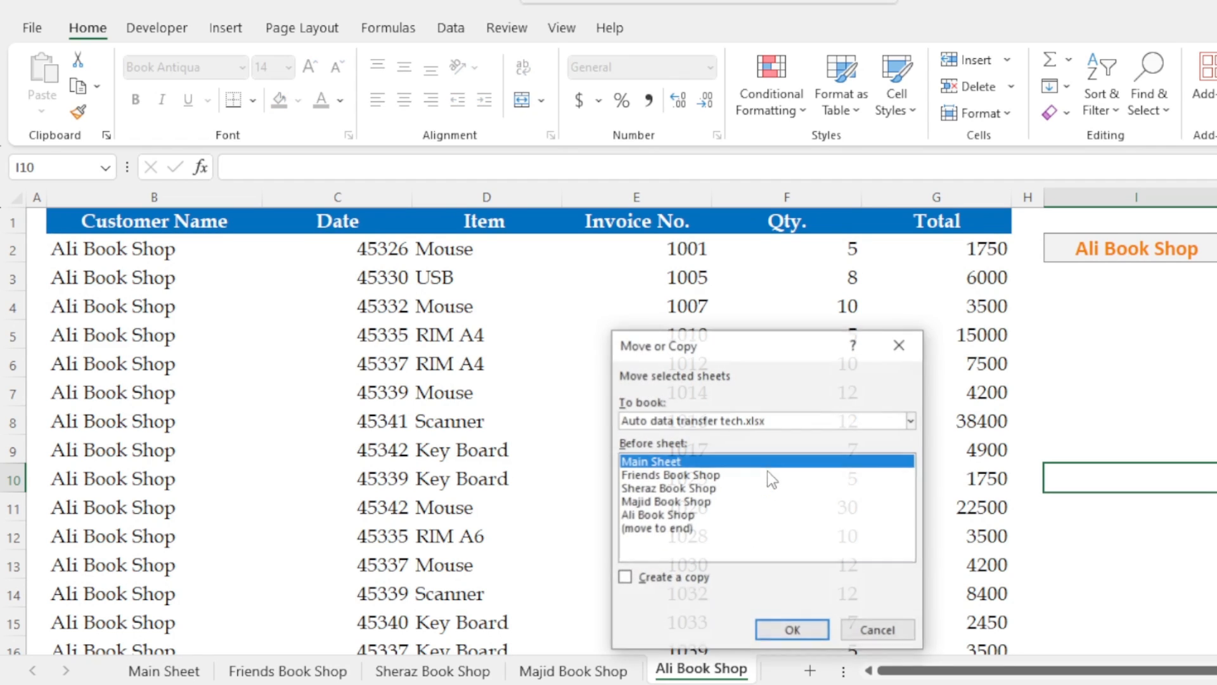
{"action": "left_click", "coordinate": [668, 517]}
{"action": "left_click", "coordinate": [652, 573]}
{"action": "left_click", "coordinate": [792, 631]}
Rename the copied sheet as Kashif Book Shop.
{"action": "right_click", "coordinate": [596, 677]}
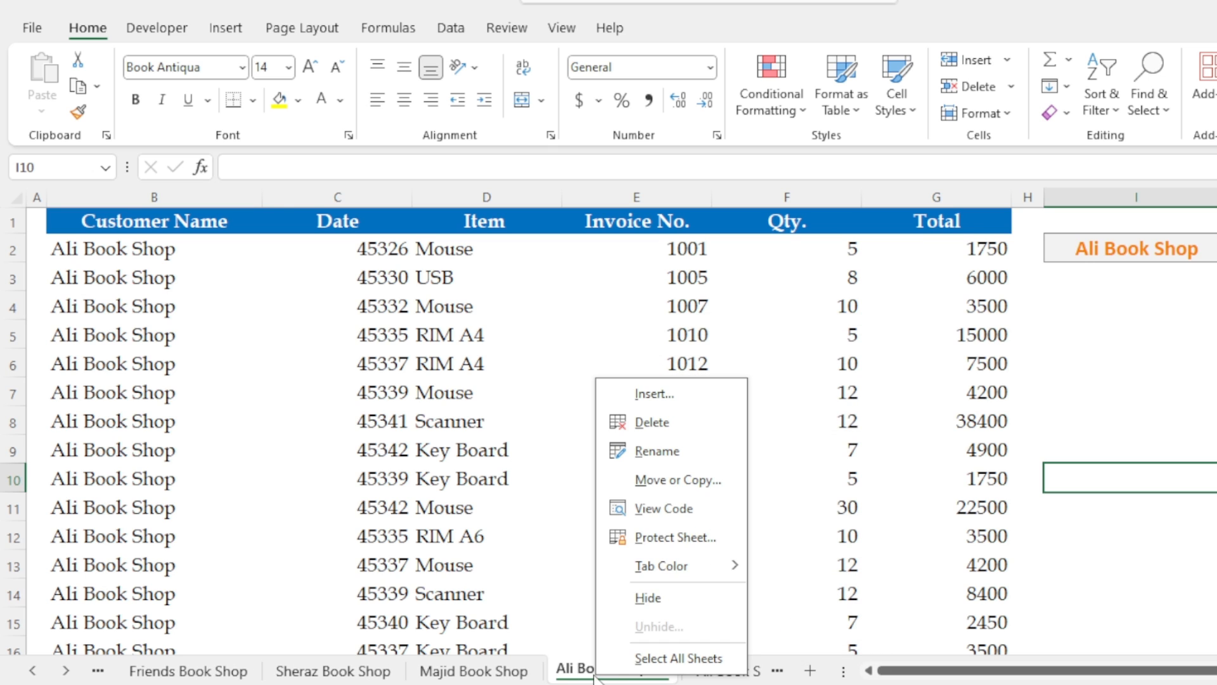
{"action": "left_click", "coordinate": [666, 450]}
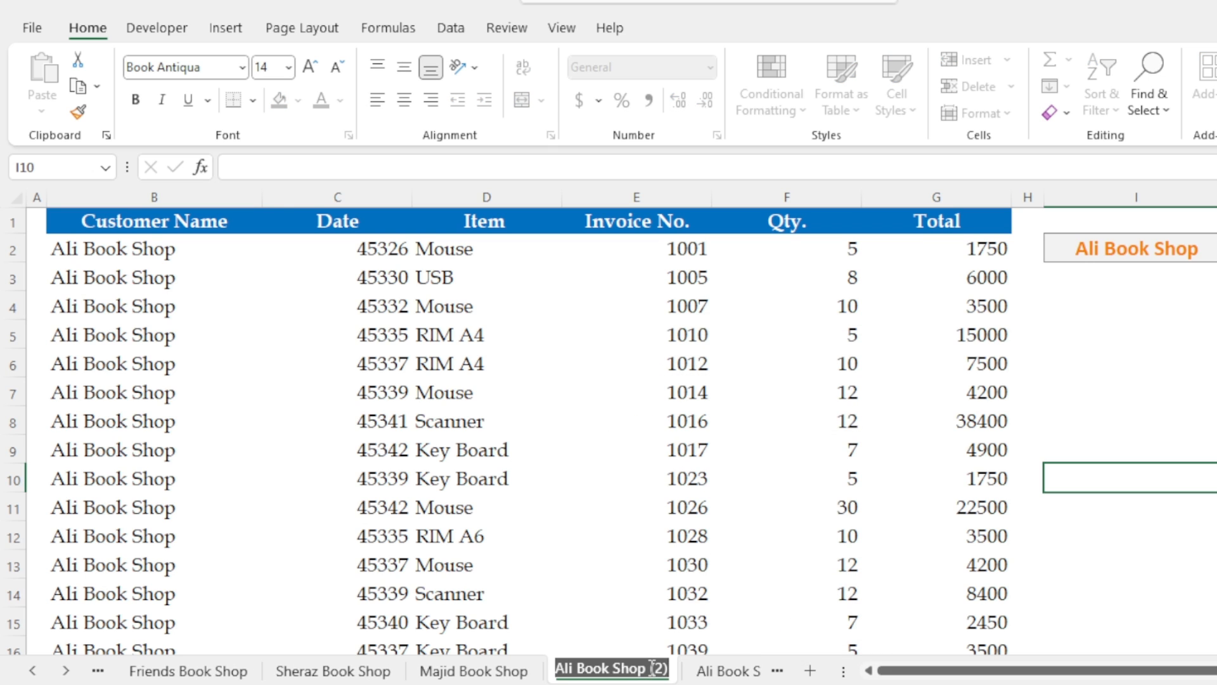
{"action": "key", "text": "BackSpace"}
{"action": "type", "text": "Kas"}
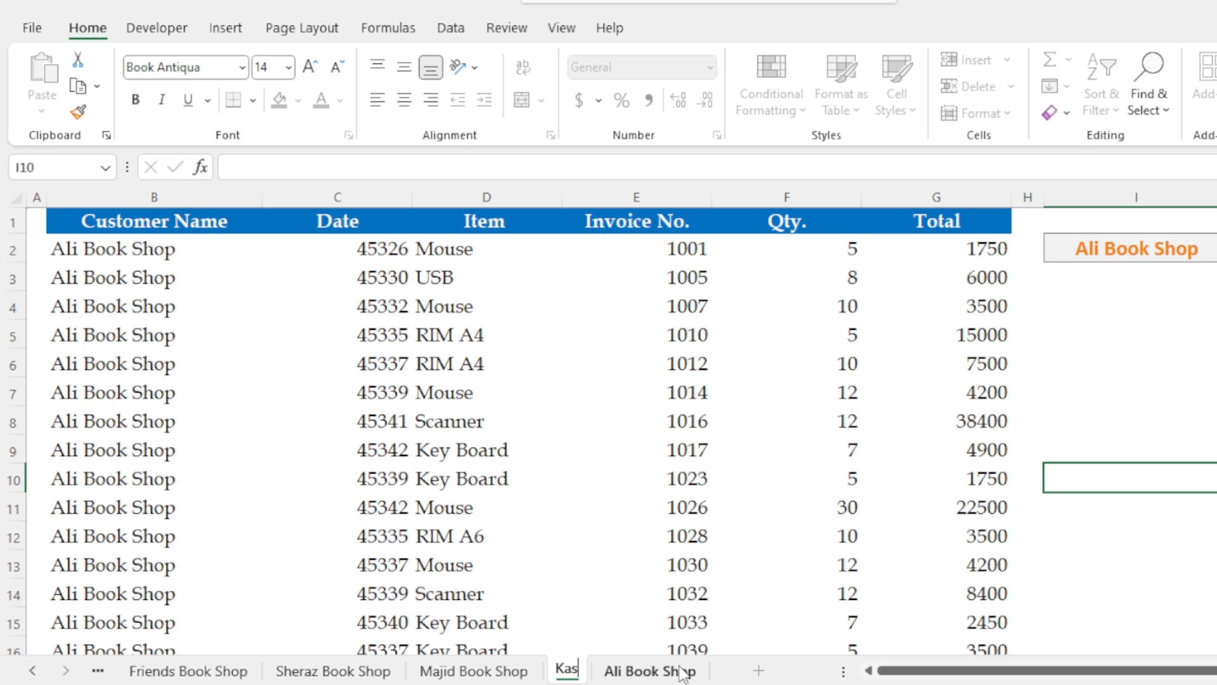
{"action": "type", "text": "hif Boo"}
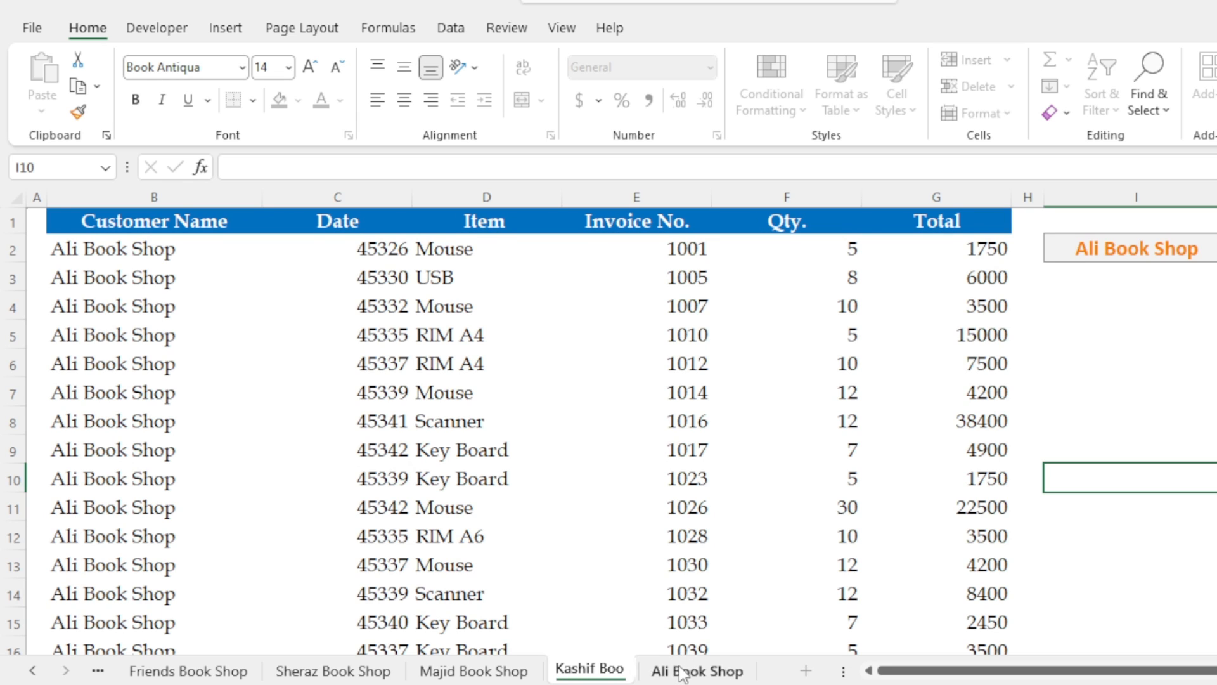
{"action": "type", "text": "k Shop"}
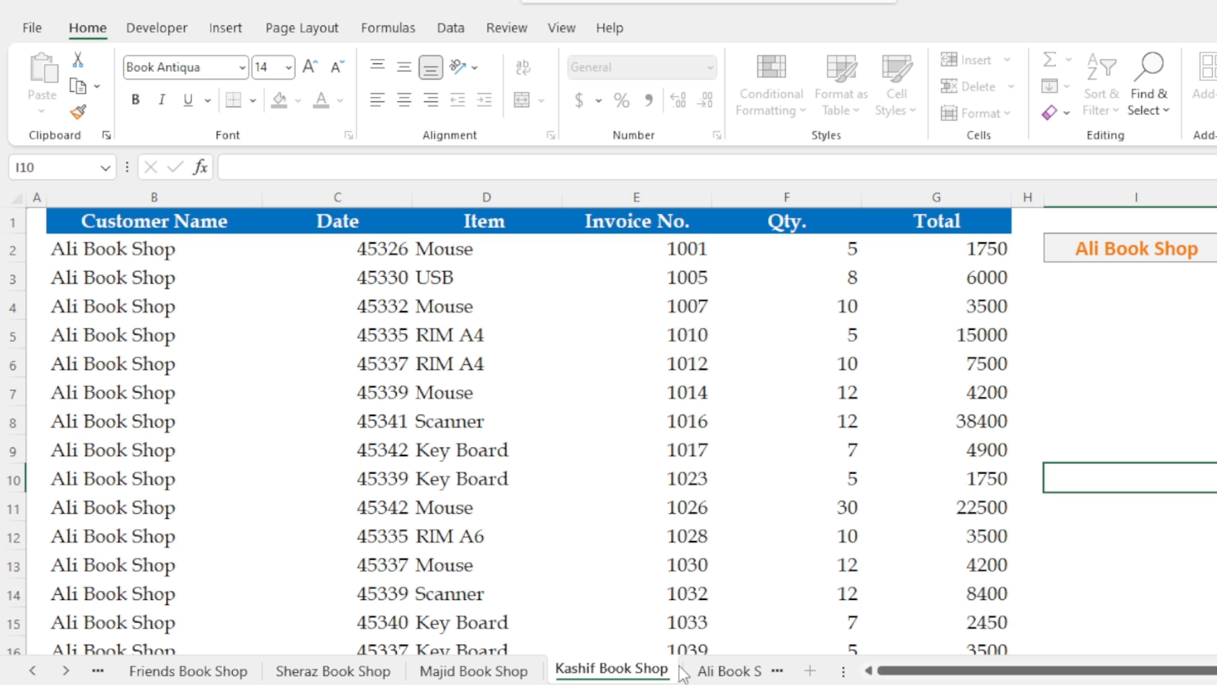
{"action": "key", "text": "Return"}
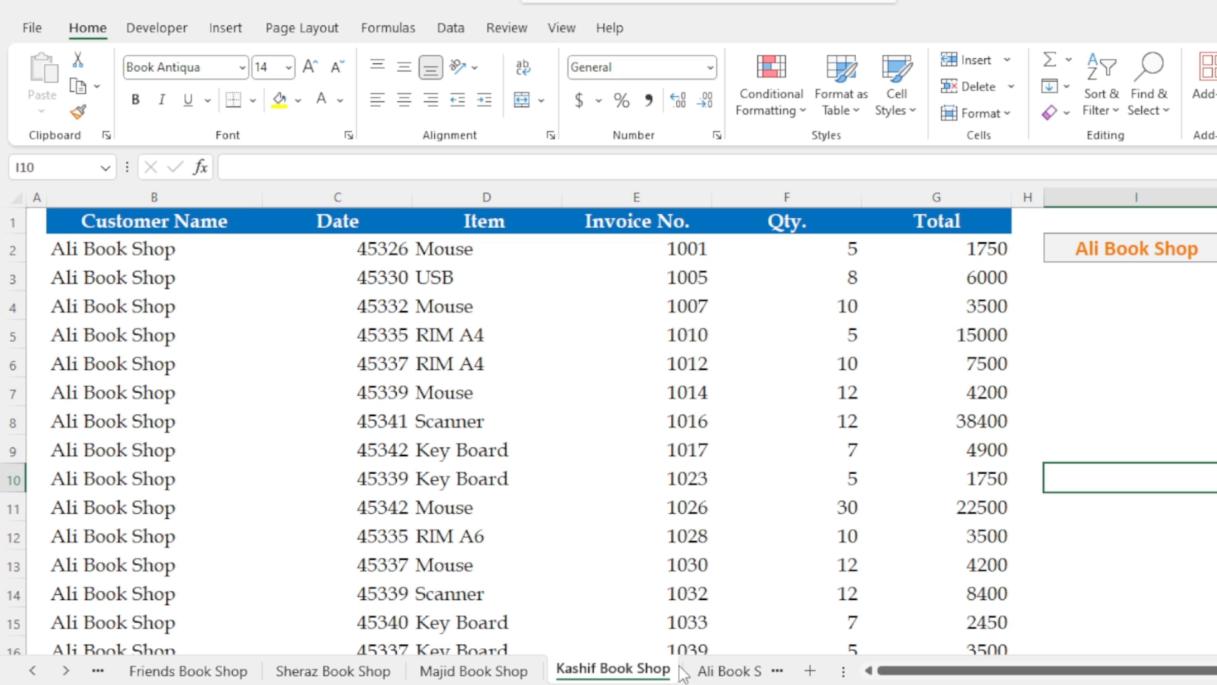
Enter Kashif Book Shop as the customer name in row 46 of the Main Sheet.
{"action": "left_click", "coordinate": [220, 673]}
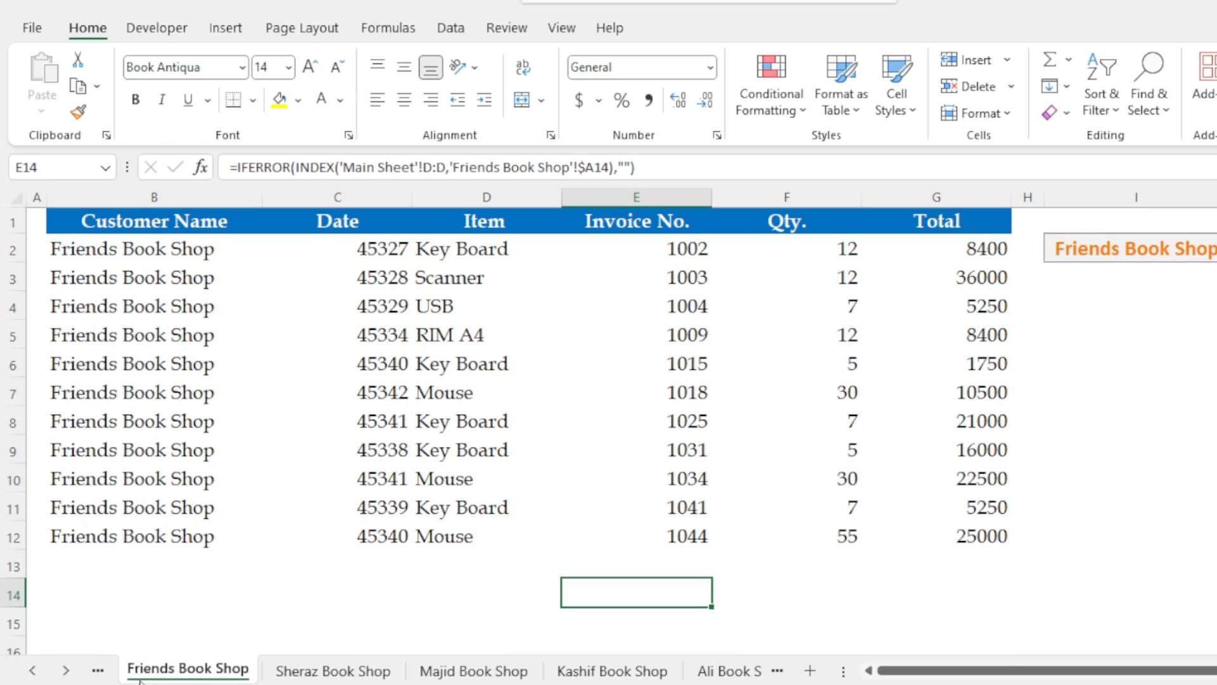
{"action": "left_click", "coordinate": [31, 672]}
{"action": "left_click", "coordinate": [164, 669]}
{"action": "scroll", "coordinate": [291, 583], "scroll_direction": "down", "scroll_amount": 6}
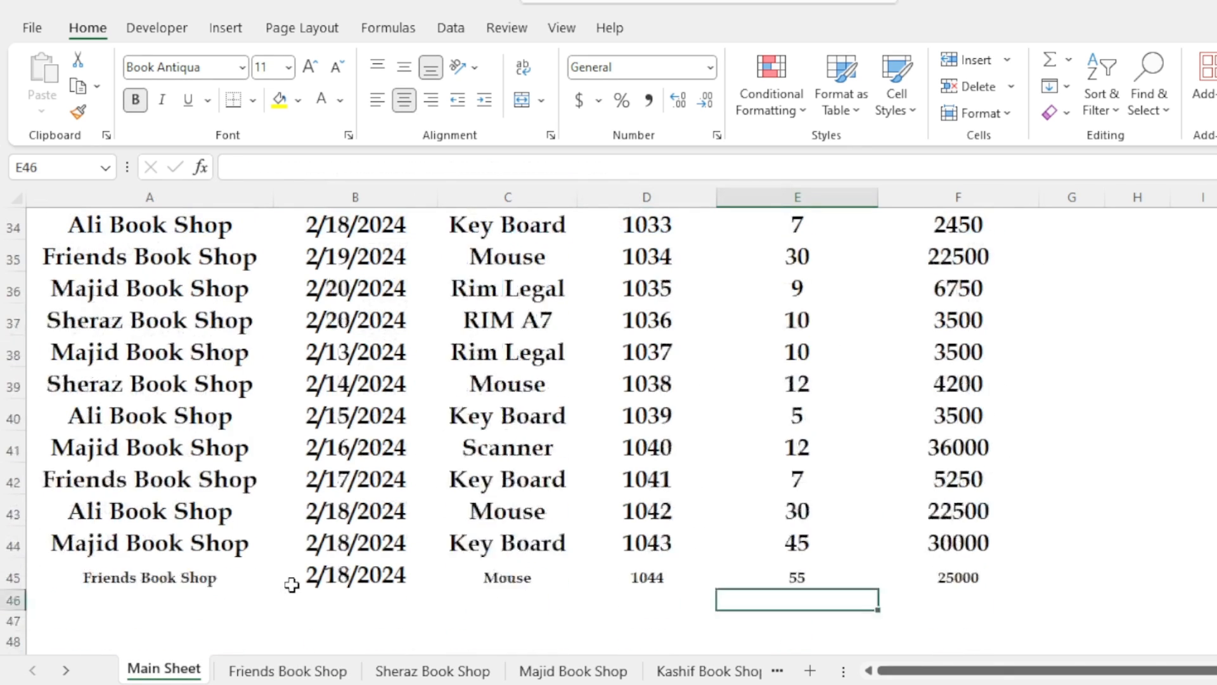
{"action": "scroll", "coordinate": [123, 435], "scroll_direction": "up", "scroll_amount": 3}
{"action": "left_click", "coordinate": [128, 427]}
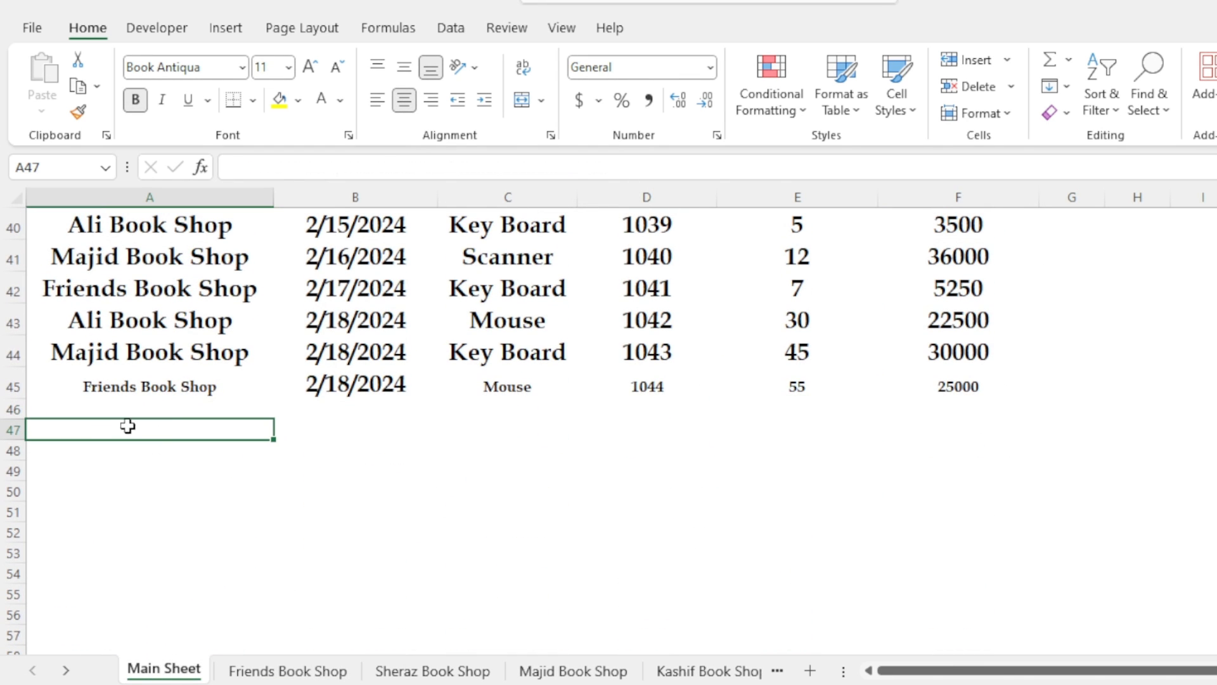
{"action": "left_click", "coordinate": [171, 404]}
{"action": "type", "text": "Kash"}
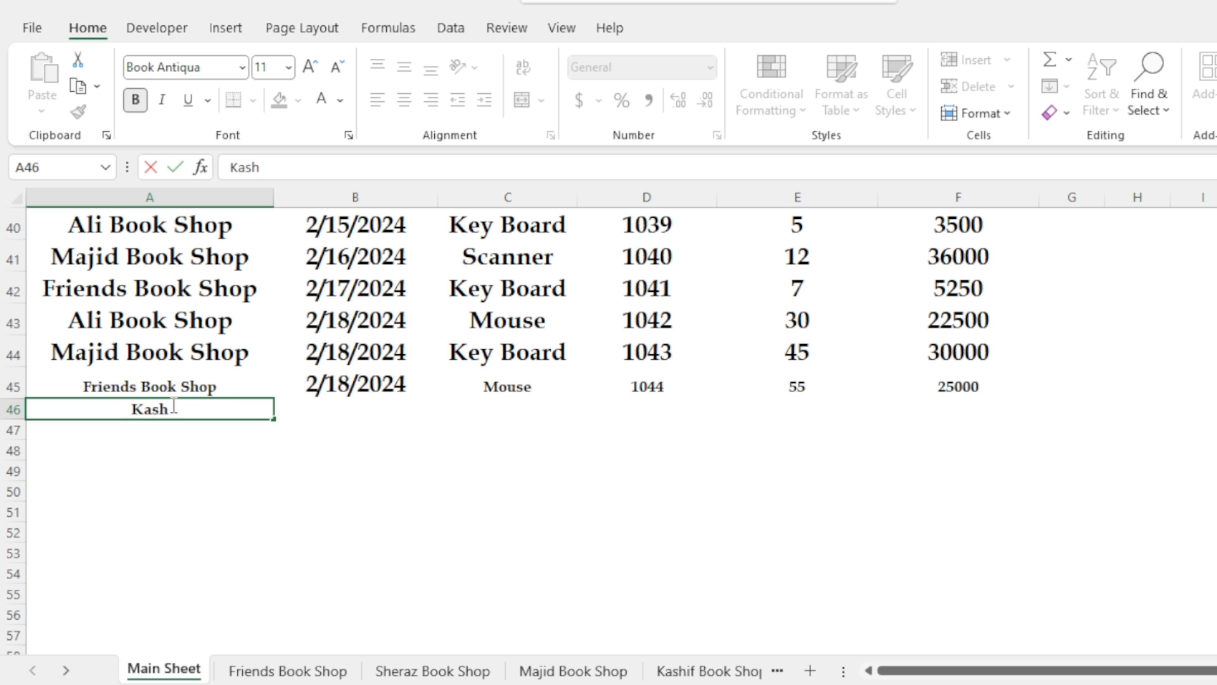
{"action": "type", "text": "if Book Shop"}
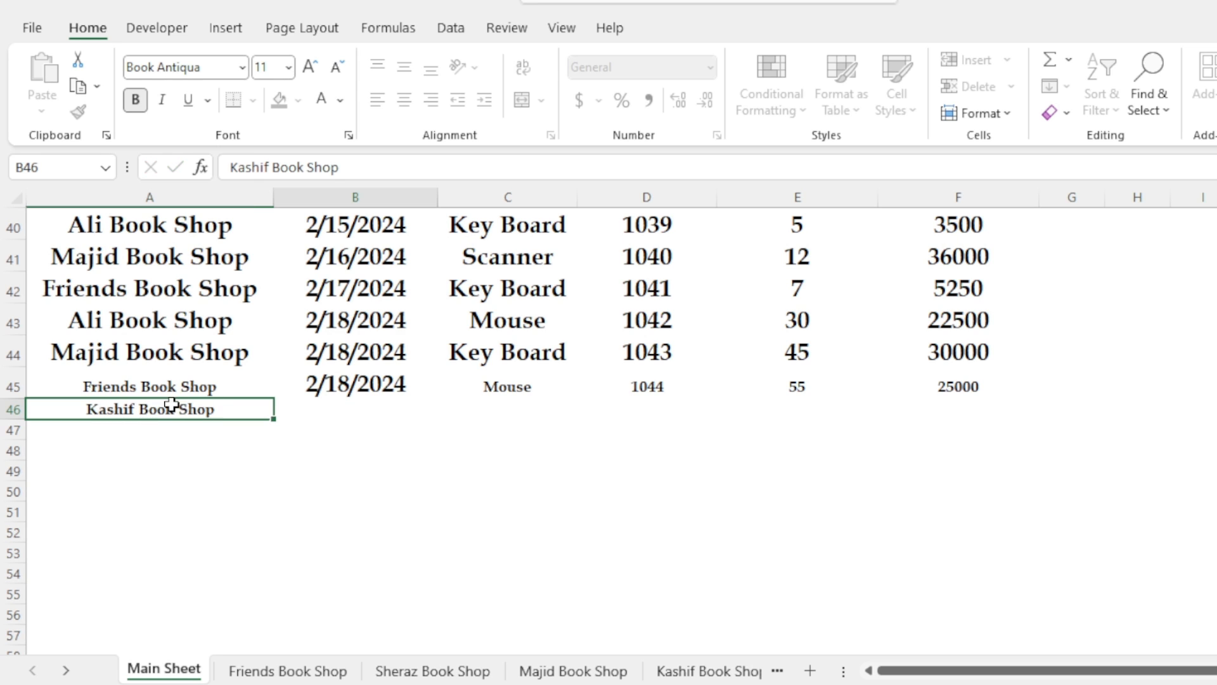
{"action": "key", "text": "Tab"}
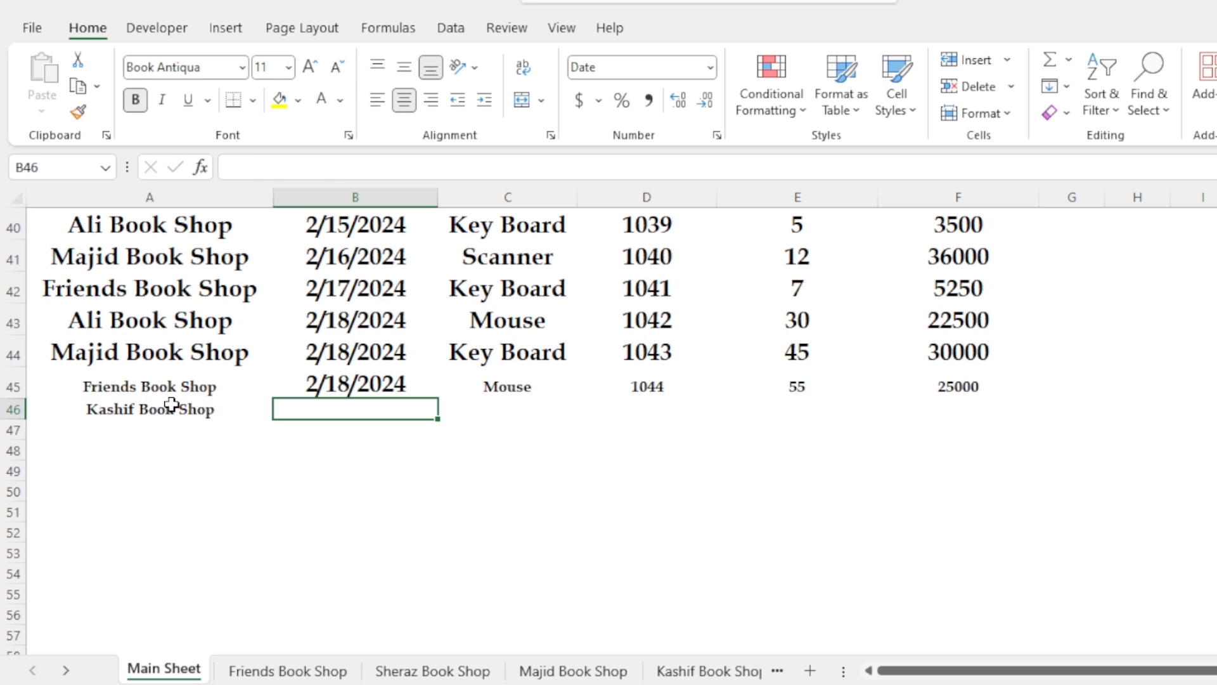
Fill the date 2/18/2024 from row 45 down into row 46.
{"action": "left_click", "coordinate": [317, 397]}
{"action": "left_click_drag", "start_coordinate": [317, 400], "coordinate": [319, 402]}
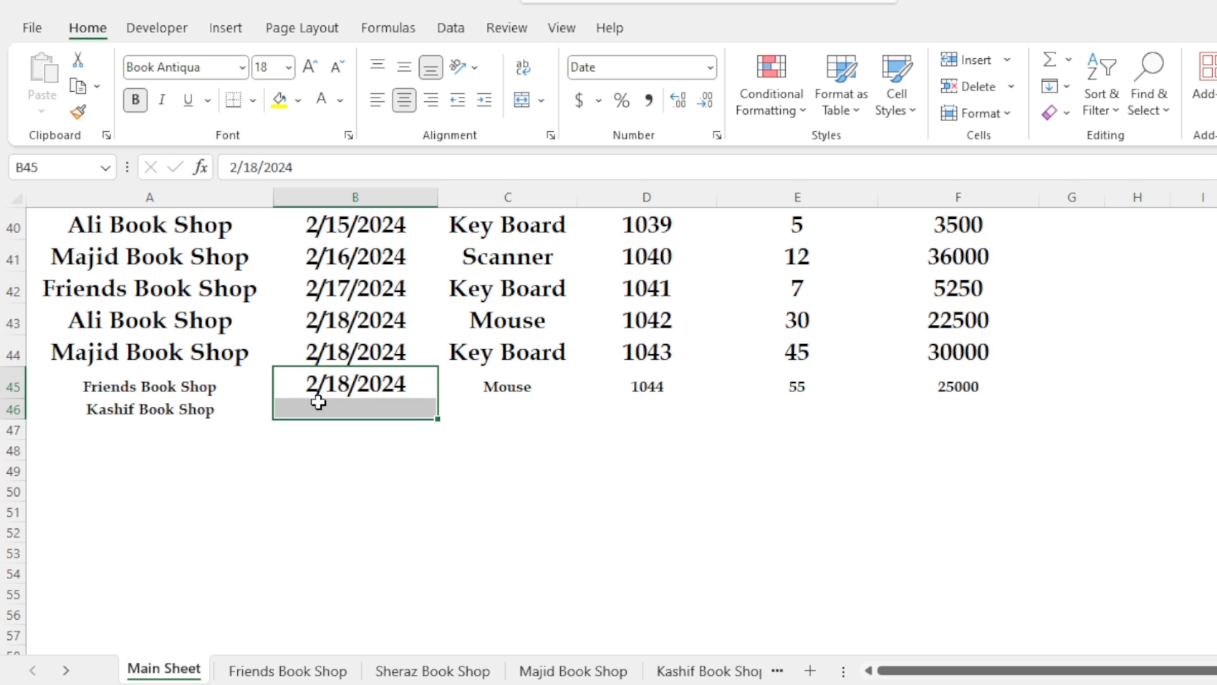
{"action": "key", "text": "ctrl+d"}
Complete row 46 with item Scanner, invoice number 1045, quantity 65 and total 300000.
{"action": "left_click", "coordinate": [452, 409]}
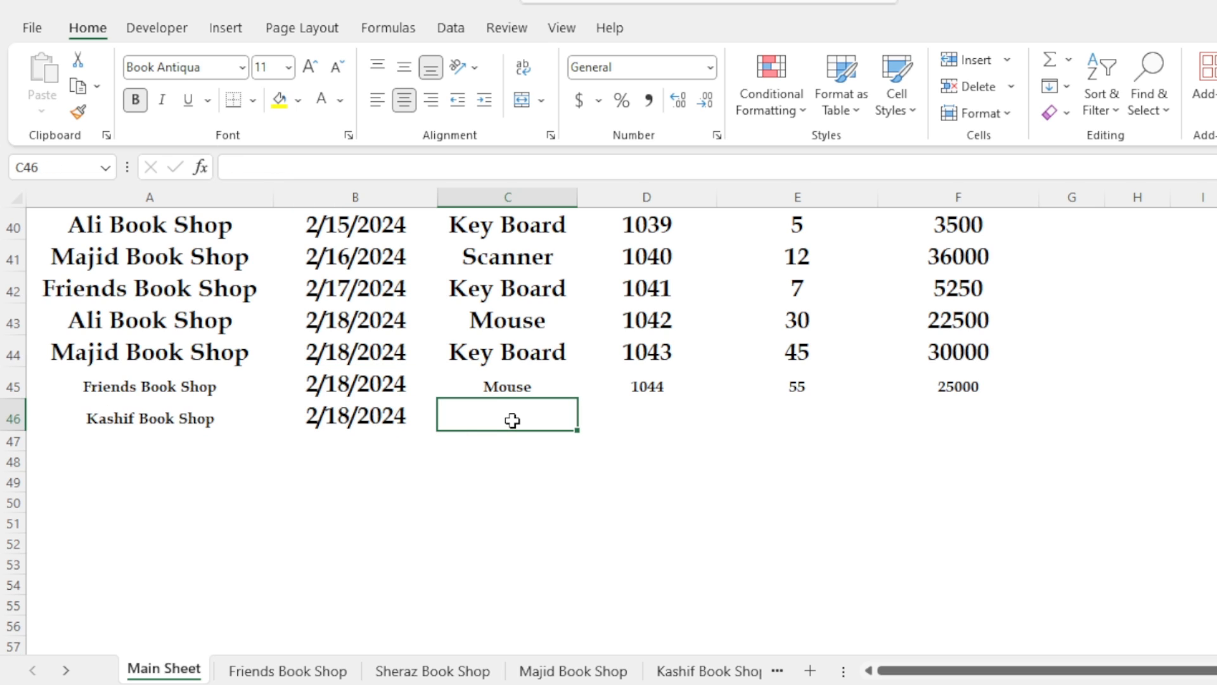
{"action": "type", "text": "Scanne"}
{"action": "key", "text": "Tab"}
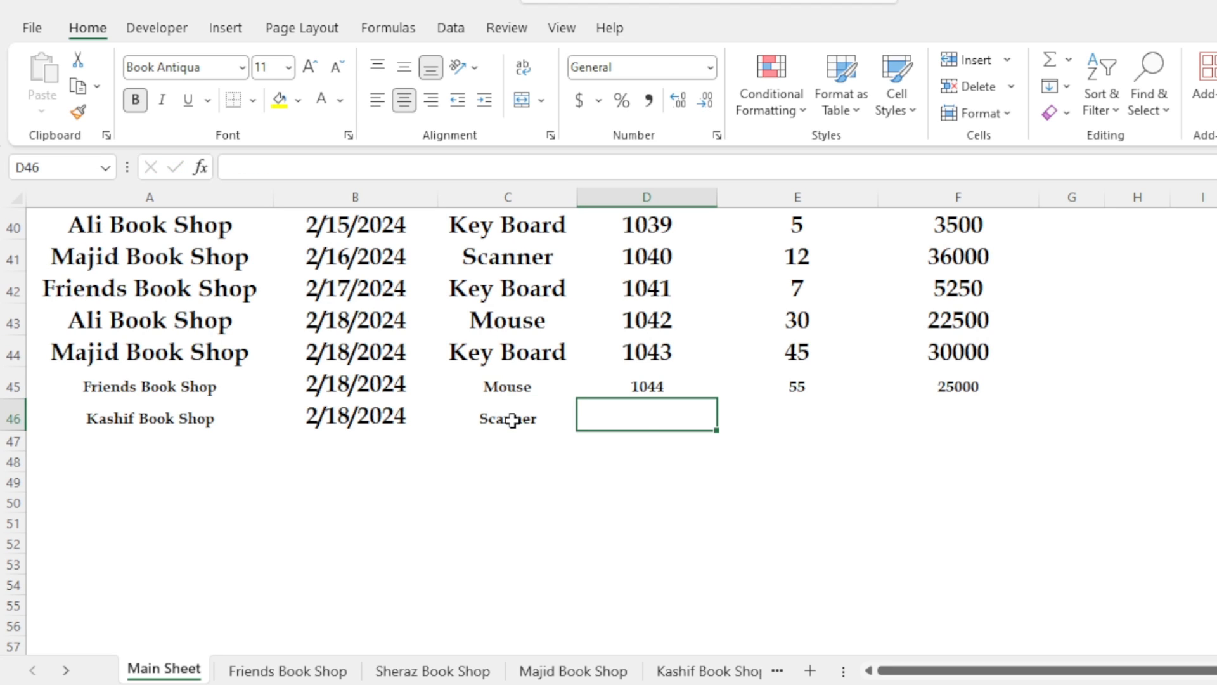
{"action": "type", "text": "1045"}
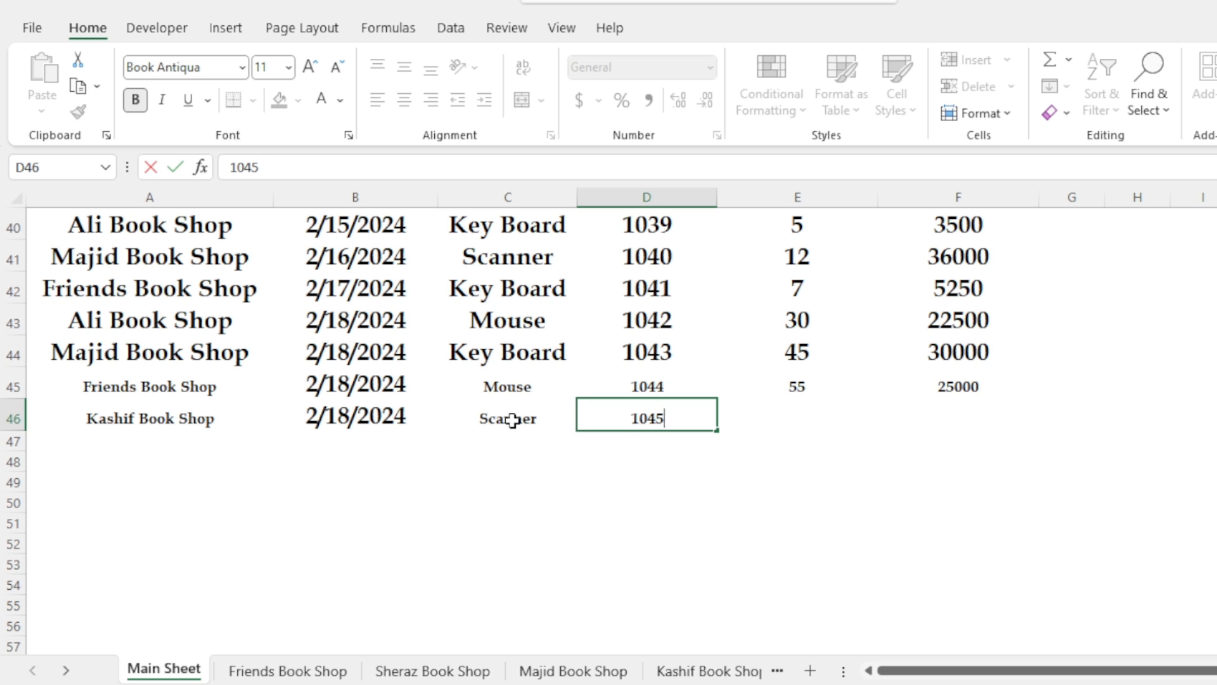
{"action": "key", "text": "Tab"}
{"action": "type", "text": "65"}
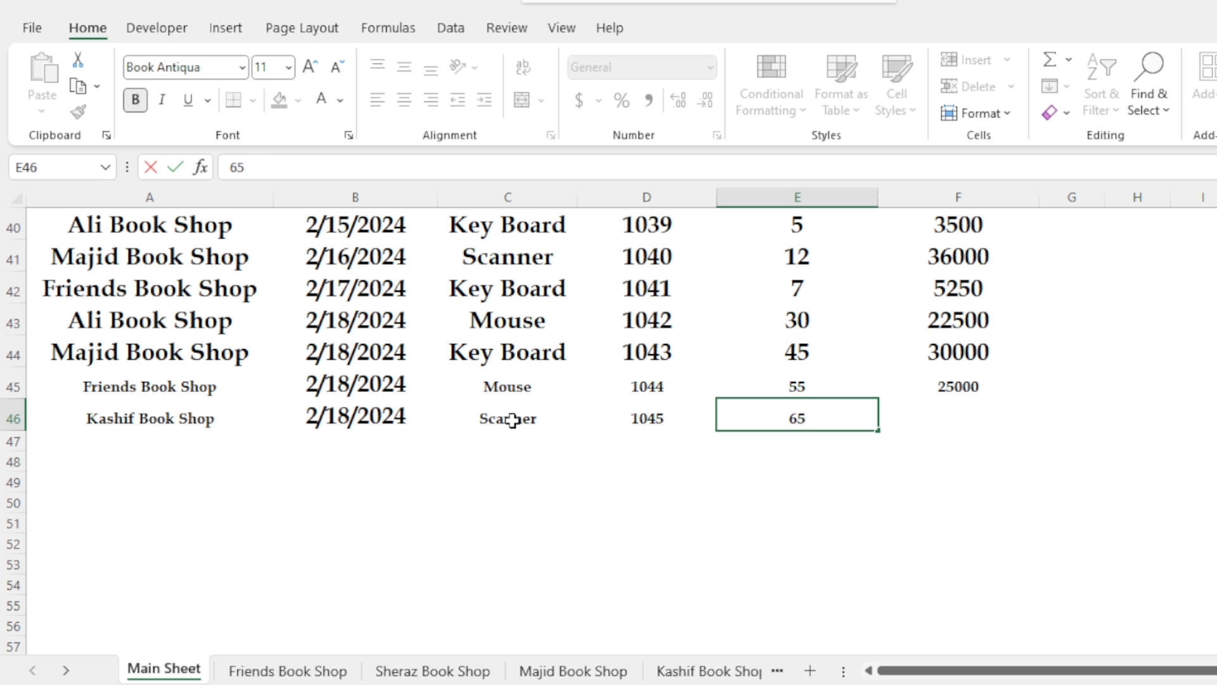
{"action": "key", "text": "Tab"}
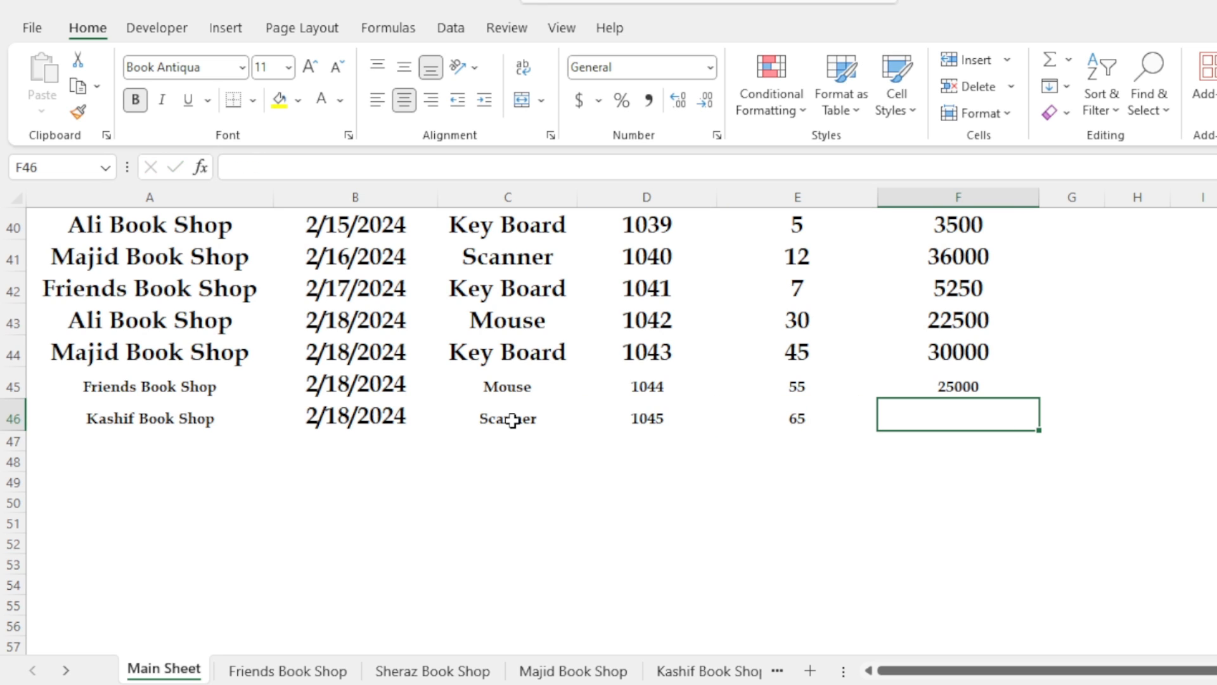
{"action": "type", "text": "300000"}
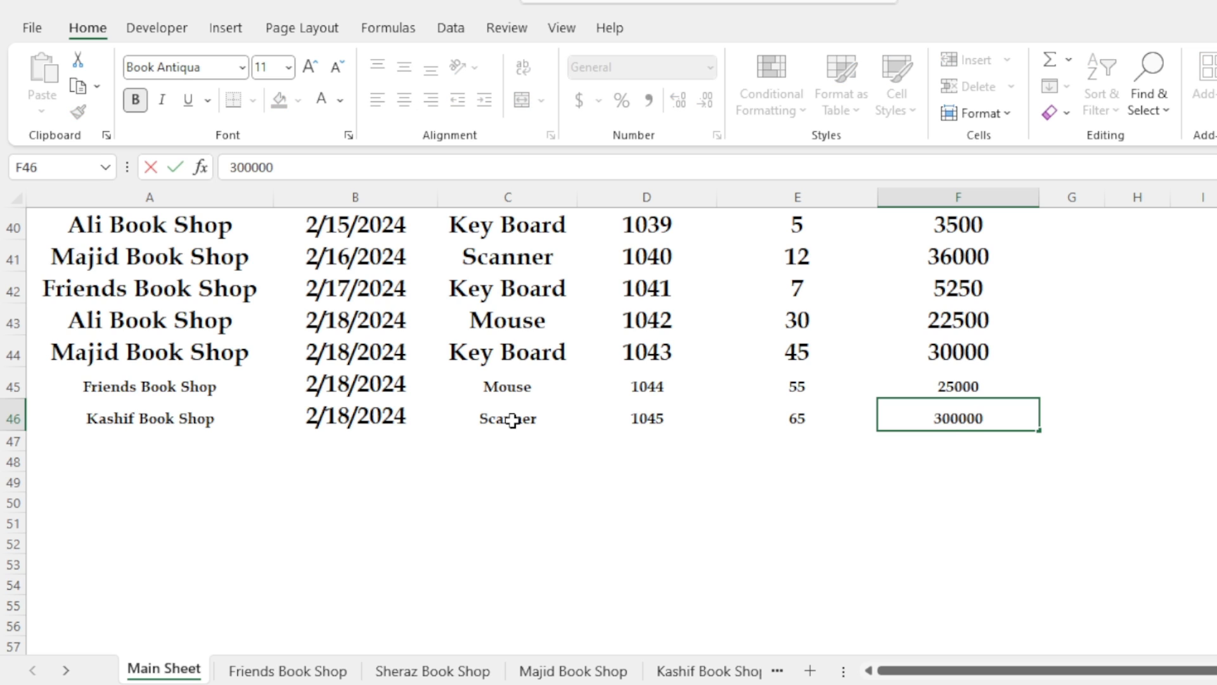
{"action": "key", "text": "Return"}
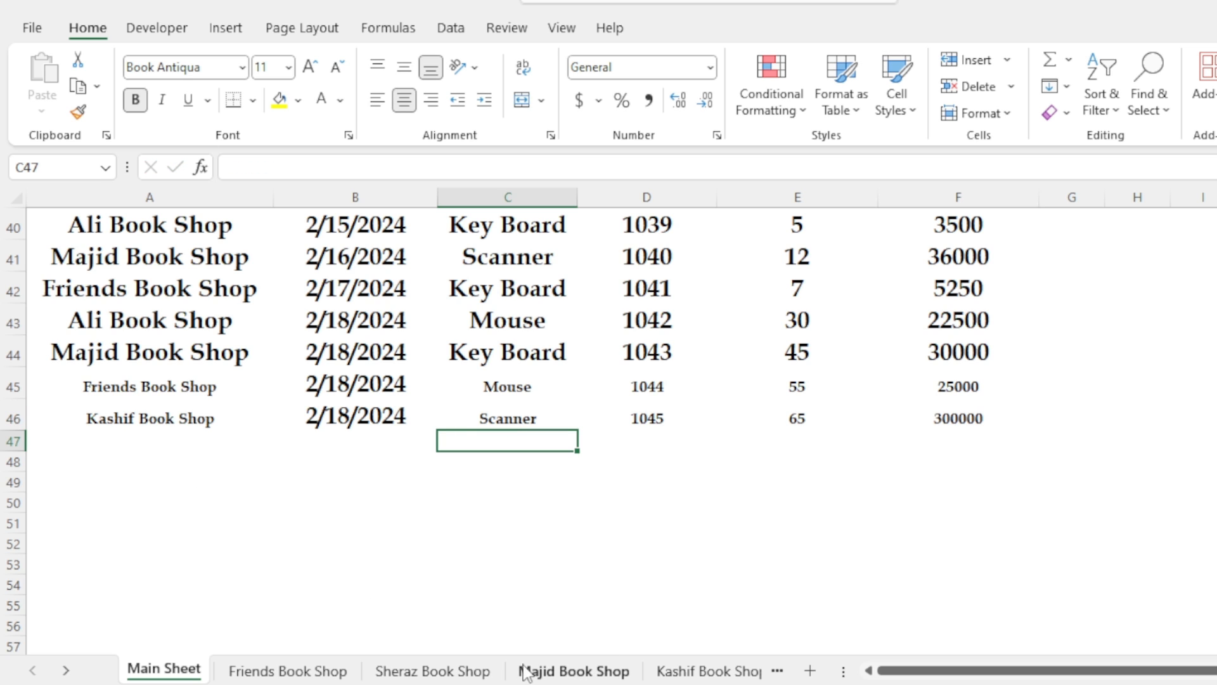
On the Kashif Book Shop sheet, change the customer name in cell I2 to Kashif Book Shop.
{"action": "left_click", "coordinate": [686, 672]}
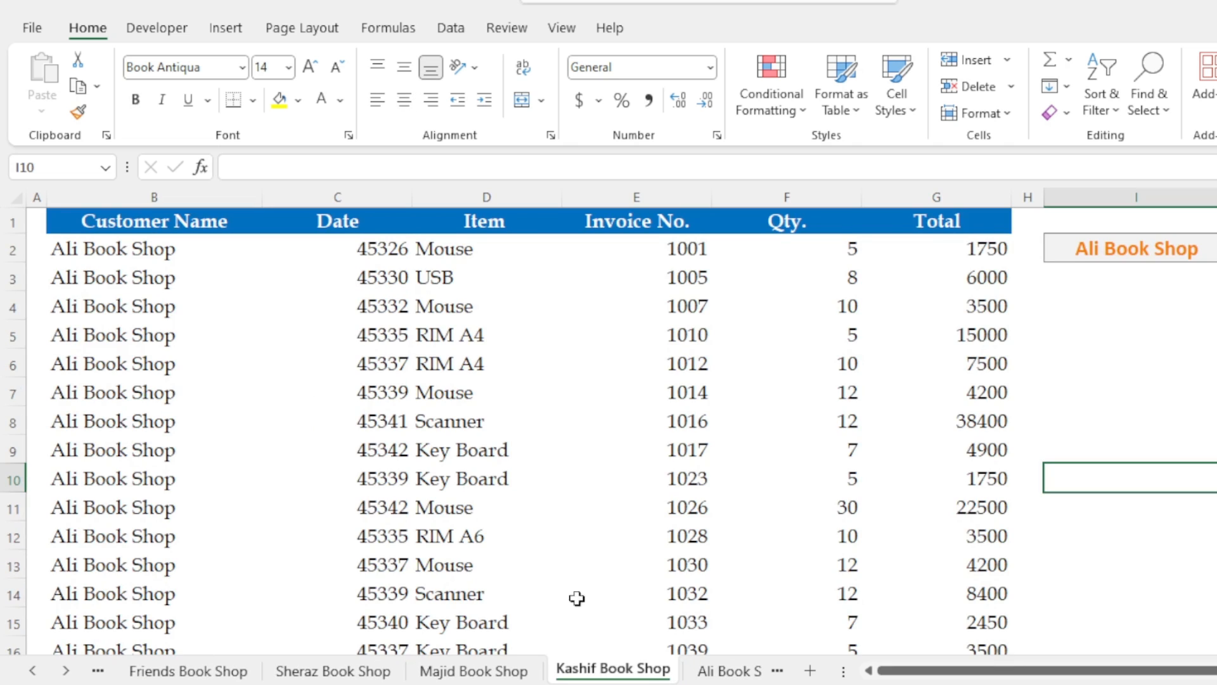
{"action": "left_click", "coordinate": [1091, 250]}
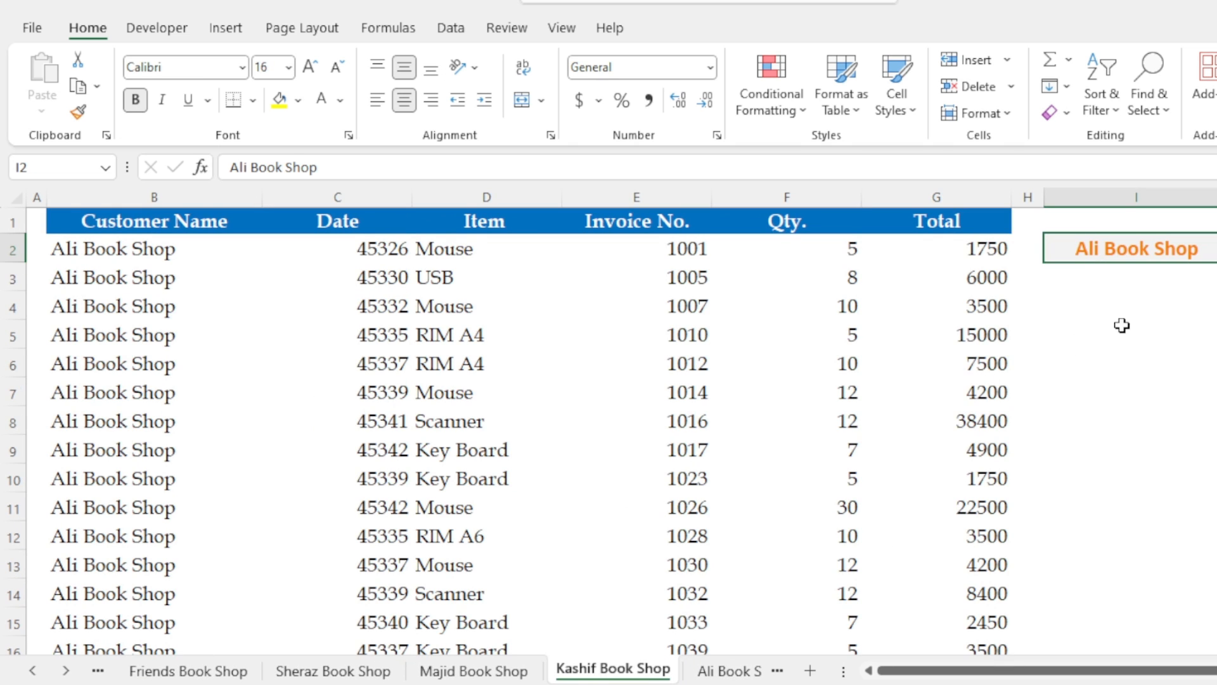
{"action": "double_click", "coordinate": [1096, 251]}
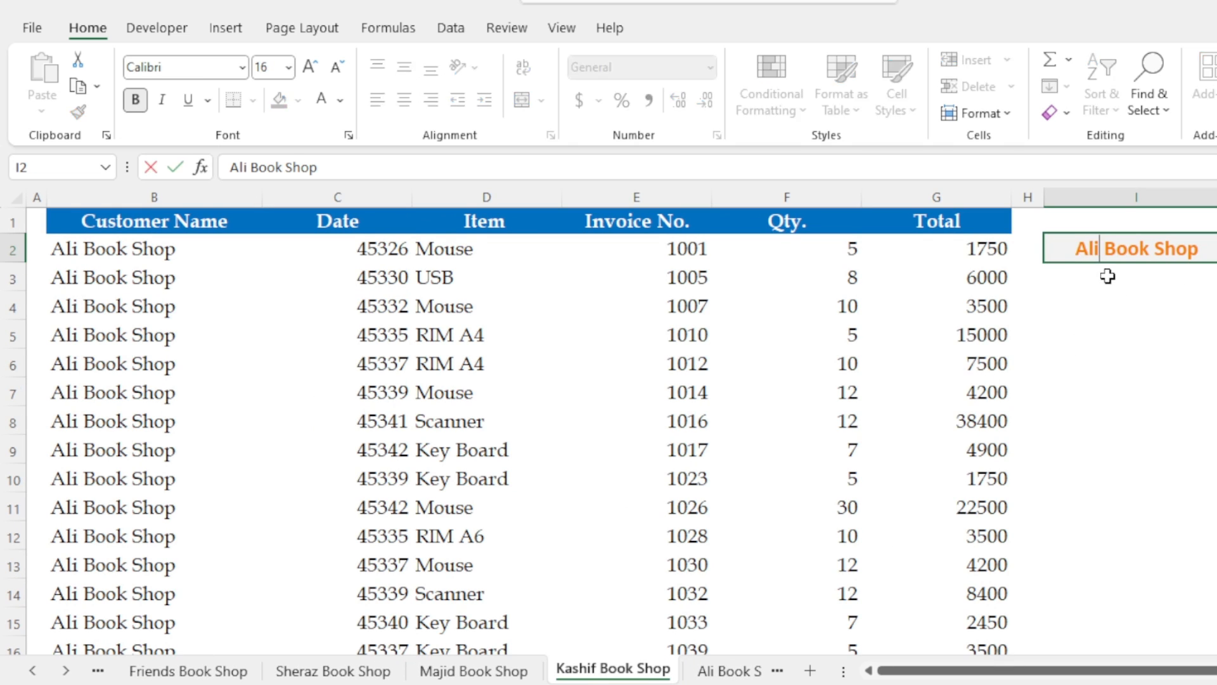
{"action": "key", "text": "BackSpace"}
{"action": "key", "text": "BackSpace"}
{"action": "key", "text": "BackSpace"}
{"action": "type", "text": "Kashif"}
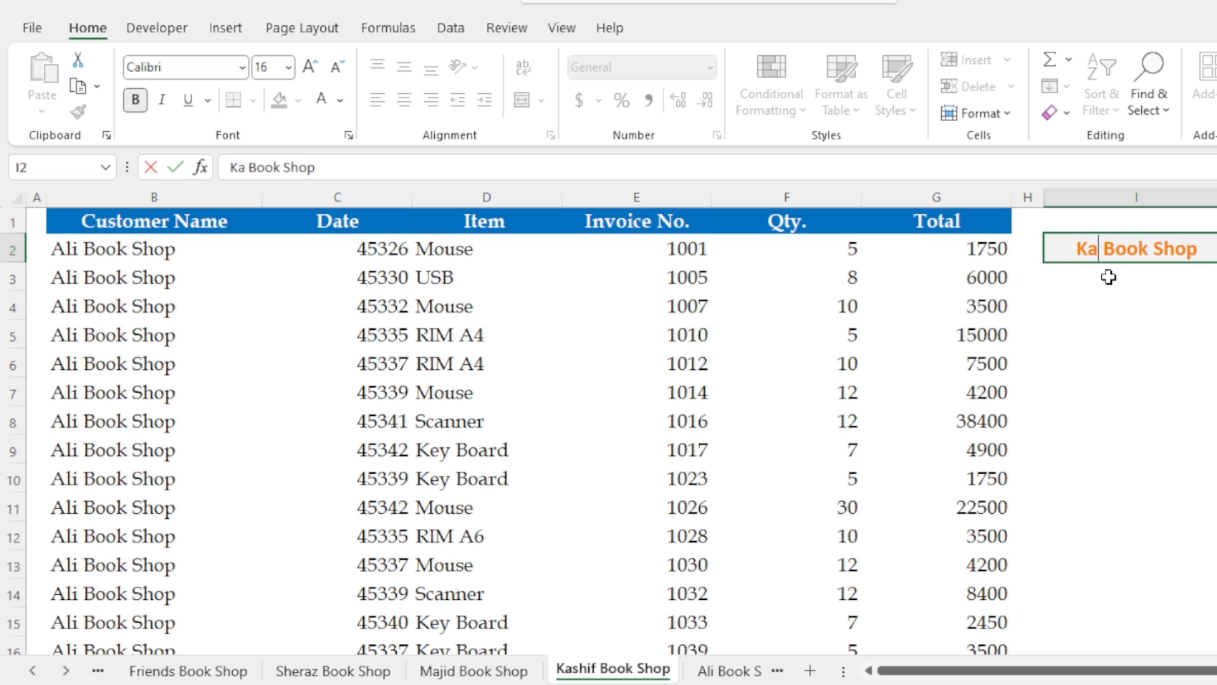
{"action": "key", "text": "Return"}
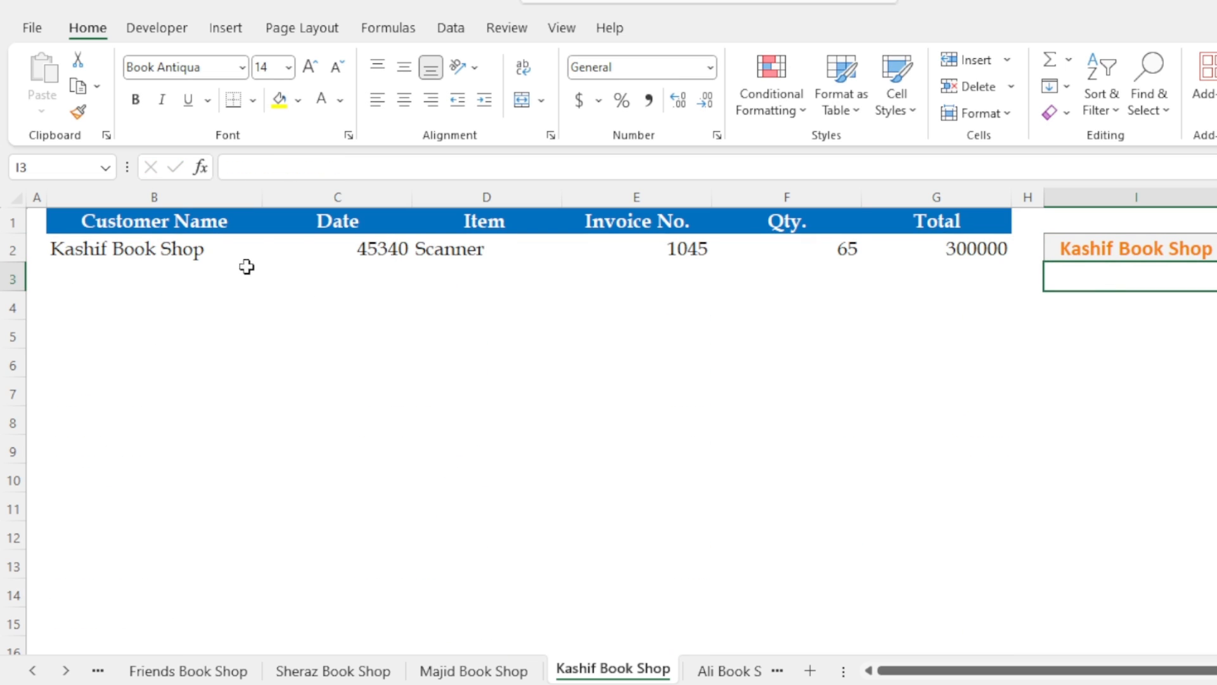
Check the record transferred to the Kashif Book Shop sheet, and view the Friends Book Shop sheet's records.
{"action": "mouse_move", "coordinate": [114, 241]}
{"action": "left_mouse_down"}
{"action": "mouse_move", "coordinate": [396, 280]}
{"action": "mouse_move", "coordinate": [907, 265]}
{"action": "left_mouse_up"}
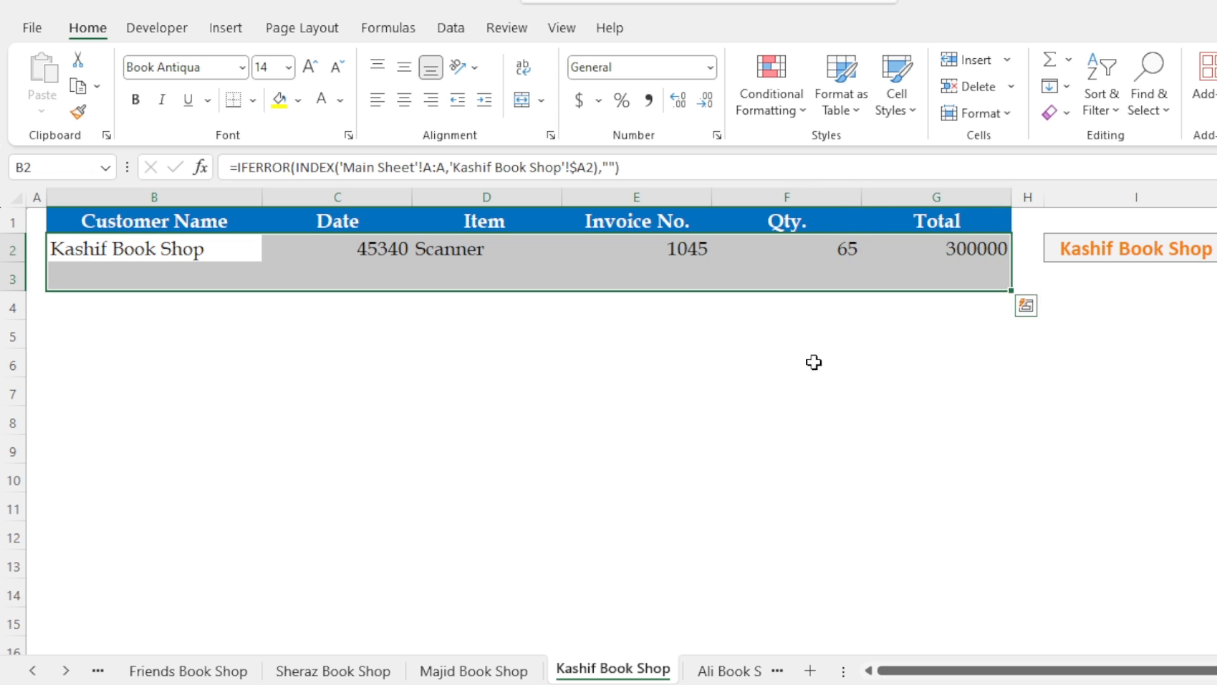
{"action": "left_click", "coordinate": [807, 367]}
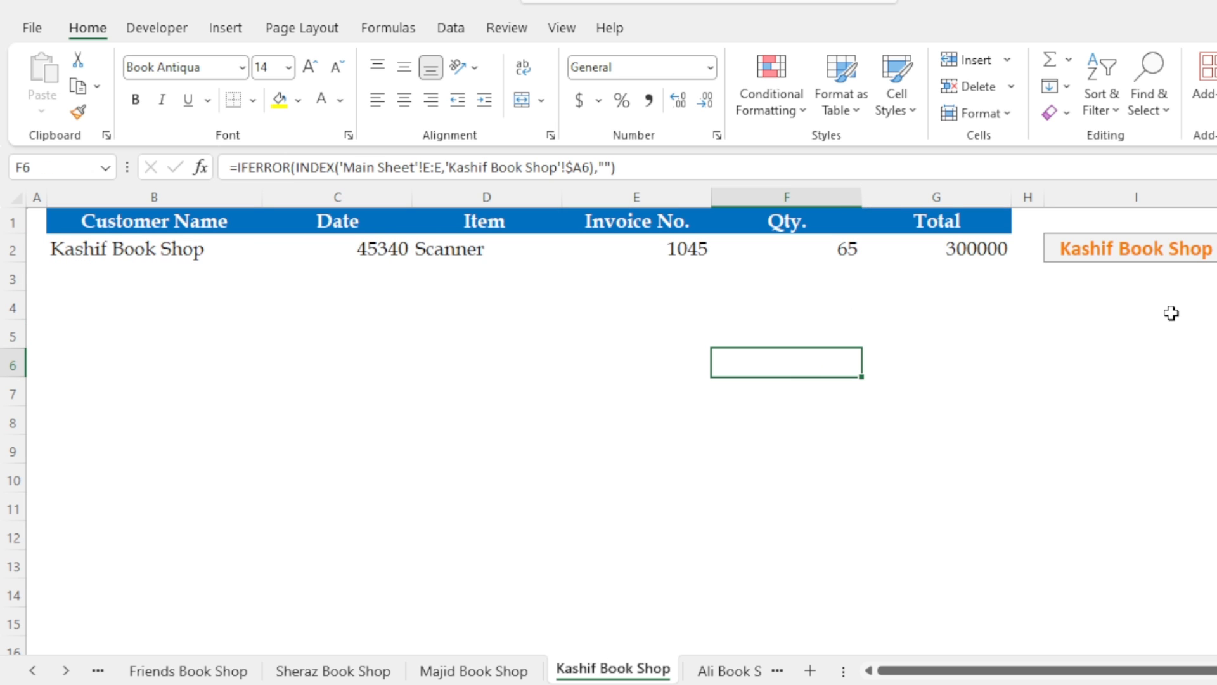
{"action": "left_click", "coordinate": [230, 671]}
{"action": "left_click", "coordinate": [99, 673]}
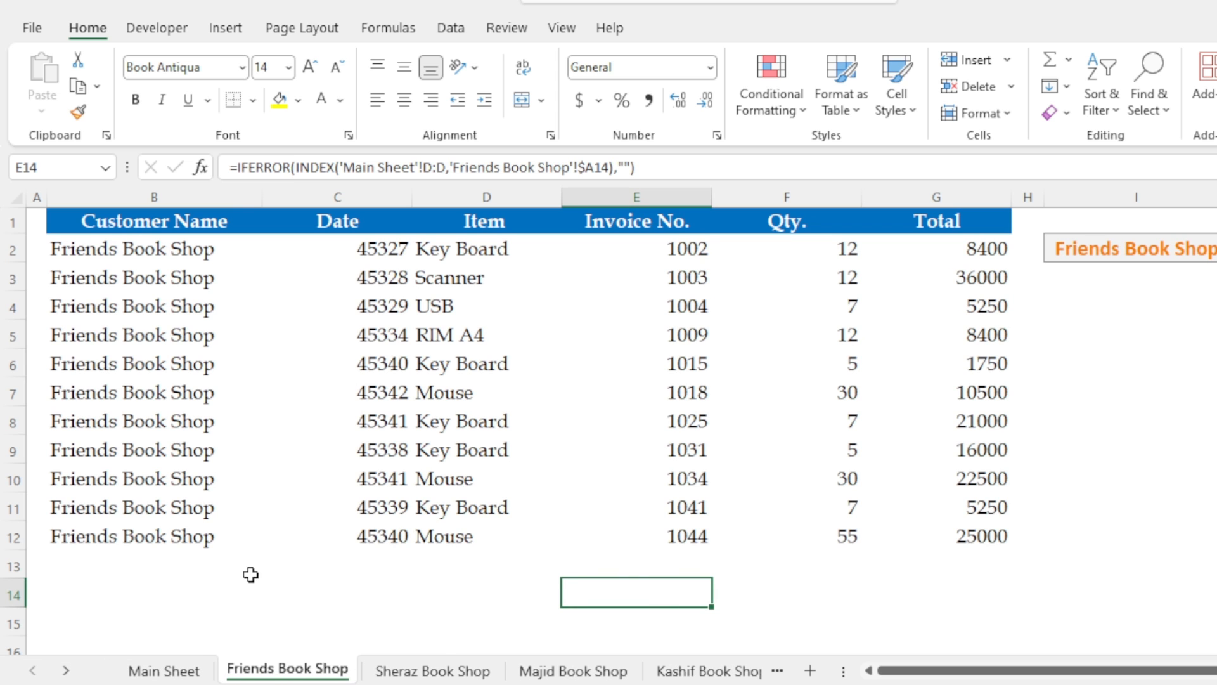
{"action": "left_click", "coordinate": [251, 571]}
Increase the font size of the Main Sheet records in rows 45 and 46 to 18, matching the rows above.
{"action": "left_click", "coordinate": [179, 673]}
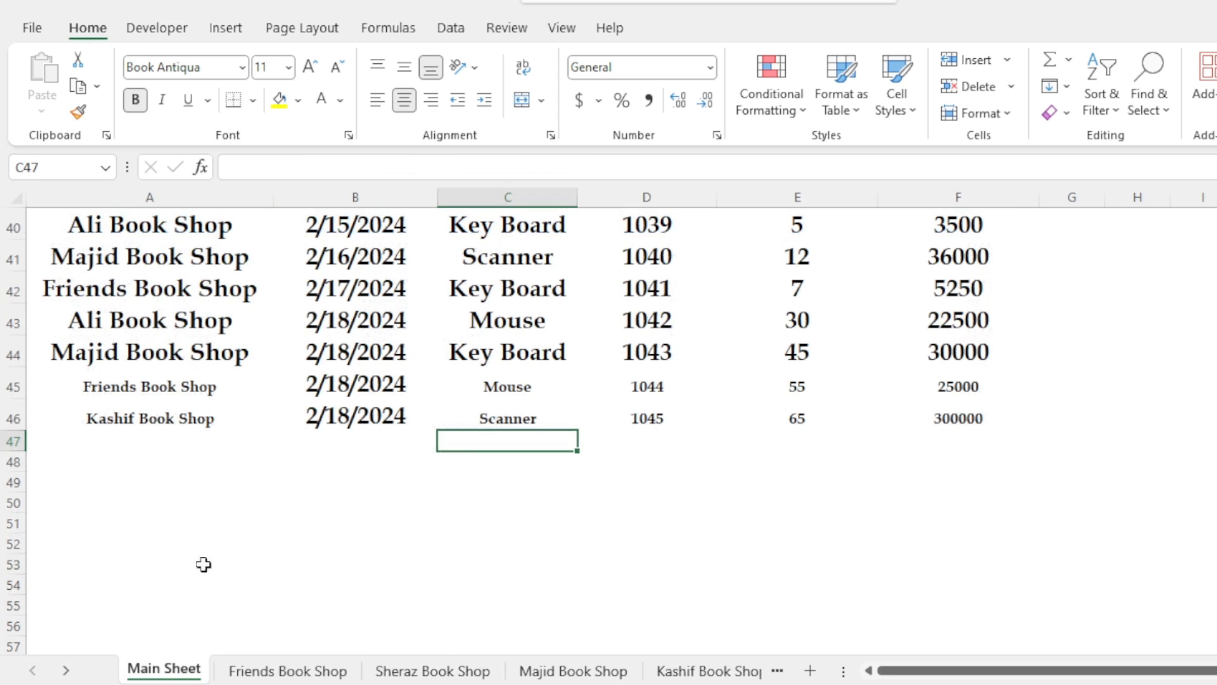
{"action": "left_click_drag", "start_coordinate": [101, 388], "coordinate": [916, 423]}
{"action": "left_click", "coordinate": [310, 67]}
{"action": "left_click", "coordinate": [310, 66]}
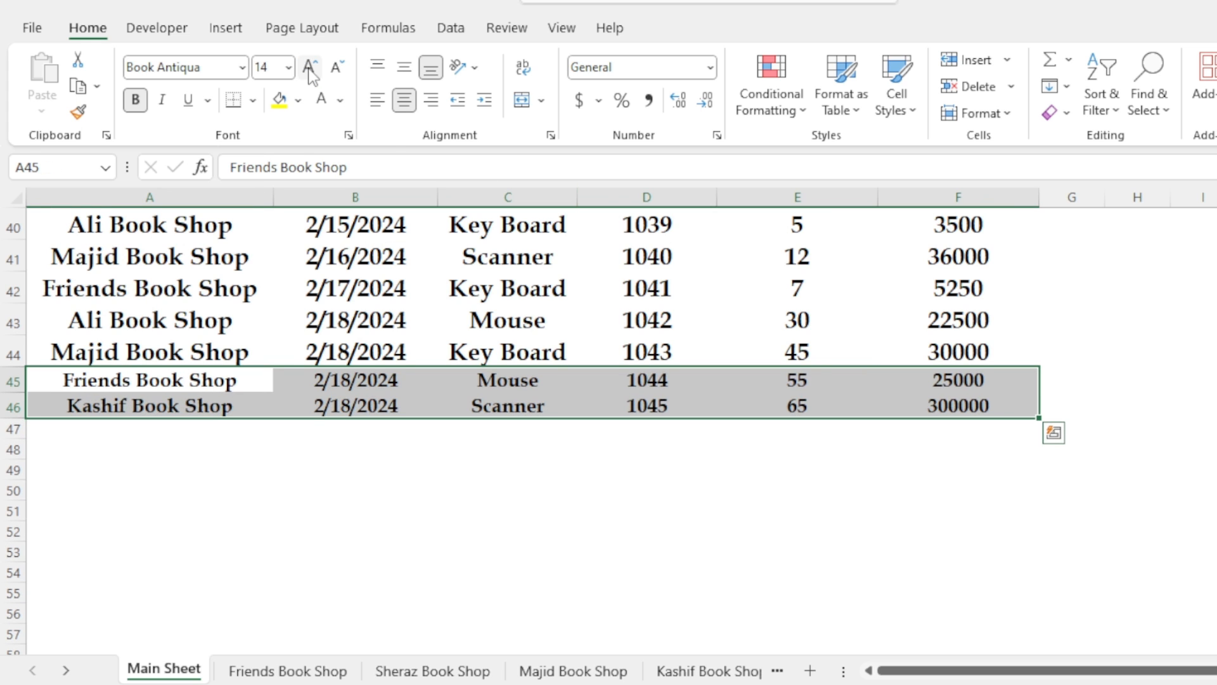
{"action": "left_click", "coordinate": [309, 66]}
{"action": "left_click", "coordinate": [309, 66]}
{"action": "left_click", "coordinate": [326, 473]}
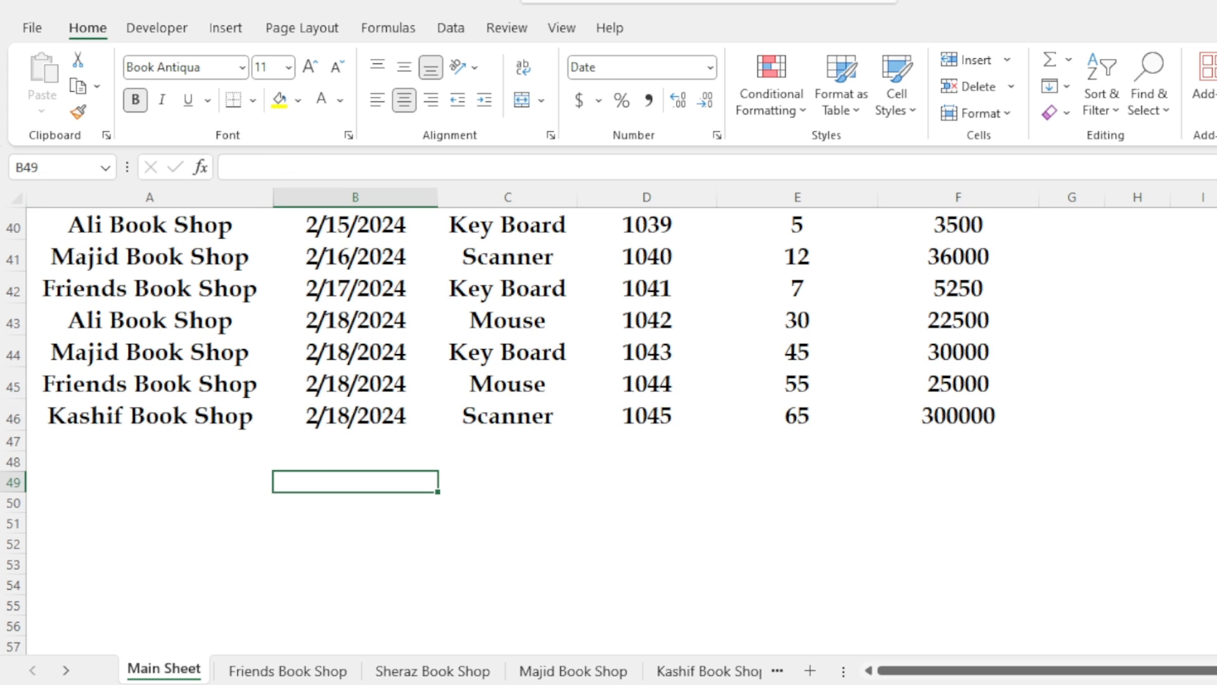
Look through the customer sheets, and review the records on the Main Sheet from its first row.
{"action": "left_click", "coordinate": [291, 673]}
{"action": "left_click", "coordinate": [411, 672]}
{"action": "left_click", "coordinate": [536, 673]}
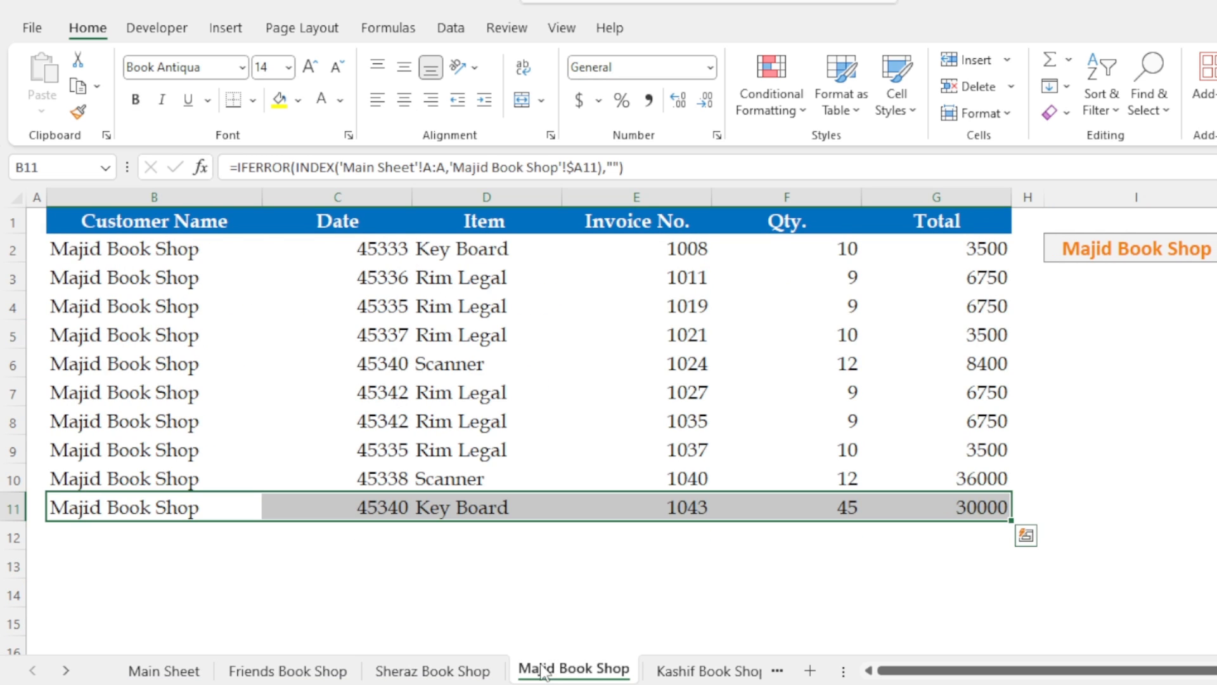
{"action": "left_click", "coordinate": [713, 673]}
{"action": "left_click", "coordinate": [729, 672]}
{"action": "left_click", "coordinate": [482, 672]}
{"action": "left_click", "coordinate": [324, 671]}
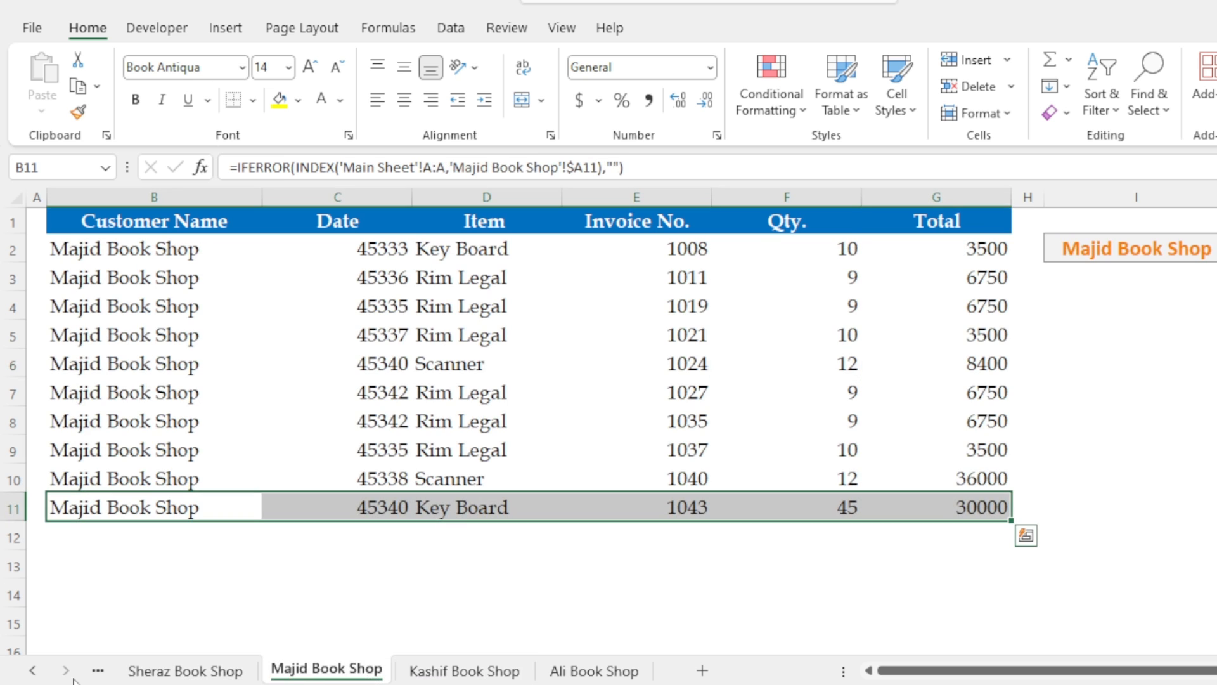
{"action": "left_click", "coordinate": [33, 670]}
{"action": "left_click", "coordinate": [32, 670]}
{"action": "left_click", "coordinate": [165, 669]}
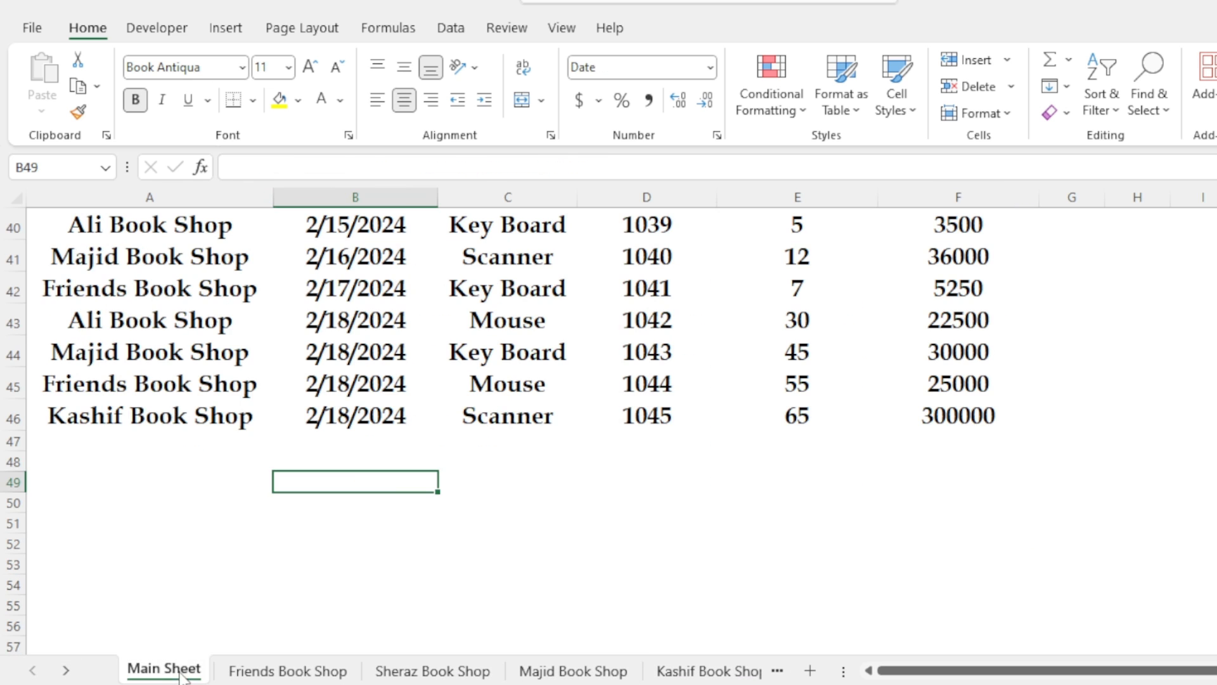
{"action": "scroll", "coordinate": [433, 588], "scroll_direction": "up", "scroll_amount": 13}
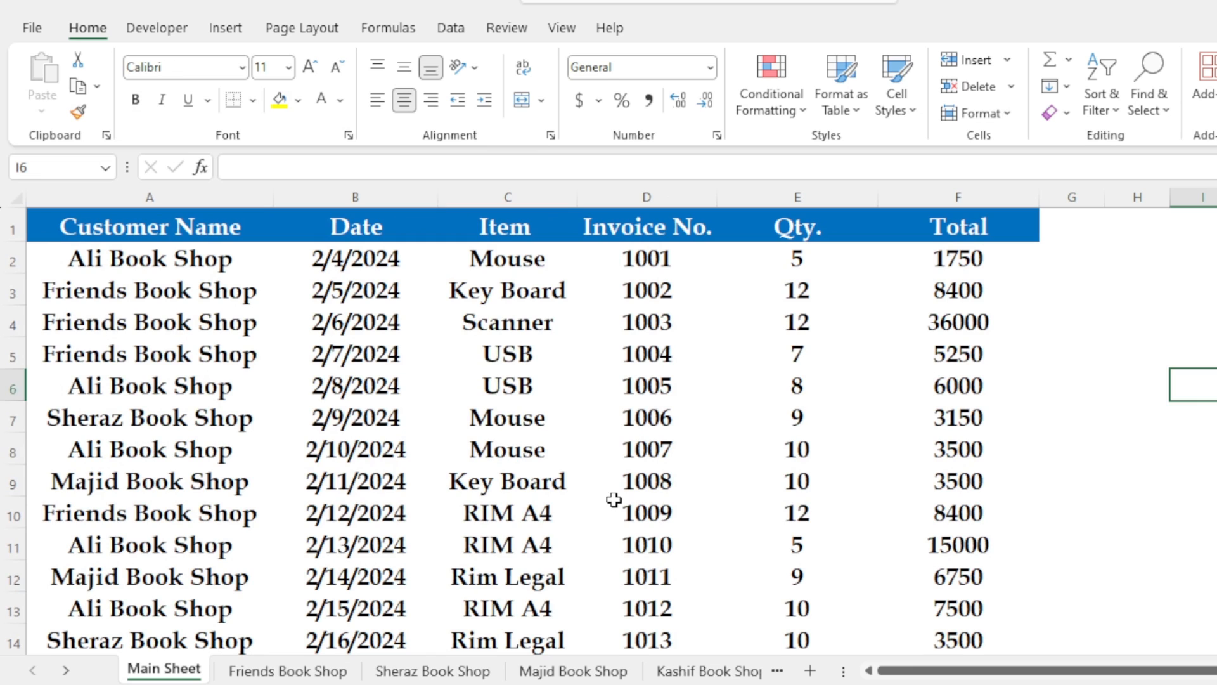
{"action": "scroll", "coordinate": [725, 464], "scroll_direction": "down", "scroll_amount": 3}
{"action": "scroll", "coordinate": [725, 464], "scroll_direction": "up", "scroll_amount": 3}
{"action": "scroll", "coordinate": [726, 464], "scroll_direction": "down", "scroll_amount": 5}
Examine the Customer Name column and its entries for Ali, Friends, Majid and Sheraz Book Shop.
{"action": "left_click", "coordinate": [1055, 393]}
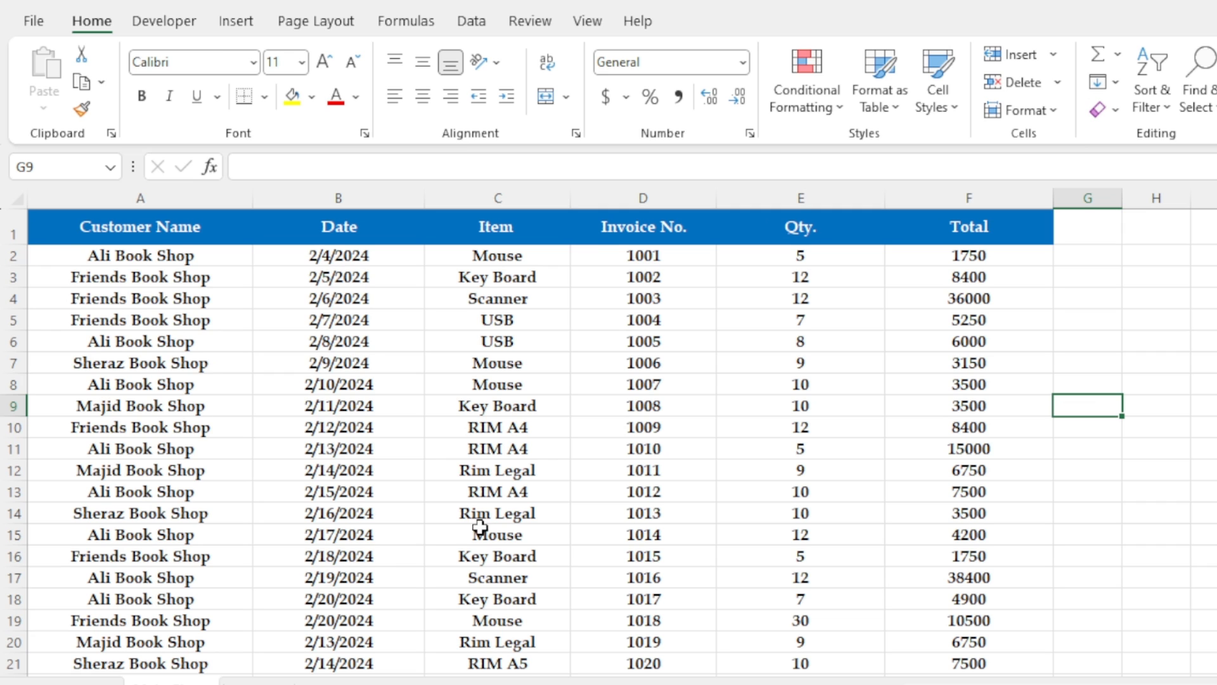
{"action": "left_click", "coordinate": [164, 196]}
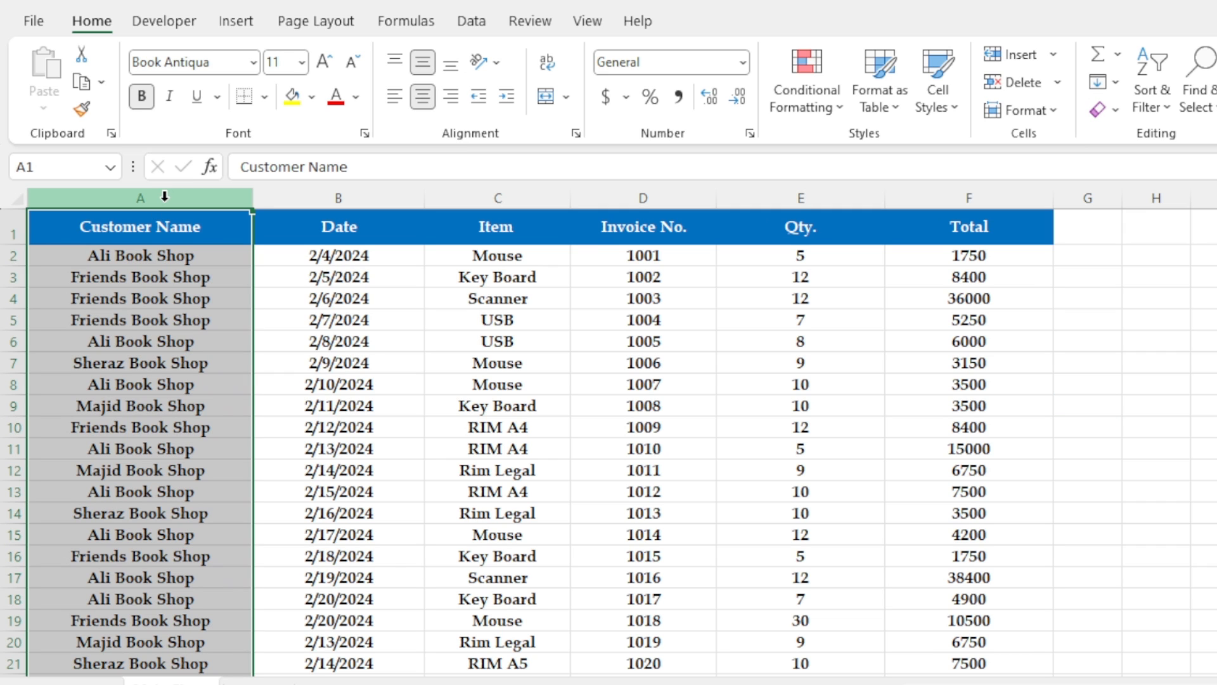
{"action": "left_click", "coordinate": [244, 405]}
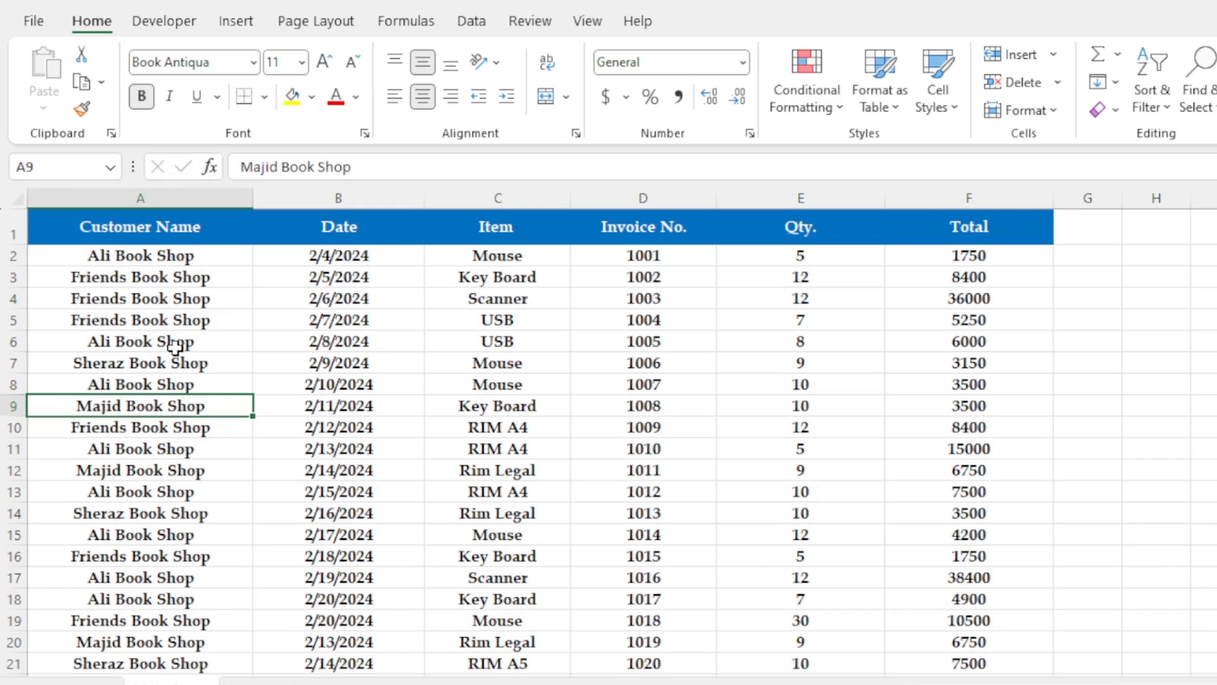
{"action": "left_click", "coordinate": [167, 260]}
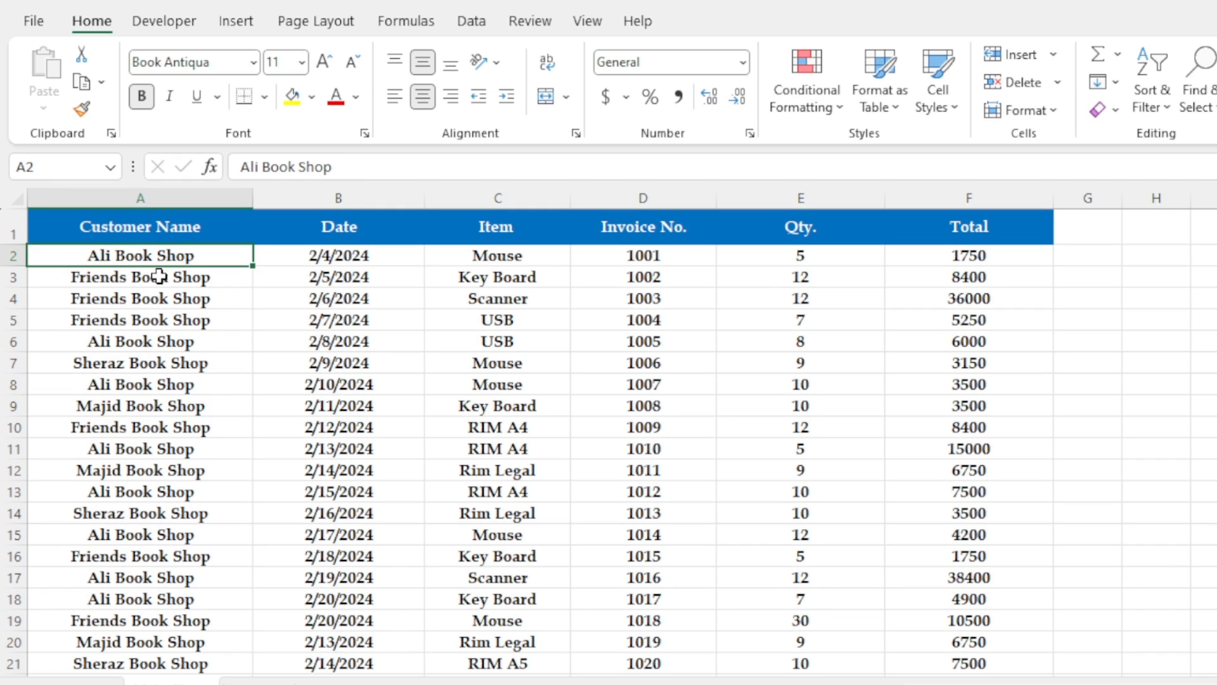
{"action": "left_click", "coordinate": [159, 276]}
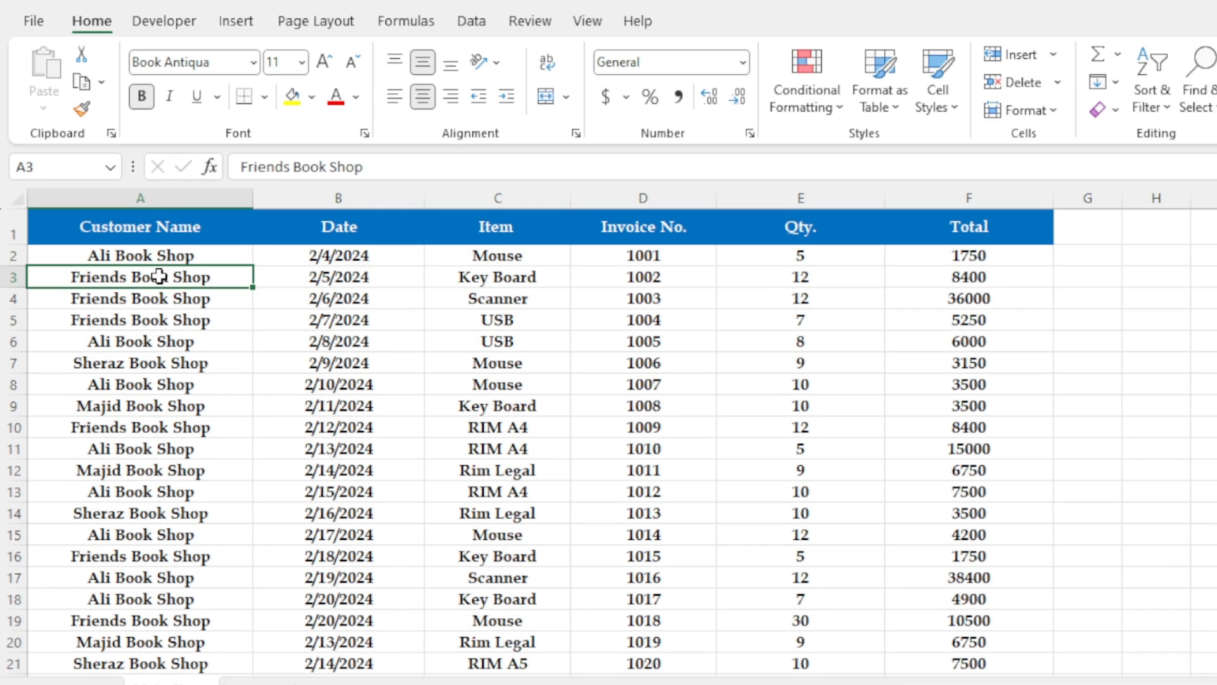
{"action": "left_click", "coordinate": [164, 406]}
{"action": "left_click", "coordinate": [169, 511]}
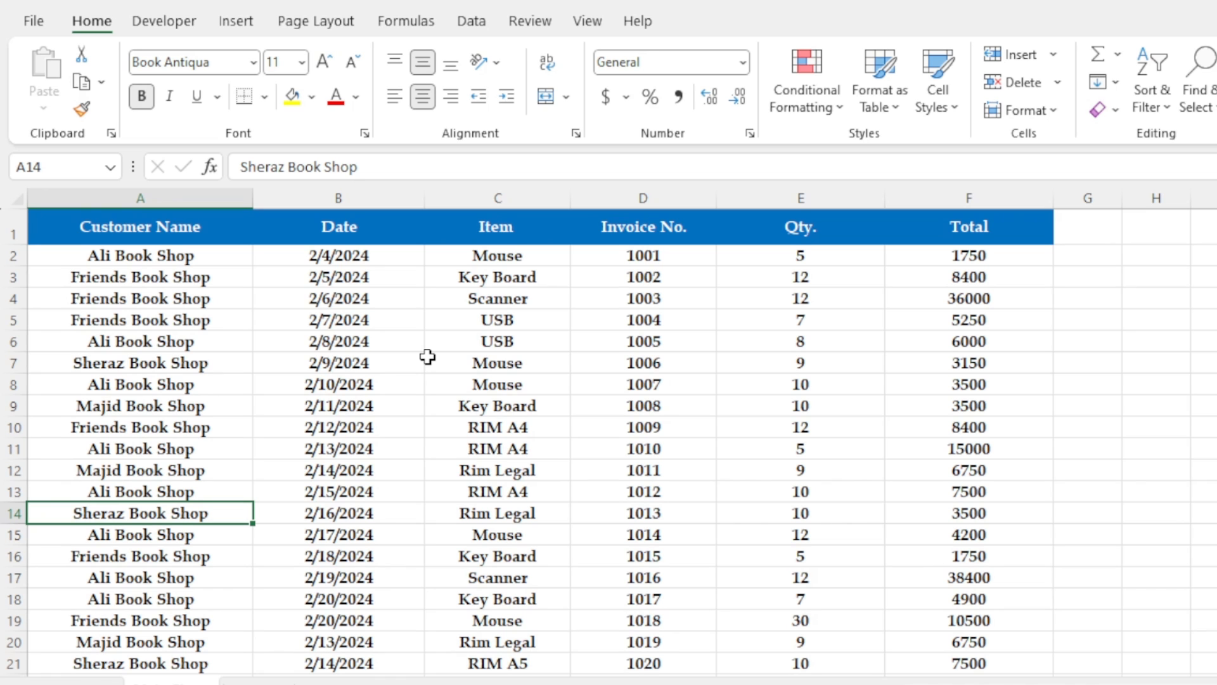
Copy the Main Sheet's header row, Customer Name through Total, into the blank Sheet1 starting at cell B1.
{"action": "scroll", "coordinate": [389, 456], "scroll_direction": "down", "scroll_amount": 8}
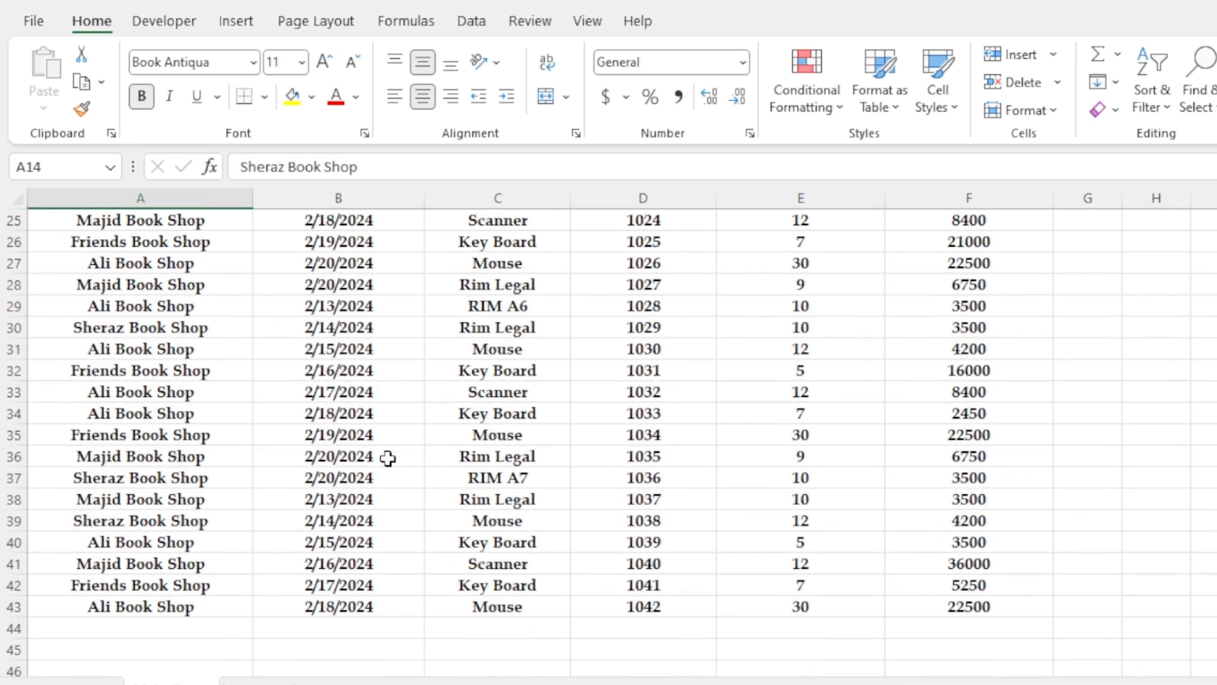
{"action": "scroll", "coordinate": [393, 527], "scroll_direction": "up", "scroll_amount": 8}
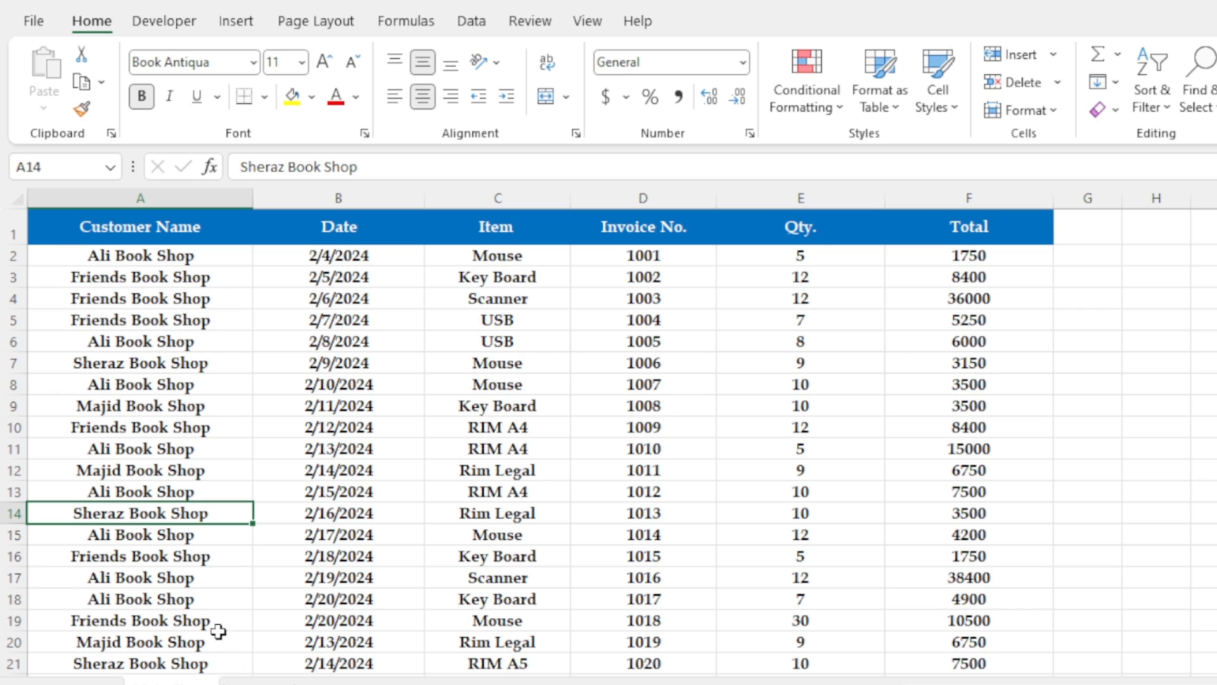
{"action": "left_click", "coordinate": [191, 227]}
{"action": "left_click_drag", "start_coordinate": [713, 231], "coordinate": [956, 203]}
{"action": "key", "text": "ctrl+c"}
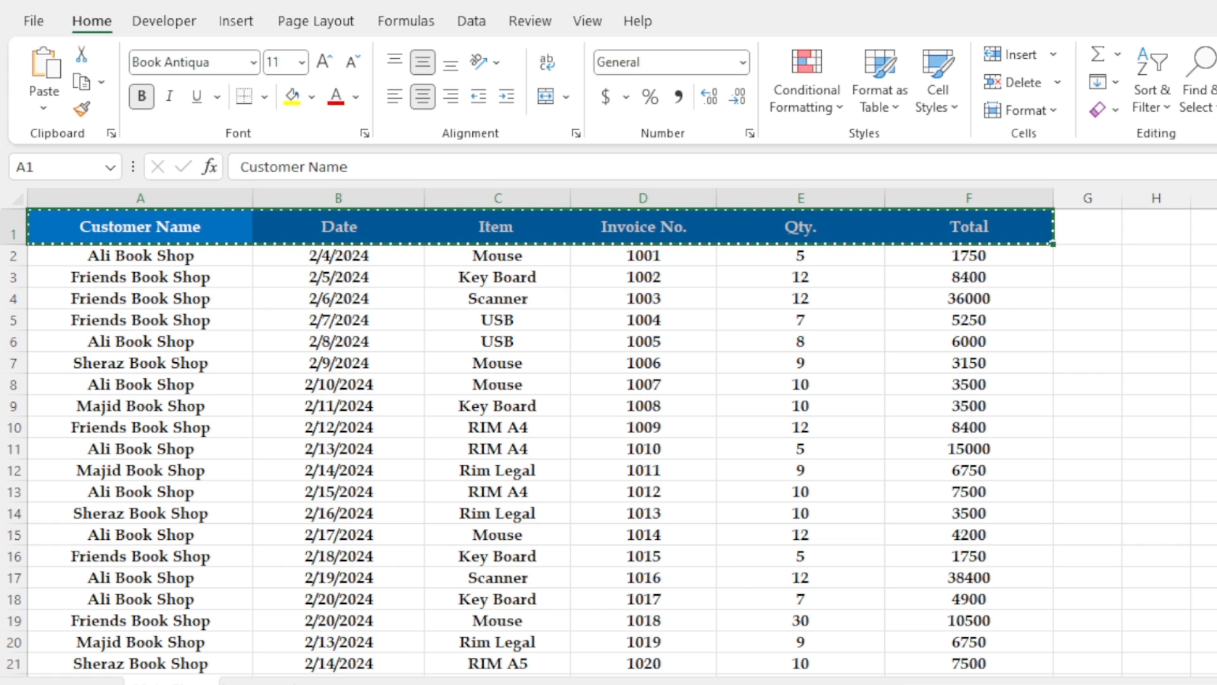
{"action": "key", "text": "ctrl+Page_Down"}
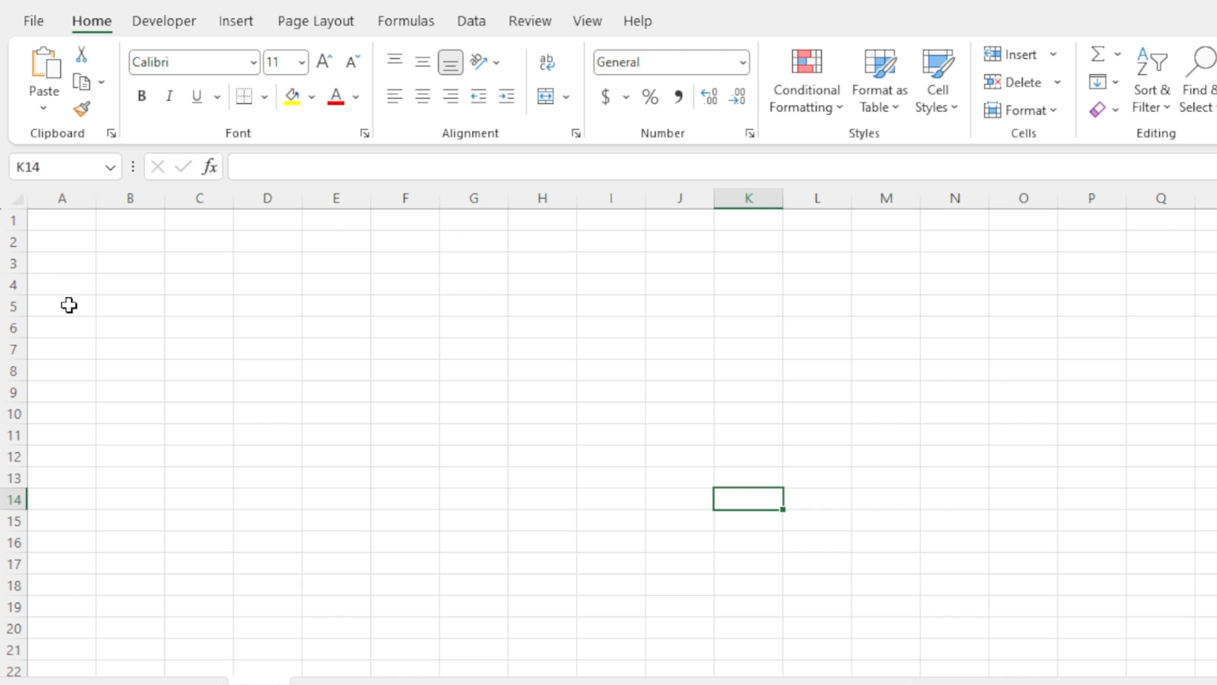
{"action": "left_click", "coordinate": [137, 220]}
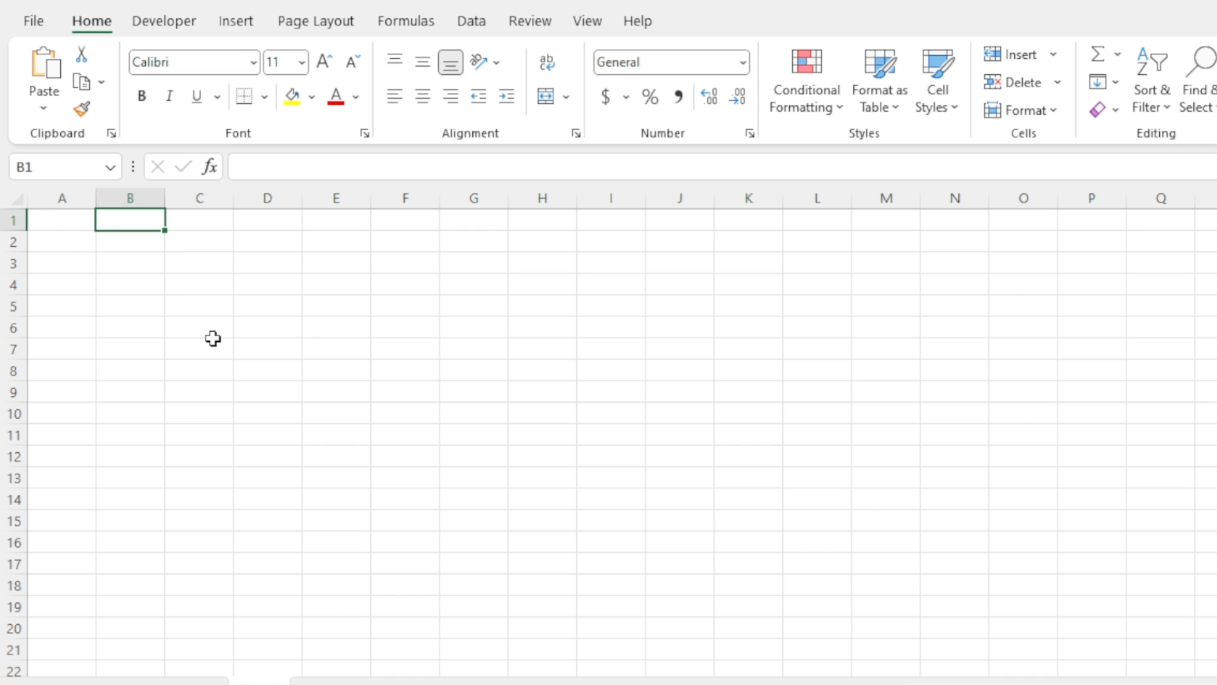
{"action": "key", "text": "ctrl+v"}
{"action": "left_click", "coordinate": [248, 391]}
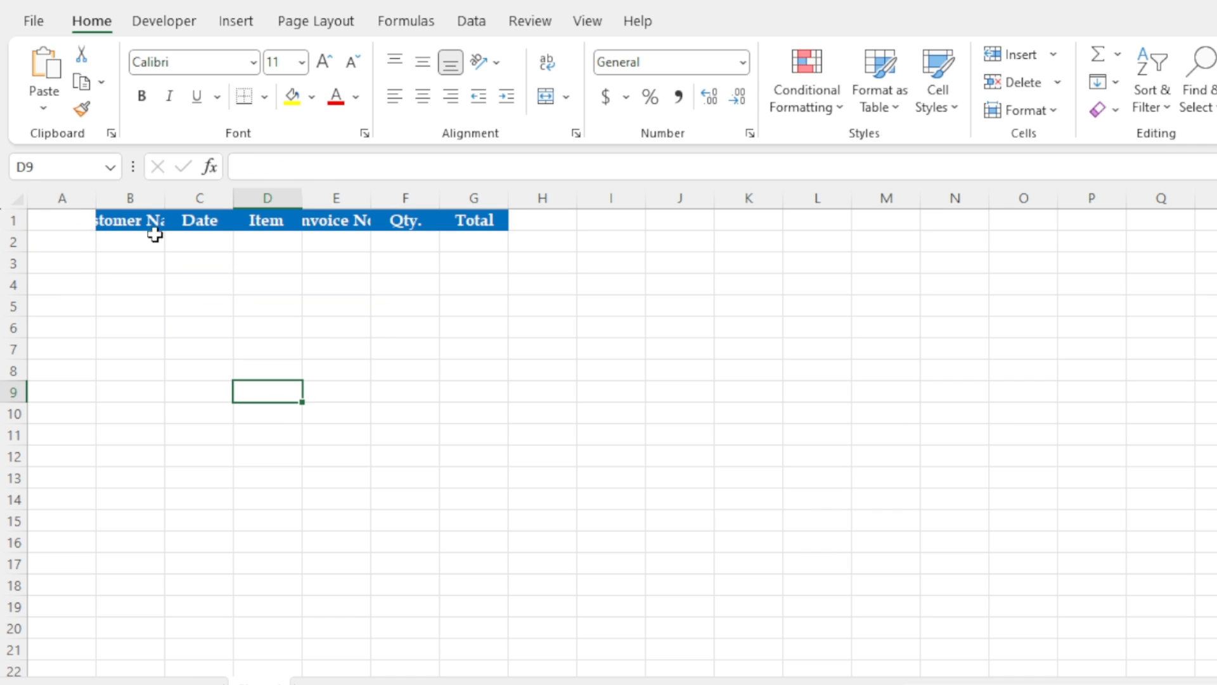
Widen columns A through G on Sheet1 so every header fits, with Customer Name the widest and Date to Total equal.
{"action": "left_click_drag", "start_coordinate": [164, 198], "coordinate": [560, 216]}
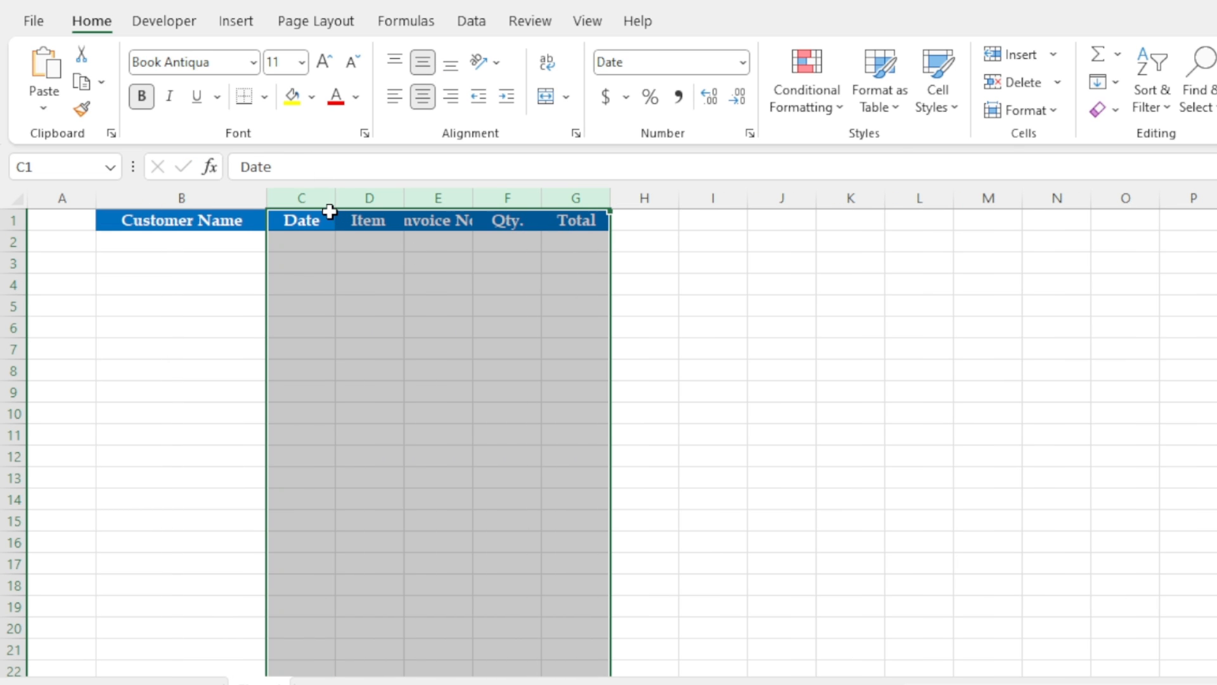
{"action": "left_click_drag", "start_coordinate": [322, 190], "coordinate": [558, 198]}
{"action": "left_click_drag", "start_coordinate": [403, 198], "coordinate": [546, 194]}
{"action": "left_click", "coordinate": [515, 367]}
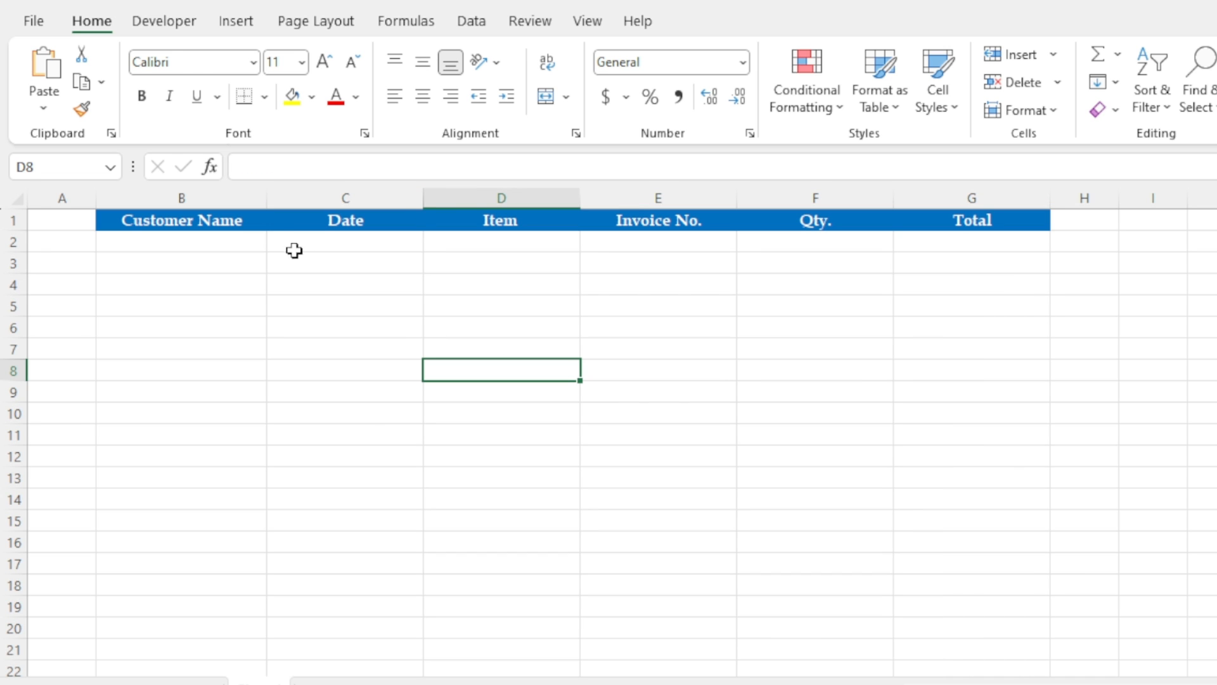
{"action": "left_click_drag", "start_coordinate": [268, 196], "coordinate": [324, 206]}
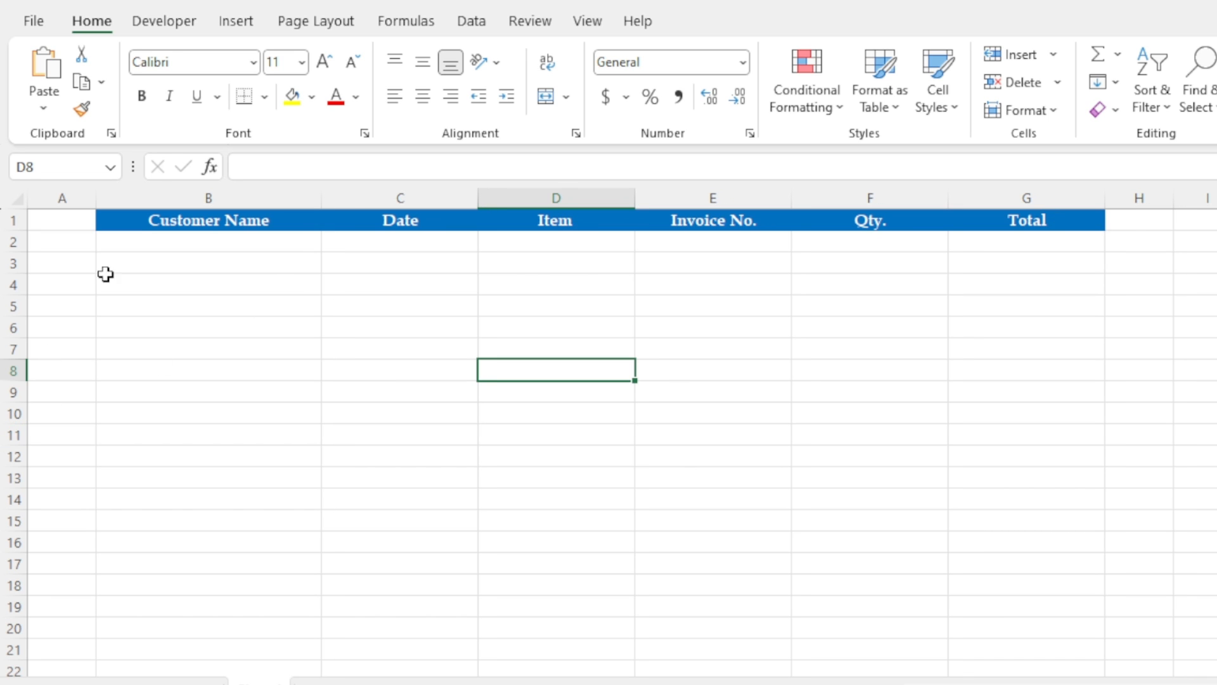
{"action": "left_click_drag", "start_coordinate": [96, 201], "coordinate": [126, 198]}
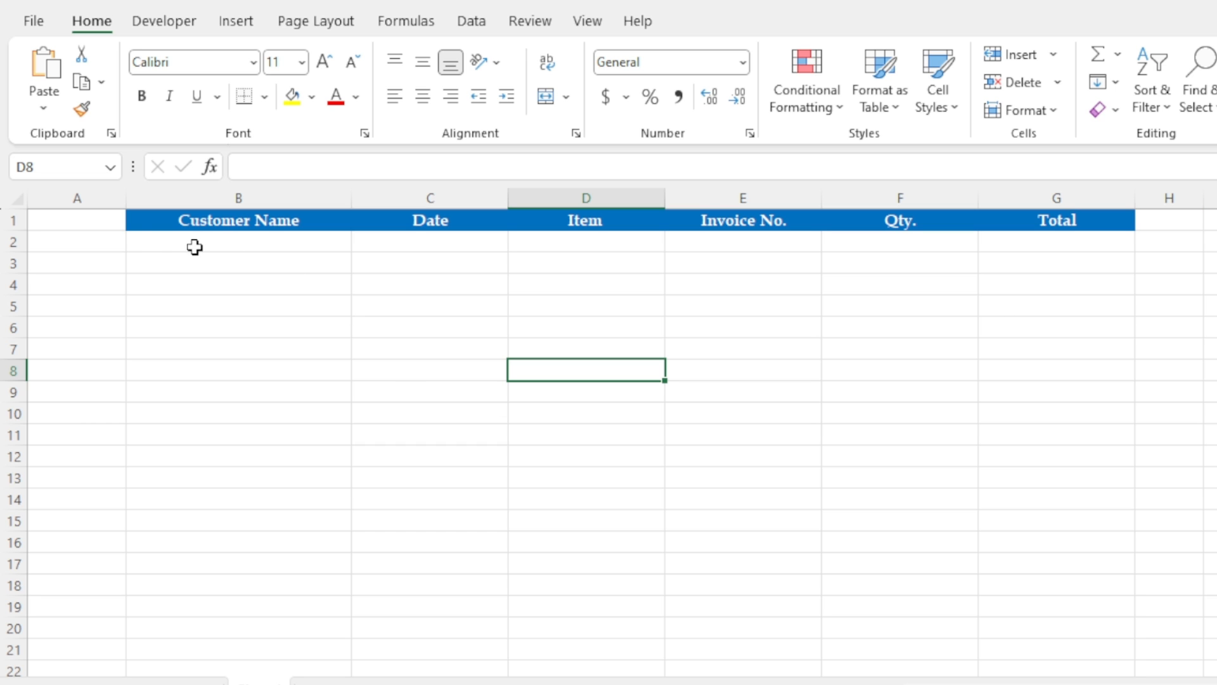
Set the font of the whole Sheet1 to Book Antiqua, size 14.
{"action": "left_click", "coordinate": [17, 201]}
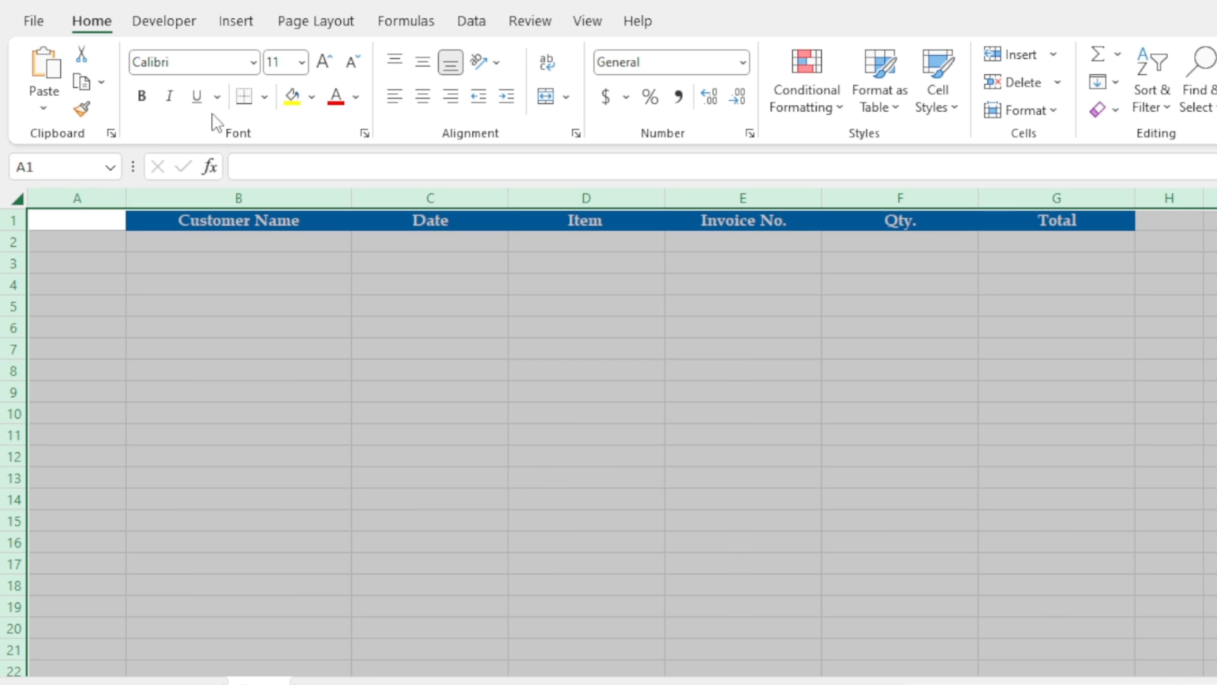
{"action": "left_click", "coordinate": [253, 64]}
{"action": "type", "text": "Book Antiqua"}
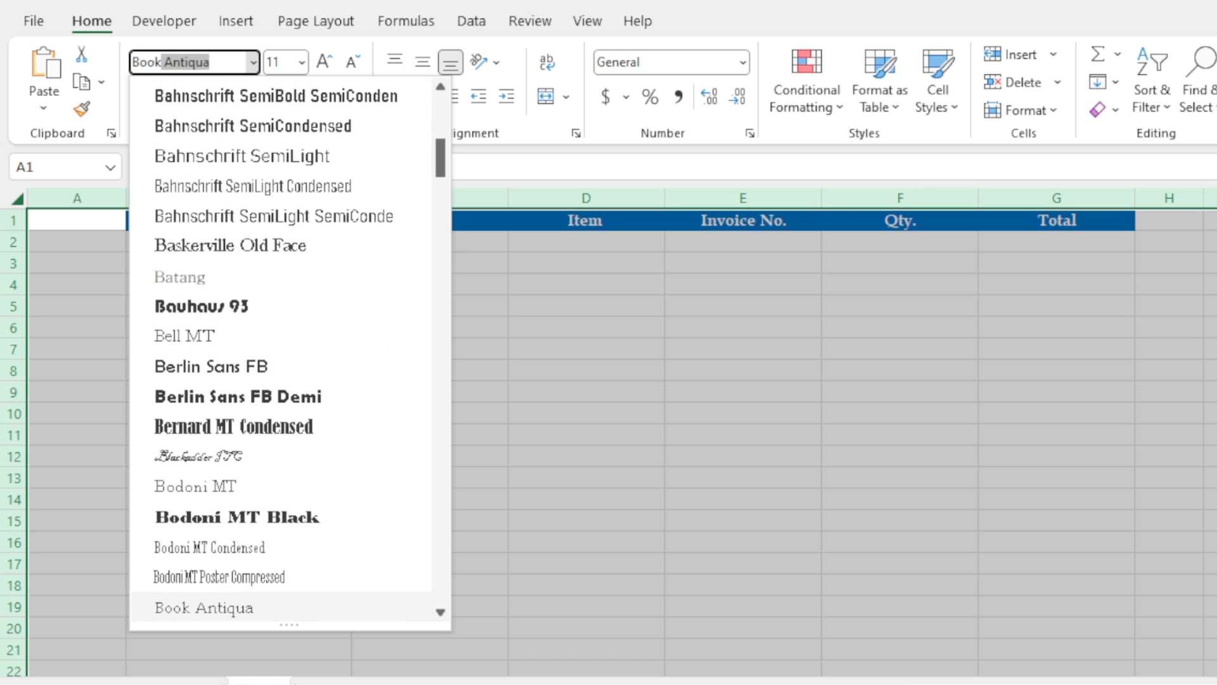
{"action": "key", "text": "Return"}
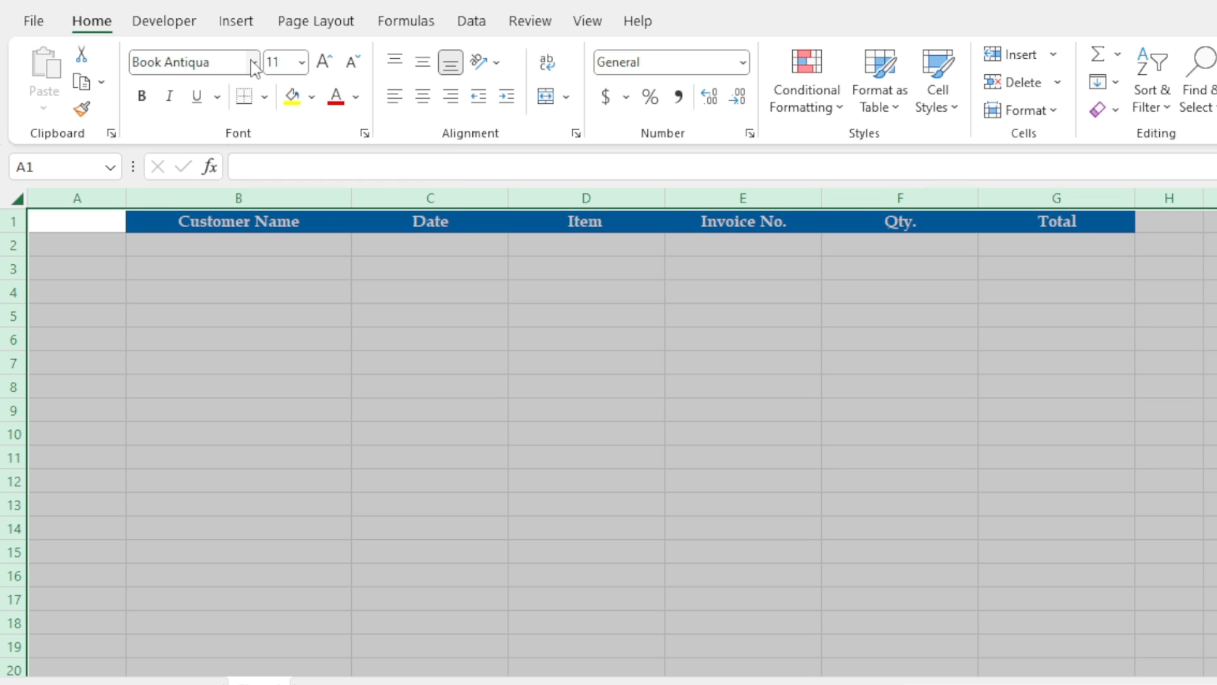
{"action": "left_click", "coordinate": [321, 64]}
{"action": "left_click", "coordinate": [321, 63]}
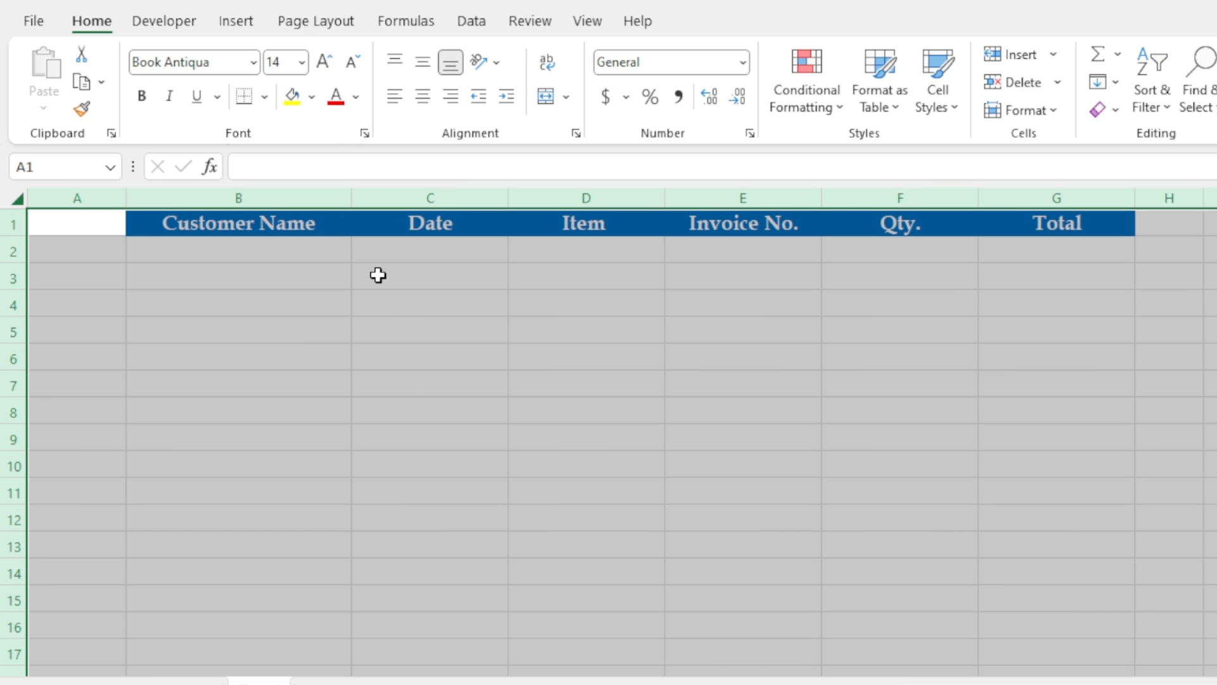
{"action": "left_click", "coordinate": [430, 414]}
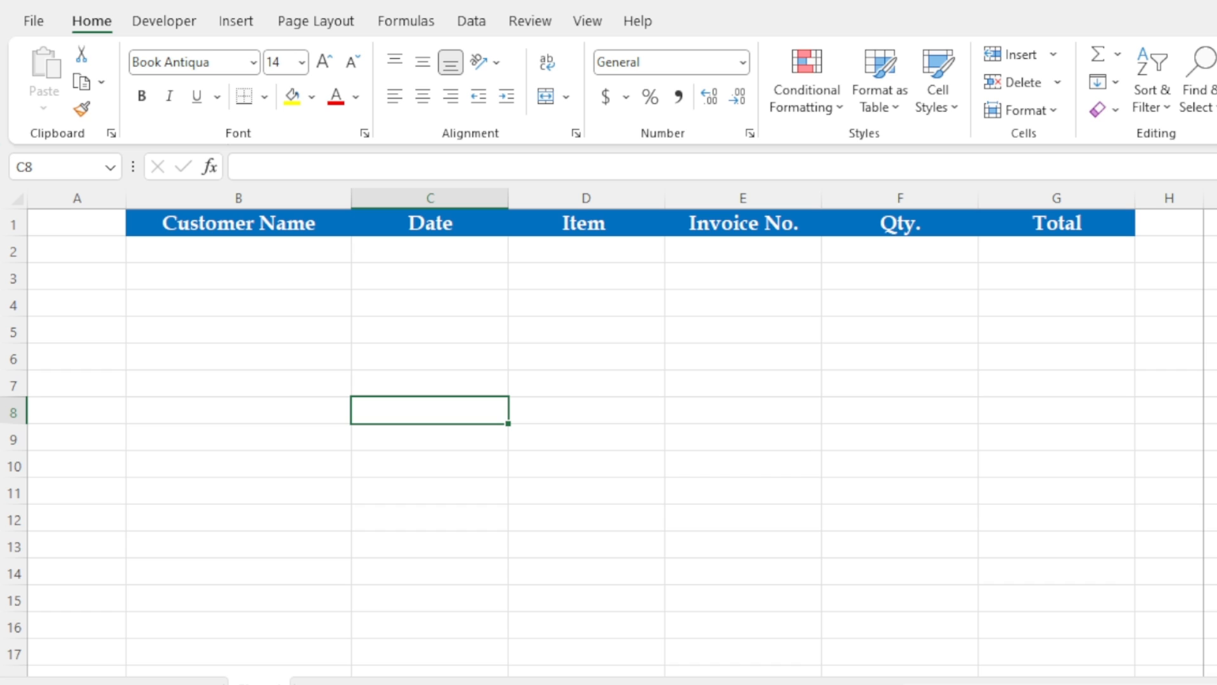
Narrow column H and enter the customer name Ali Book Shop in cell I2.
{"action": "left_click_drag", "start_coordinate": [1206, 207], "coordinate": [1162, 203]}
{"action": "left_click", "coordinate": [1211, 250]}
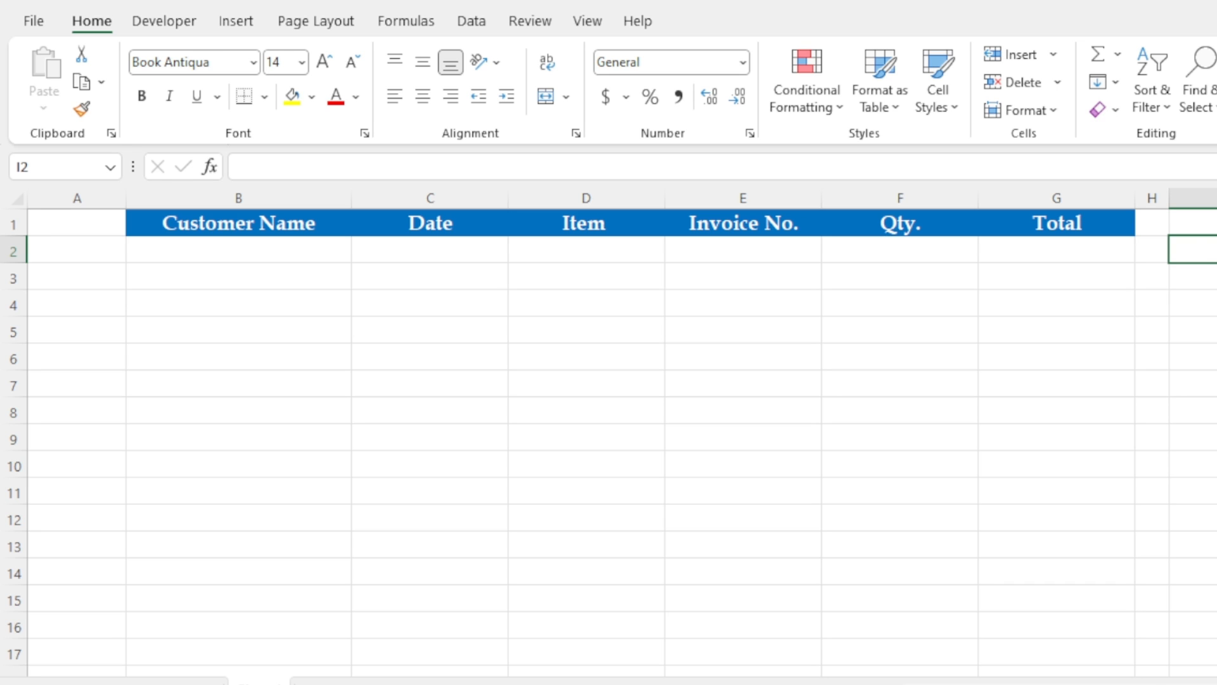
{"action": "type", "text": "Ali Book Shop"}
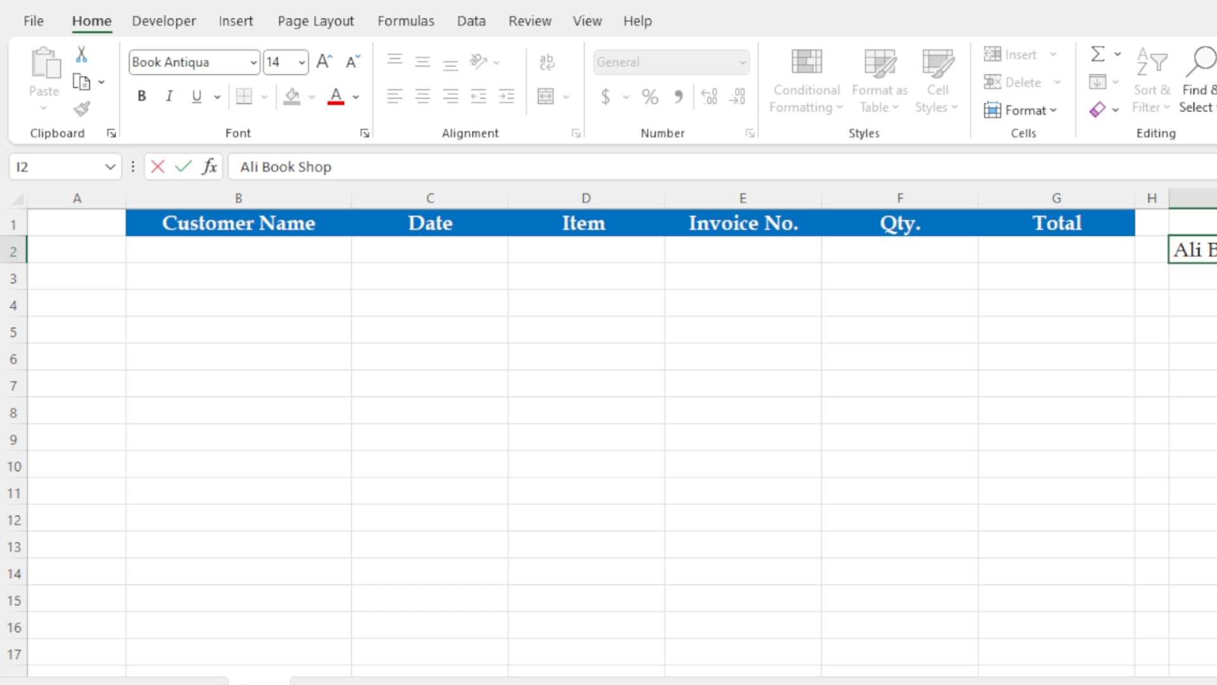
{"action": "left_click", "coordinate": [1204, 359]}
{"action": "left_click", "coordinate": [1203, 247]}
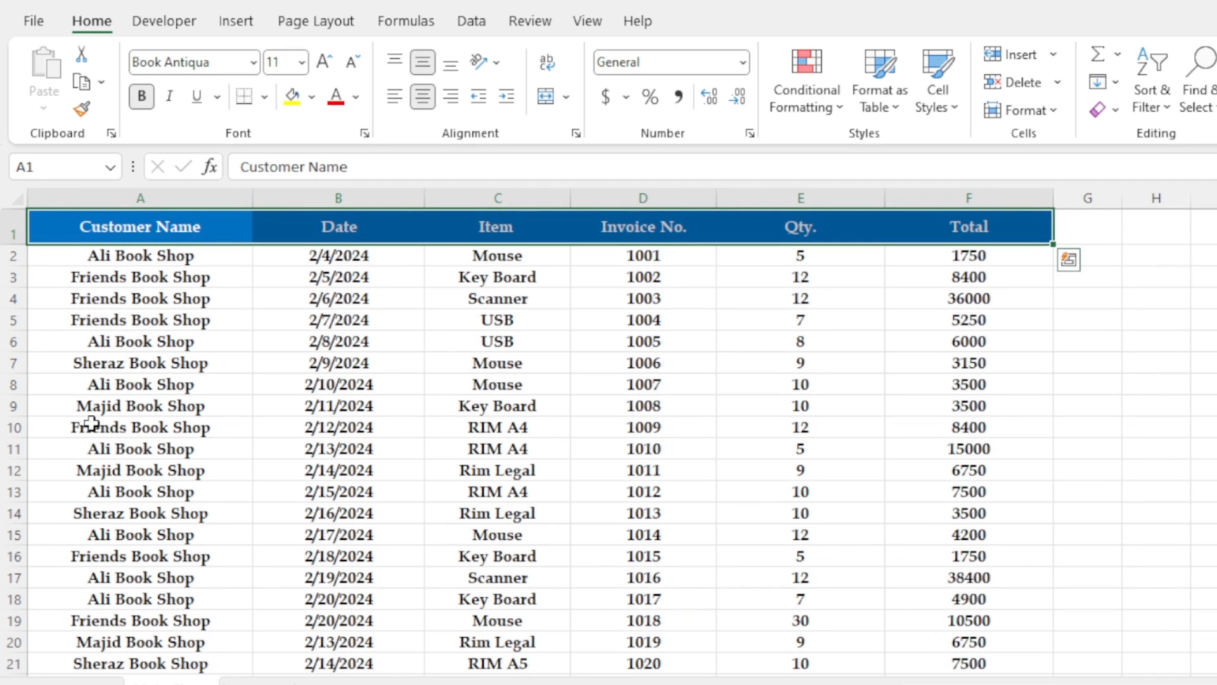
Compare the Ali Book Shop entries on the Main Sheet with the customer name entered on Sheet1.
{"action": "left_click", "coordinate": [124, 345]}
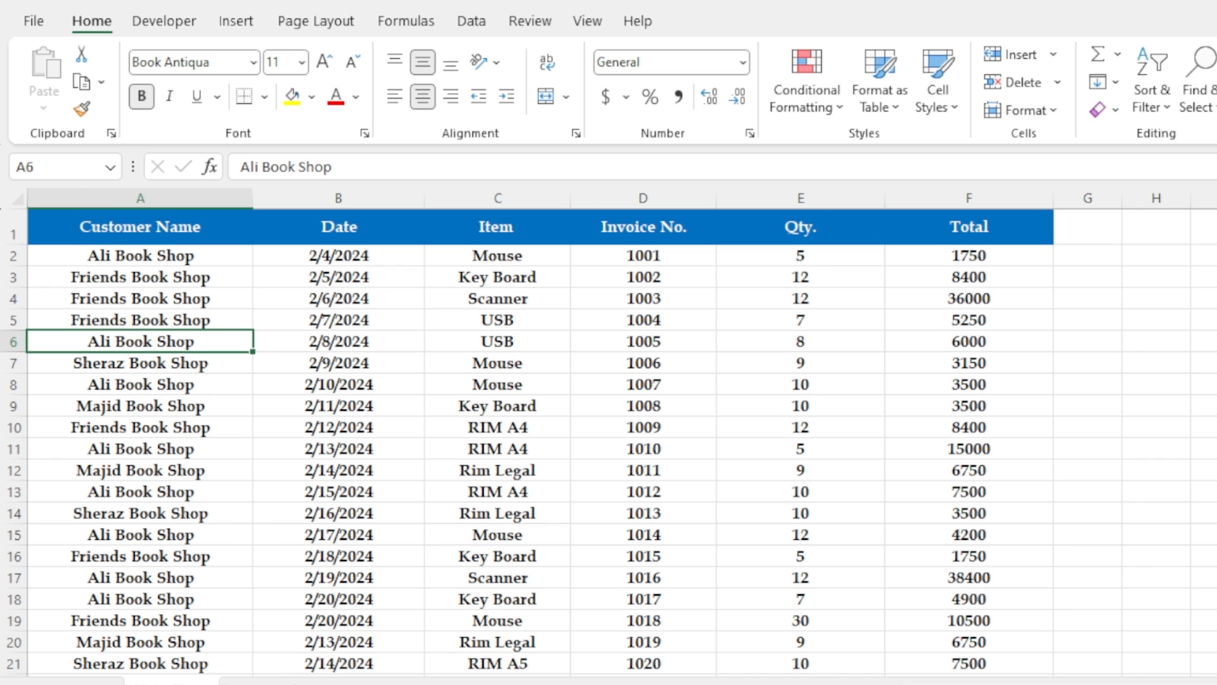
{"action": "left_click", "coordinate": [256, 680]}
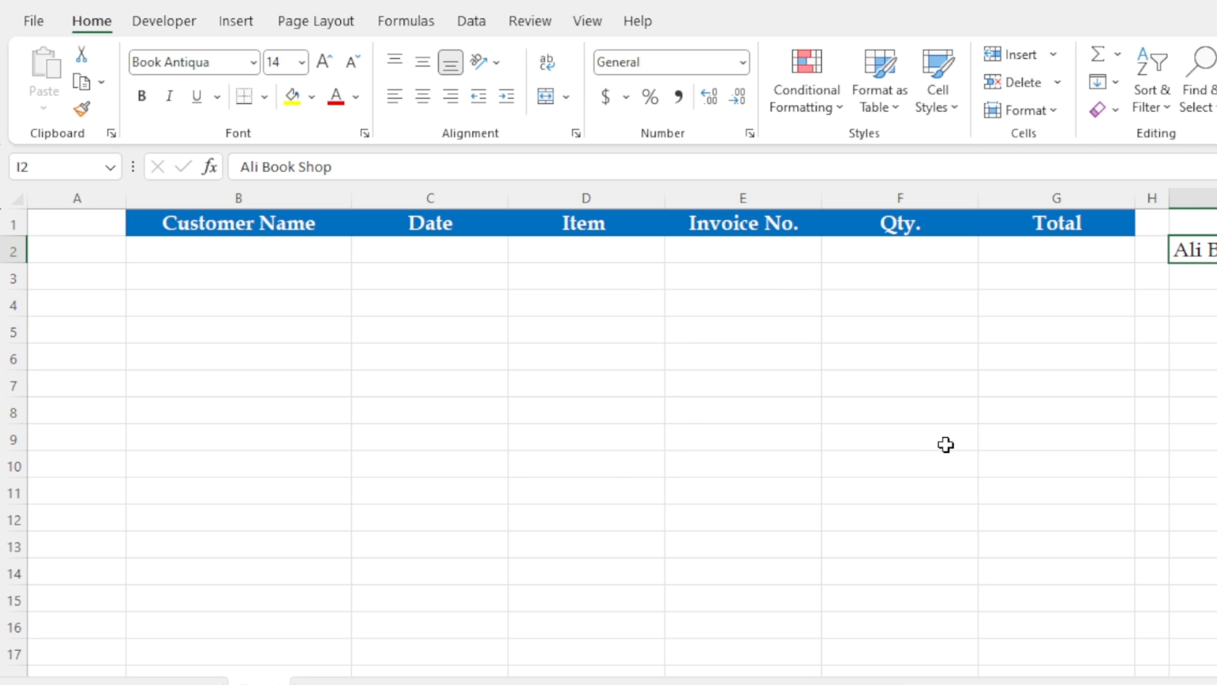
{"action": "left_click", "coordinate": [155, 680]}
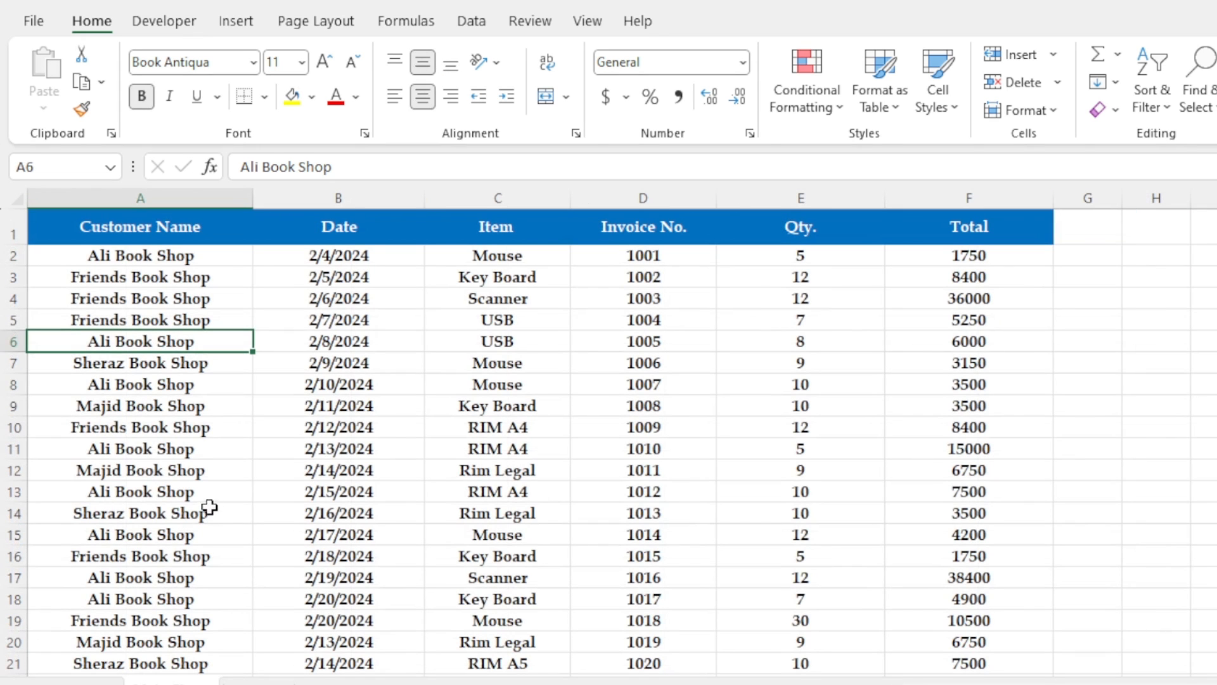
{"action": "left_click", "coordinate": [260, 680]}
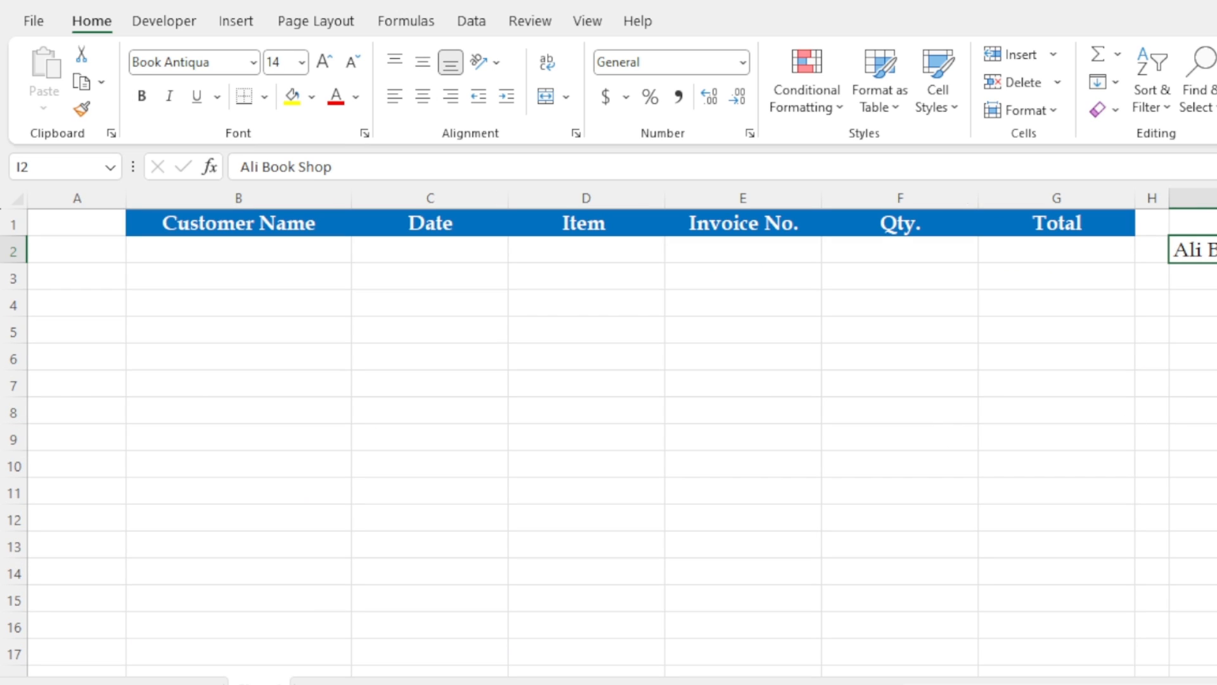
Make the customer name in cell I2 bold and centre it horizontally and vertically.
{"action": "left_click", "coordinate": [1201, 303], "text": "ctrl"}
{"action": "key", "text": "ctrl+b"}
{"action": "left_click", "coordinate": [423, 96]}
{"action": "left_click", "coordinate": [423, 61]}
{"action": "left_click", "coordinate": [1203, 249]}
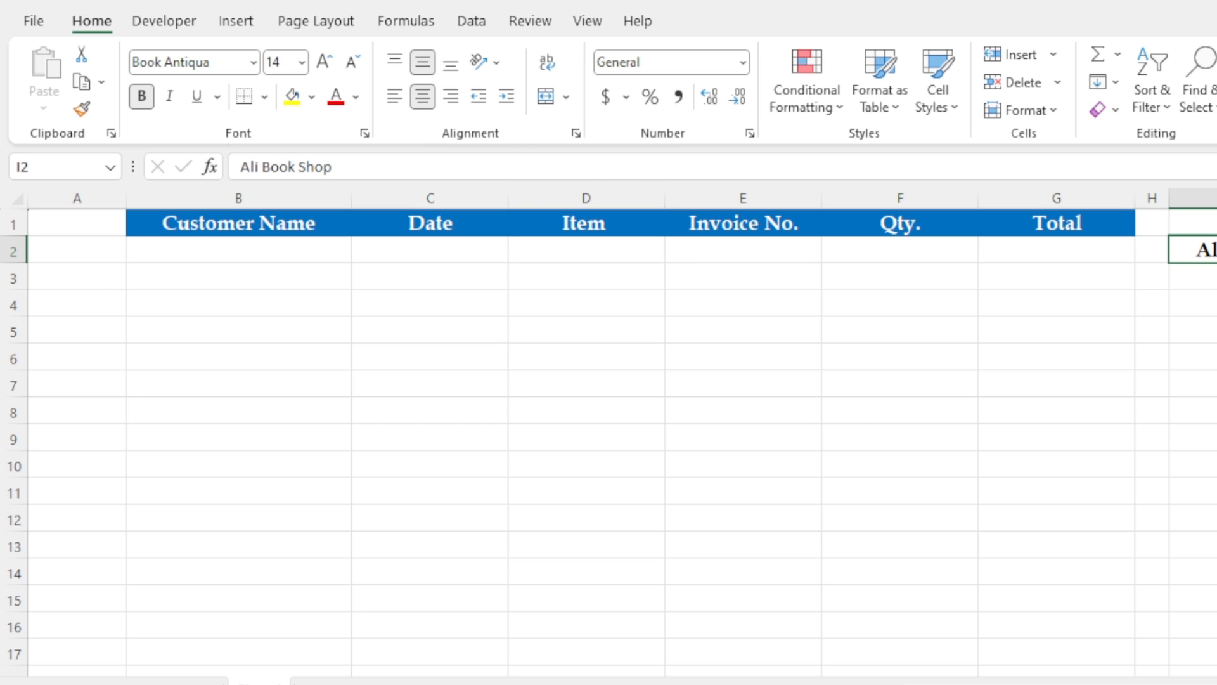
Try the Check Cell style on the customer name in cell I2.
{"action": "left_click", "coordinate": [959, 108]}
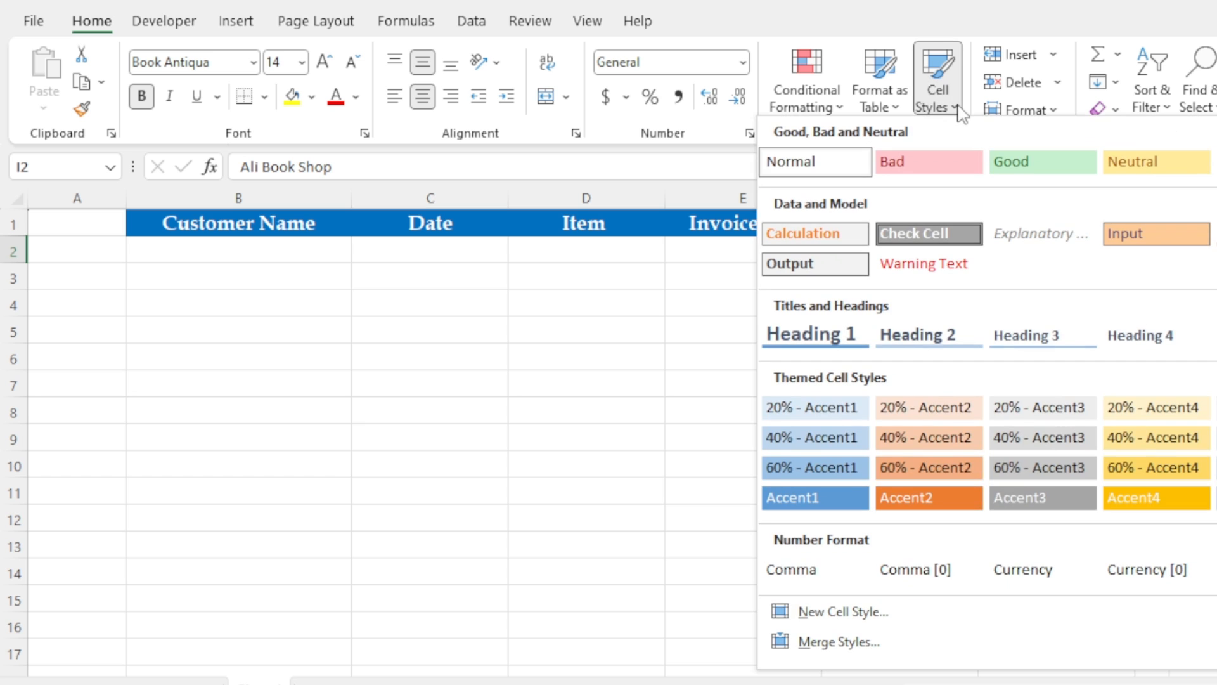
{"action": "left_click", "coordinate": [958, 232]}
{"action": "left_click", "coordinate": [824, 108]}
Apply the Calculation cell style to the customer name in I2 and increase its font by two sizes.
{"action": "left_click", "coordinate": [937, 92]}
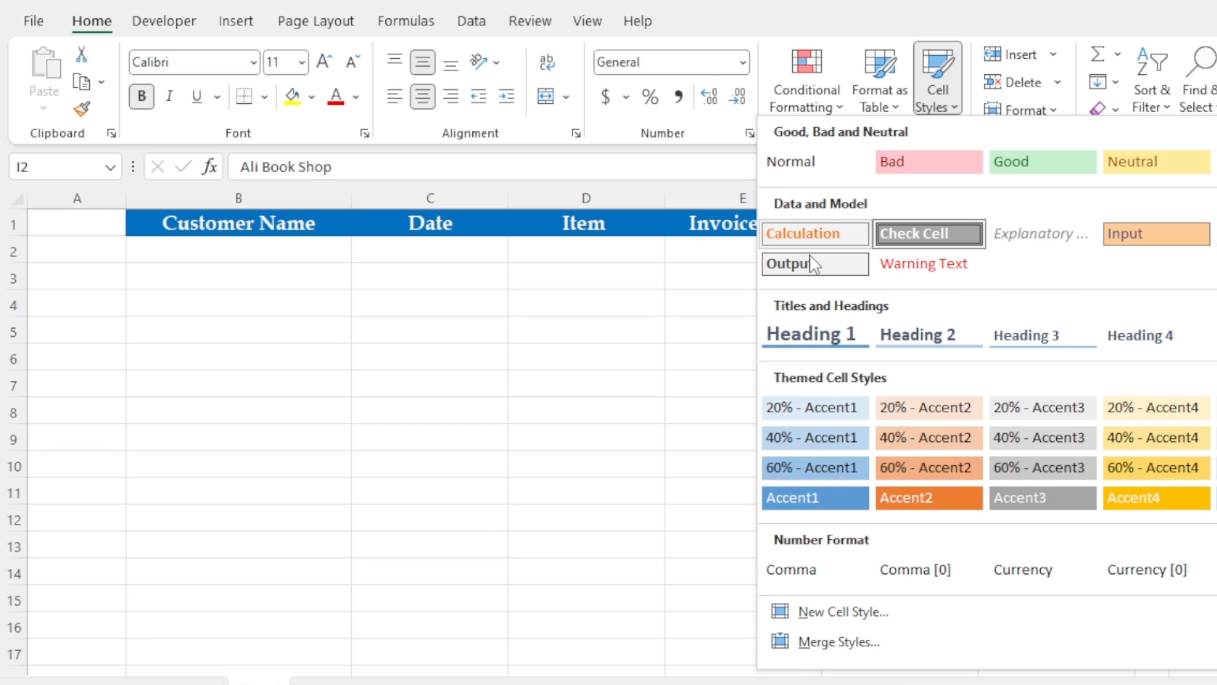
{"action": "left_click", "coordinate": [802, 261]}
{"action": "left_click", "coordinate": [326, 63]}
{"action": "left_click", "coordinate": [325, 62]}
{"action": "left_click", "coordinate": [698, 383]}
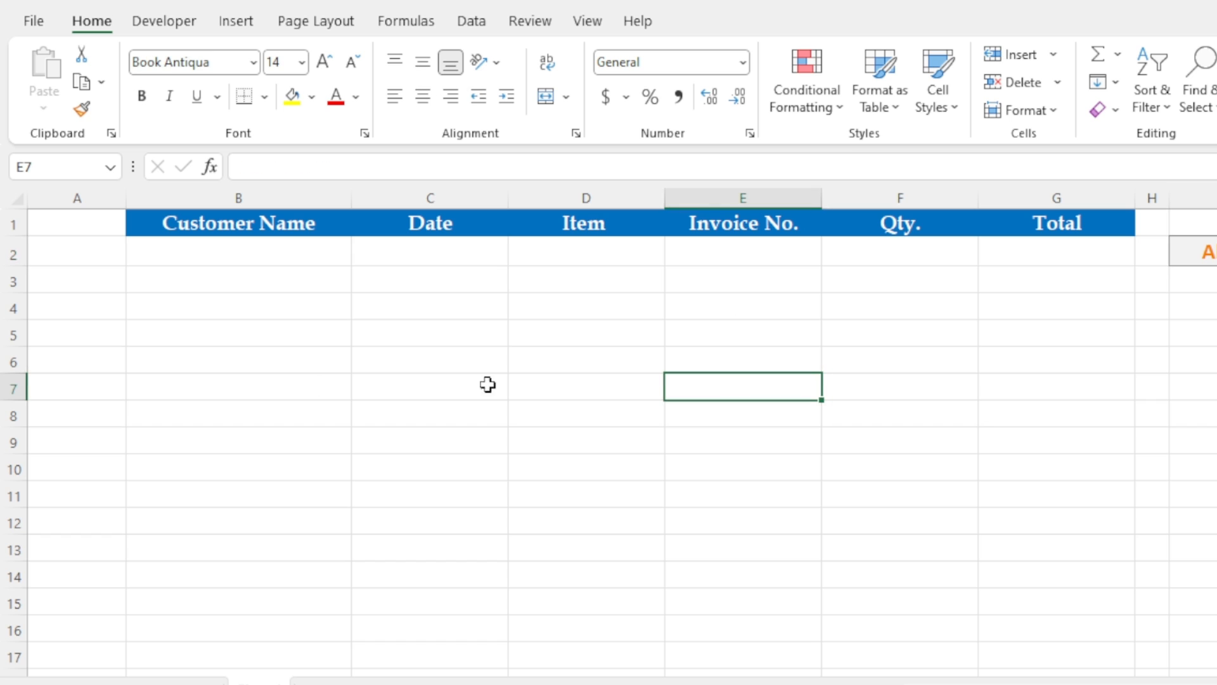
Widen column A of Sheet1 slightly and start a MATCH formula in cell A2.
{"action": "left_click", "coordinate": [192, 251]}
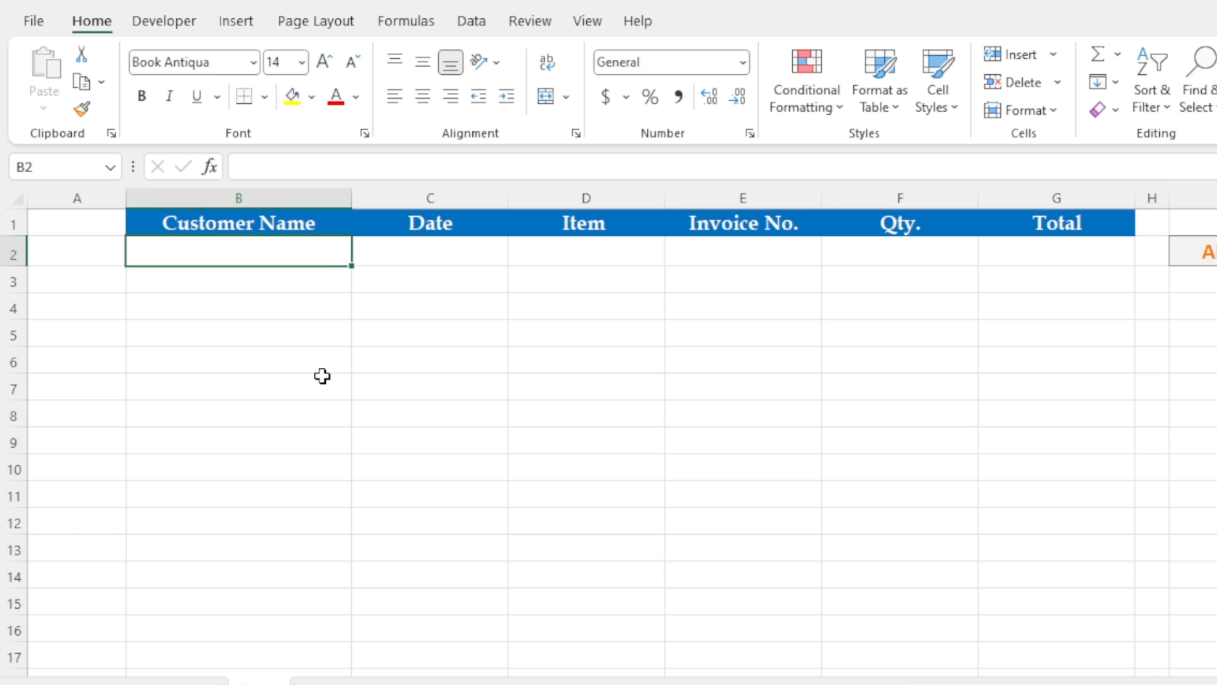
{"action": "left_click_drag", "start_coordinate": [127, 198], "coordinate": [139, 198]}
{"action": "left_click", "coordinate": [112, 248]}
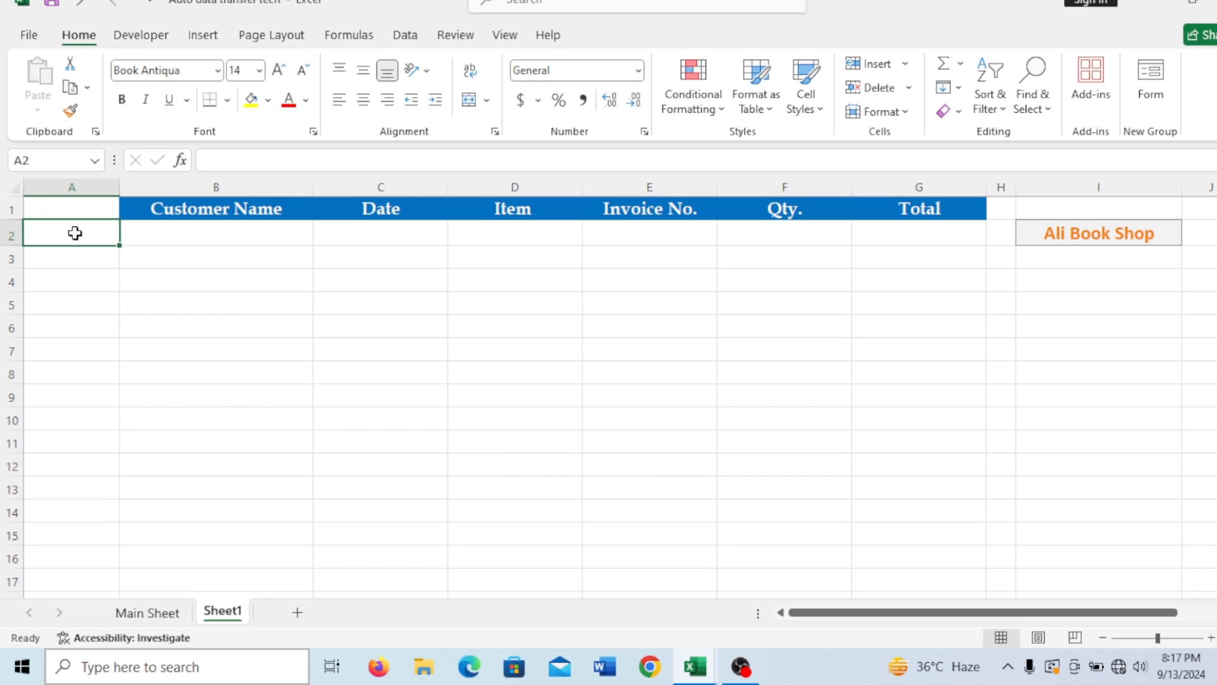
{"action": "type", "text": "="}
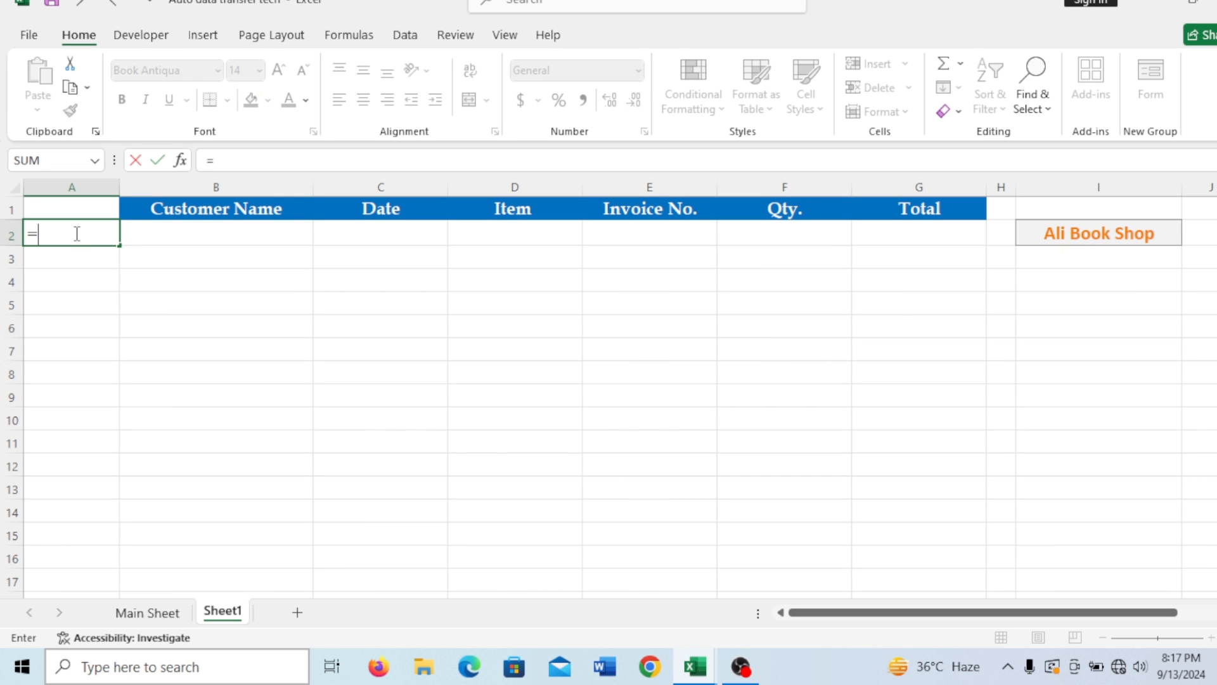
{"action": "type", "text": "matc"}
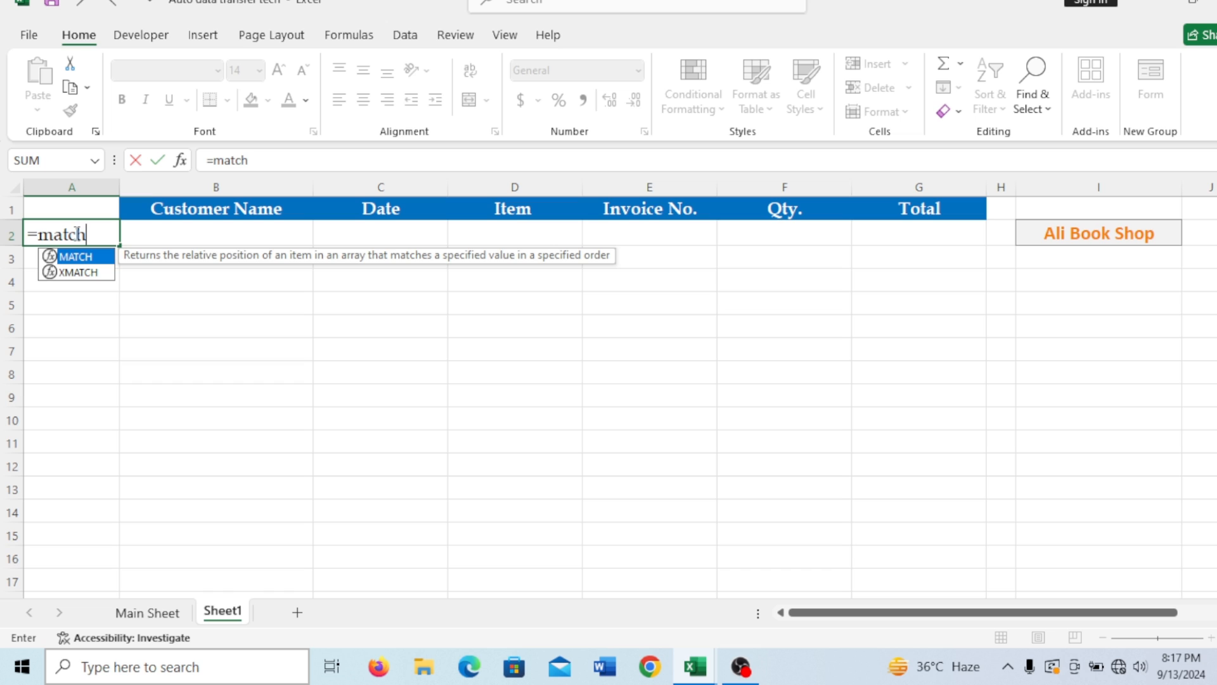
{"action": "type", "text": "h"}
{"action": "key", "text": "Tab"}
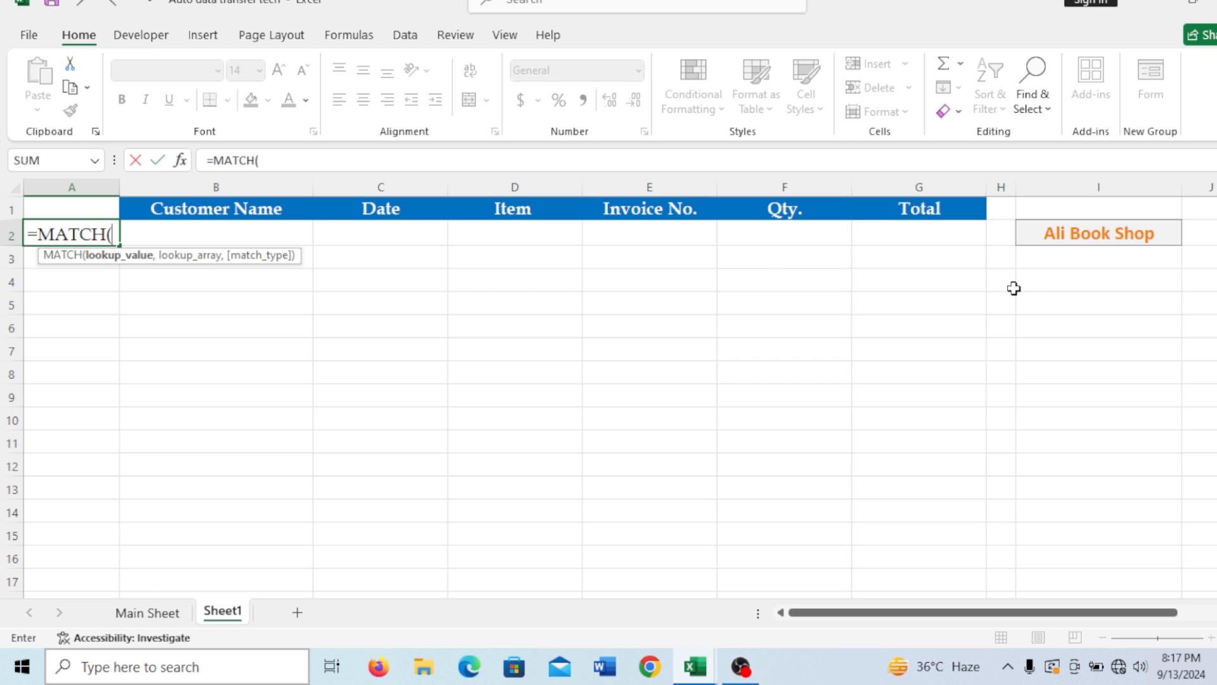
Complete the MATCH formula in A2 with lookup value $I$2, the Main Sheet's column A:A as lookup array and match type 0.
{"action": "left_click", "coordinate": [1067, 231]}
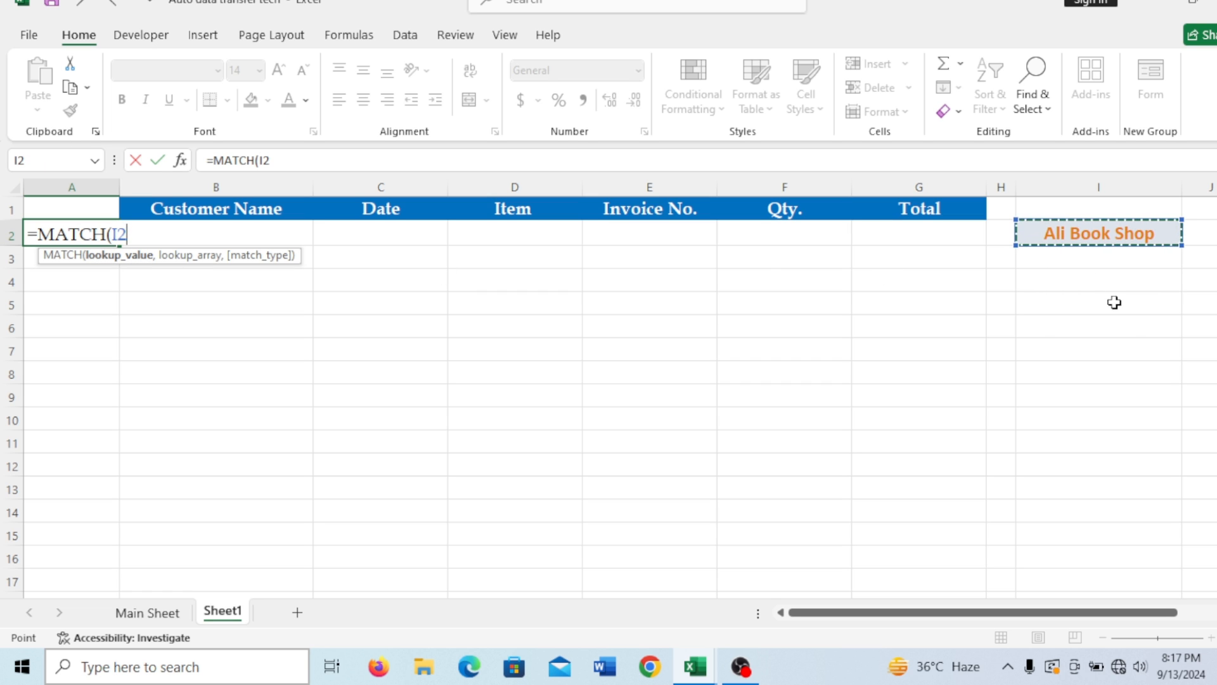
{"action": "key", "text": "F4"}
{"action": "type", "text": ","}
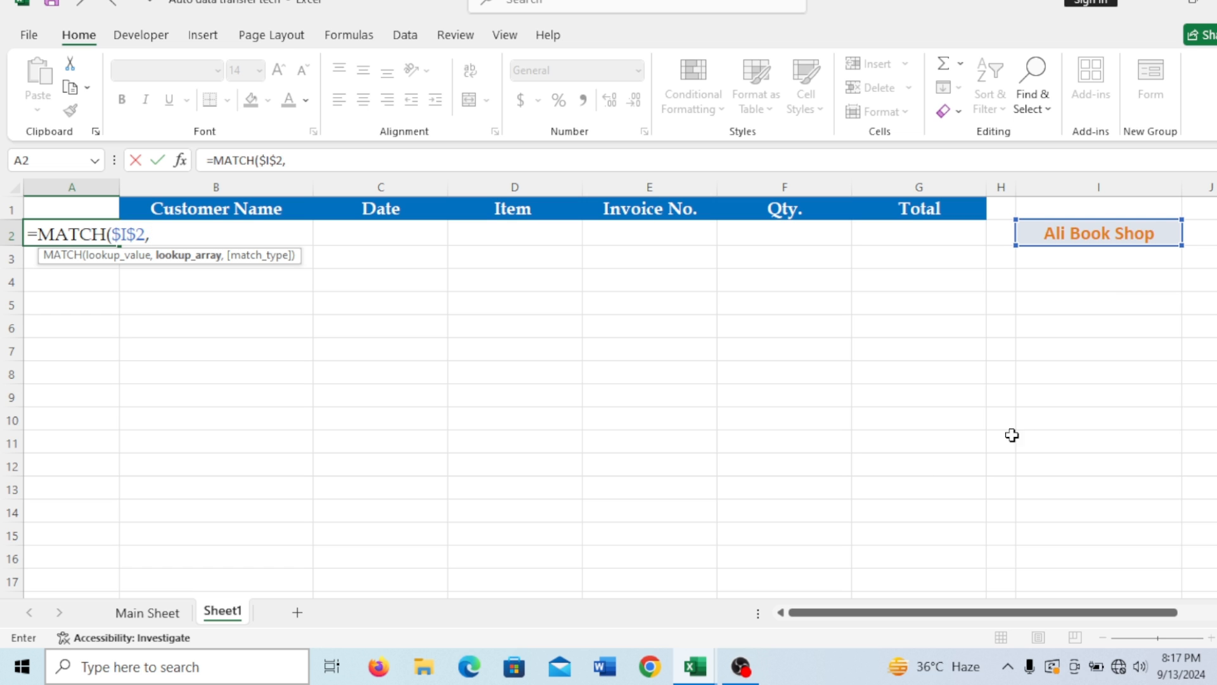
{"action": "left_click", "coordinate": [165, 614]}
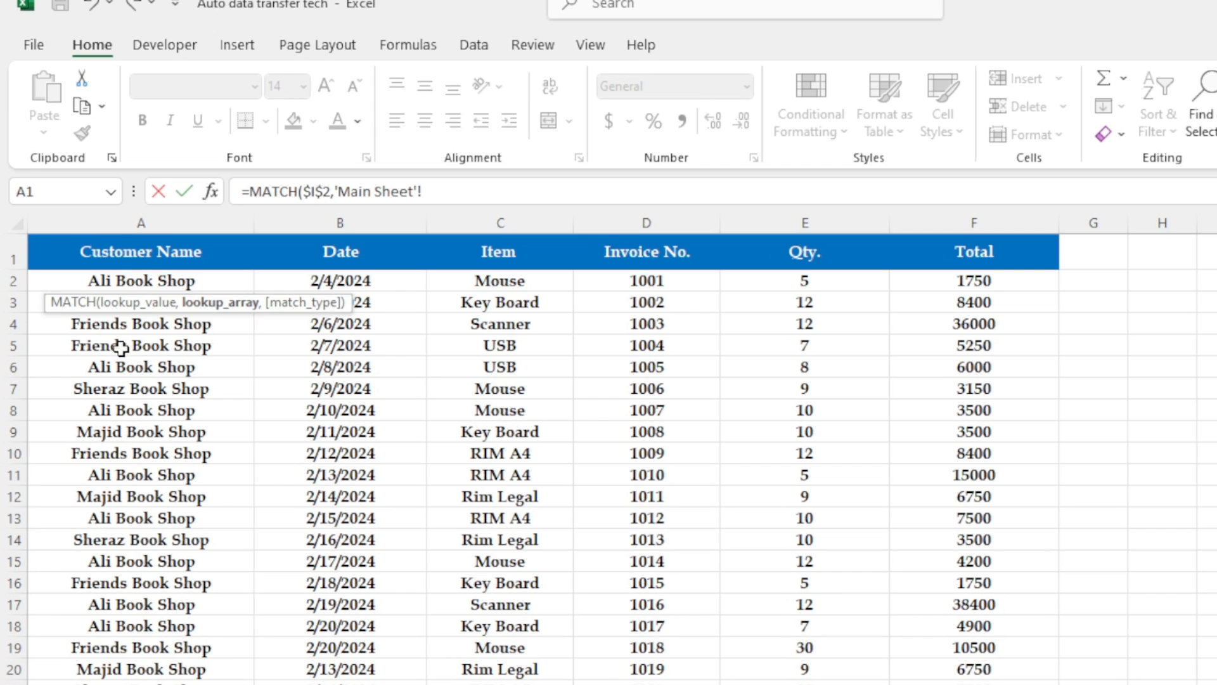
{"action": "left_click", "coordinate": [124, 221]}
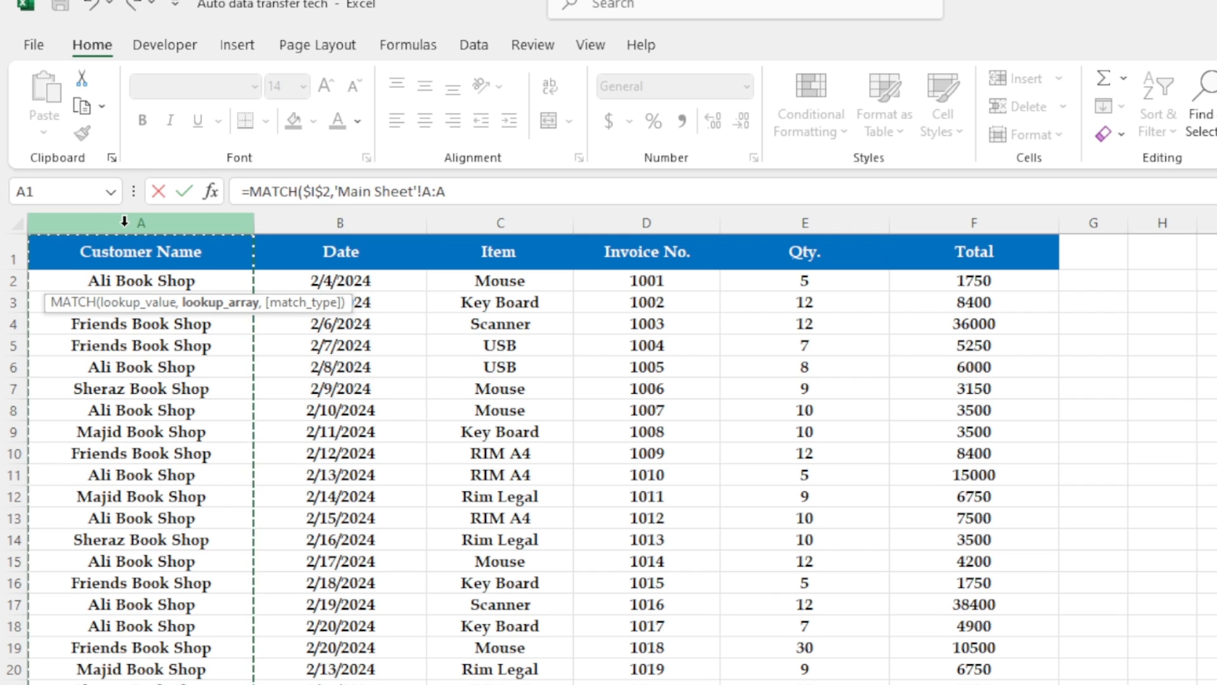
{"action": "left_click", "coordinate": [465, 190]}
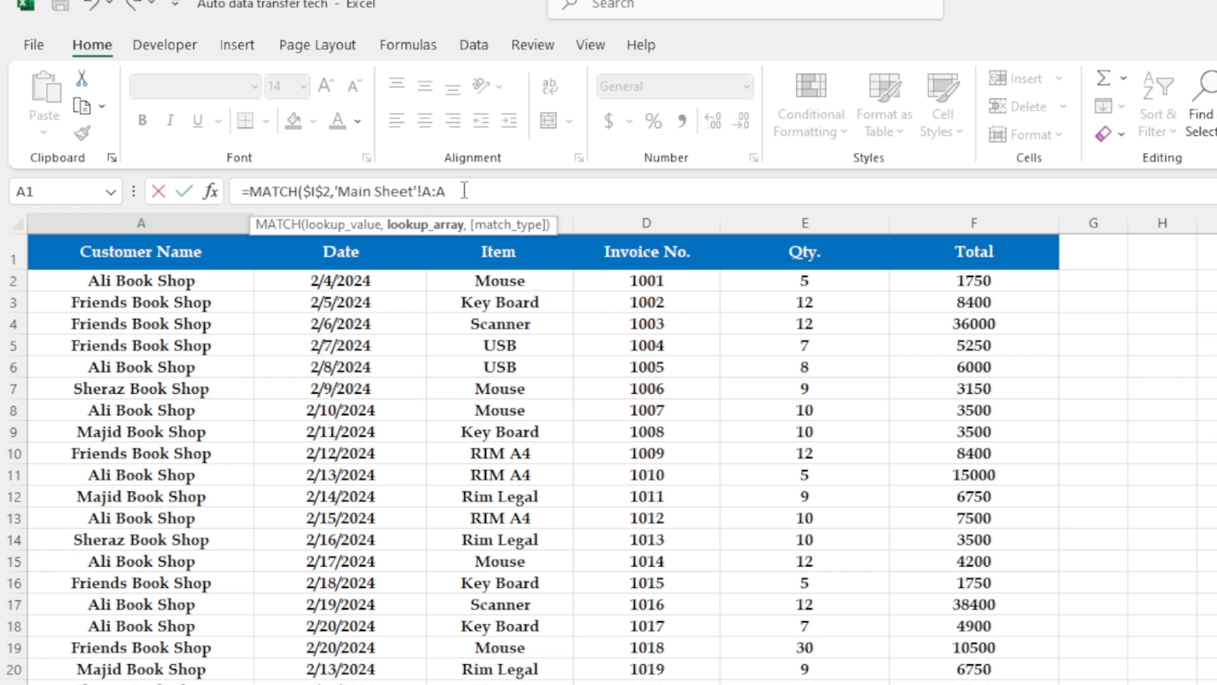
{"action": "type", "text": ",0"}
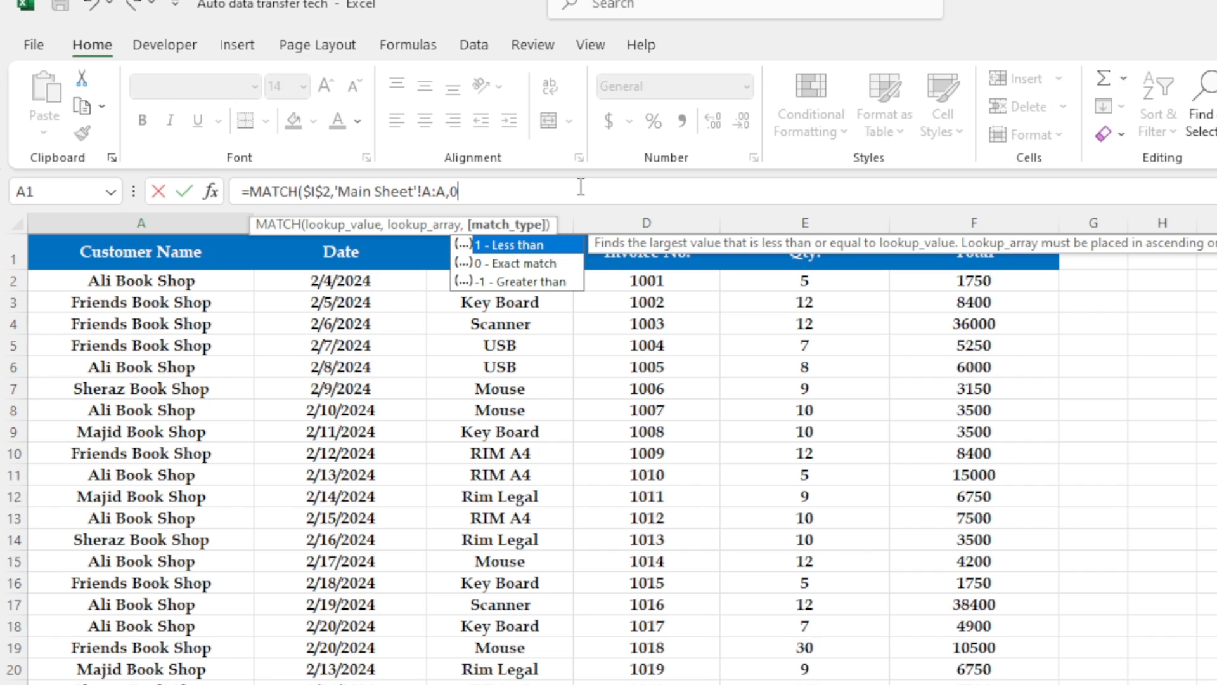
{"action": "type", "text": ")"}
{"action": "key", "text": "Return"}
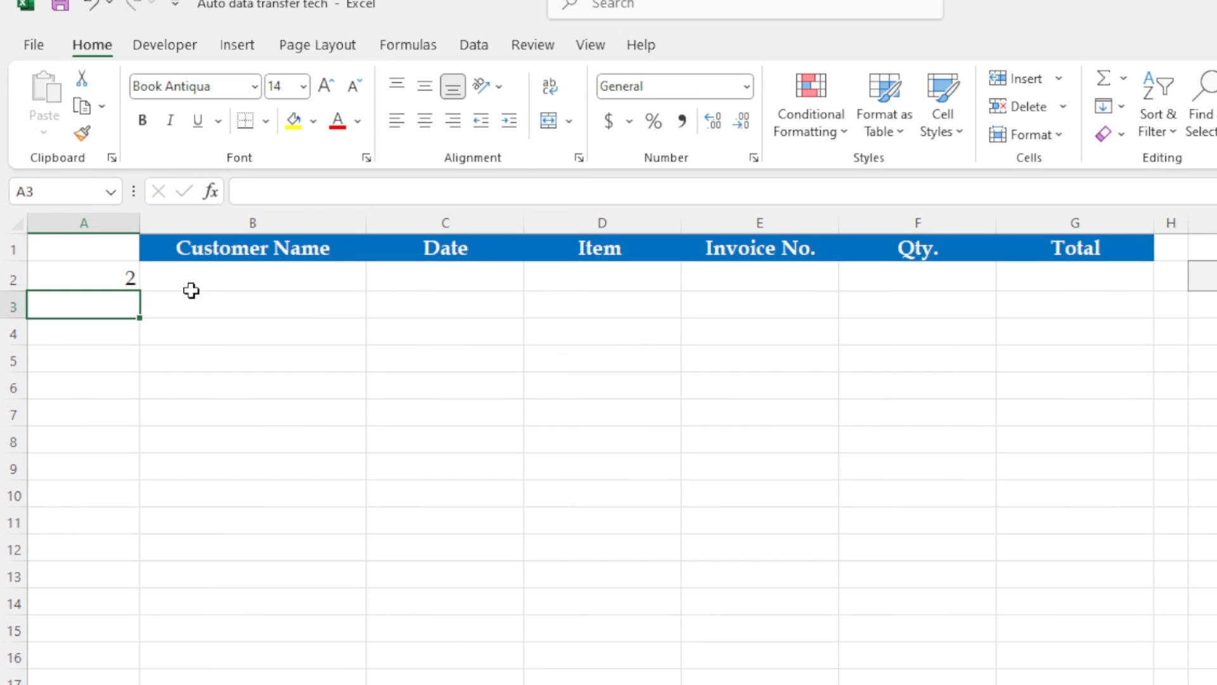
Set the font size of the MATCH result in cell A2 to 16.
{"action": "left_click", "coordinate": [119, 277]}
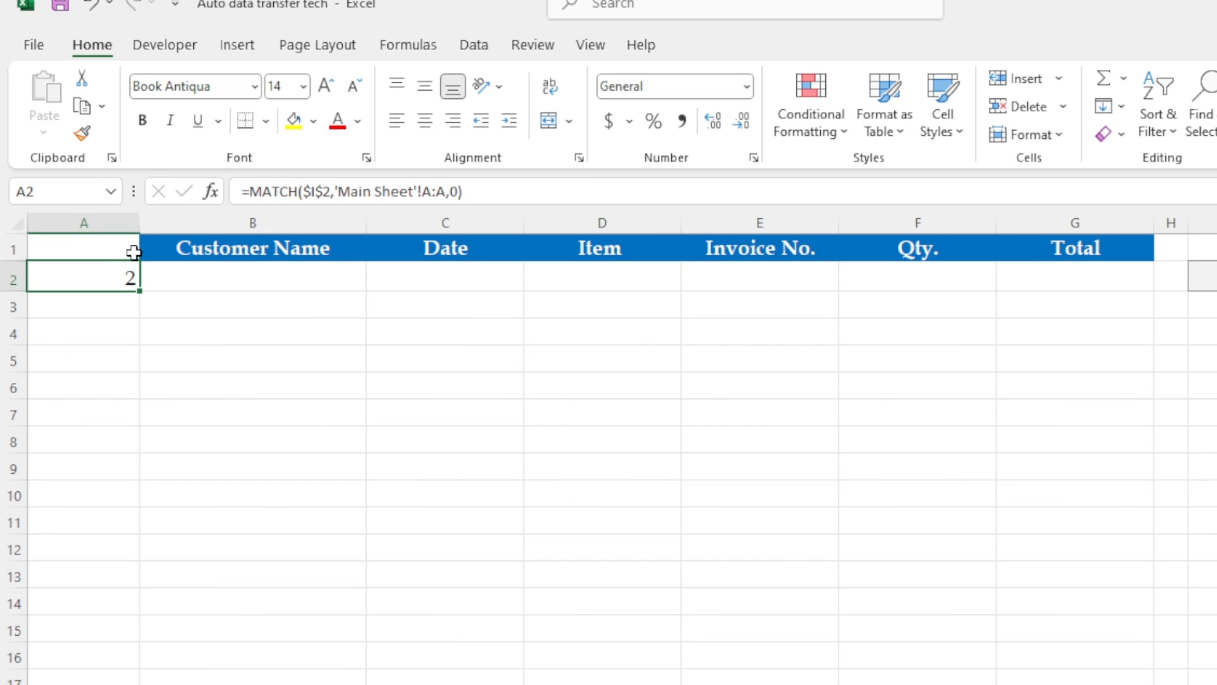
{"action": "left_click", "coordinate": [325, 87]}
{"action": "left_click", "coordinate": [325, 87]}
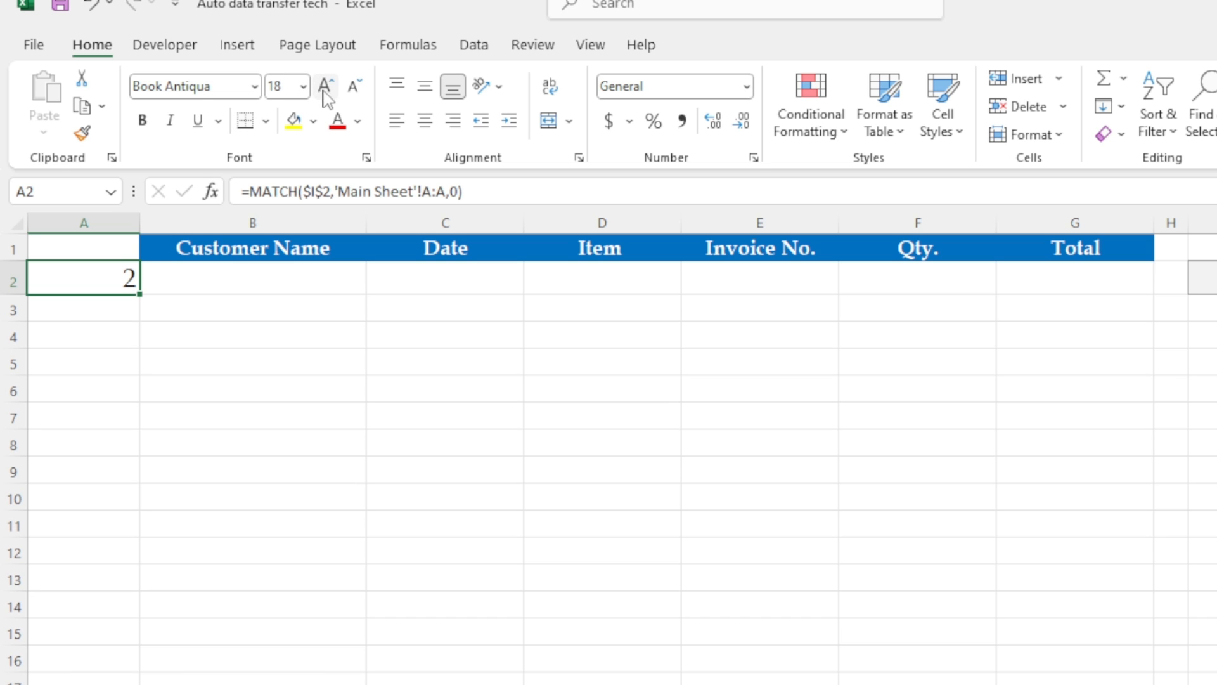
{"action": "left_click", "coordinate": [353, 86]}
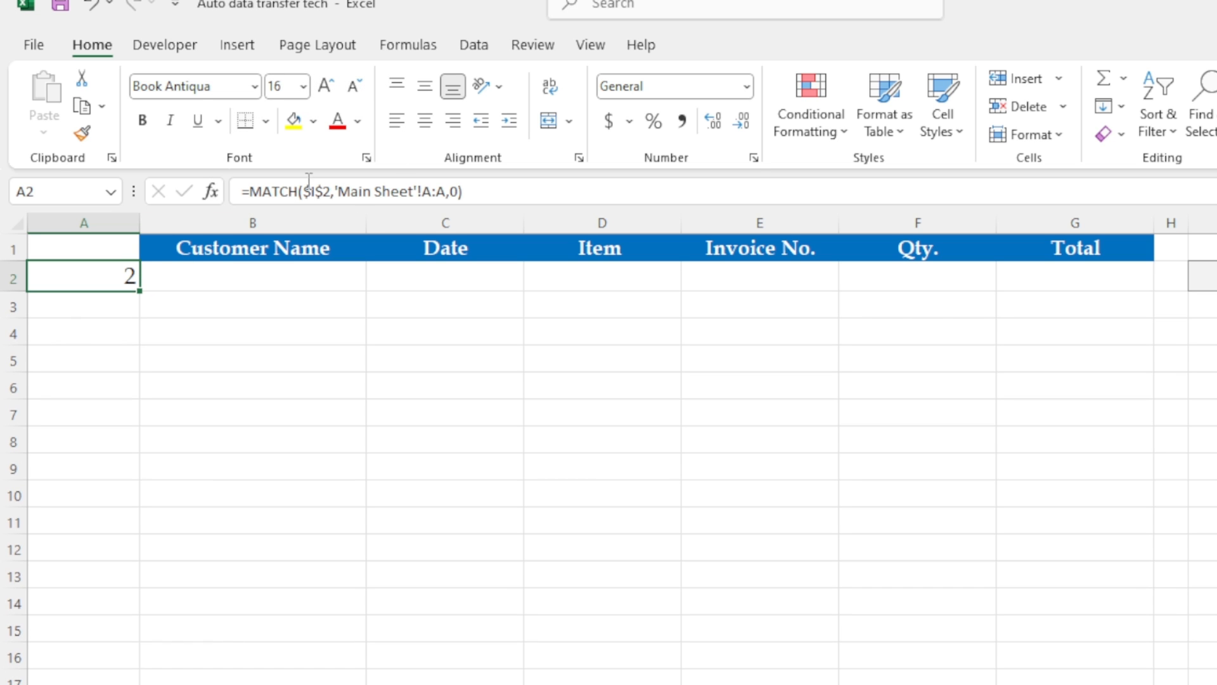
Check on the Main Sheet which row holds the first Ali Book Shop record, and return to Sheet1.
{"action": "left_click", "coordinate": [149, 684]}
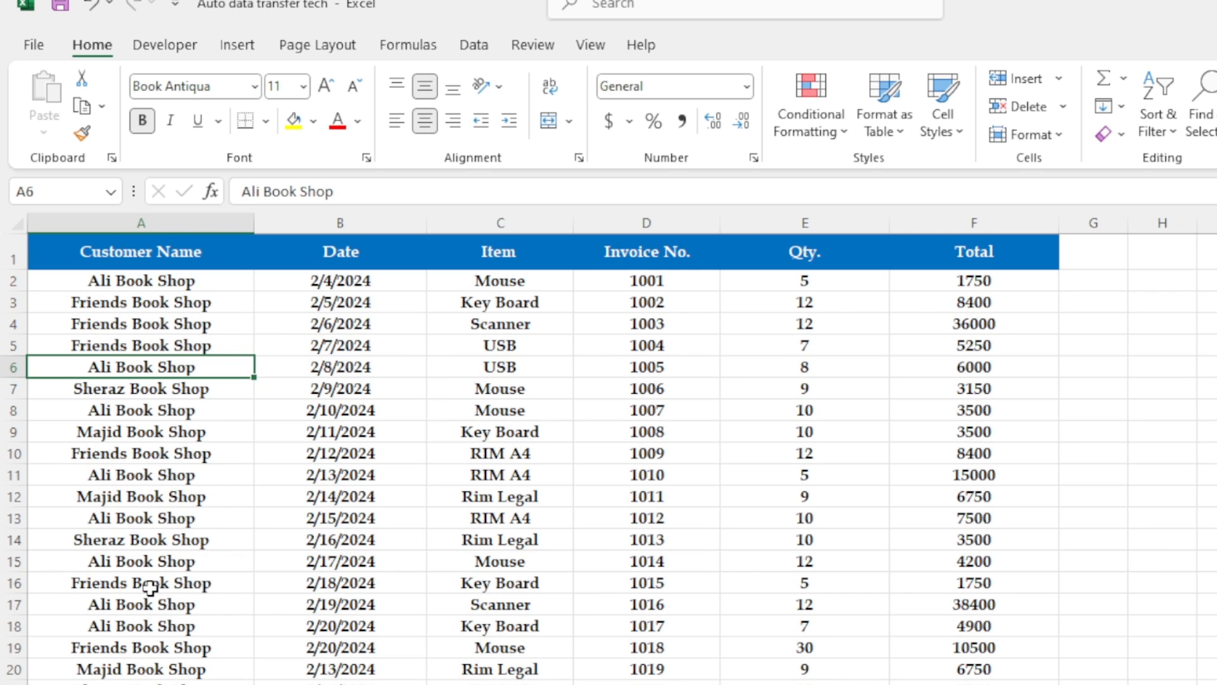
{"action": "left_click", "coordinate": [156, 303]}
{"action": "left_click", "coordinate": [163, 256]}
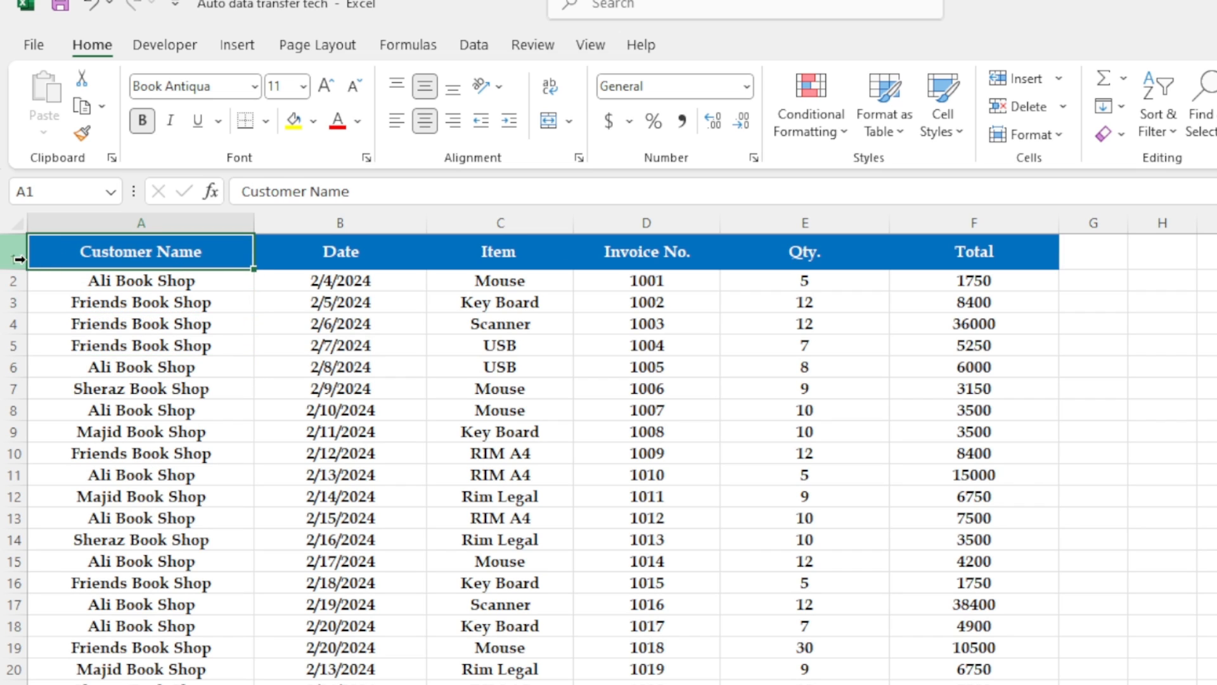
{"action": "left_click", "coordinate": [103, 277]}
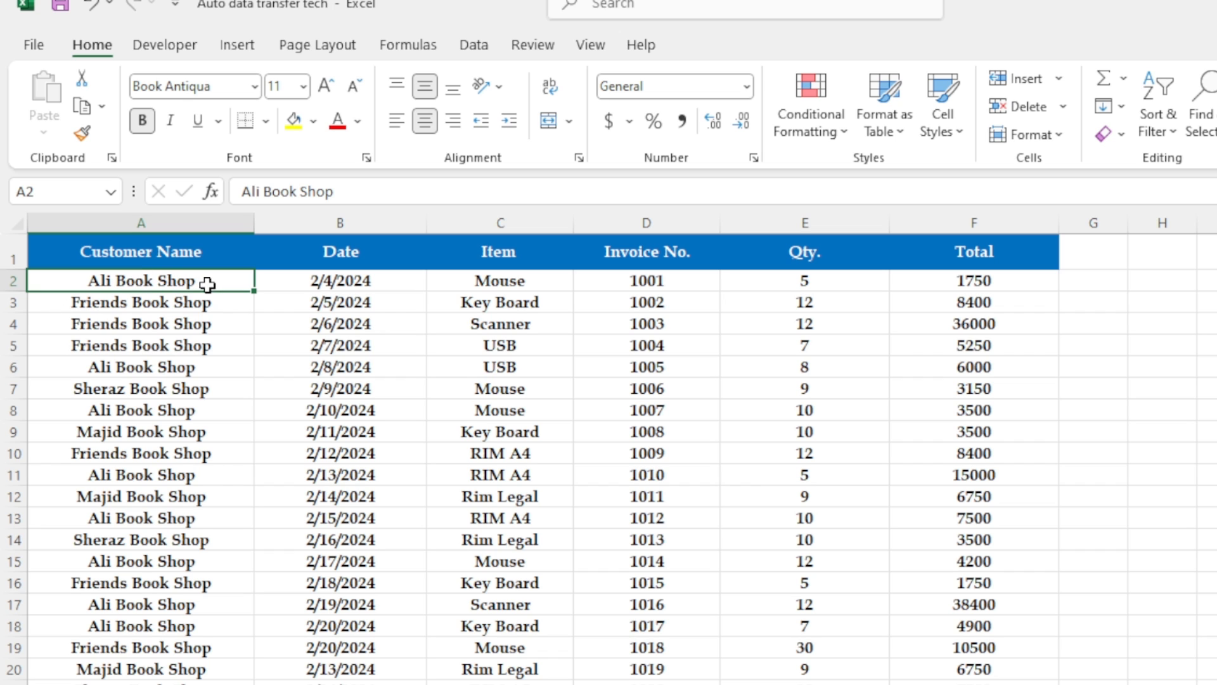
{"action": "left_click", "coordinate": [127, 683]}
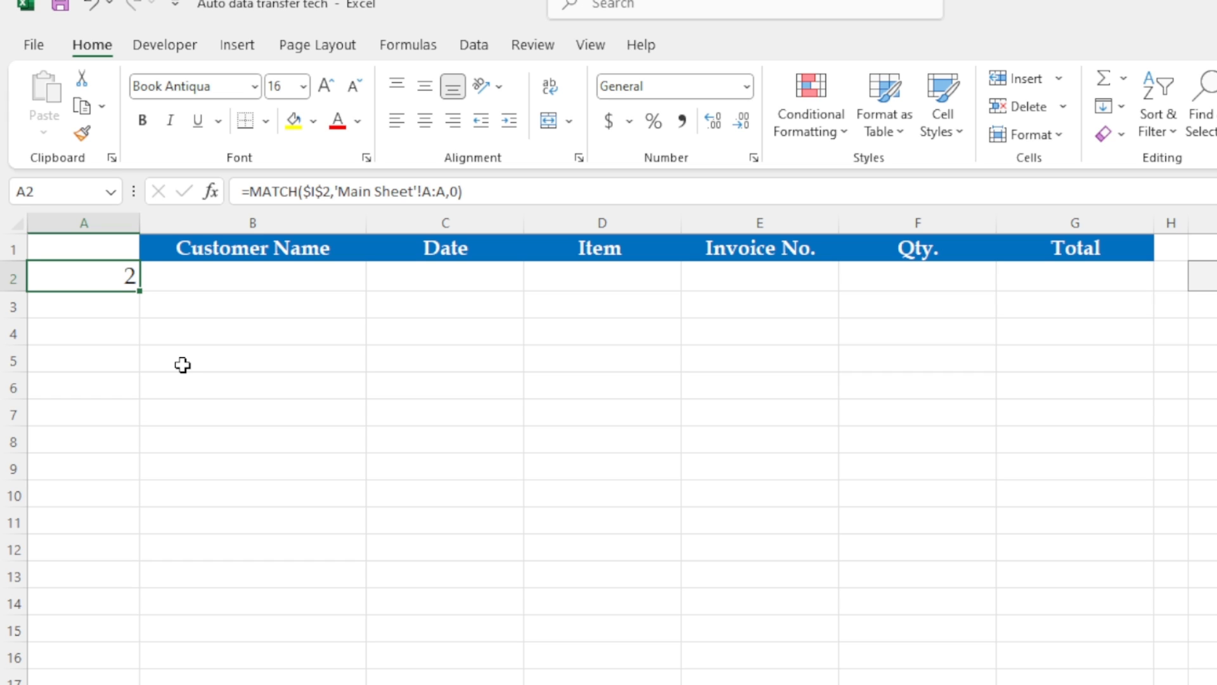
Fill the MATCH formula from A2 down to A8.
{"action": "left_click_drag", "start_coordinate": [139, 290], "coordinate": [125, 441]}
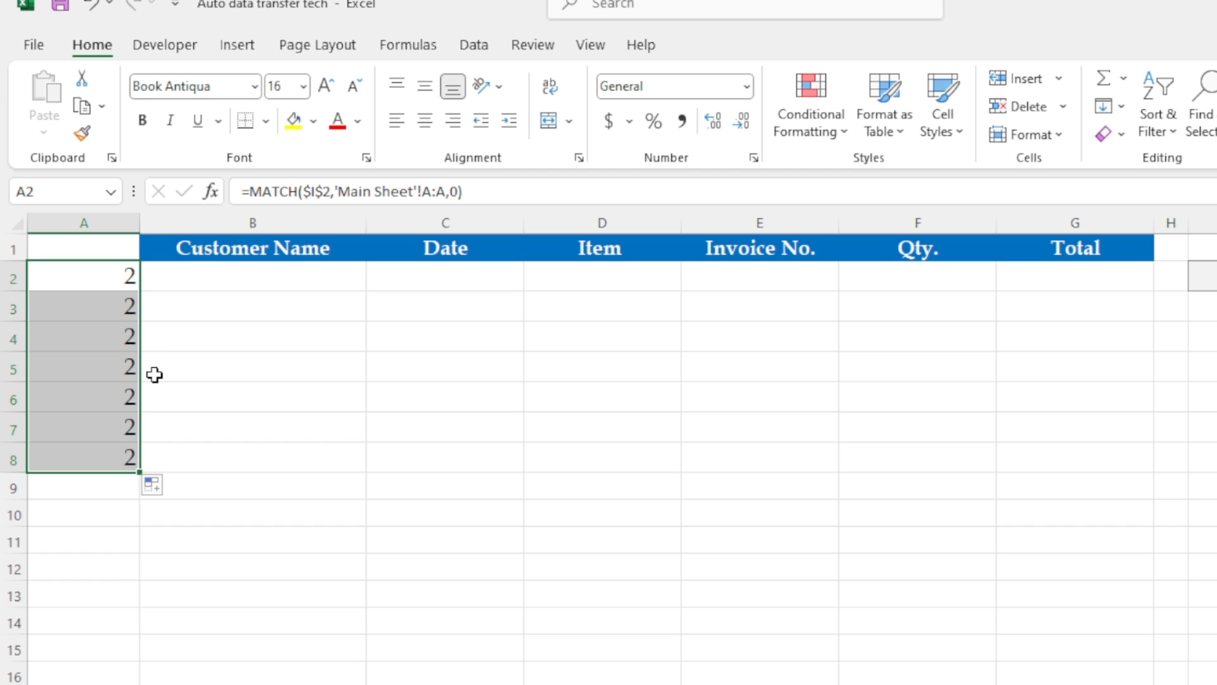
{"action": "left_click", "coordinate": [89, 334]}
Replace the lookup array in A2's MATCH formula with an OFFSET function whose reference is 'Main Sheet'!$A$1.
{"action": "left_click", "coordinate": [101, 286]}
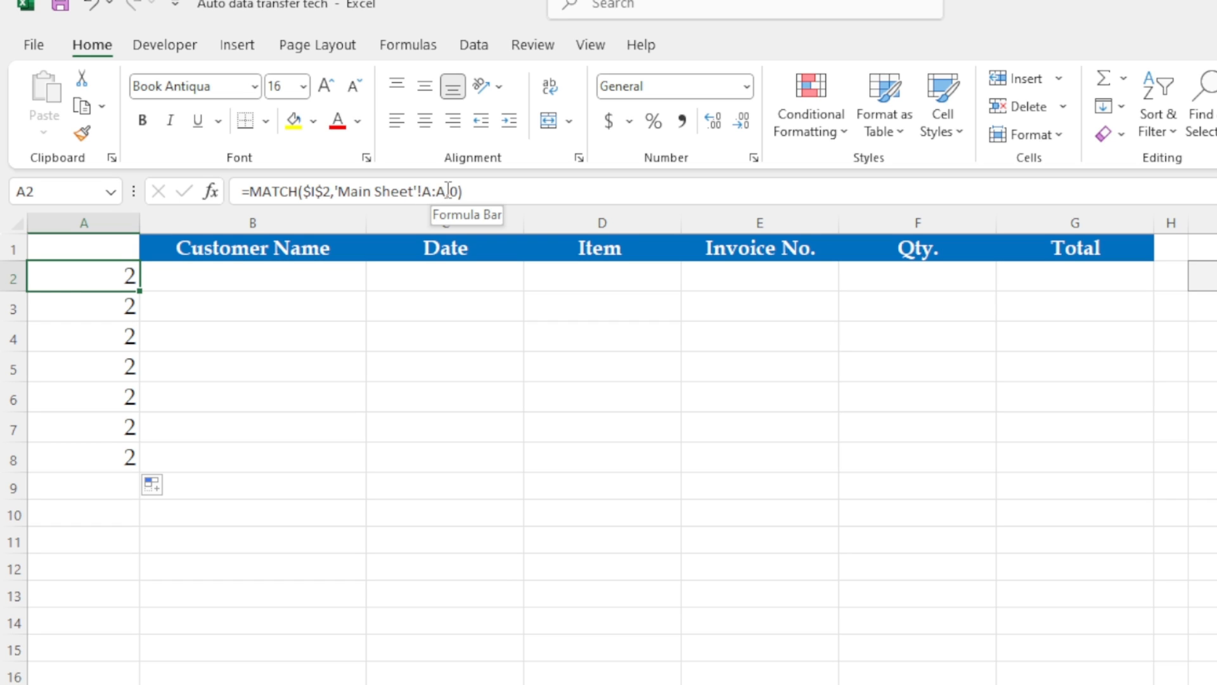
{"action": "left_click_drag", "start_coordinate": [447, 190], "coordinate": [334, 190]}
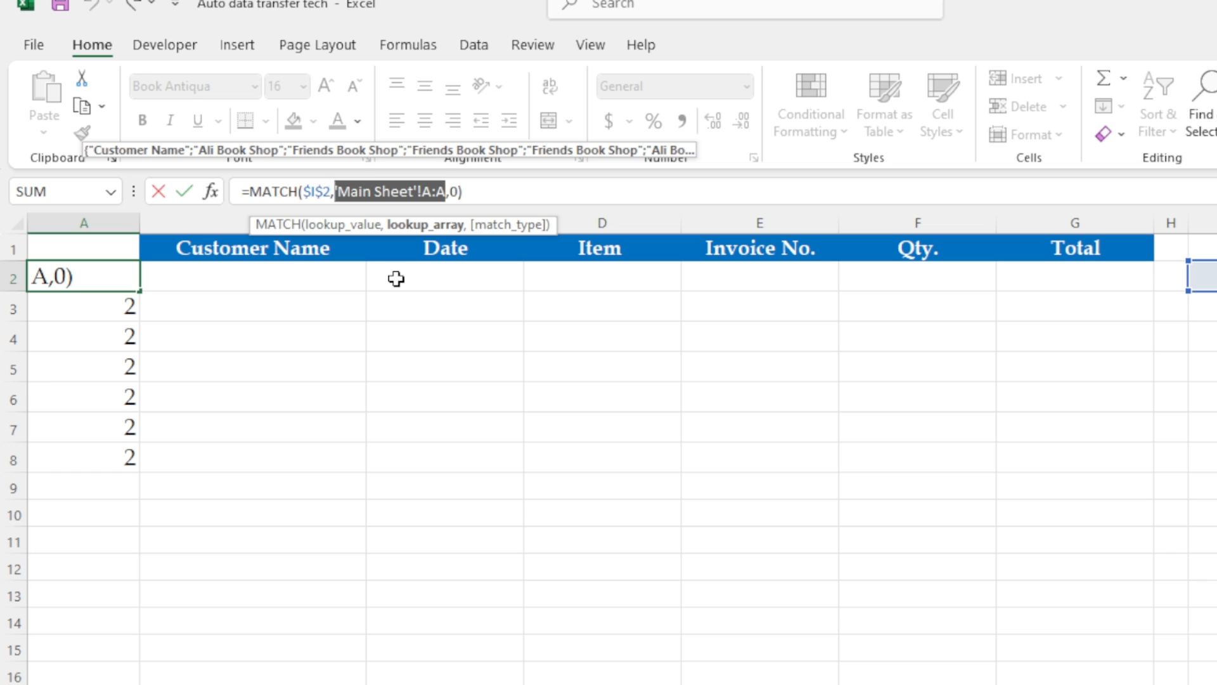
{"action": "key", "text": "BackSpace"}
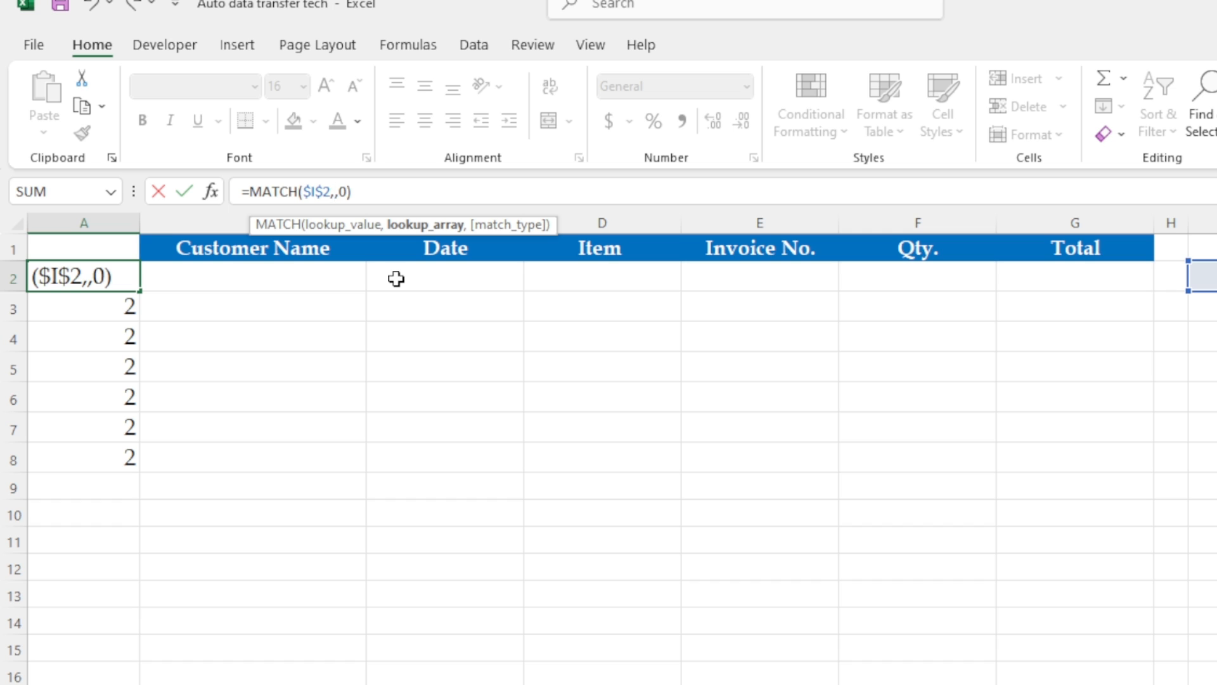
{"action": "type", "text": "offset"}
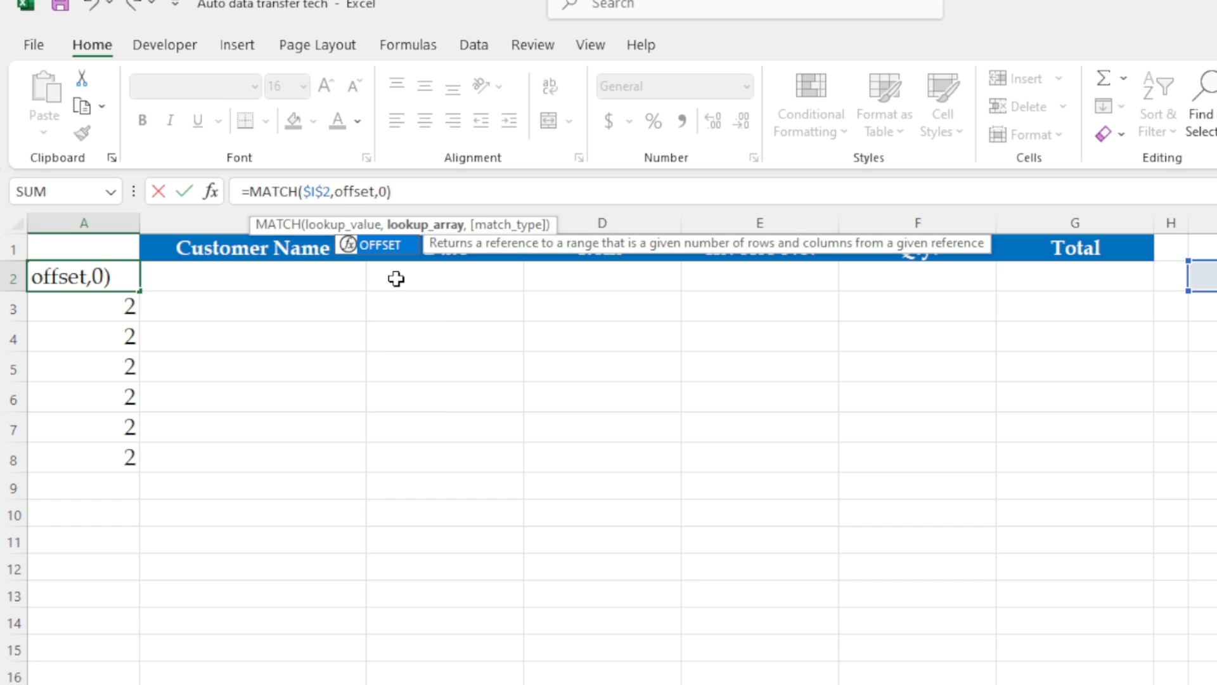
{"action": "key", "text": "Tab"}
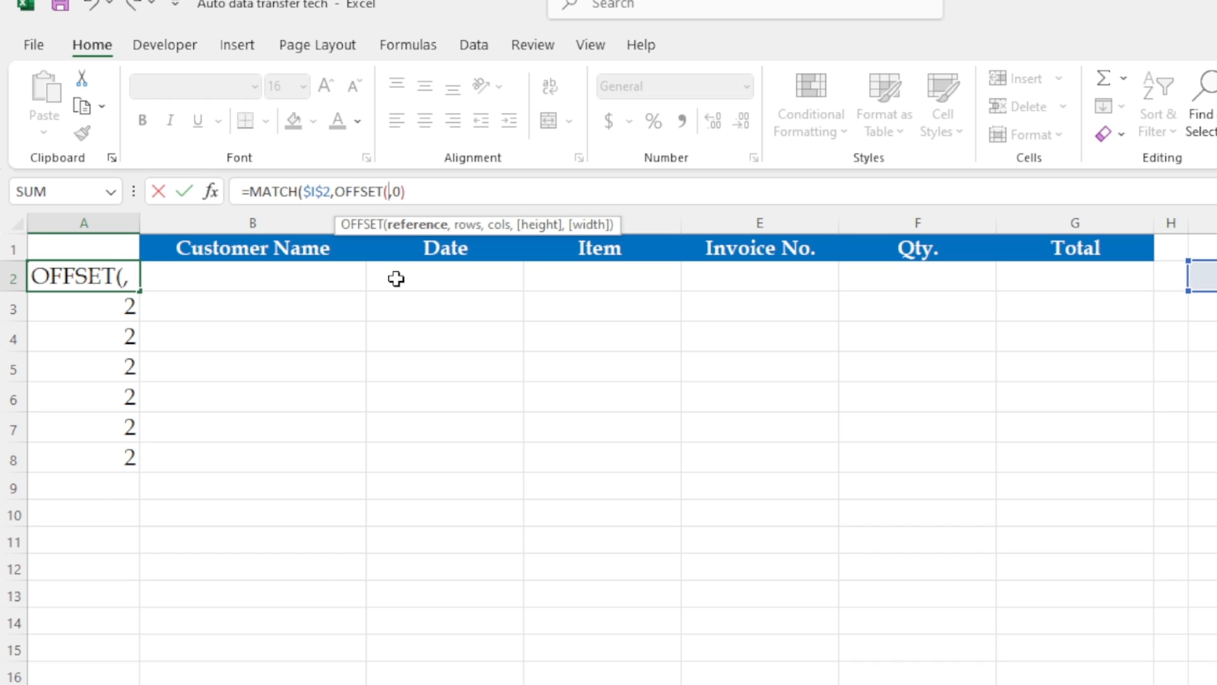
{"action": "left_click", "coordinate": [82, 684]}
{"action": "left_click", "coordinate": [129, 249]}
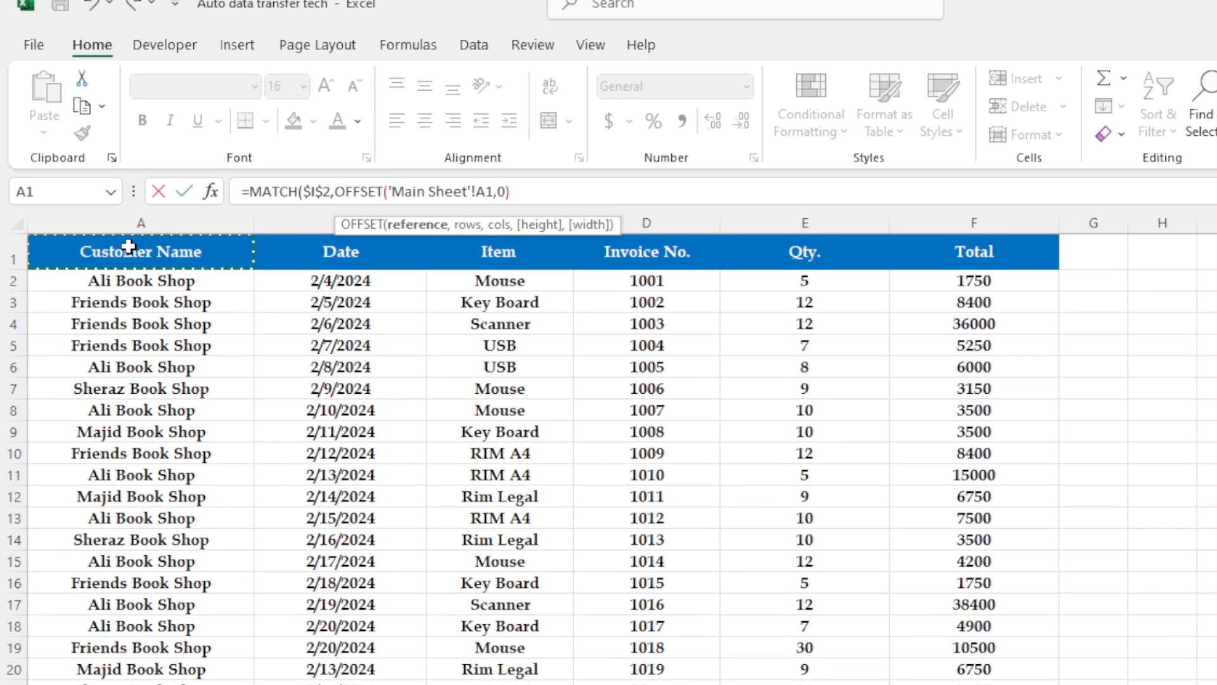
{"action": "key", "text": "F4"}
{"action": "type", "text": ","}
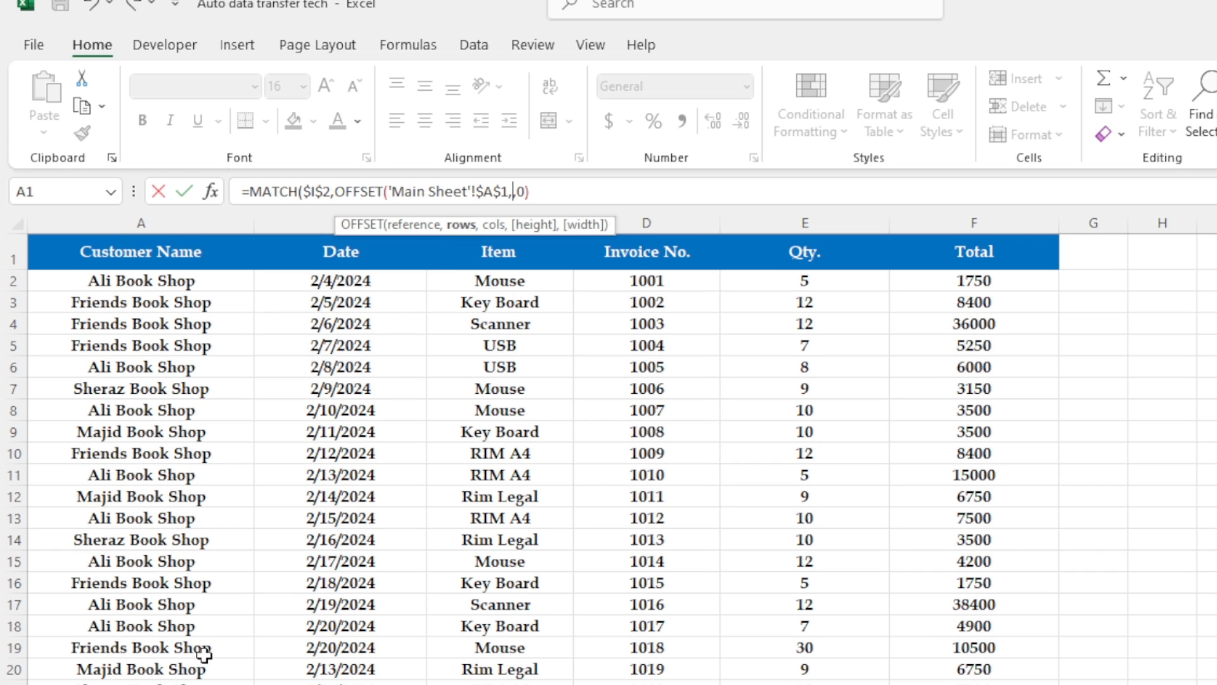
Finish the OFFSET function in A2 with rows Sheet1!A1, columns 0, height 1000 and width 1, and enter the formula.
{"action": "left_click", "coordinate": [149, 682]}
{"action": "left_click", "coordinate": [103, 245]}
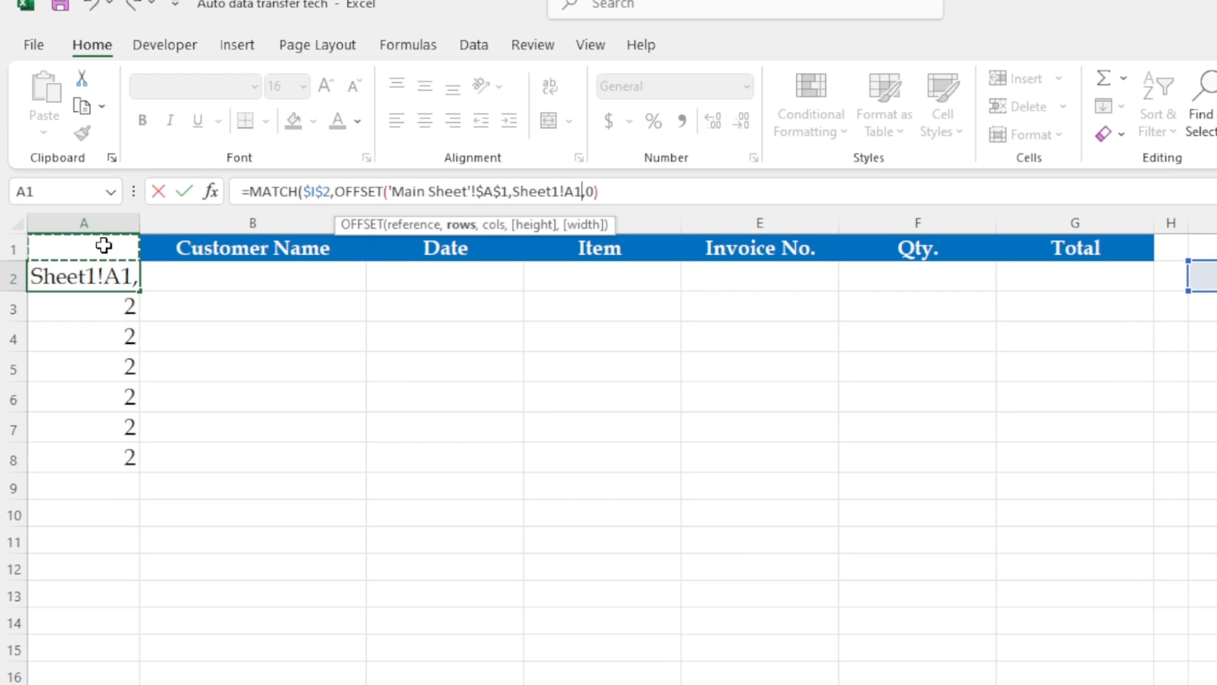
{"action": "type", "text": ","}
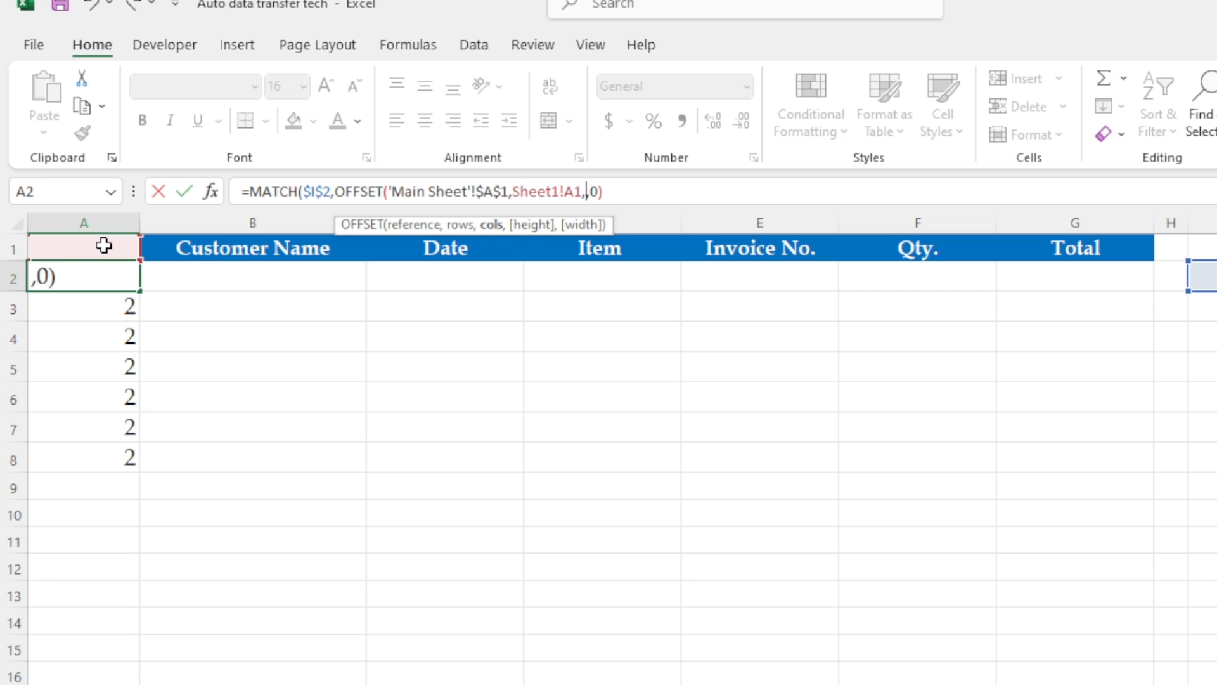
{"action": "type", "text": "0"}
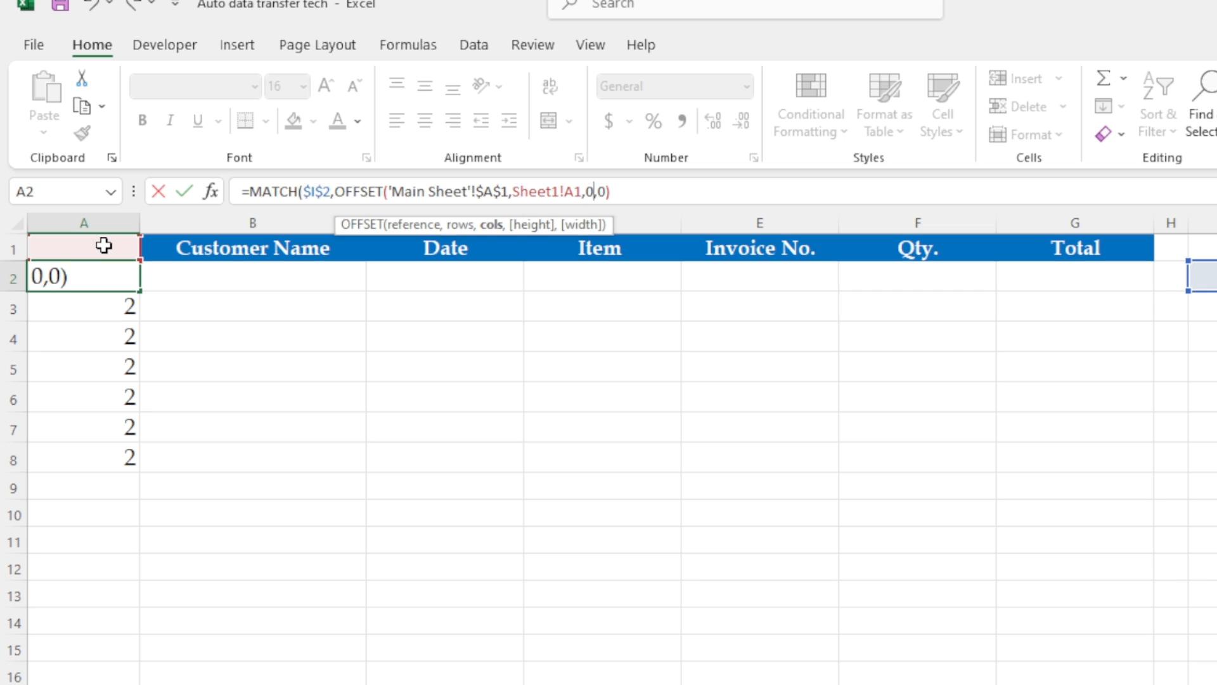
{"action": "type", "text": ","}
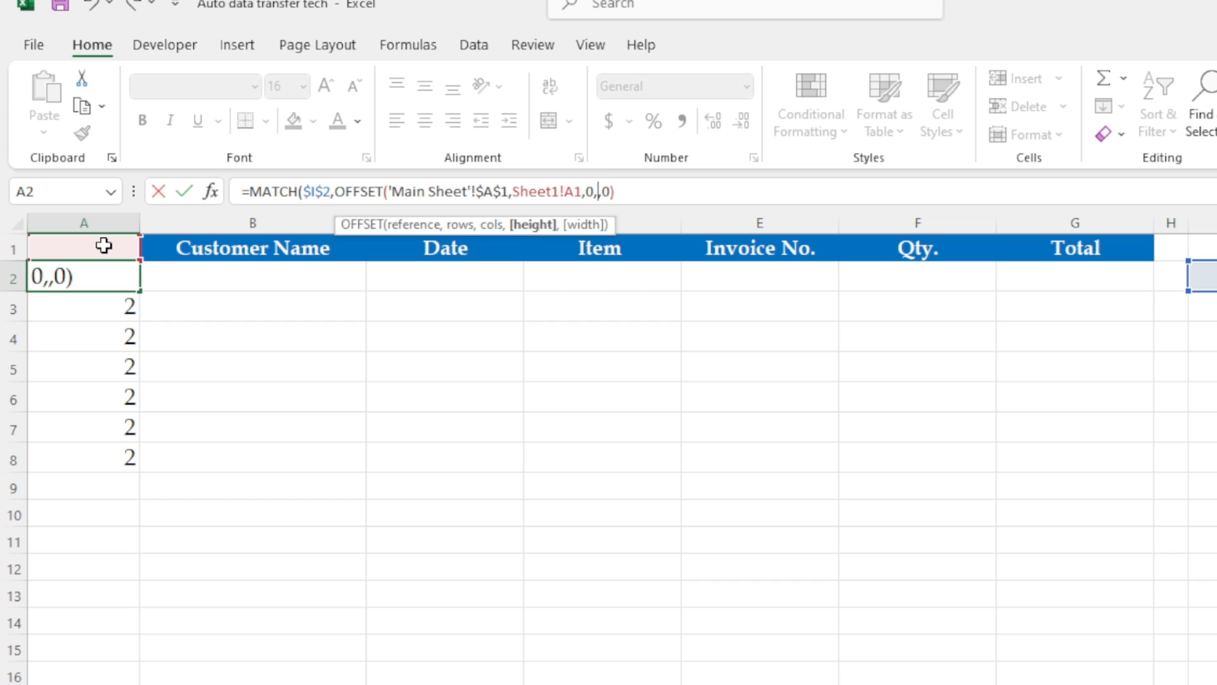
{"action": "type", "text": "1000"}
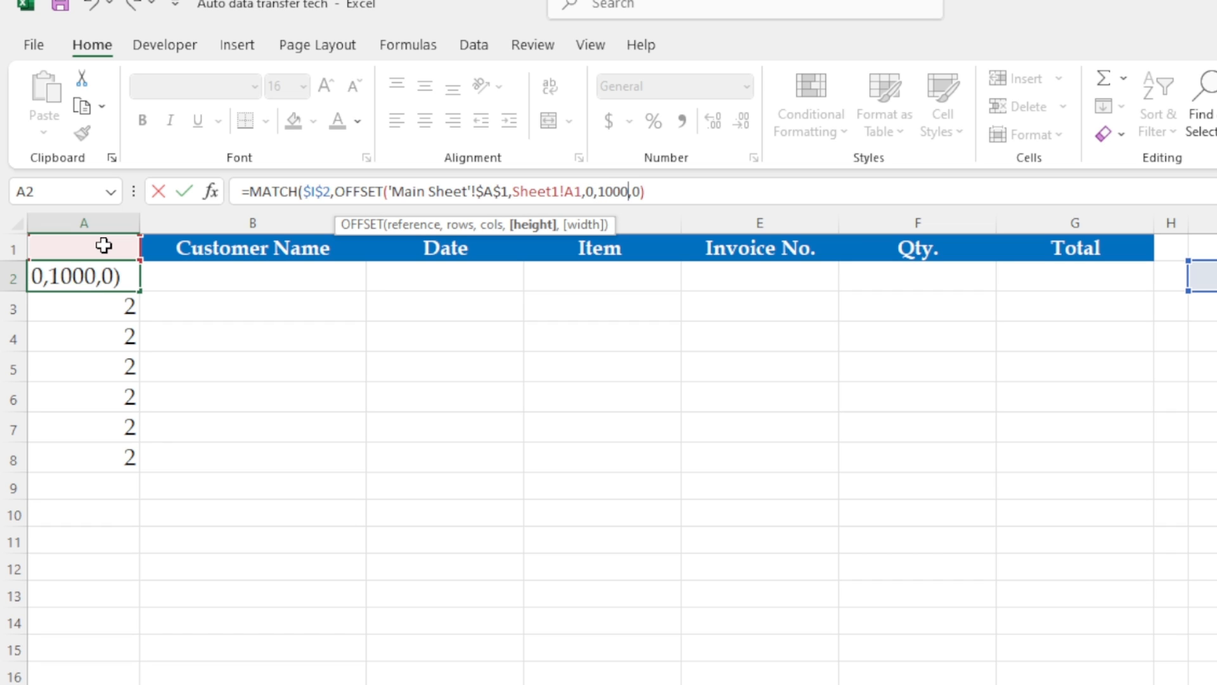
{"action": "type", "text": ","}
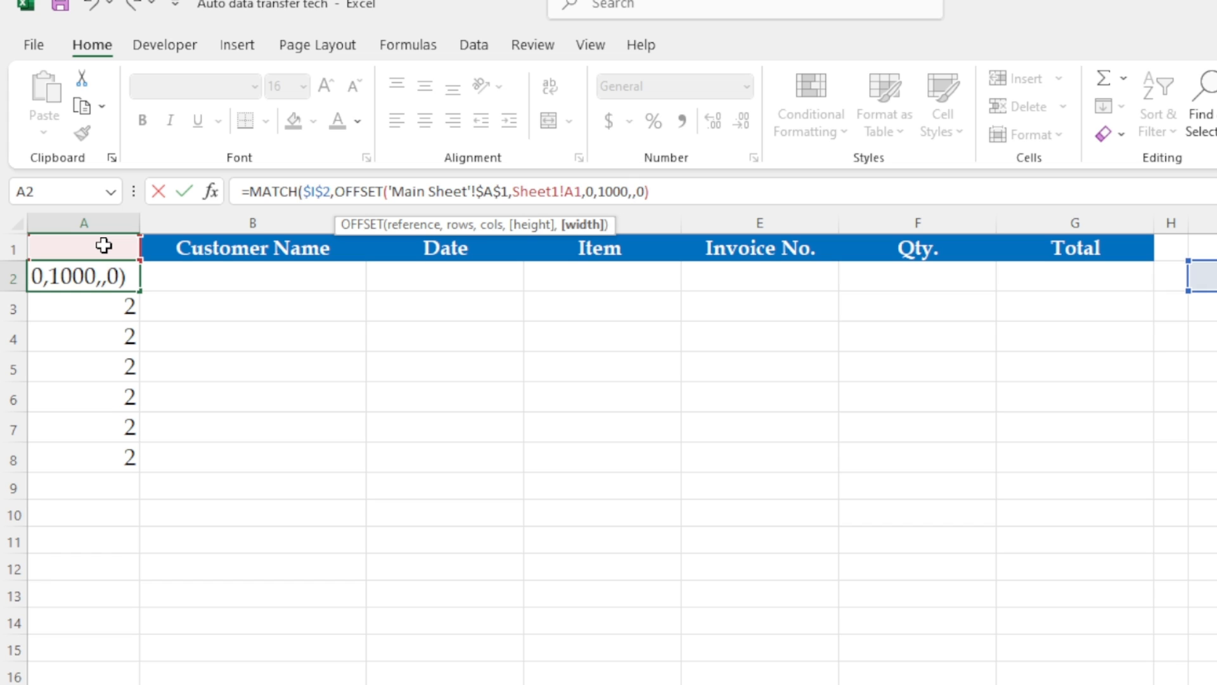
{"action": "type", "text": "1"}
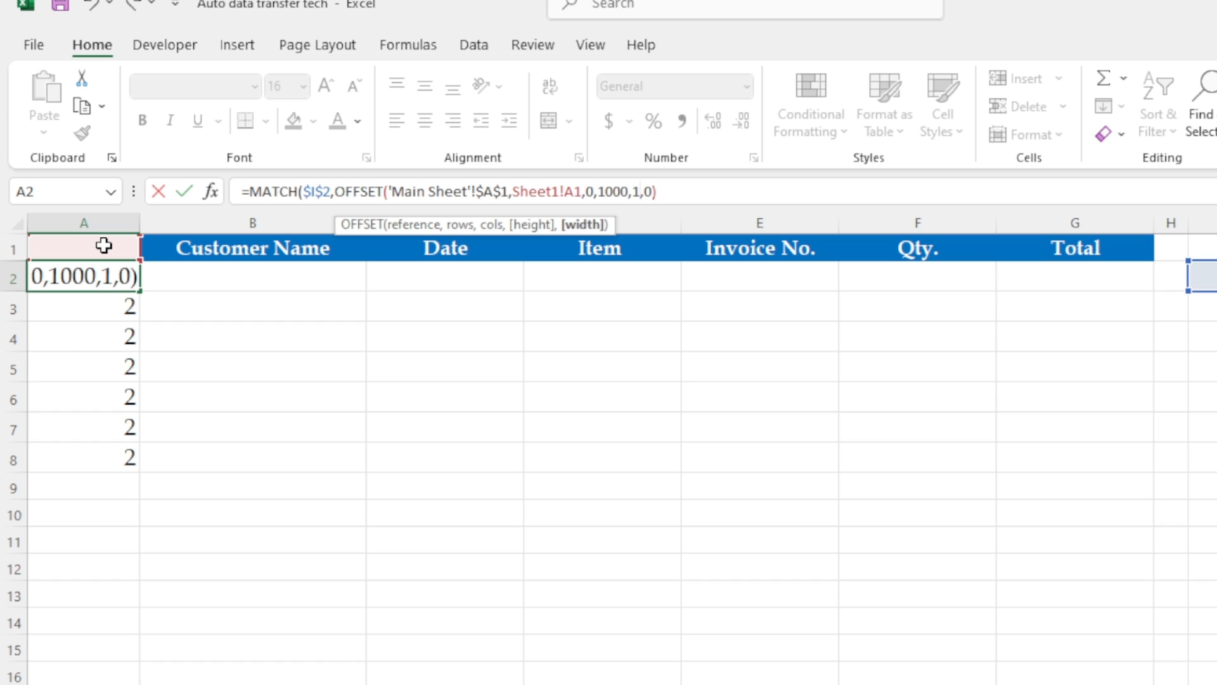
{"action": "type", "text": ")"}
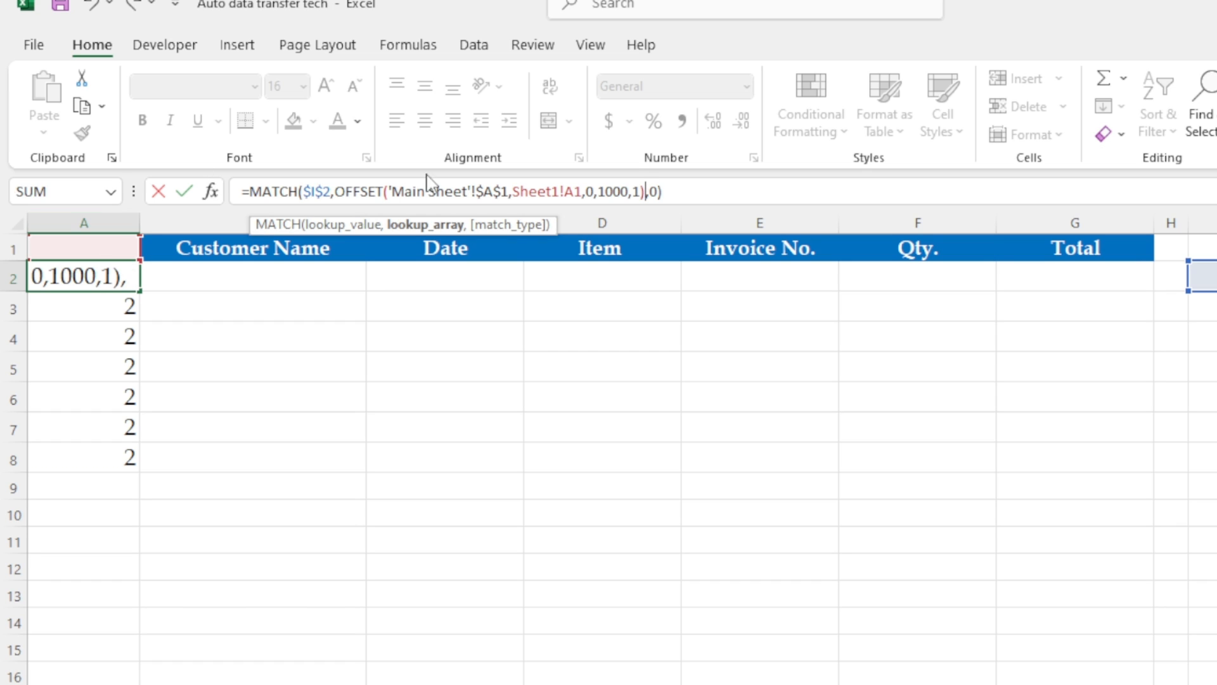
{"action": "left_click", "coordinate": [698, 188]}
{"action": "key", "text": "Return"}
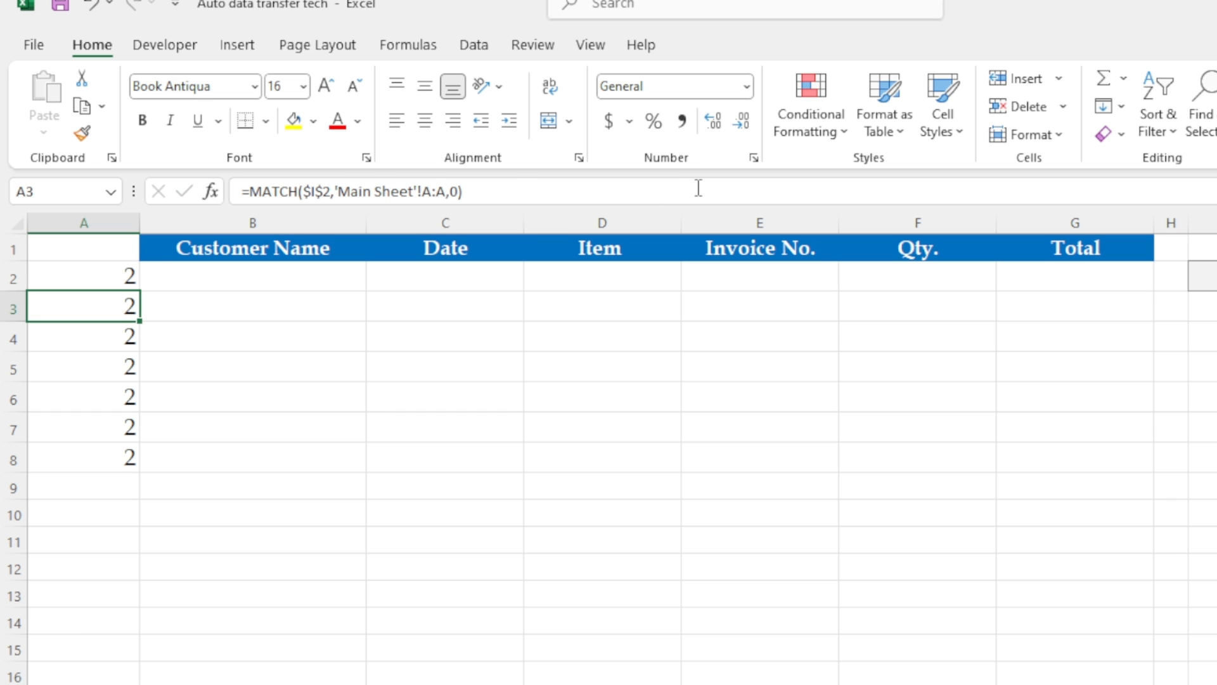
Fill the revised MATCH and OFFSET formula from A2 down to A8 and check the copied cells.
{"action": "left_click", "coordinate": [122, 276]}
{"action": "left_click_drag", "start_coordinate": [138, 291], "coordinate": [134, 460]}
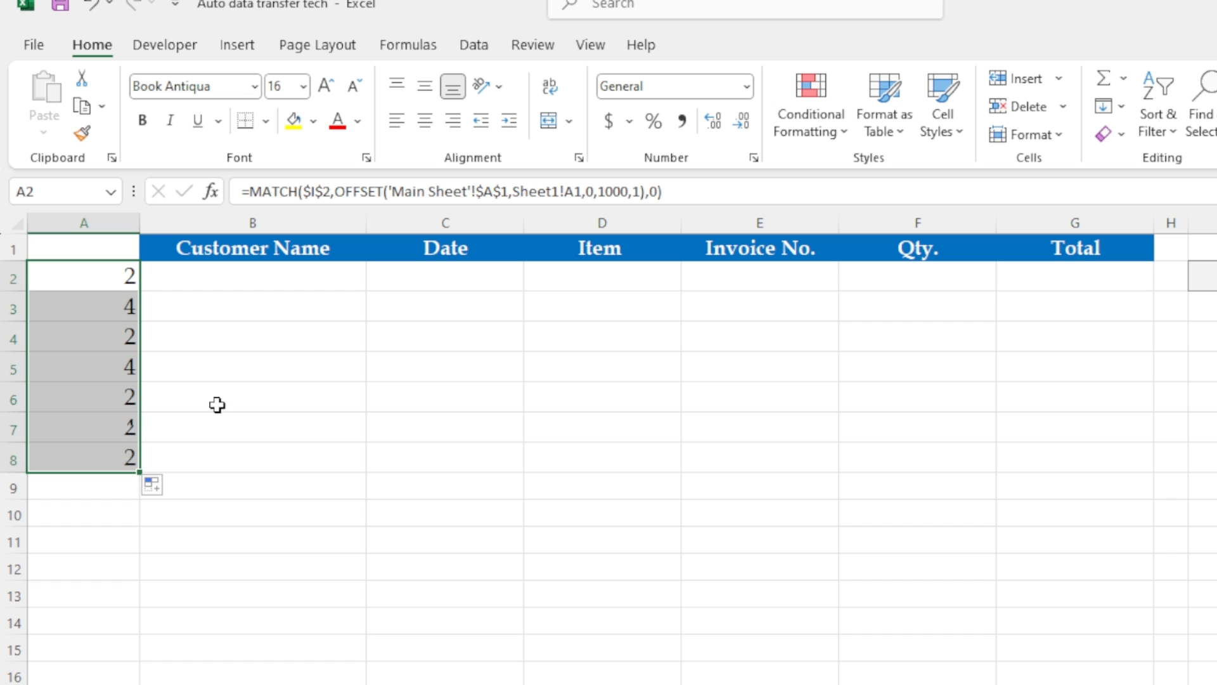
{"action": "left_click", "coordinate": [190, 314]}
{"action": "left_click", "coordinate": [97, 275]}
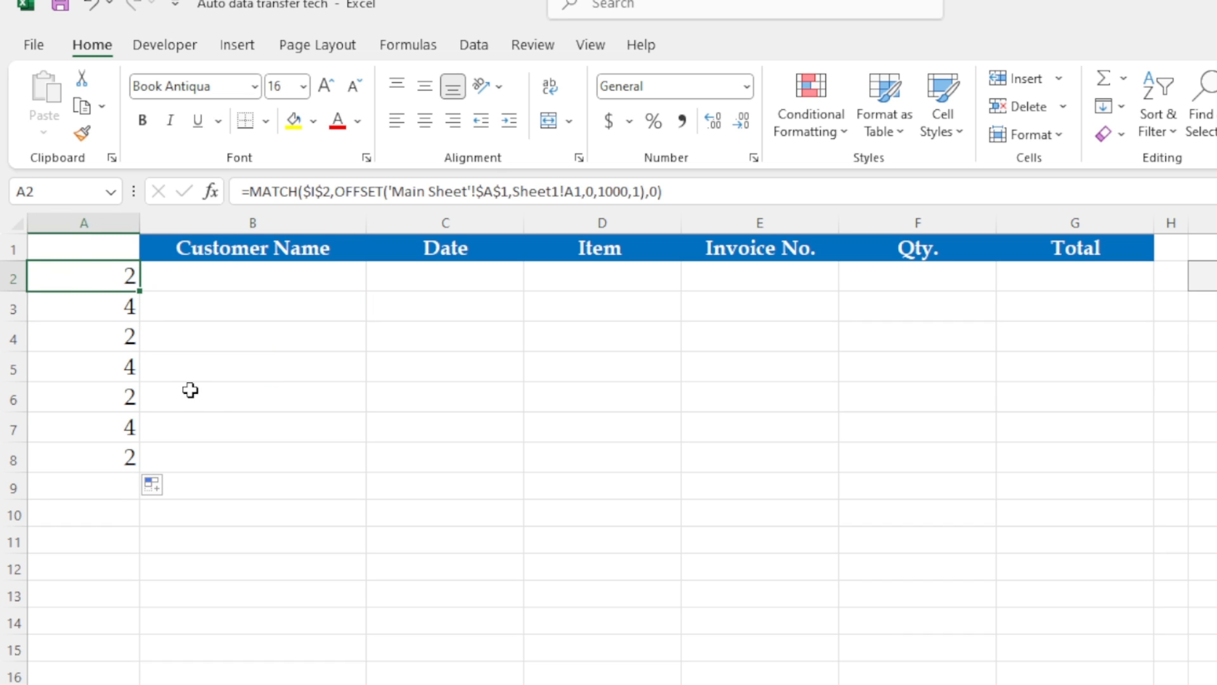
{"action": "left_click", "coordinate": [127, 308]}
{"action": "left_click", "coordinate": [128, 337]}
{"action": "left_click", "coordinate": [128, 365]}
Append +A1 to the end of the MATCH and OFFSET formula in A2 and enter it.
{"action": "left_click", "coordinate": [128, 275]}
{"action": "left_click", "coordinate": [711, 191]}
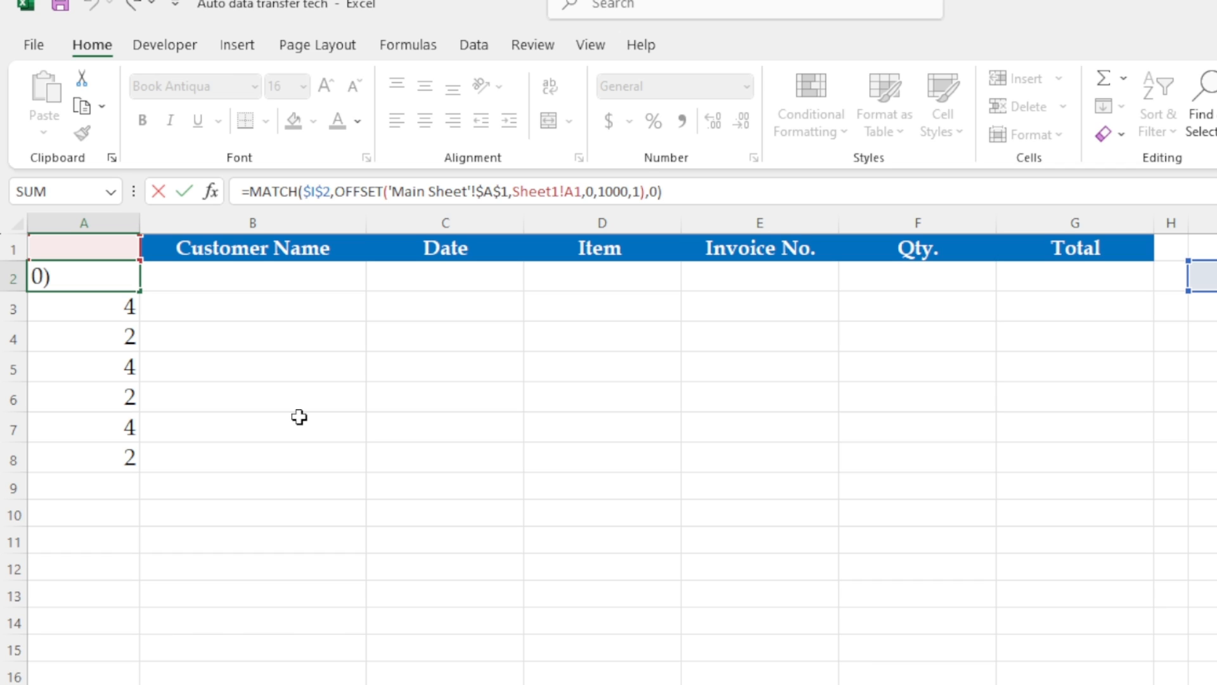
{"action": "type", "text": "+"}
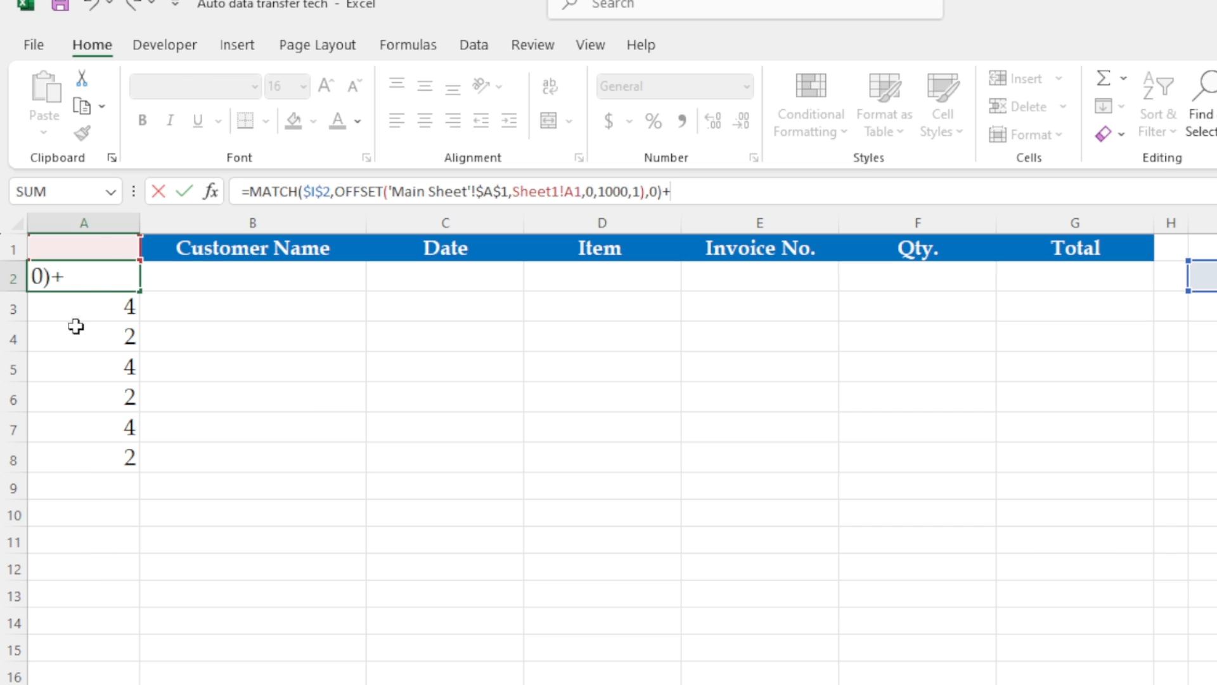
{"action": "left_click", "coordinate": [98, 249]}
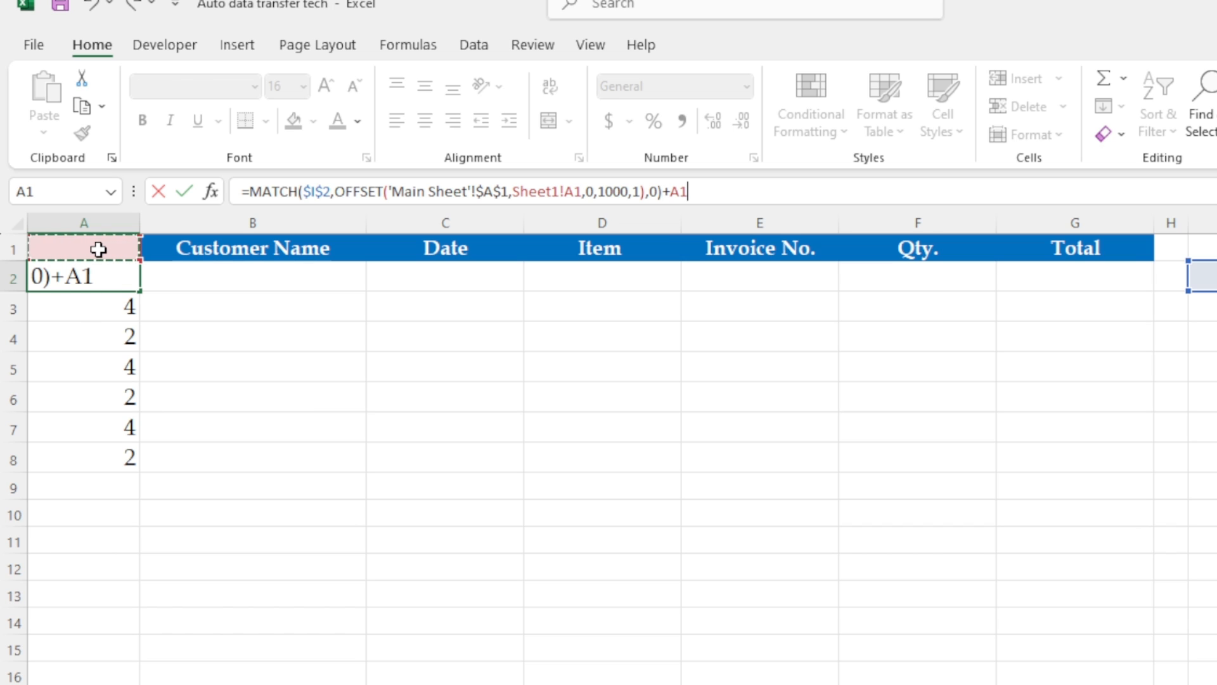
{"action": "key", "text": "Return"}
Fill the updated row-number formula from A2 down to A9 and check each copied cell.
{"action": "left_click", "coordinate": [123, 277]}
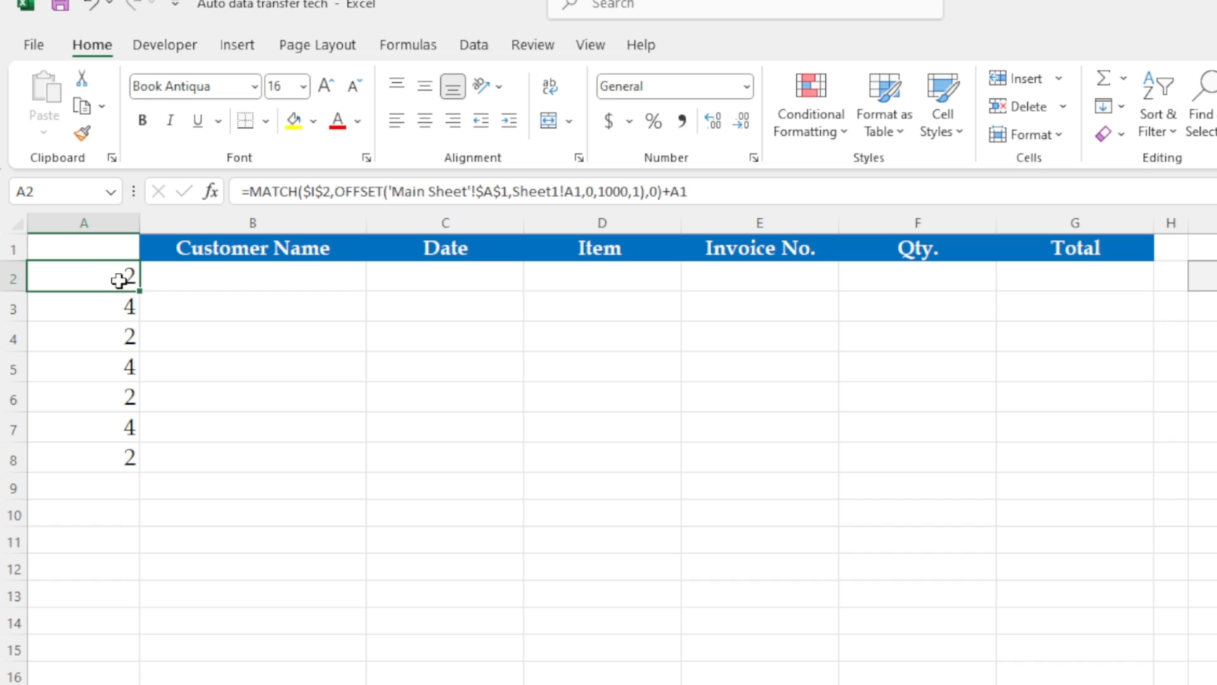
{"action": "left_click_drag", "start_coordinate": [139, 291], "coordinate": [129, 492]}
{"action": "left_click", "coordinate": [105, 331]}
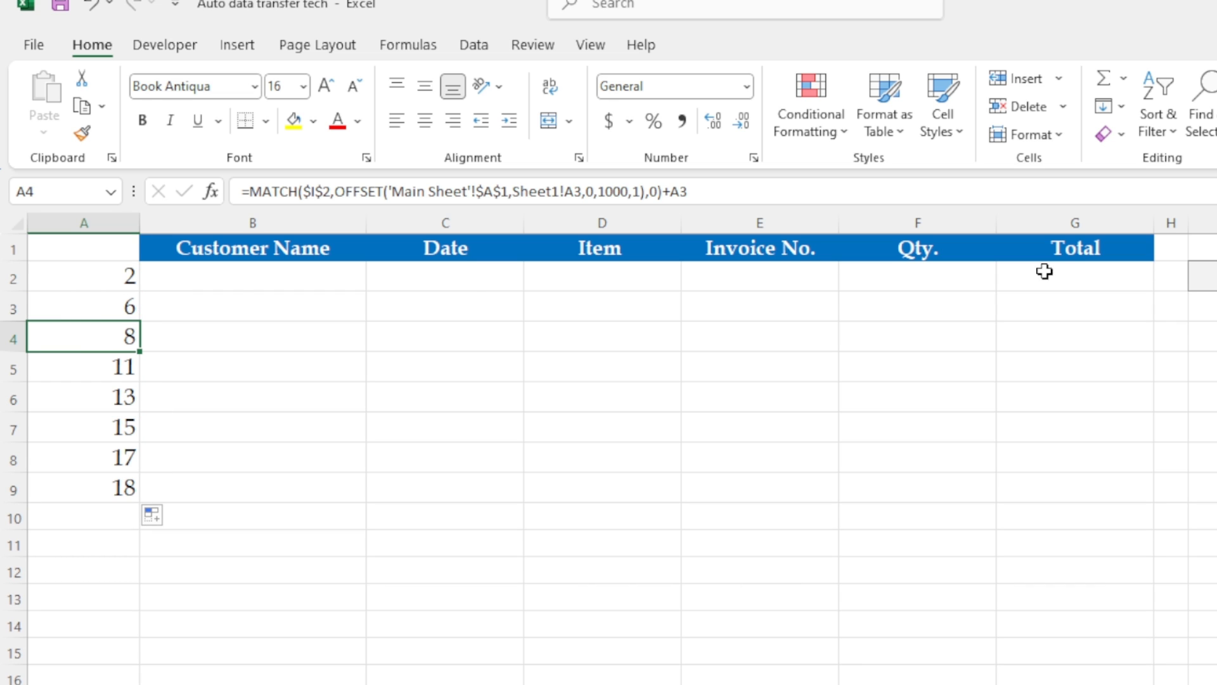
{"action": "left_click", "coordinate": [96, 283]}
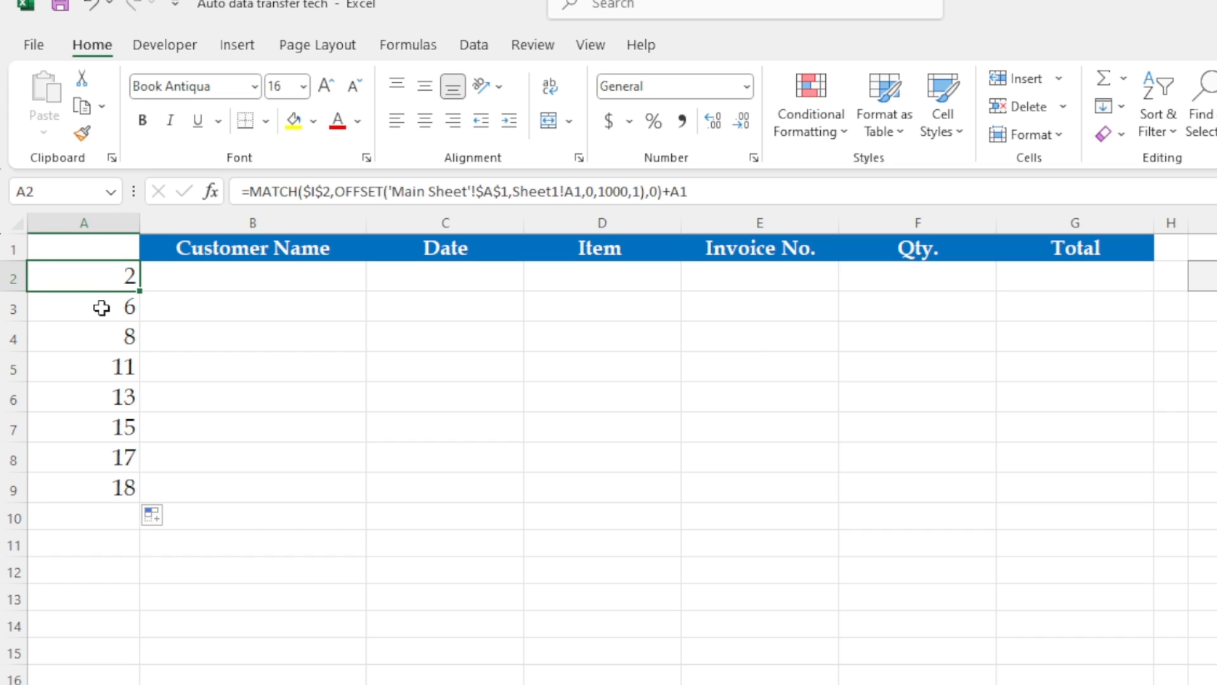
{"action": "left_click", "coordinate": [101, 307]}
{"action": "left_click", "coordinate": [103, 340]}
{"action": "left_click", "coordinate": [103, 367]}
{"action": "left_click", "coordinate": [103, 397]}
{"action": "left_click", "coordinate": [103, 432]}
{"action": "left_click", "coordinate": [102, 460]}
{"action": "left_click", "coordinate": [99, 487]}
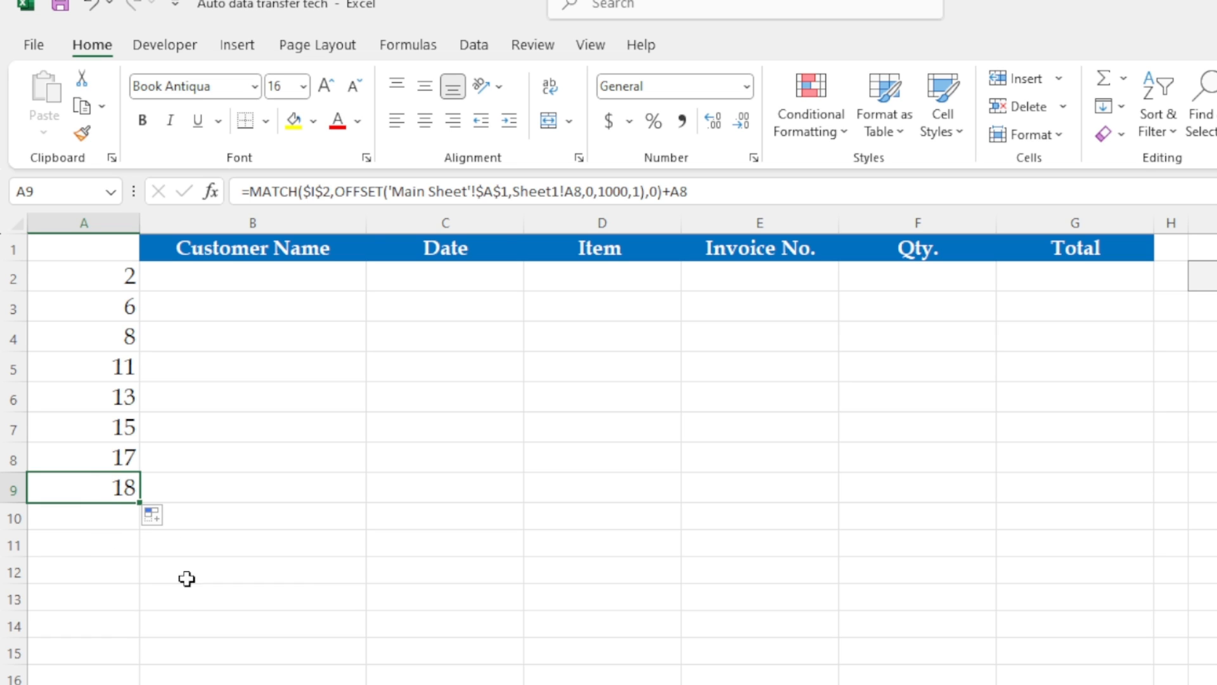
Filter the Main Sheet's Customer Name column to Ali Book Shop only and compare its row numbers with the helper column.
{"action": "left_click", "coordinate": [127, 684]}
{"action": "left_click", "coordinate": [136, 439]}
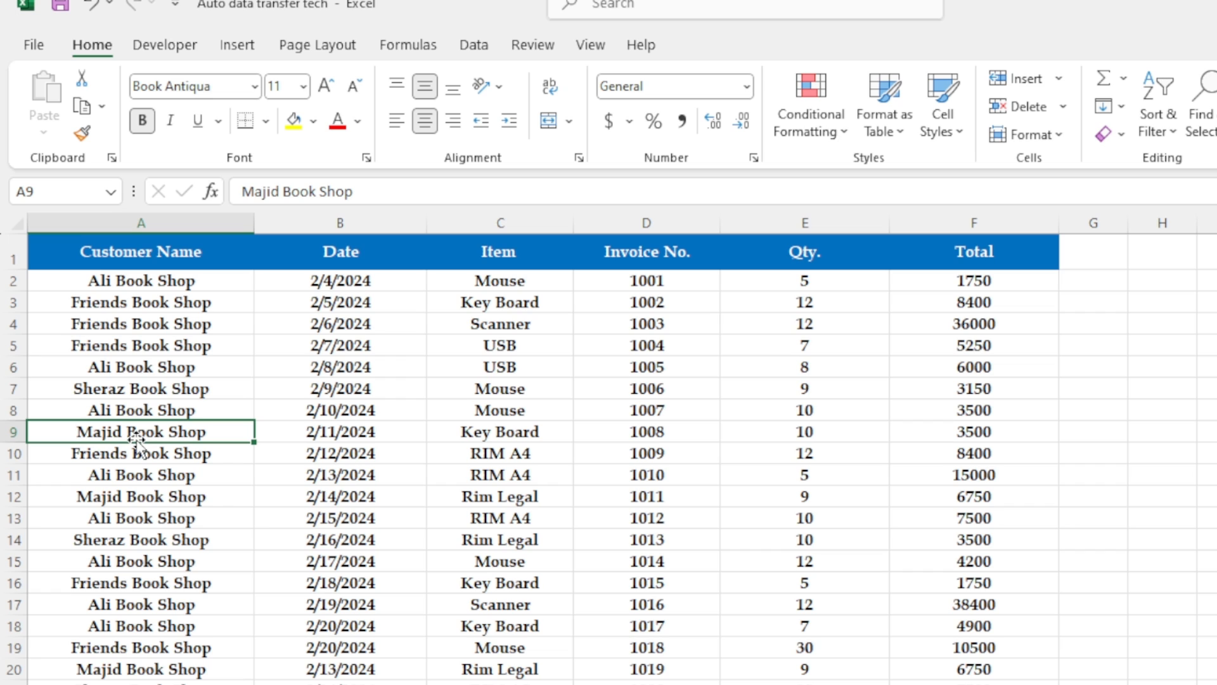
{"action": "key", "text": "ctrl+shift+l"}
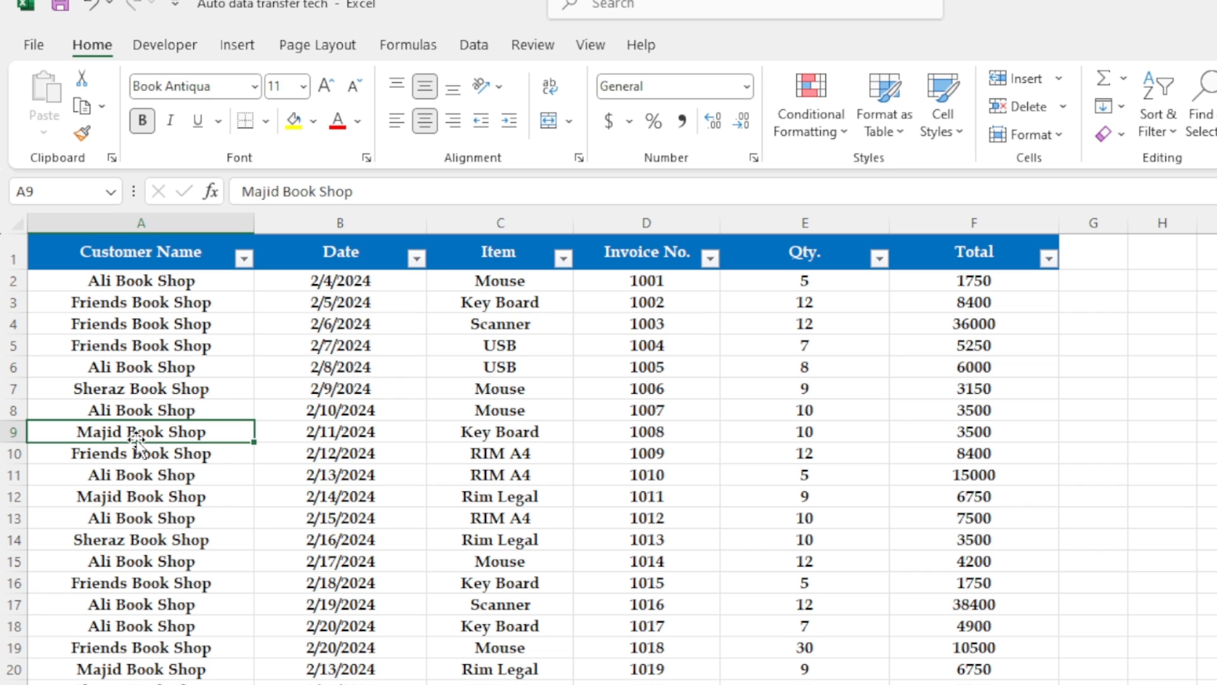
{"action": "left_click", "coordinate": [244, 257]}
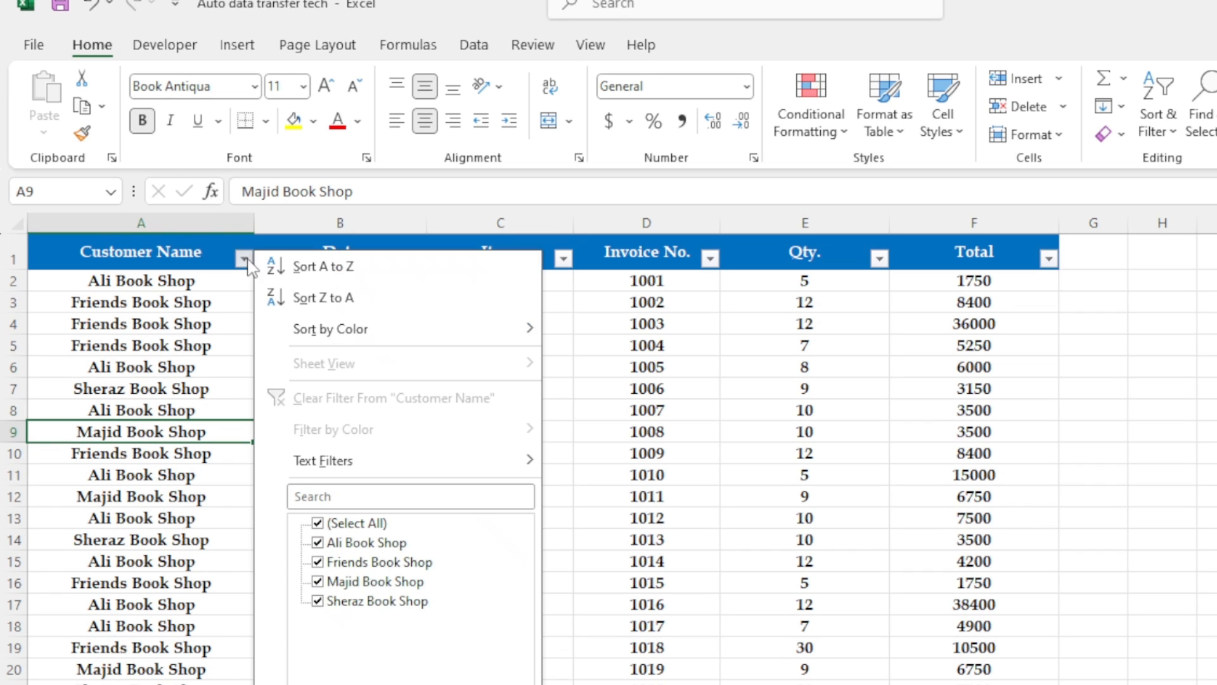
{"action": "left_click", "coordinate": [346, 524]}
{"action": "left_click", "coordinate": [358, 543]}
{"action": "key", "text": "Return"}
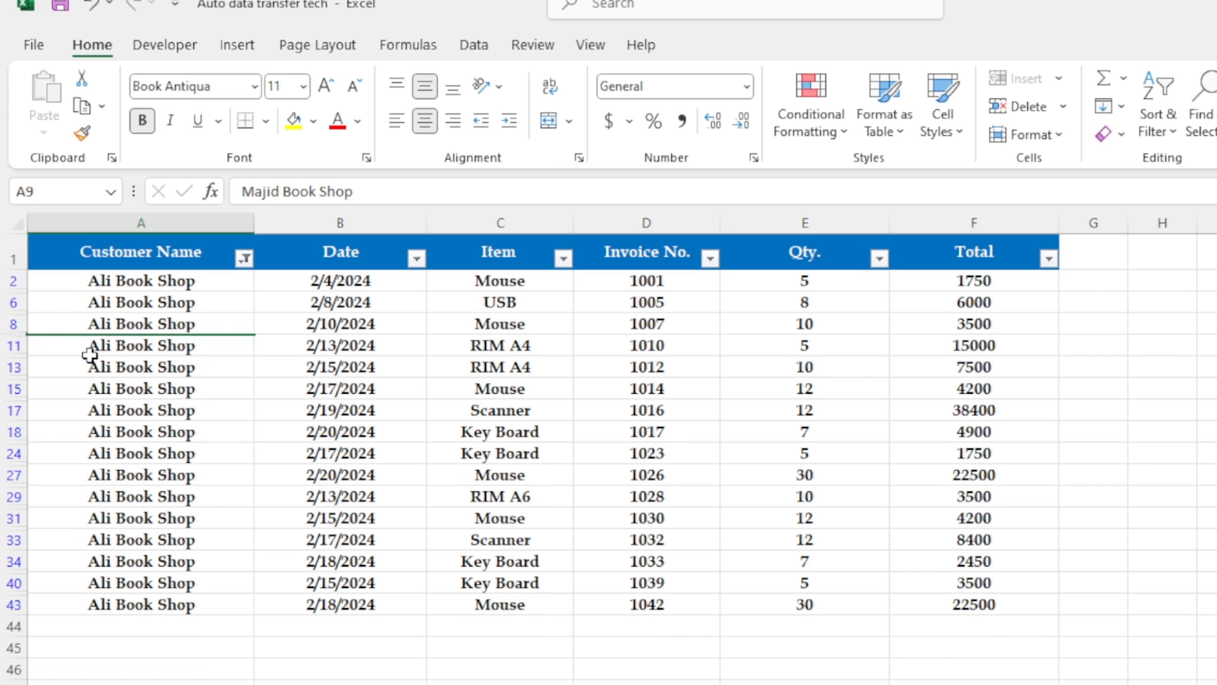
{"action": "left_click", "coordinate": [189, 382]}
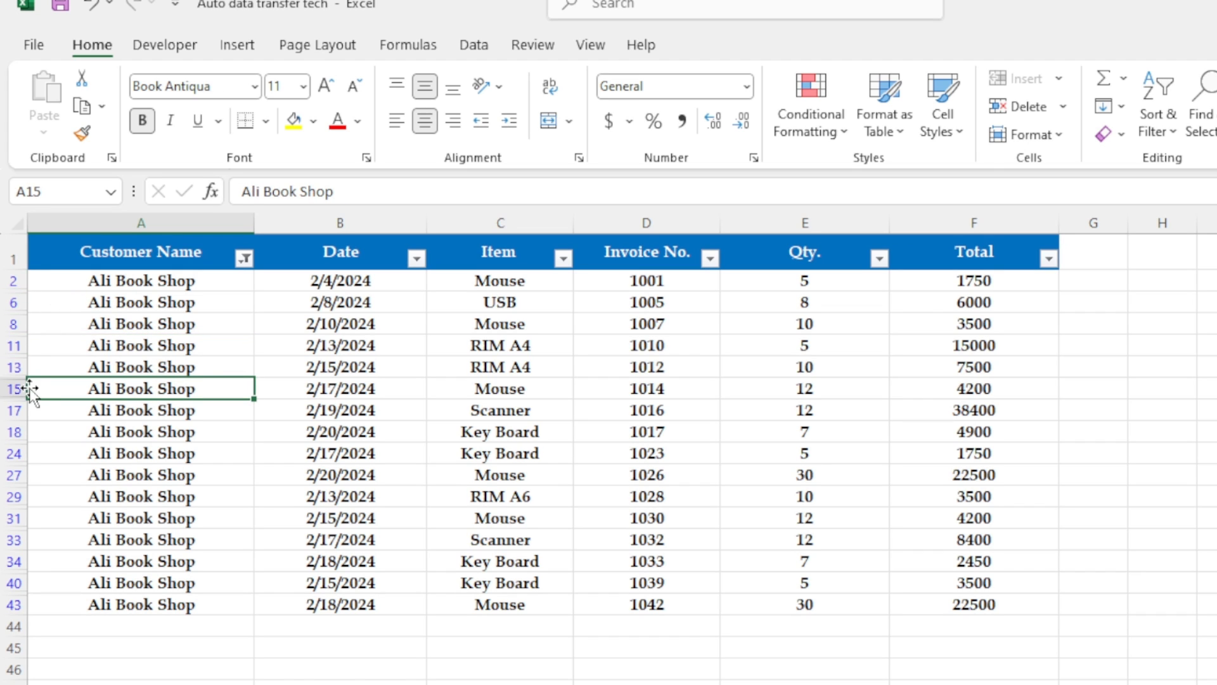
Extend Sheet1's row-number formula in column A past row 9 and compare it with the filtered Main Sheet rows.
{"action": "left_click", "coordinate": [162, 684]}
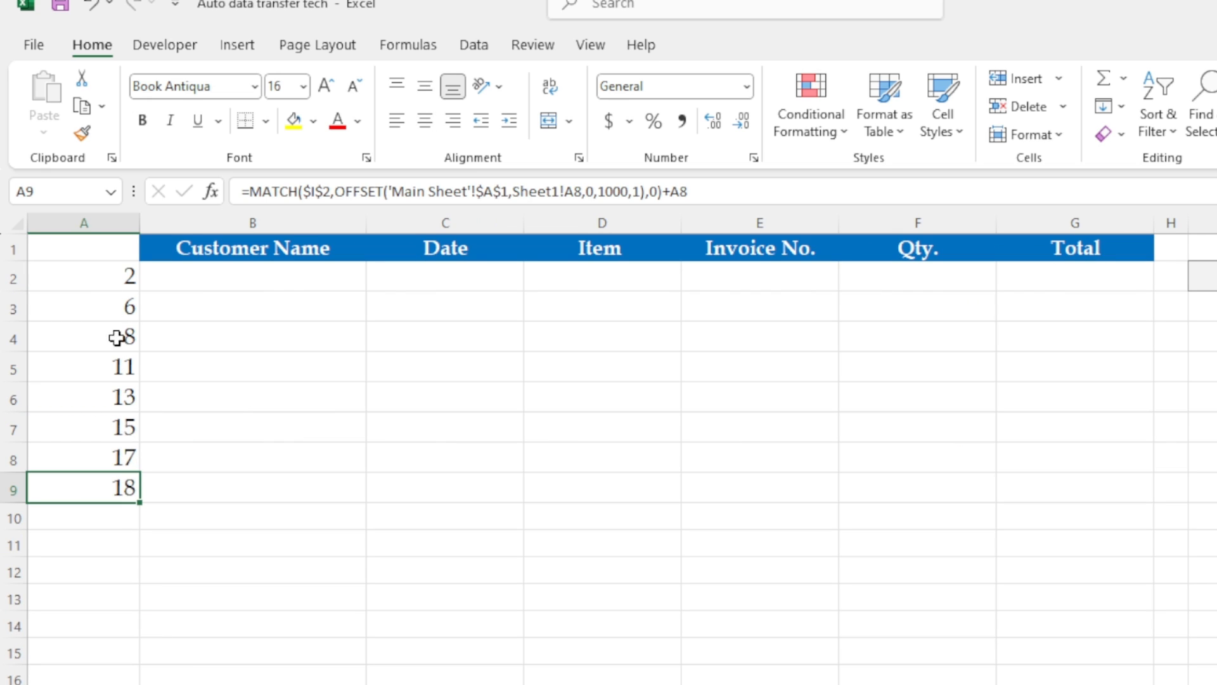
{"action": "left_click_drag", "start_coordinate": [111, 274], "coordinate": [127, 652]}
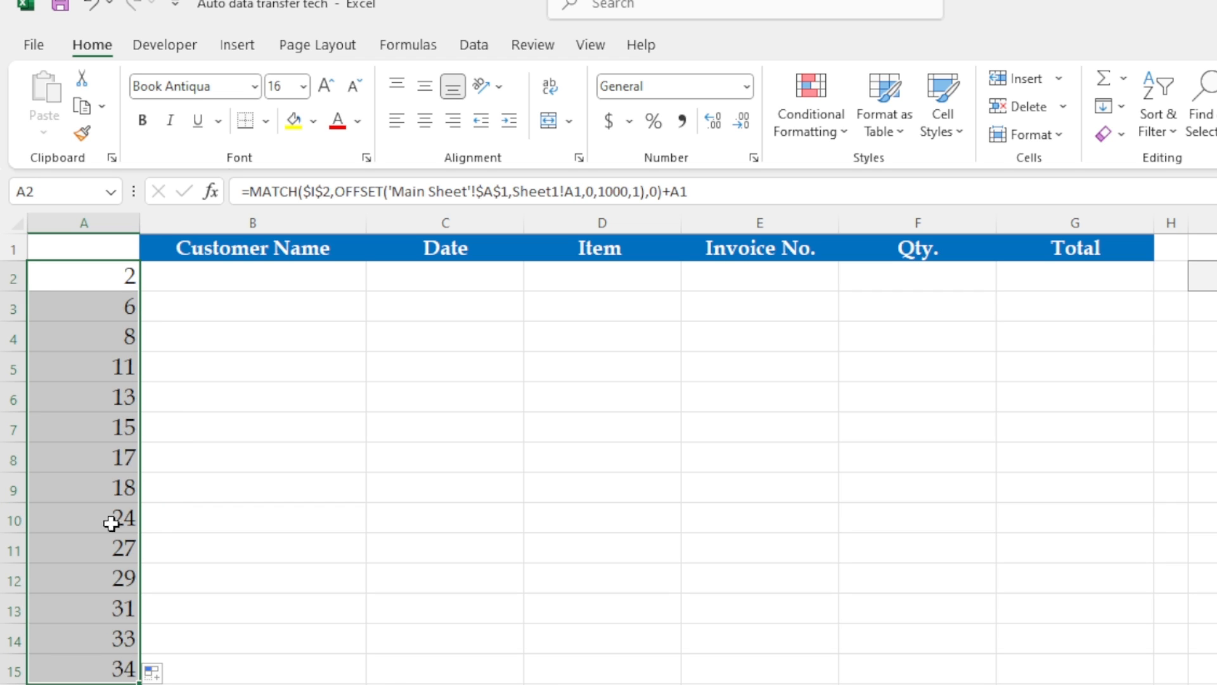
{"action": "left_click", "coordinate": [115, 504]}
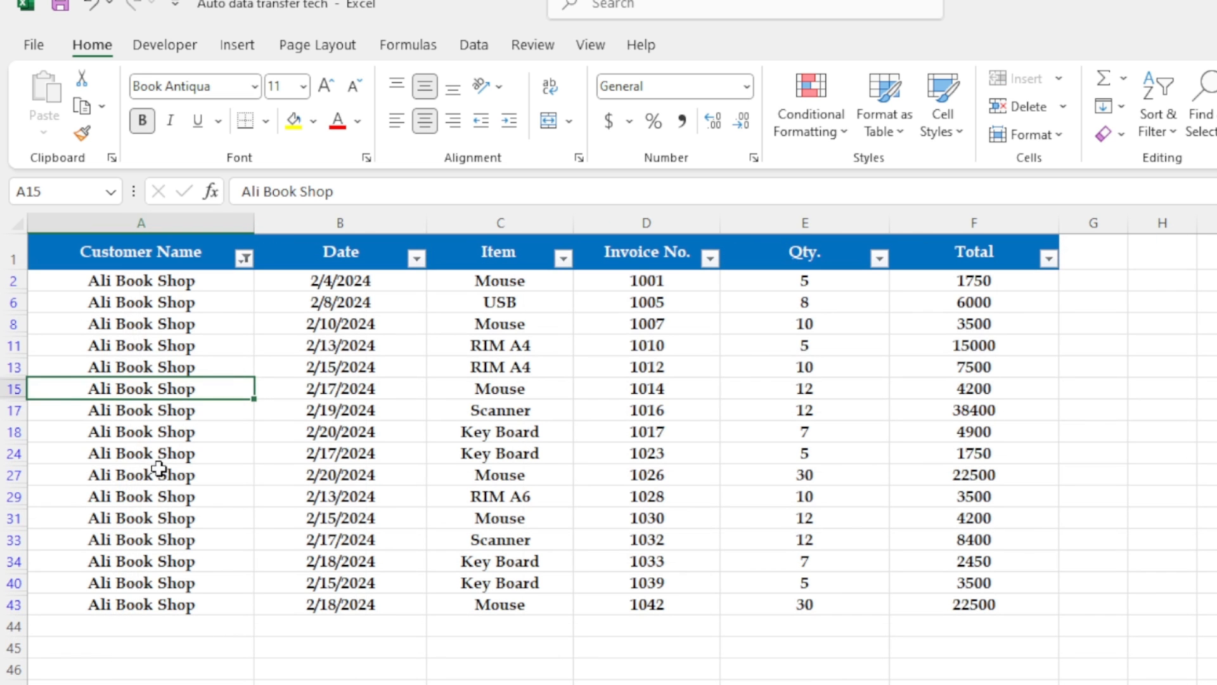
{"action": "left_click", "coordinate": [159, 472]}
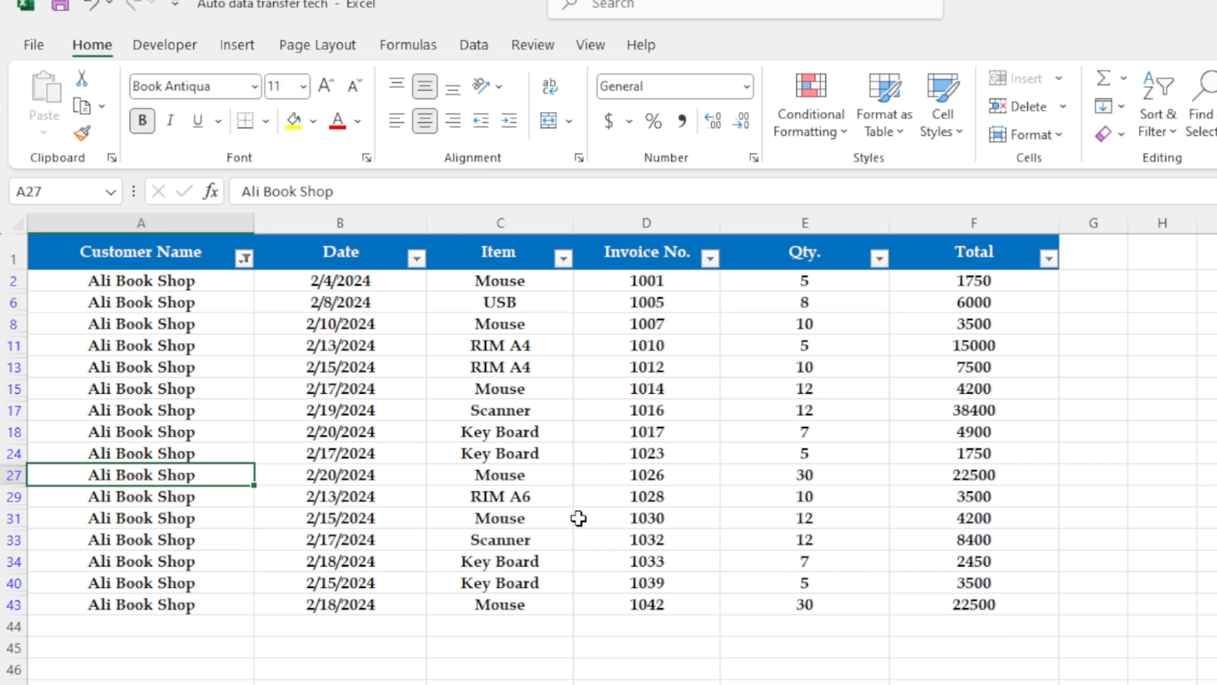
Clear the Ali Book Shop filter on the Main Sheet and remove the header filters.
{"action": "key", "text": "ctrl+Page_Down"}
{"action": "key", "text": "ctrl+Page_Up"}
{"action": "scroll", "coordinate": [405, 469], "scroll_direction": "up", "scroll_amount": 2}
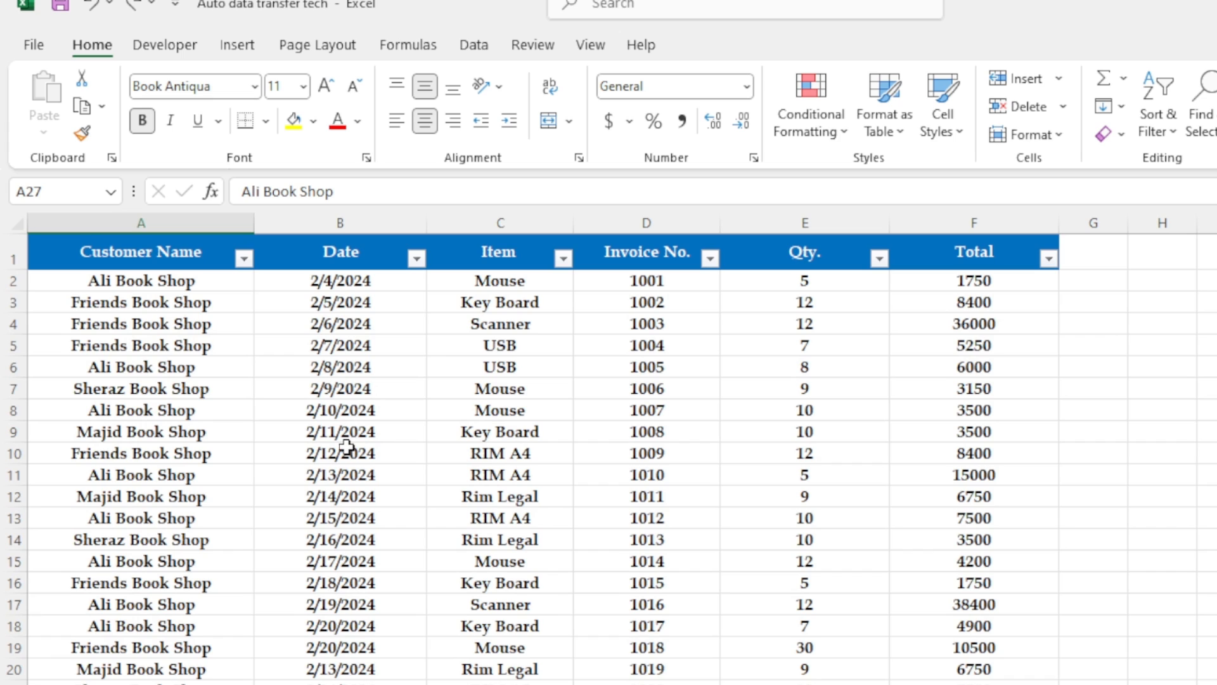
{"action": "left_click", "coordinate": [415, 496]}
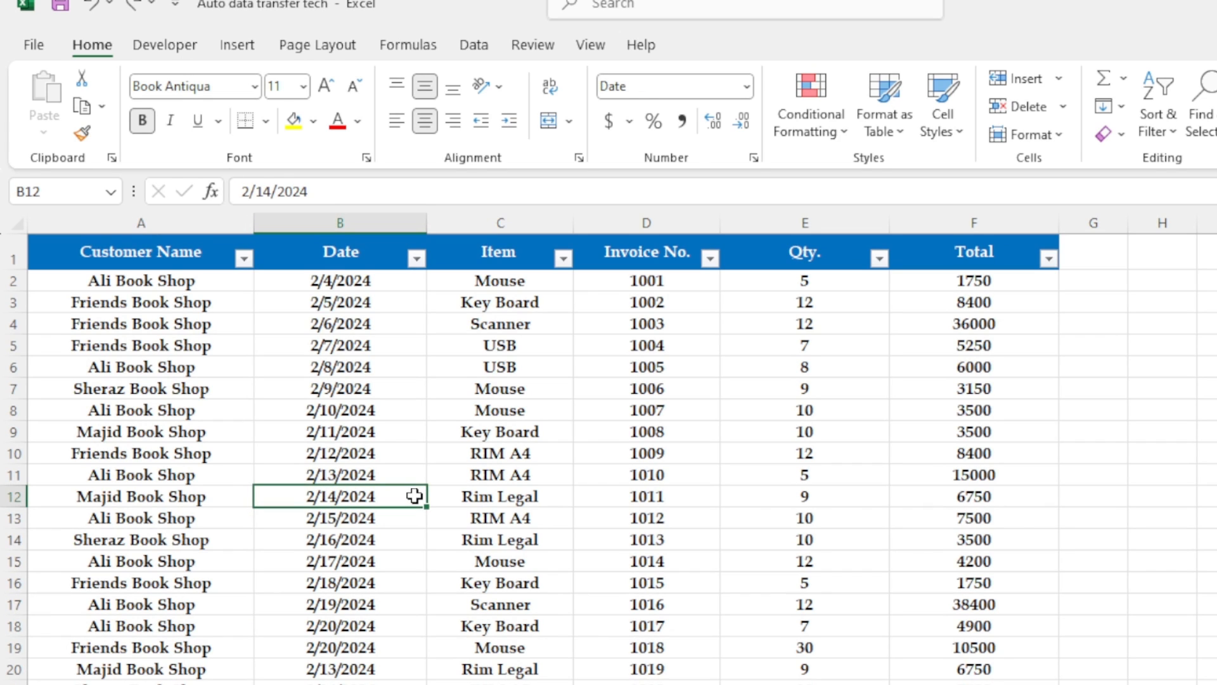
{"action": "key", "text": "ctrl+shift+l"}
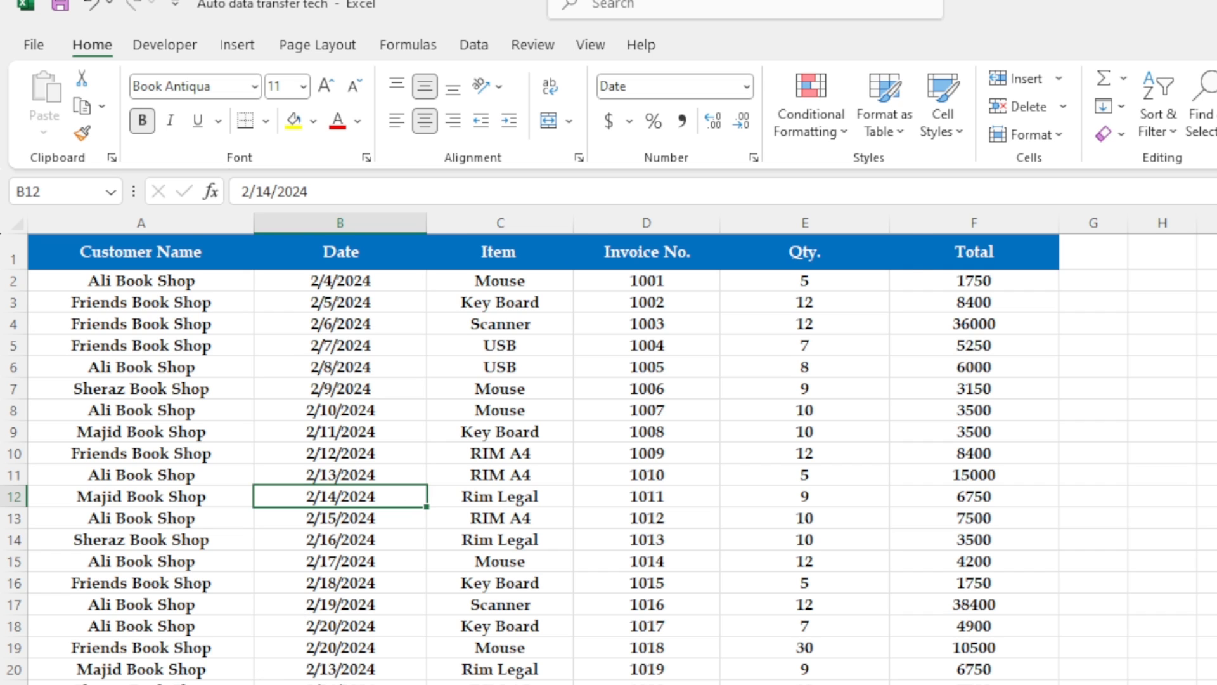
Start an INDEX formula in Sheet1's B2 with the Main Sheet's entire column A as the array.
{"action": "key", "text": "ctrl+Page_Down"}
{"action": "left_click", "coordinate": [331, 280]}
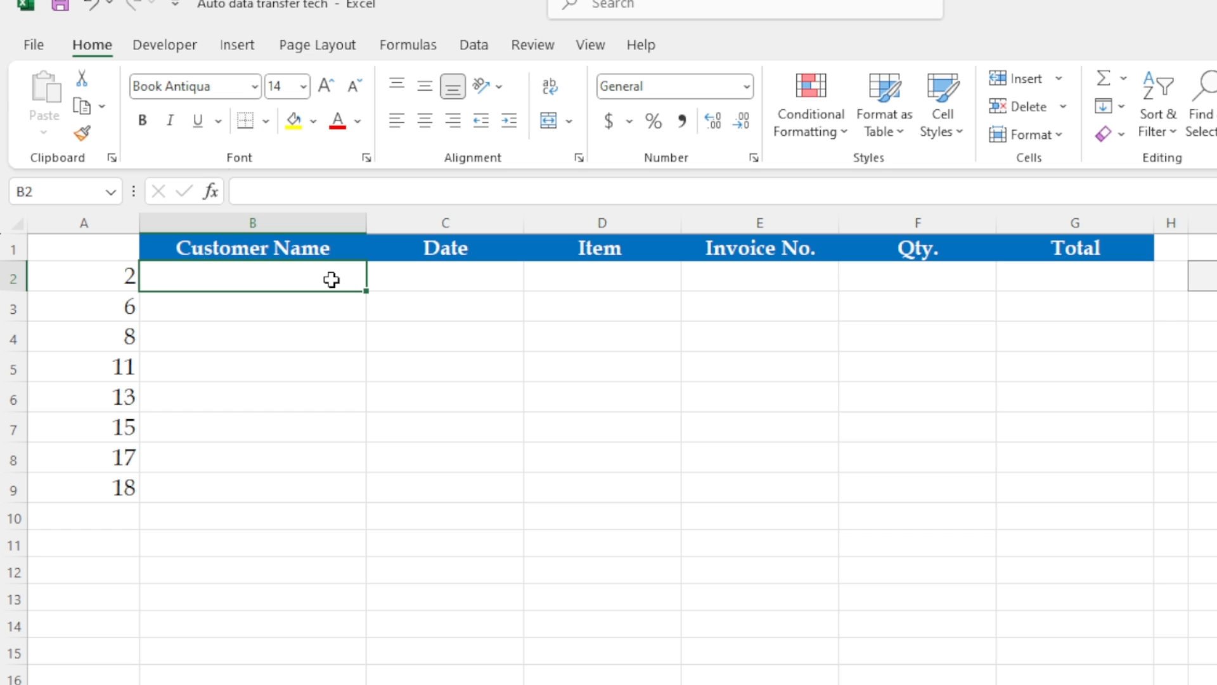
{"action": "type", "text": "=in"}
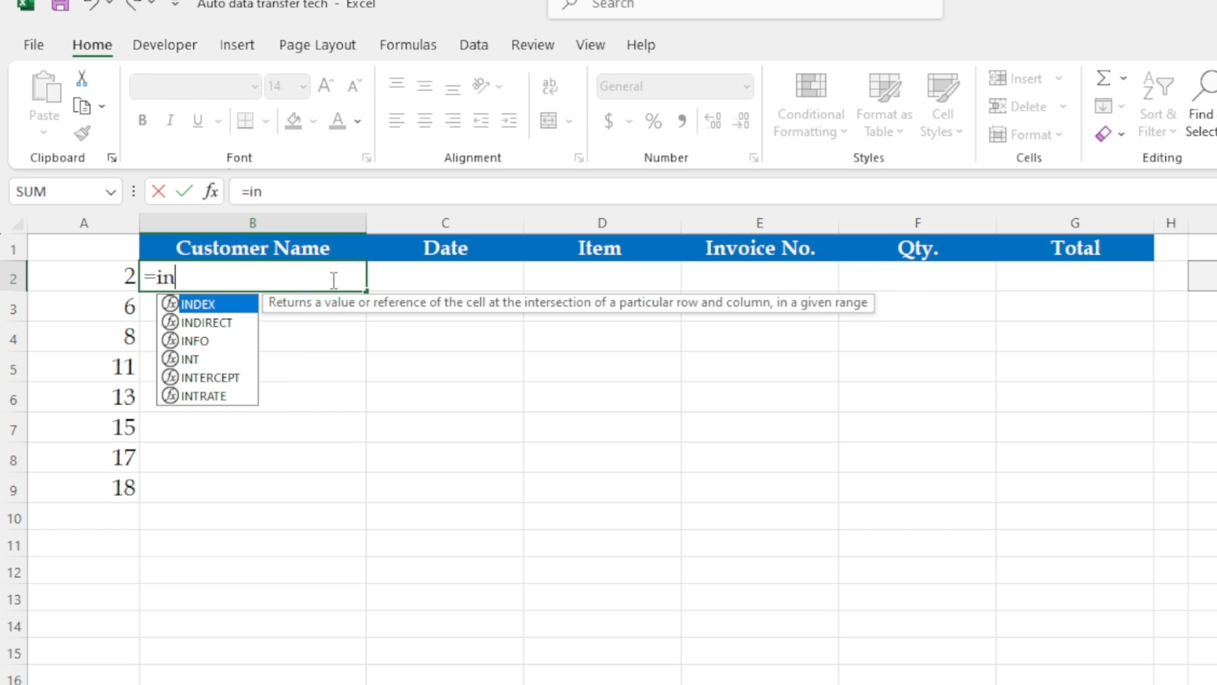
{"action": "type", "text": "dex"}
{"action": "key", "text": "Tab"}
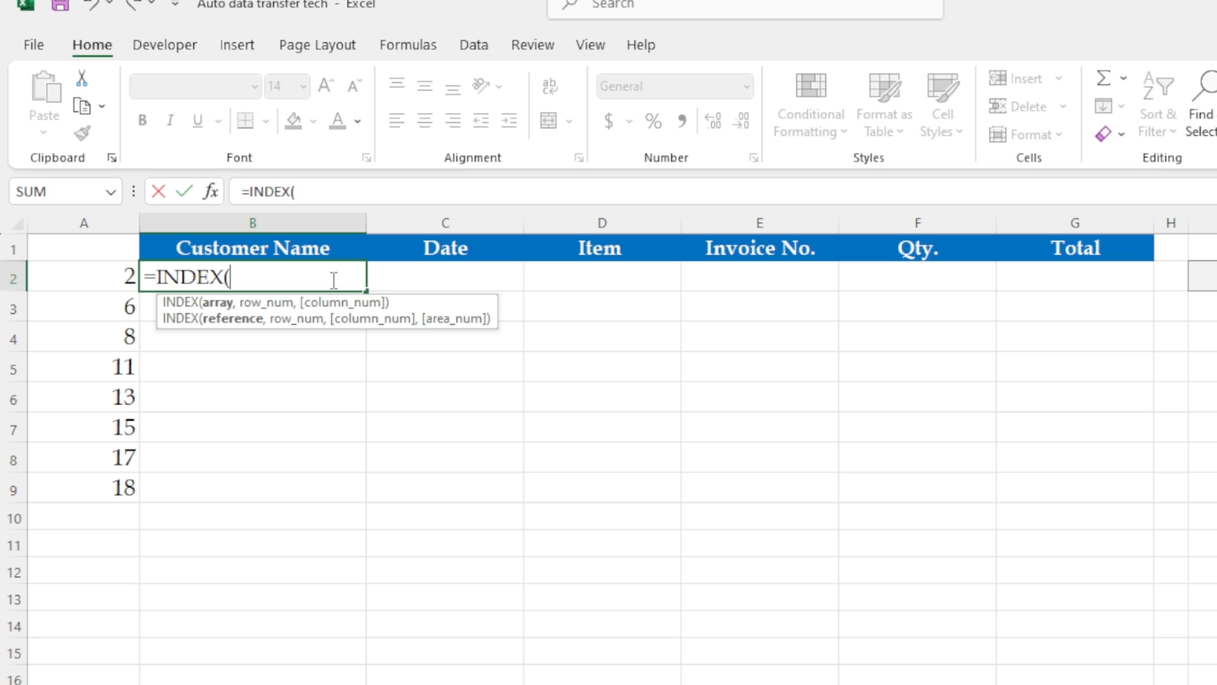
{"action": "left_click", "coordinate": [168, 678]}
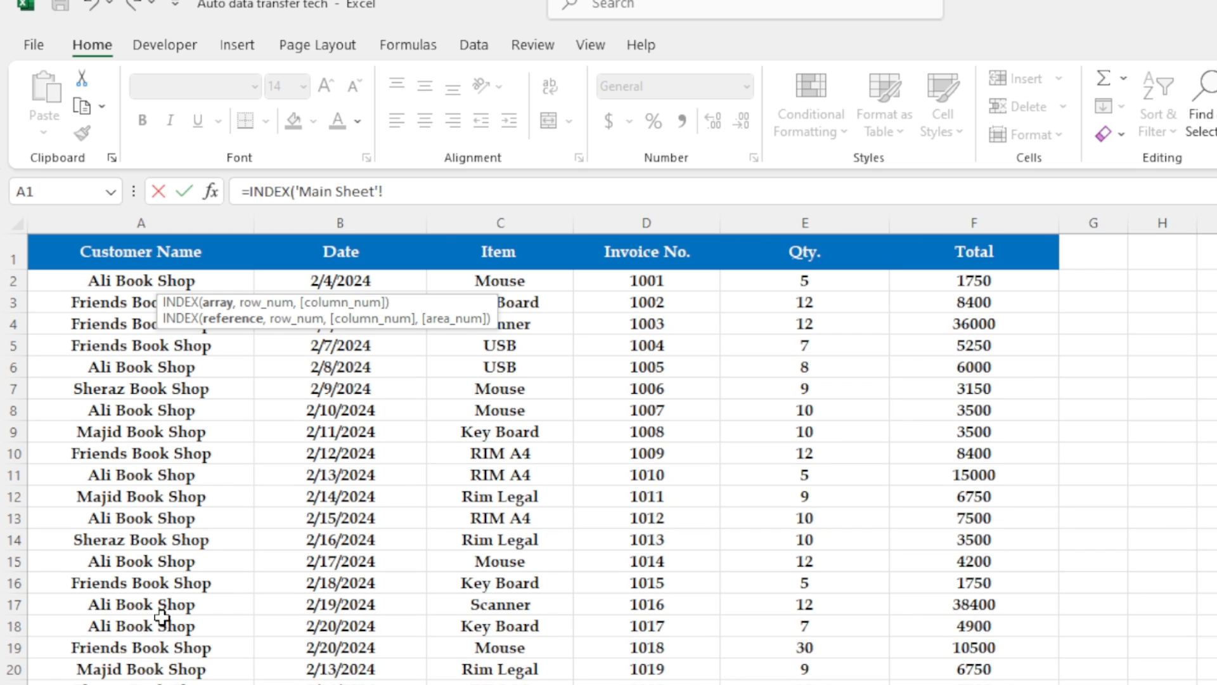
{"action": "left_click", "coordinate": [166, 219]}
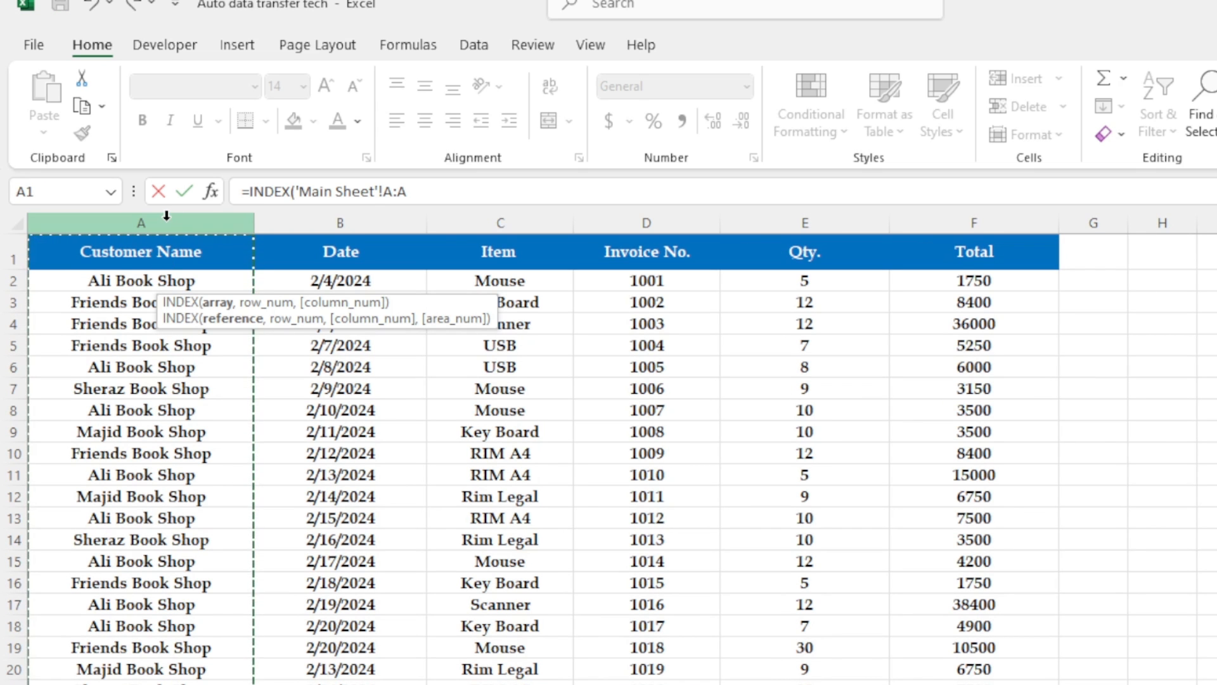
Complete B2's INDEX formula with Sheet1!$A2 as the row number, locking only the column, and enter it.
{"action": "left_click", "coordinate": [438, 189]}
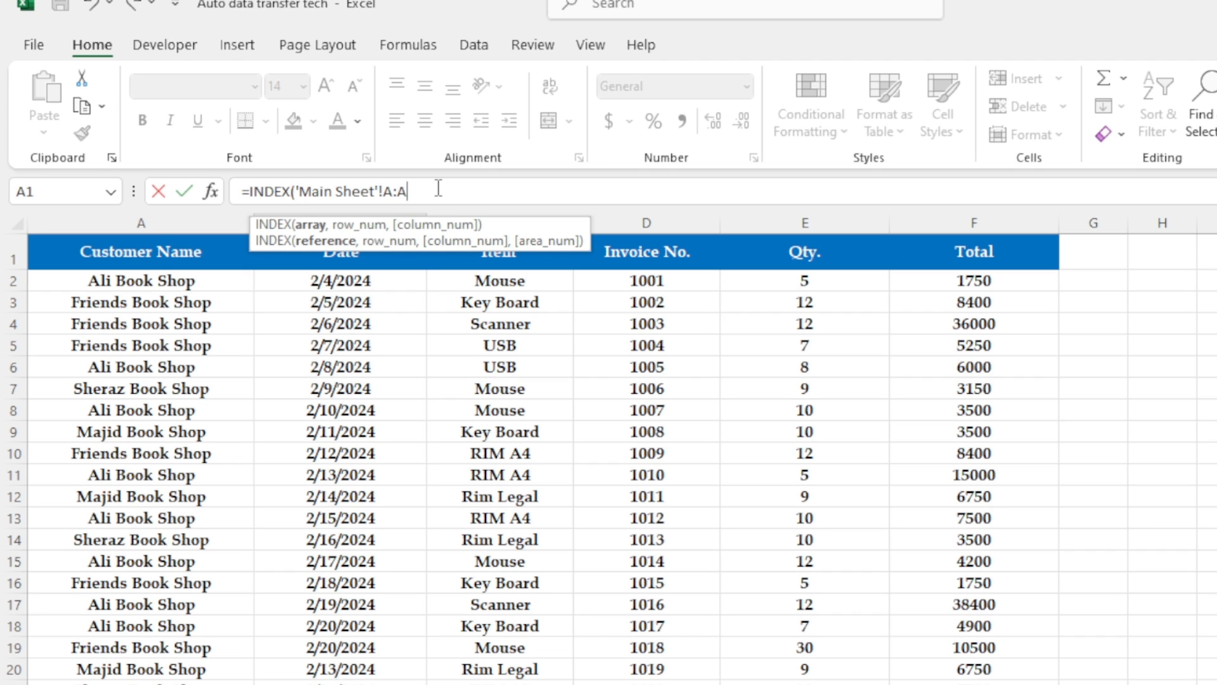
{"action": "type", "text": ",Sheet1!"}
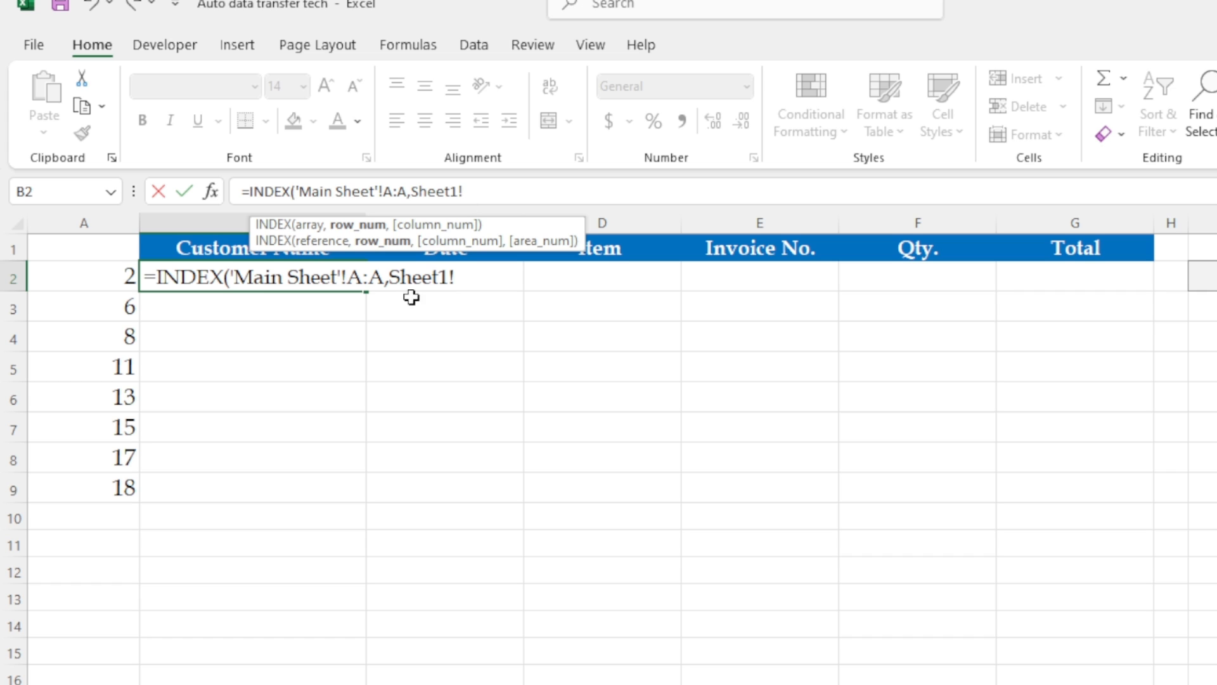
{"action": "left_click", "coordinate": [111, 277]}
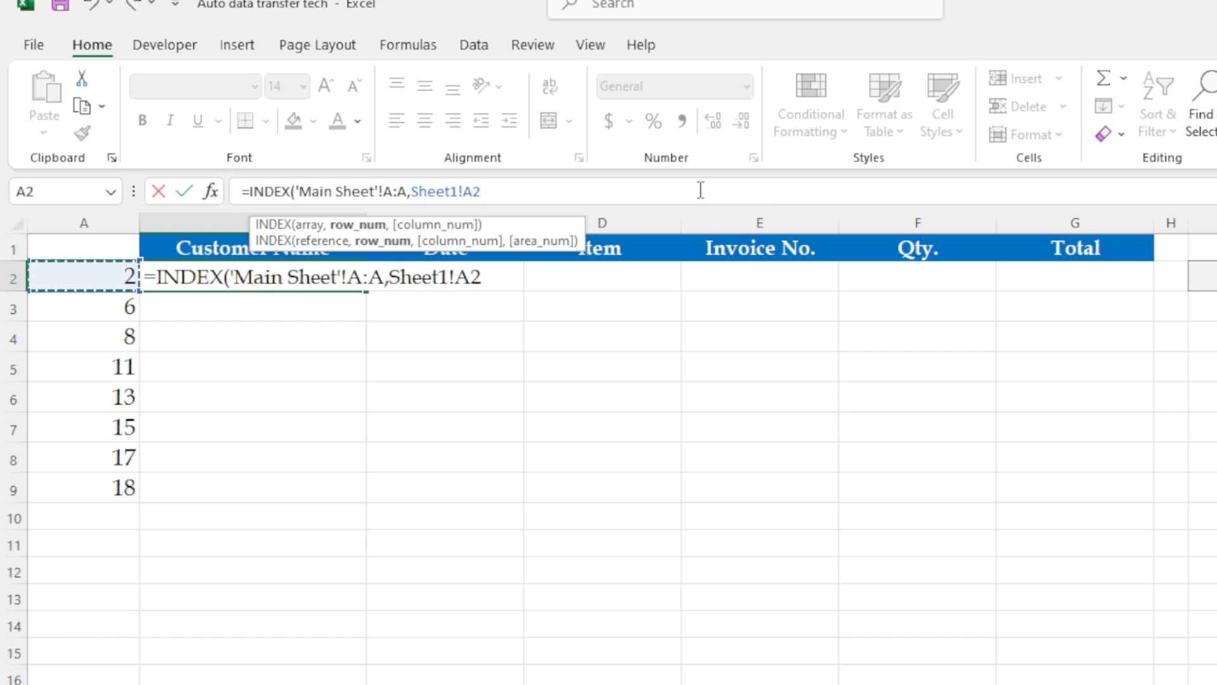
{"action": "key", "text": "F4"}
{"action": "key", "text": "F4"}
{"action": "key", "text": "F4"}
{"action": "type", "text": ")"}
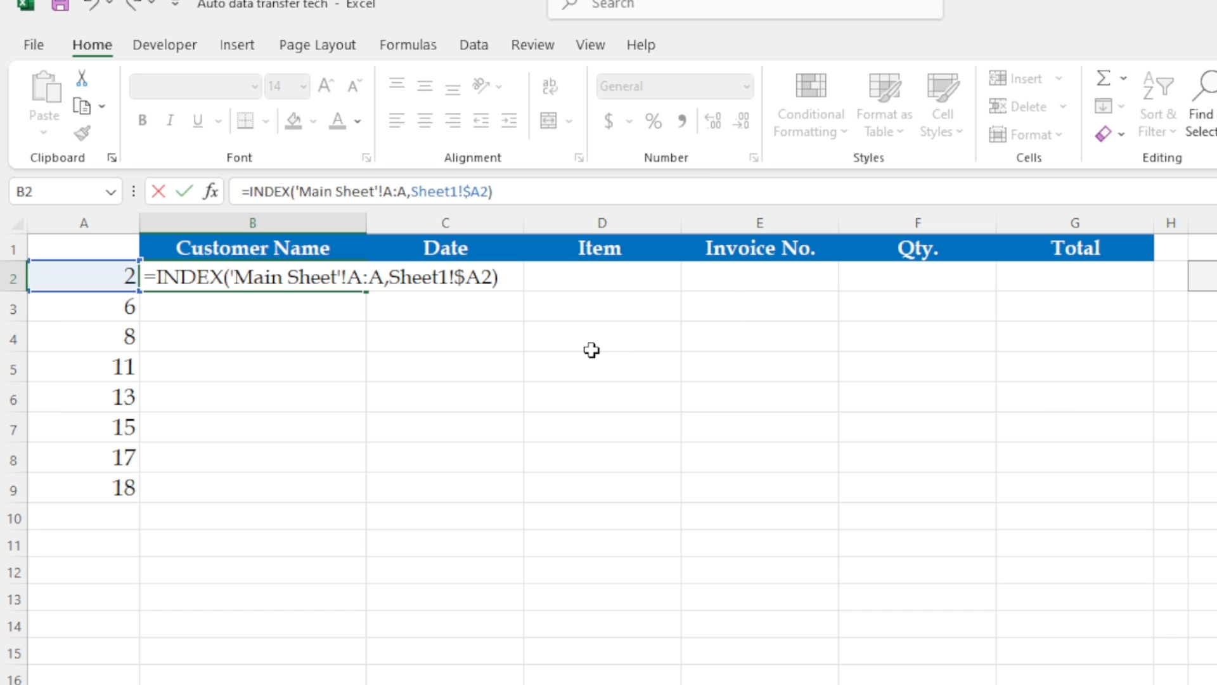
{"action": "key", "text": "Return"}
Fill the INDEX formula from B2 across to G2, and copy that row of formulas down to row 9.
{"action": "left_click", "coordinate": [336, 271]}
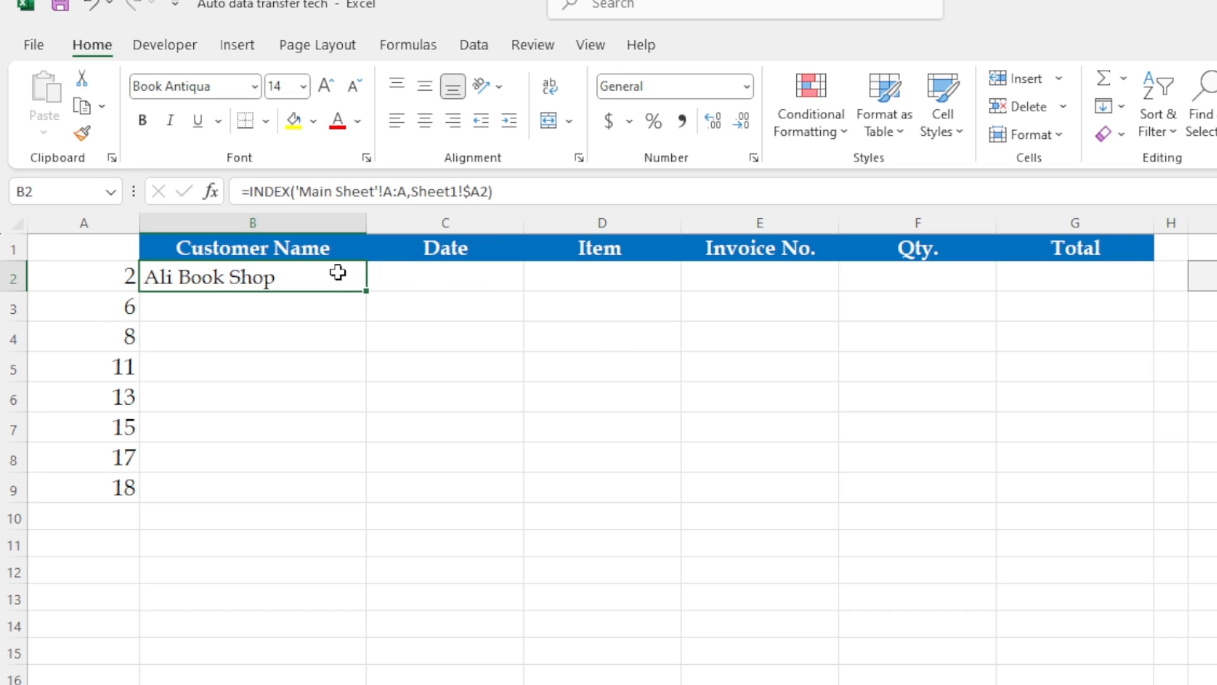
{"action": "left_click_drag", "start_coordinate": [365, 293], "coordinate": [1114, 307]}
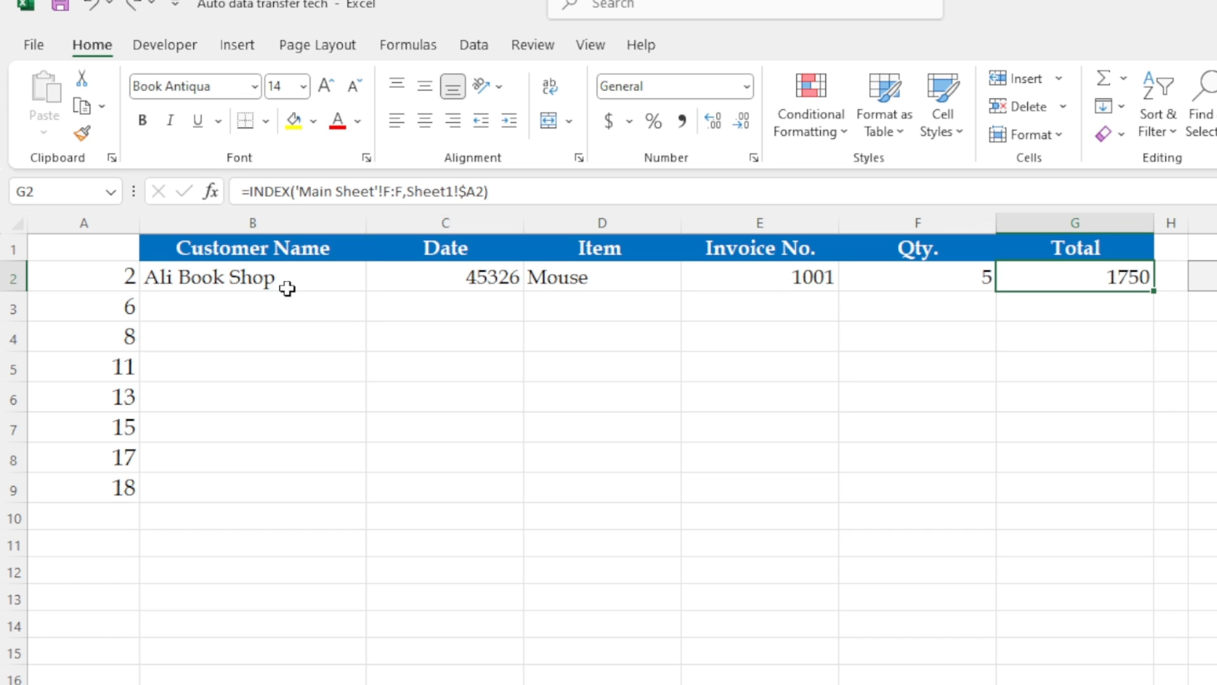
{"action": "left_click", "coordinate": [288, 282]}
{"action": "left_click_drag", "start_coordinate": [329, 276], "coordinate": [1125, 503]}
{"action": "left_click", "coordinate": [340, 543]}
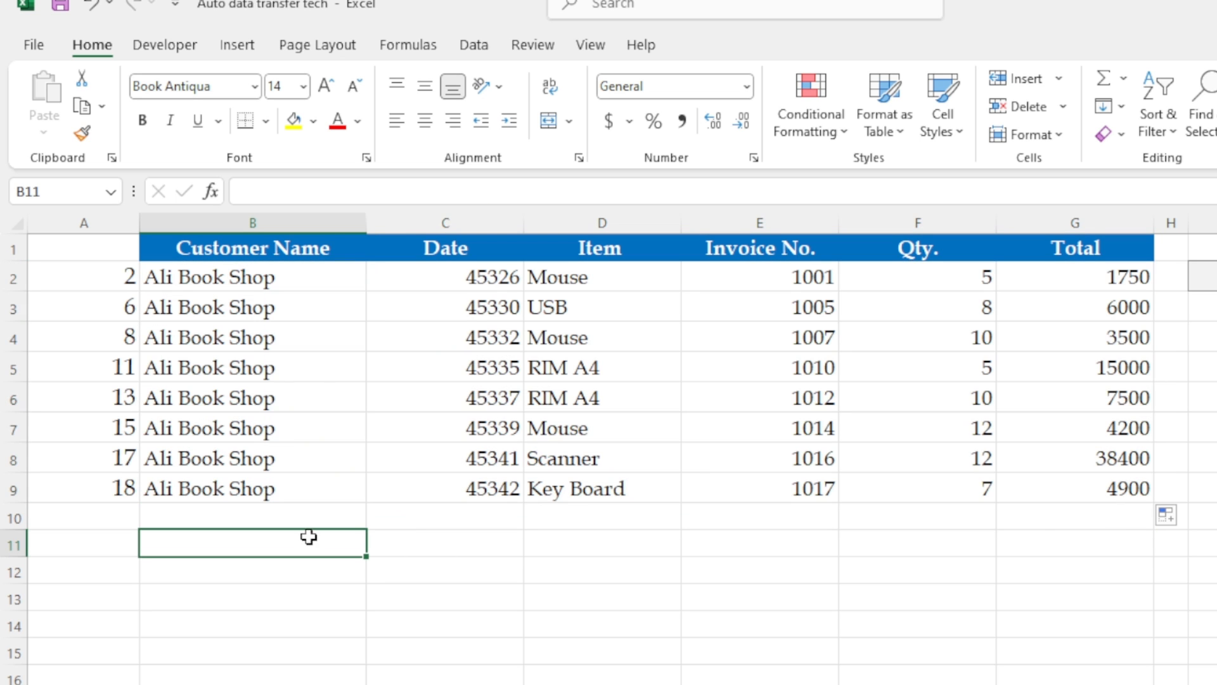
Fill the row-number formula in column A down to A24 and review the added rows.
{"action": "left_click_drag", "start_coordinate": [119, 273], "coordinate": [122, 490]}
{"action": "left_click_drag", "start_coordinate": [145, 540], "coordinate": [127, 680]}
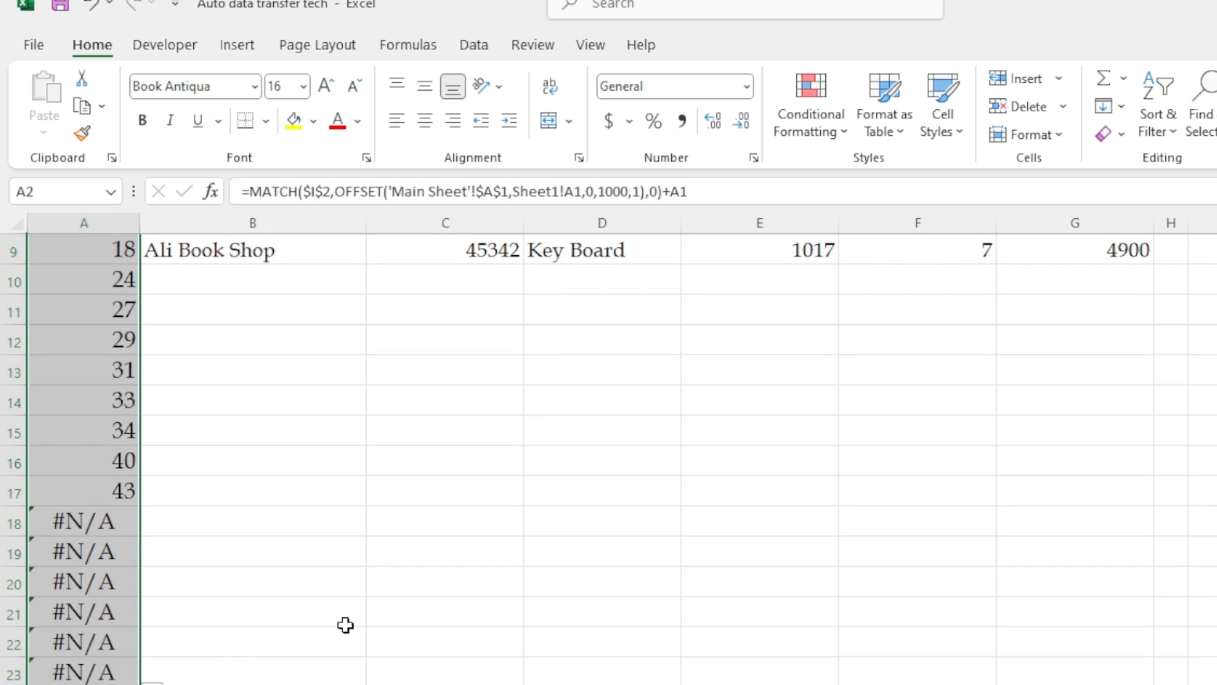
{"action": "scroll", "coordinate": [348, 568], "scroll_direction": "up", "scroll_amount": 2}
{"action": "scroll", "coordinate": [288, 549], "scroll_direction": "down", "scroll_amount": 2}
{"action": "scroll", "coordinate": [95, 524], "scroll_direction": "down", "scroll_amount": 2}
{"action": "scroll", "coordinate": [84, 552], "scroll_direction": "up", "scroll_amount": 1}
{"action": "scroll", "coordinate": [121, 580], "scroll_direction": "down", "scroll_amount": 1}
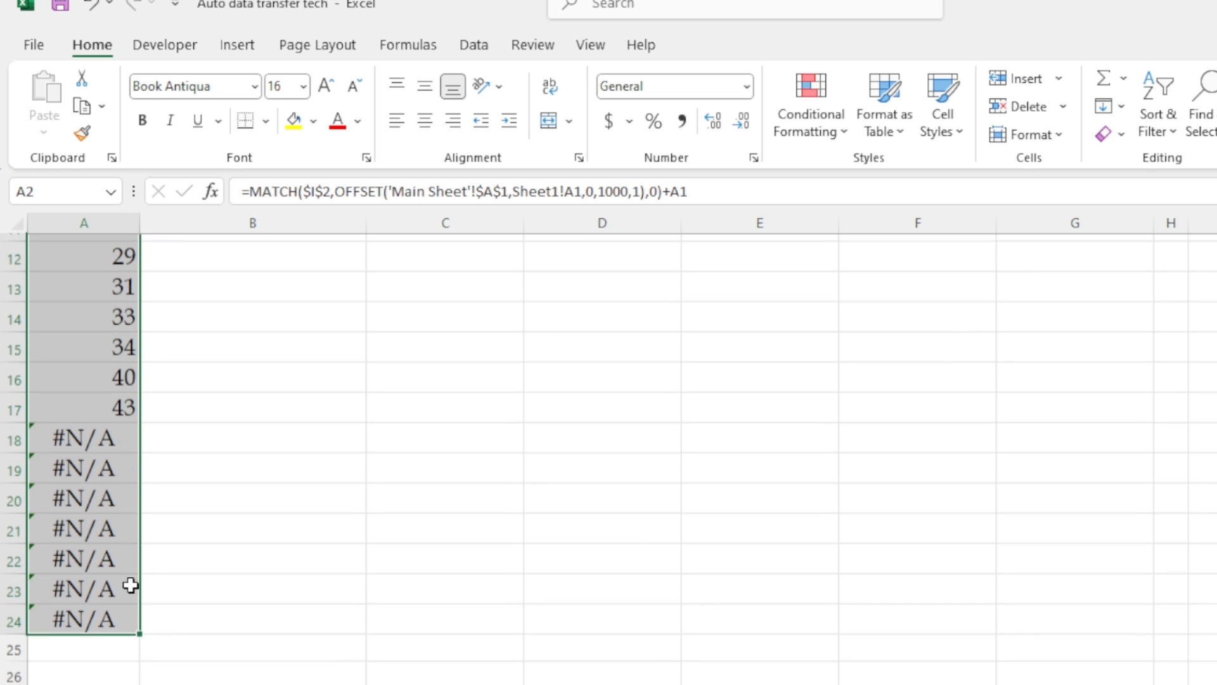
{"action": "scroll", "coordinate": [264, 557], "scroll_direction": "up", "scroll_amount": 1}
{"action": "left_click", "coordinate": [257, 527]}
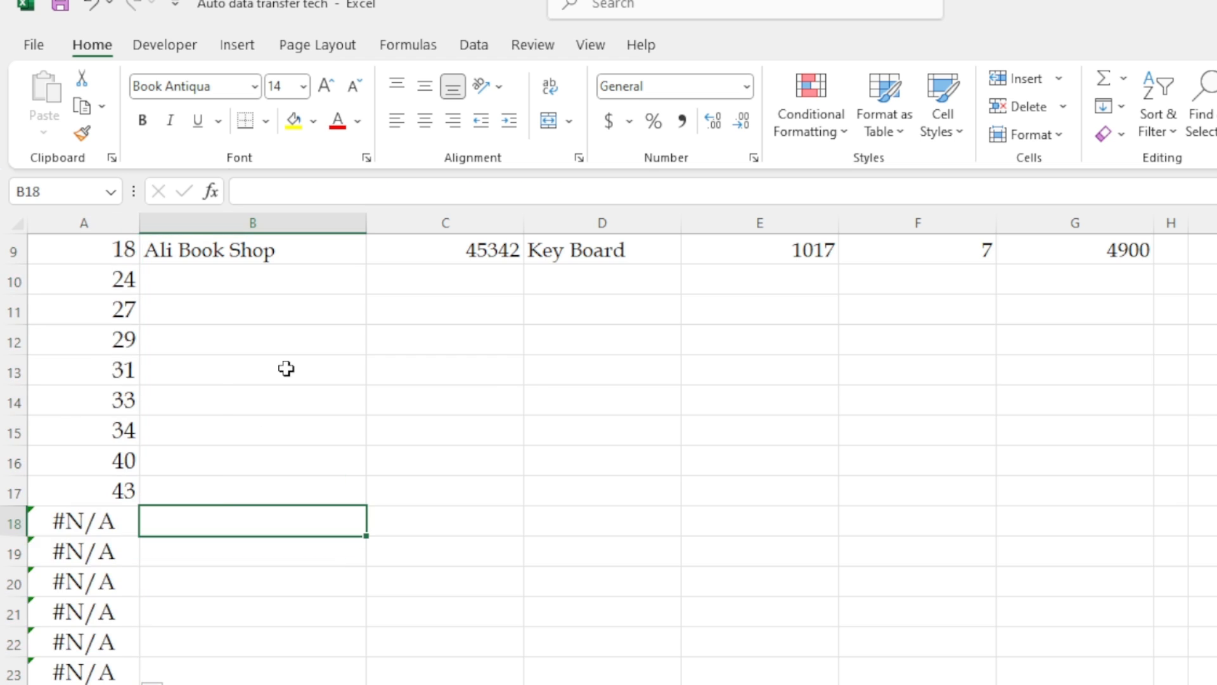
Copy the INDEX formulas in B9:G9 down to row 24 and review the filled rows.
{"action": "scroll", "coordinate": [254, 399], "scroll_direction": "up", "scroll_amount": 3}
{"action": "left_click_drag", "start_coordinate": [201, 489], "coordinate": [1077, 501]}
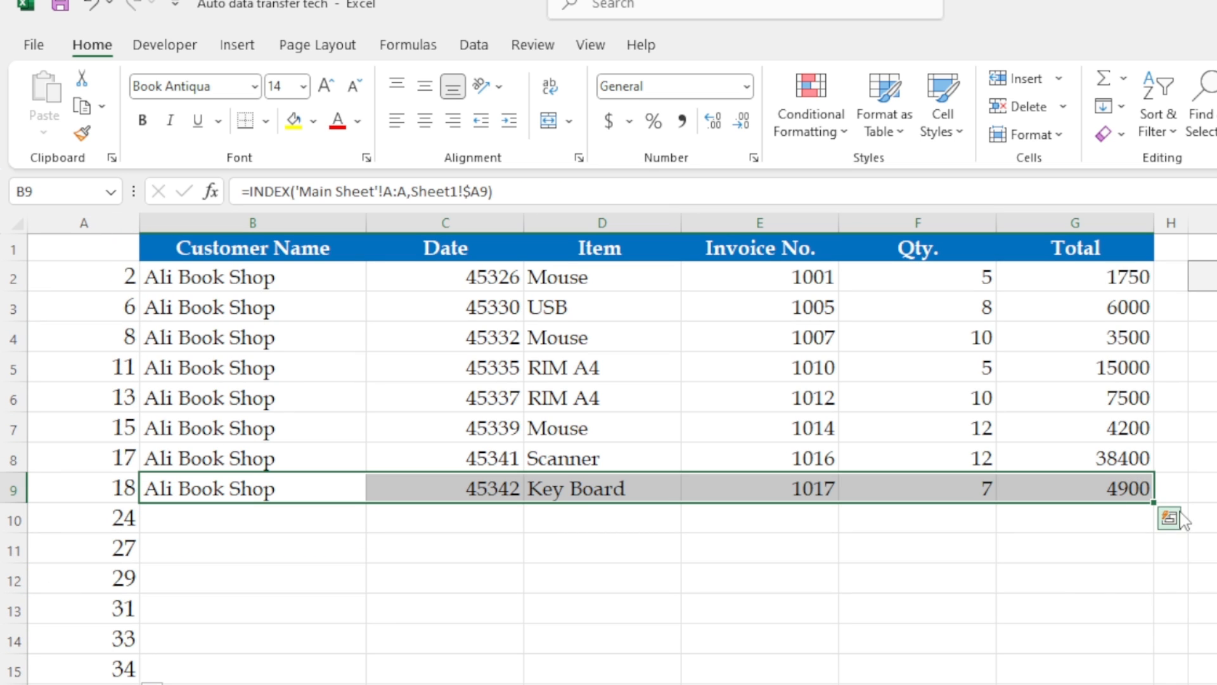
{"action": "left_click_drag", "start_coordinate": [1153, 502], "coordinate": [1135, 655]}
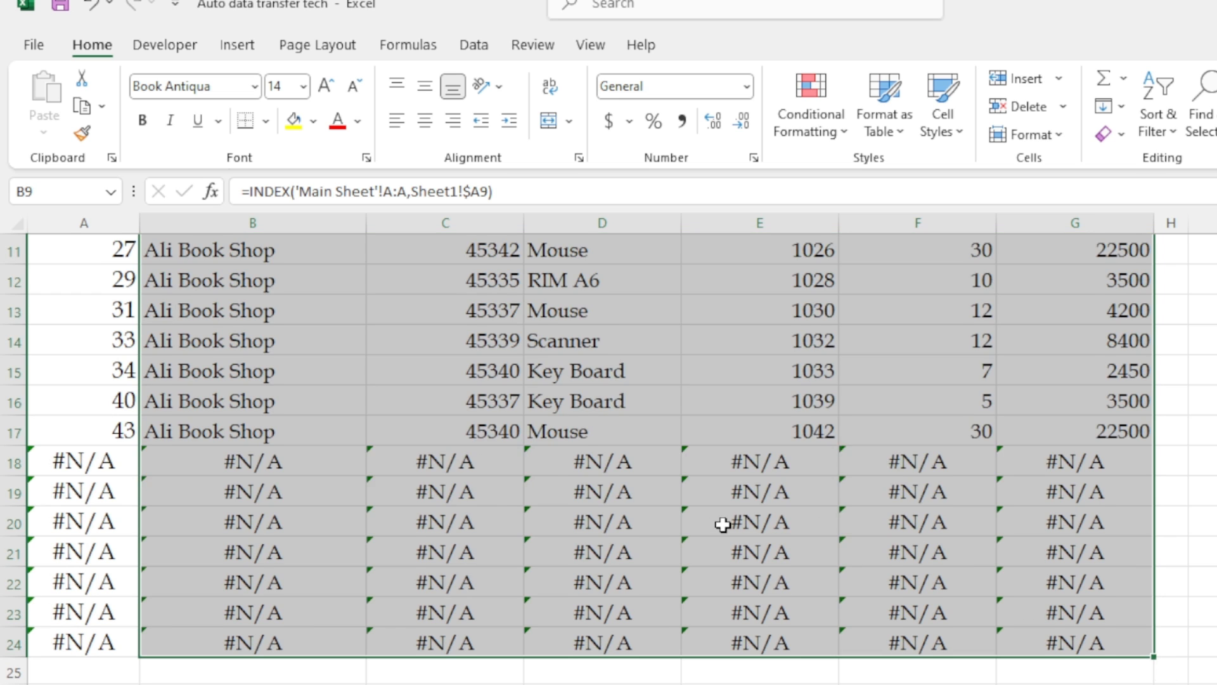
{"action": "scroll", "coordinate": [723, 522], "scroll_direction": "up", "scroll_amount": 1}
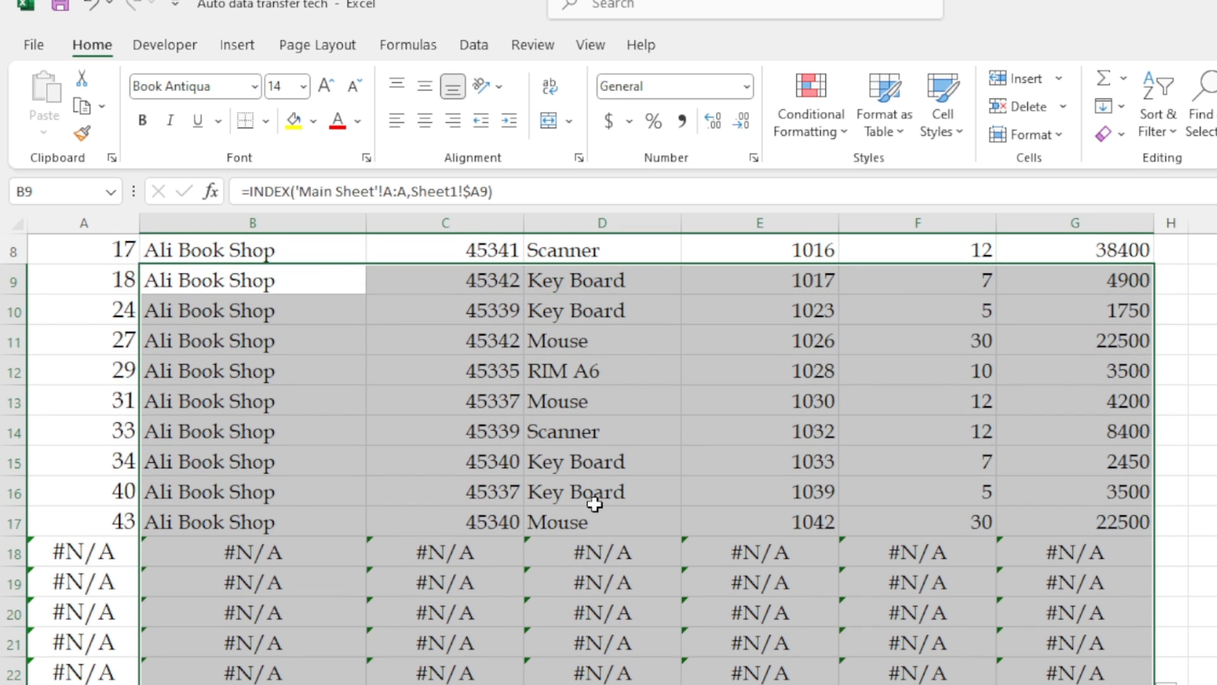
{"action": "scroll", "coordinate": [387, 545], "scroll_direction": "up", "scroll_amount": 1}
{"action": "left_click", "coordinate": [371, 520]}
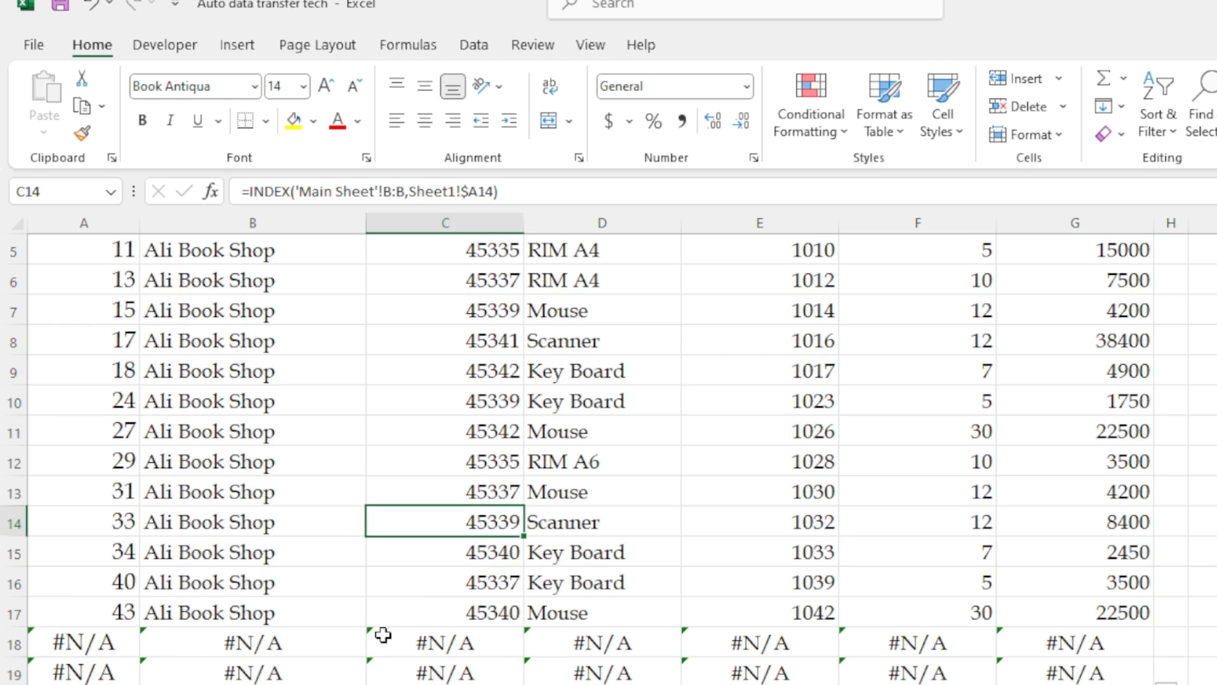
{"action": "scroll", "coordinate": [557, 619], "scroll_direction": "down", "scroll_amount": 1}
{"action": "scroll", "coordinate": [570, 596], "scroll_direction": "up", "scroll_amount": 3}
{"action": "scroll", "coordinate": [603, 565], "scroll_direction": "down", "scroll_amount": 1}
{"action": "scroll", "coordinate": [286, 467], "scroll_direction": "up", "scroll_amount": 1}
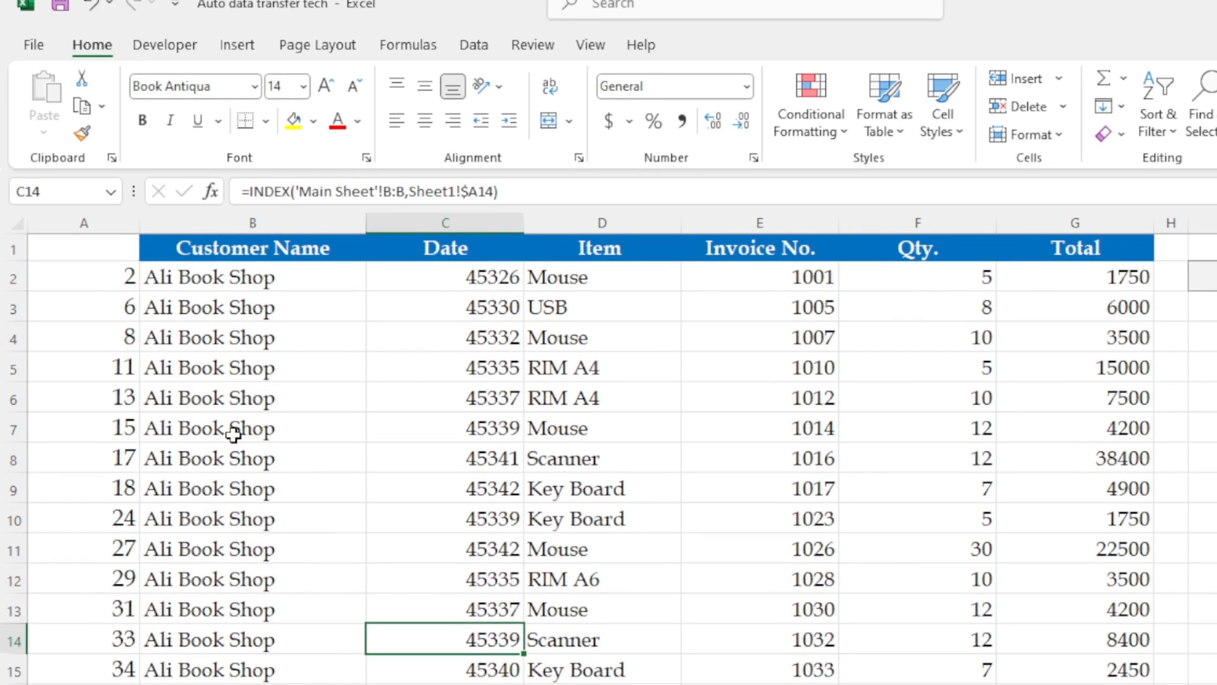
Wrap A2's MATCH row-number formula in IFERROR, with an empty string "" as the value if error.
{"action": "left_click", "coordinate": [100, 274]}
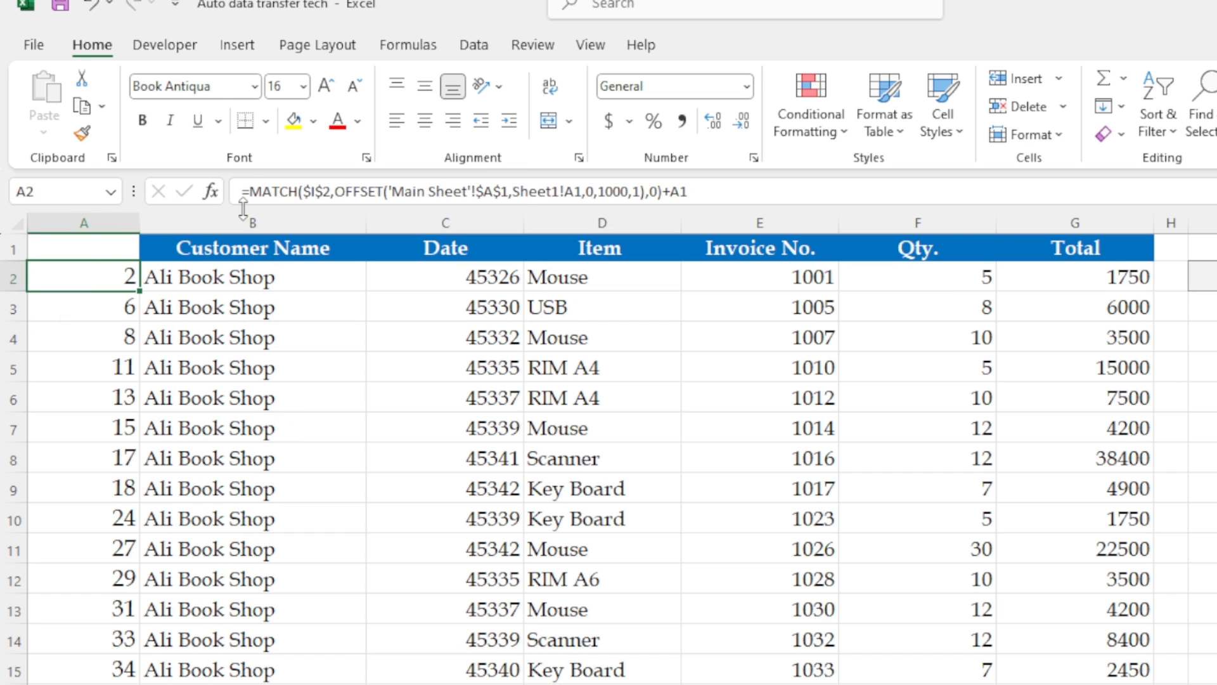
{"action": "left_click", "coordinate": [251, 190]}
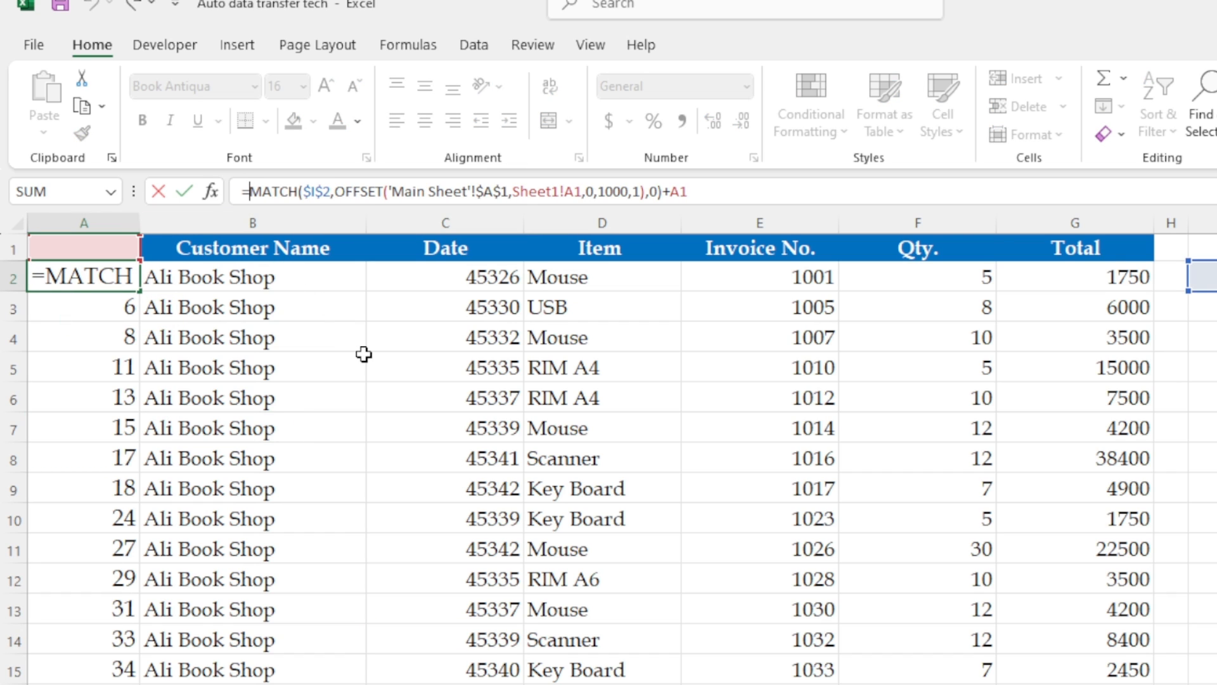
{"action": "type", "text": "if"}
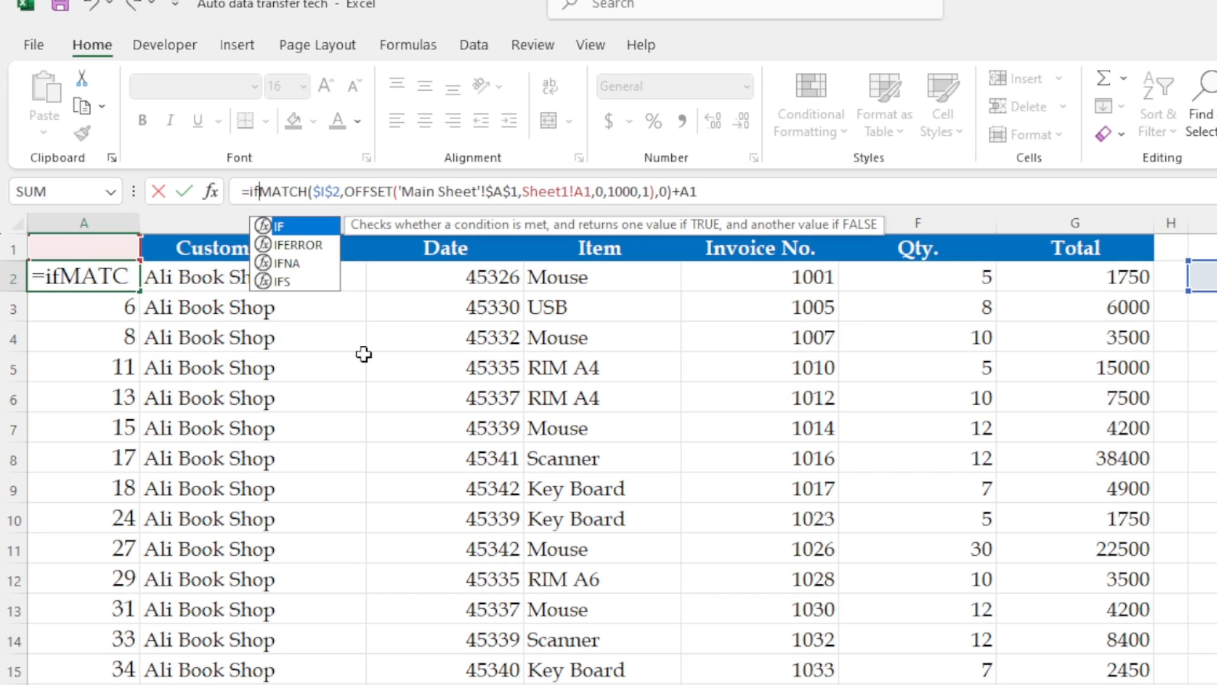
{"action": "key", "text": "Down"}
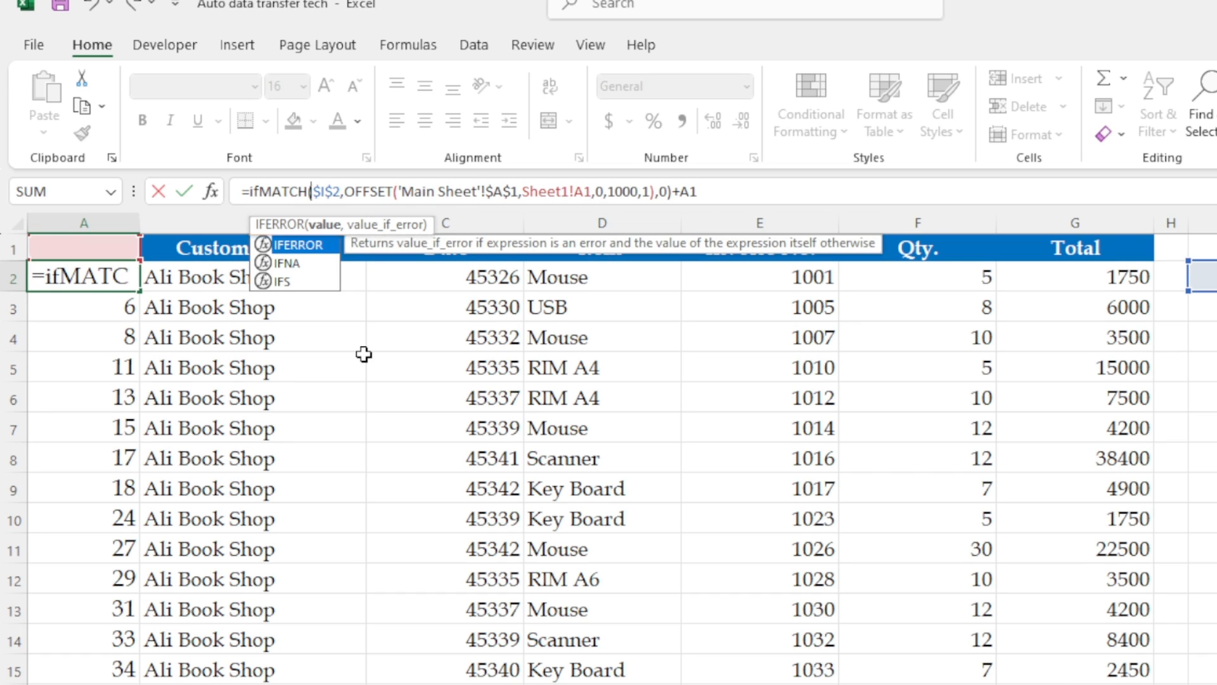
{"action": "key", "text": "Tab"}
{"action": "left_click", "coordinate": [776, 184]}
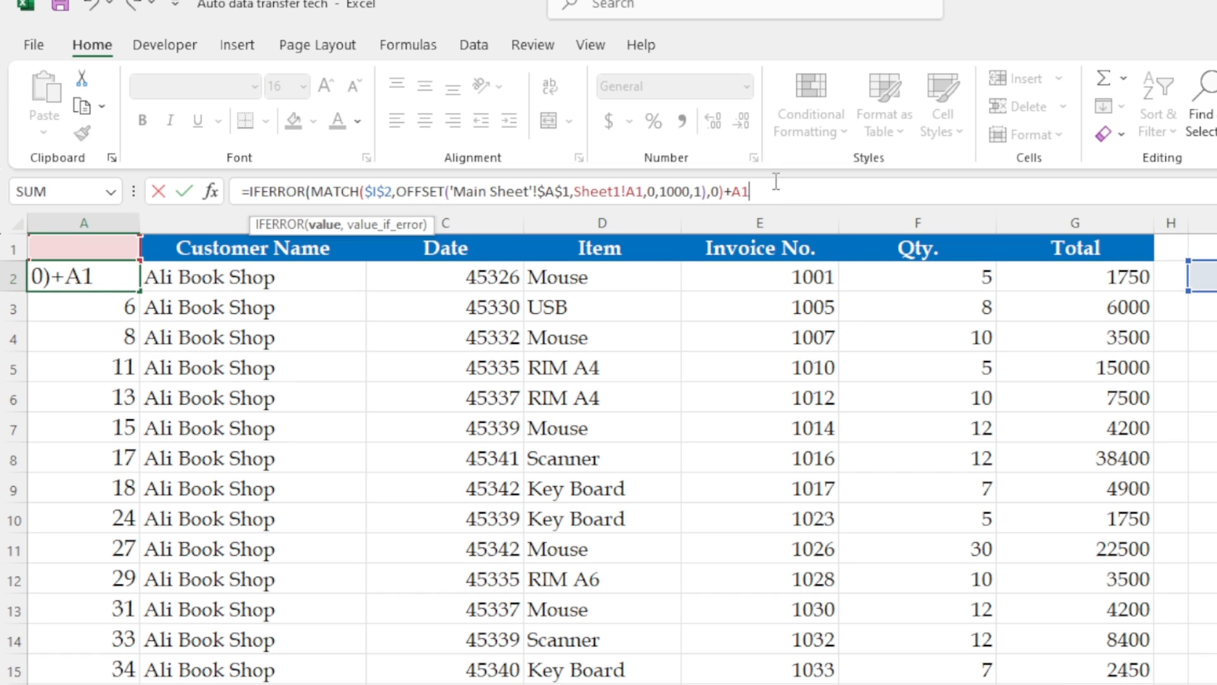
{"action": "type", "text": ","}
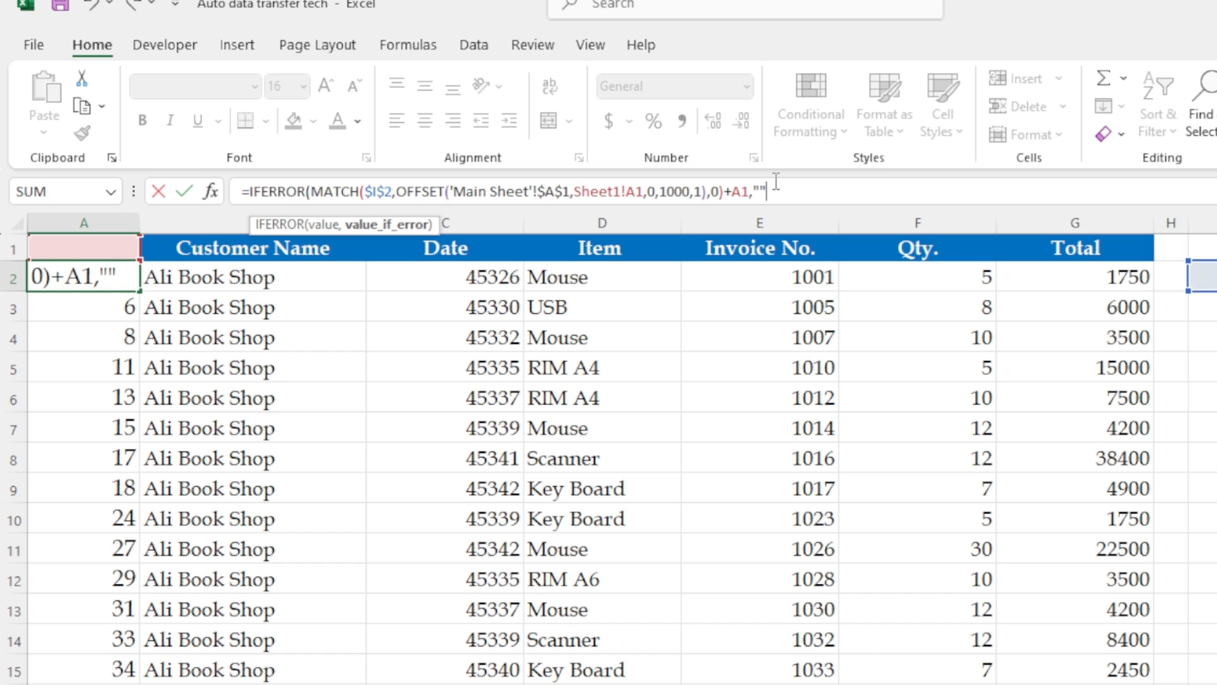
{"action": "type", "text": "\"\")"}
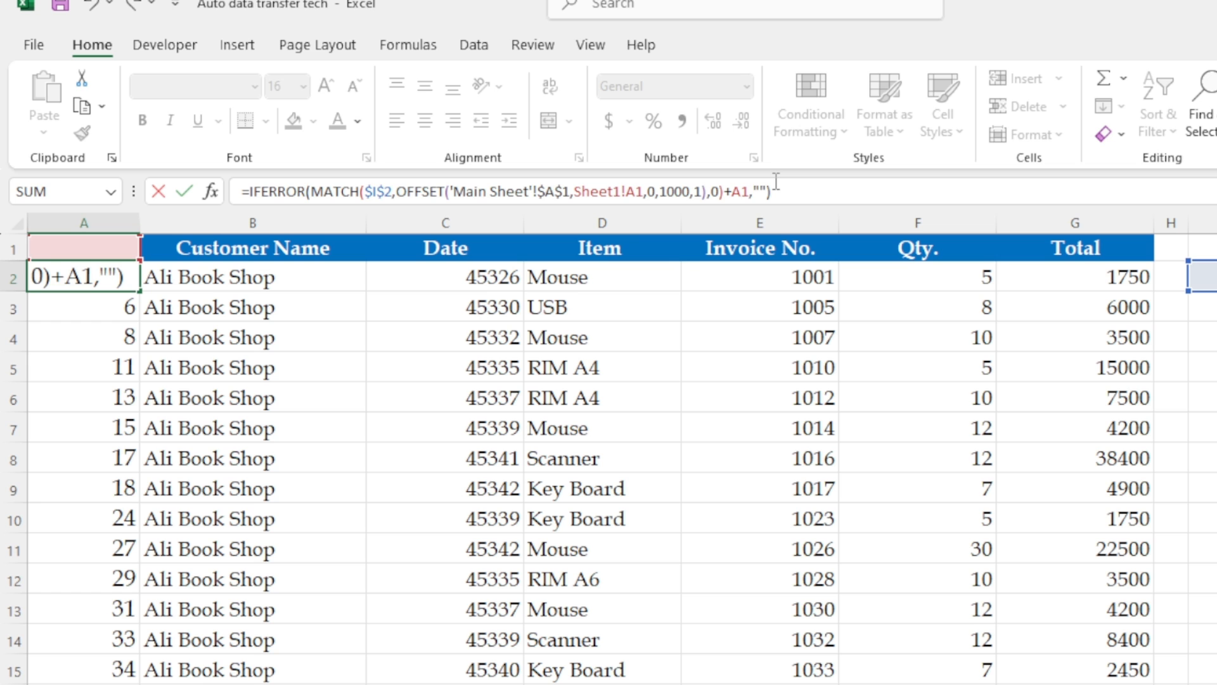
{"action": "key", "text": "Return"}
Fill the IFERROR row-number formula from A2 down to A24.
{"action": "left_click", "coordinate": [104, 278]}
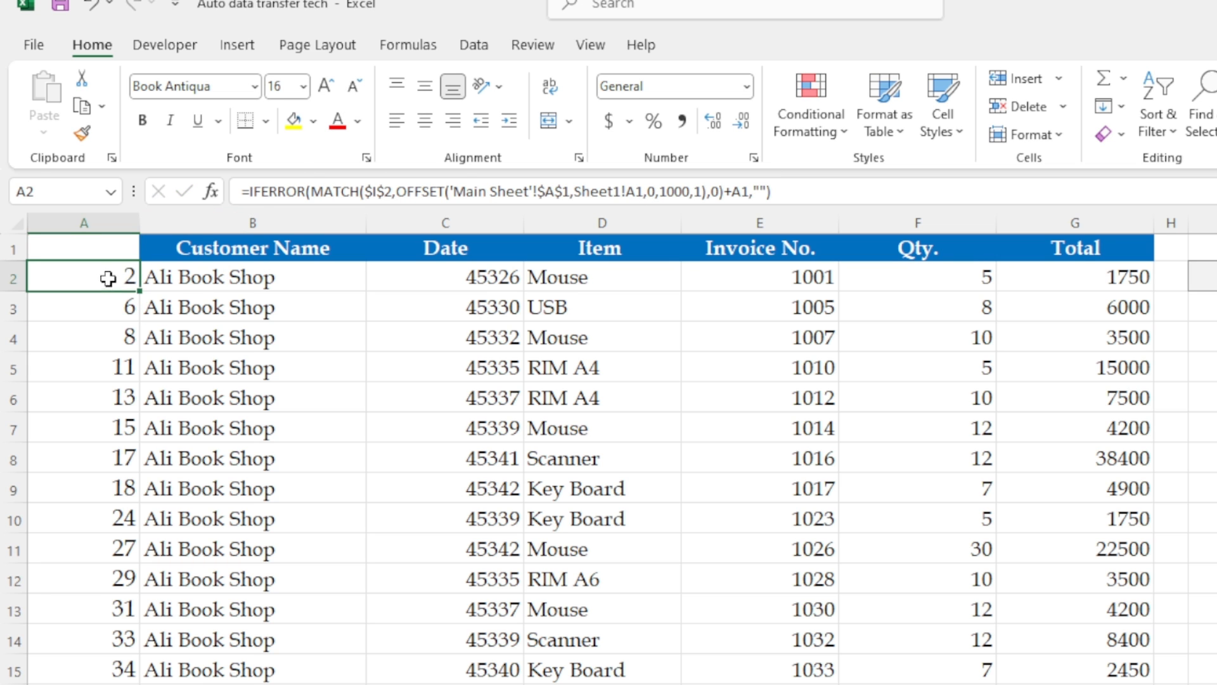
{"action": "left_click_drag", "start_coordinate": [139, 291], "coordinate": [122, 625]}
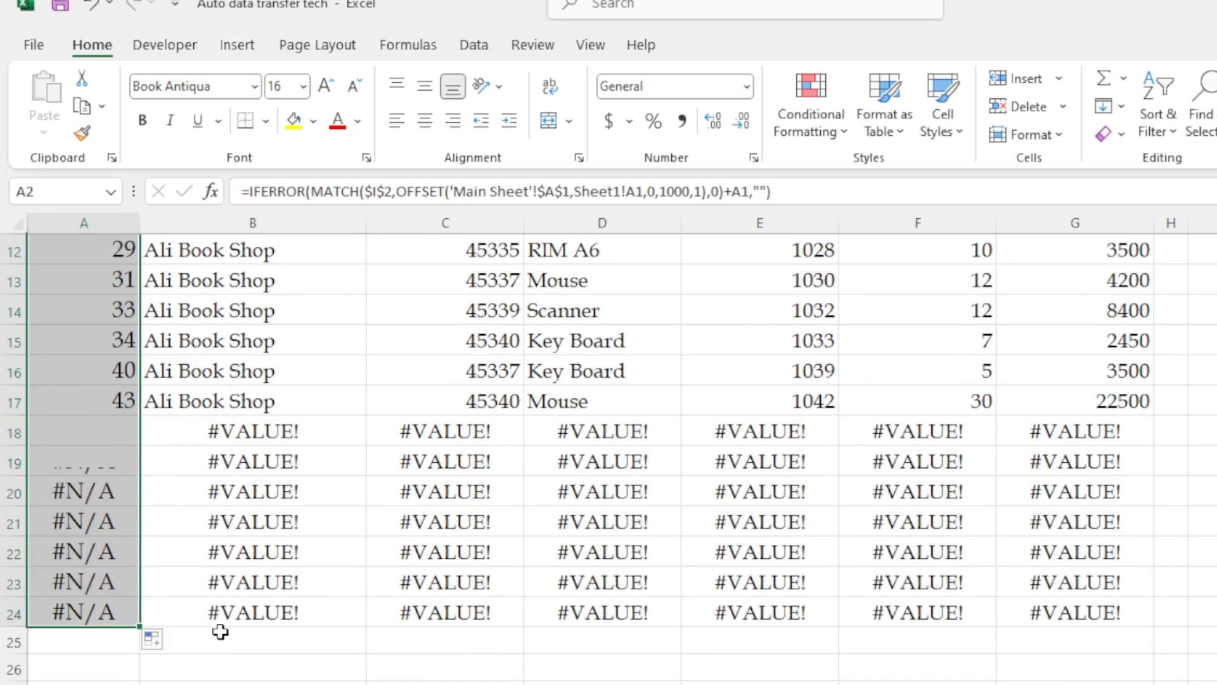
{"action": "left_click", "coordinate": [127, 489]}
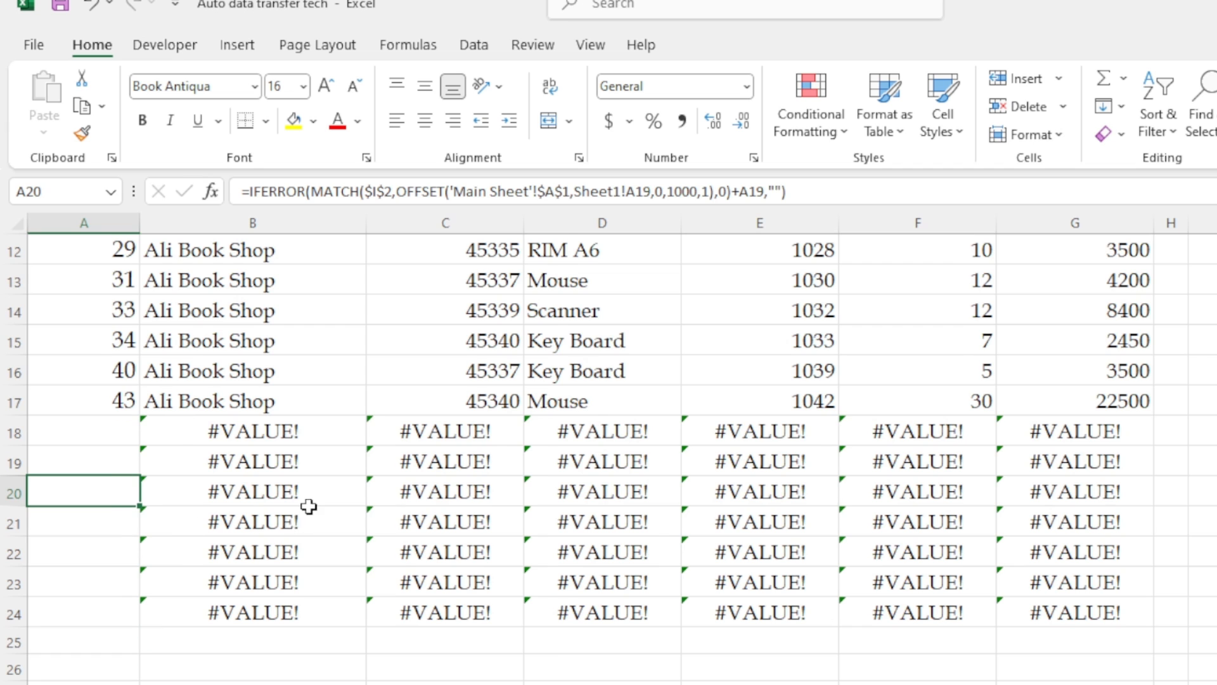
Wrap B2's INDEX formula in IFERROR, with an empty string "" as the value if error.
{"action": "scroll", "coordinate": [310, 506], "scroll_direction": "up", "scroll_amount": 4}
{"action": "left_click", "coordinate": [273, 289]}
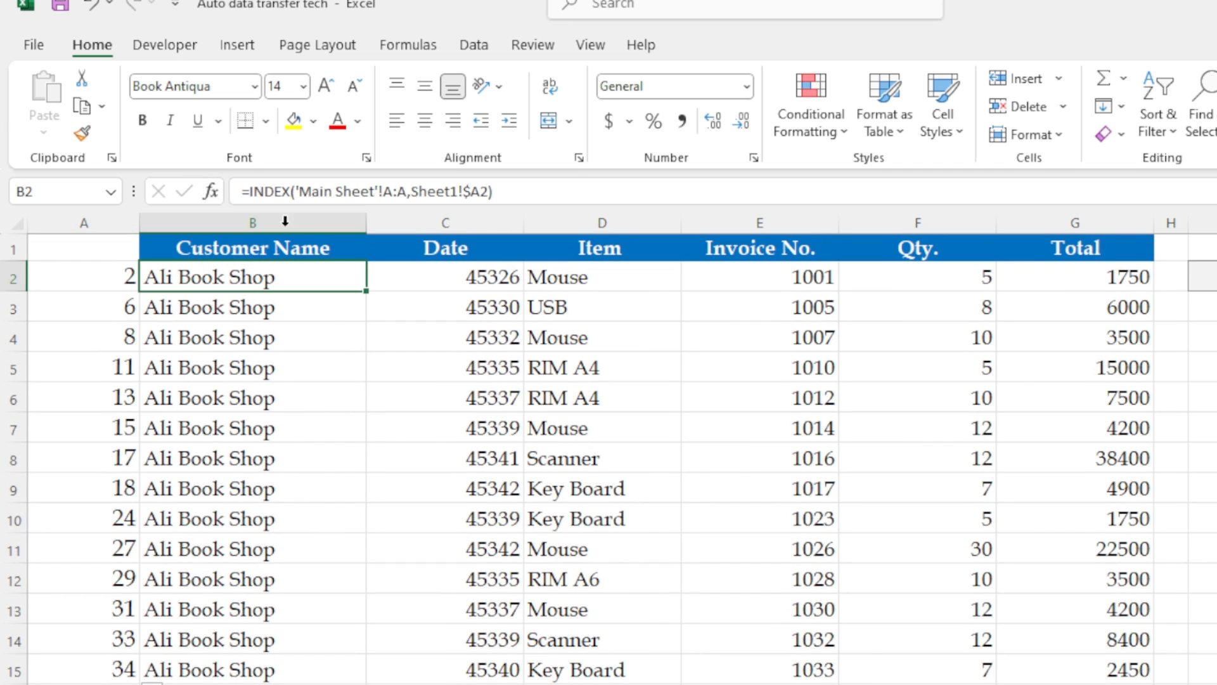
{"action": "left_click", "coordinate": [250, 190]}
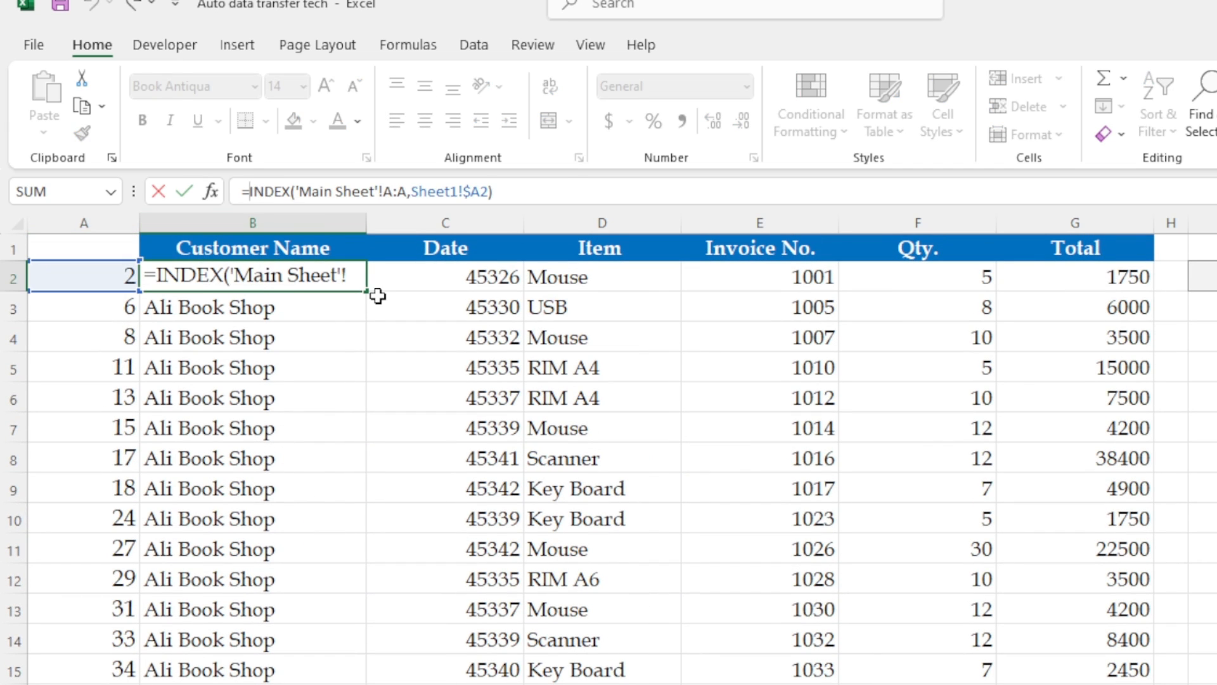
{"action": "type", "text": "ife"}
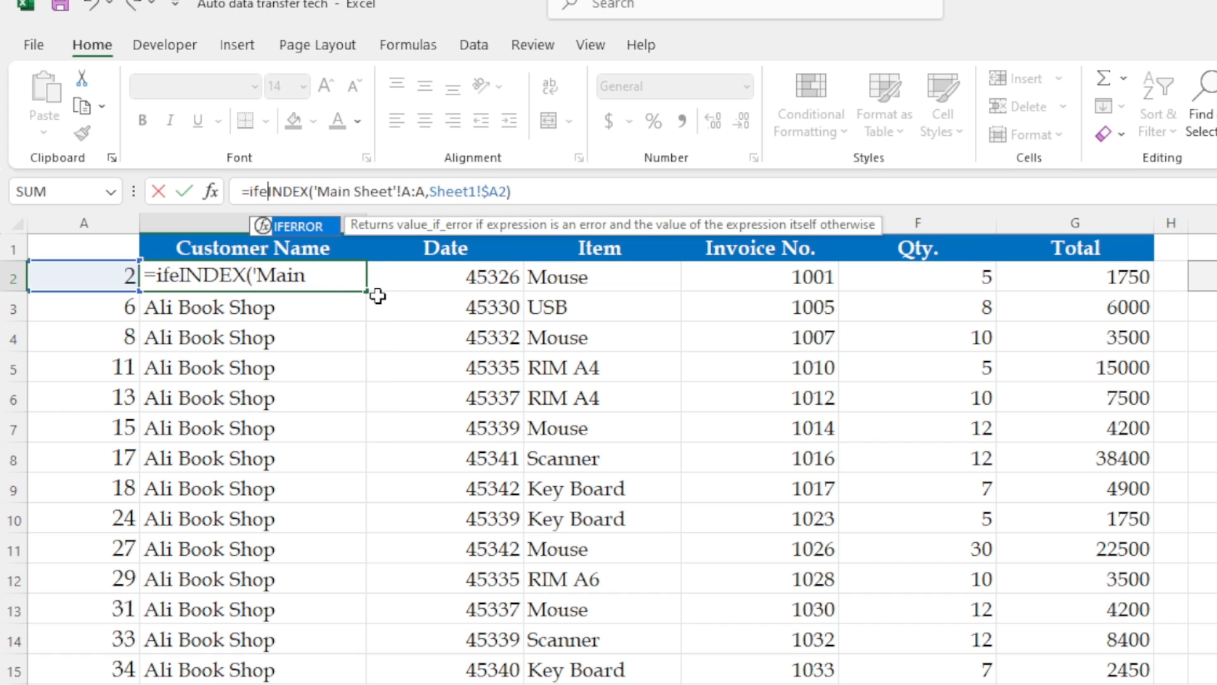
{"action": "key", "text": "Tab"}
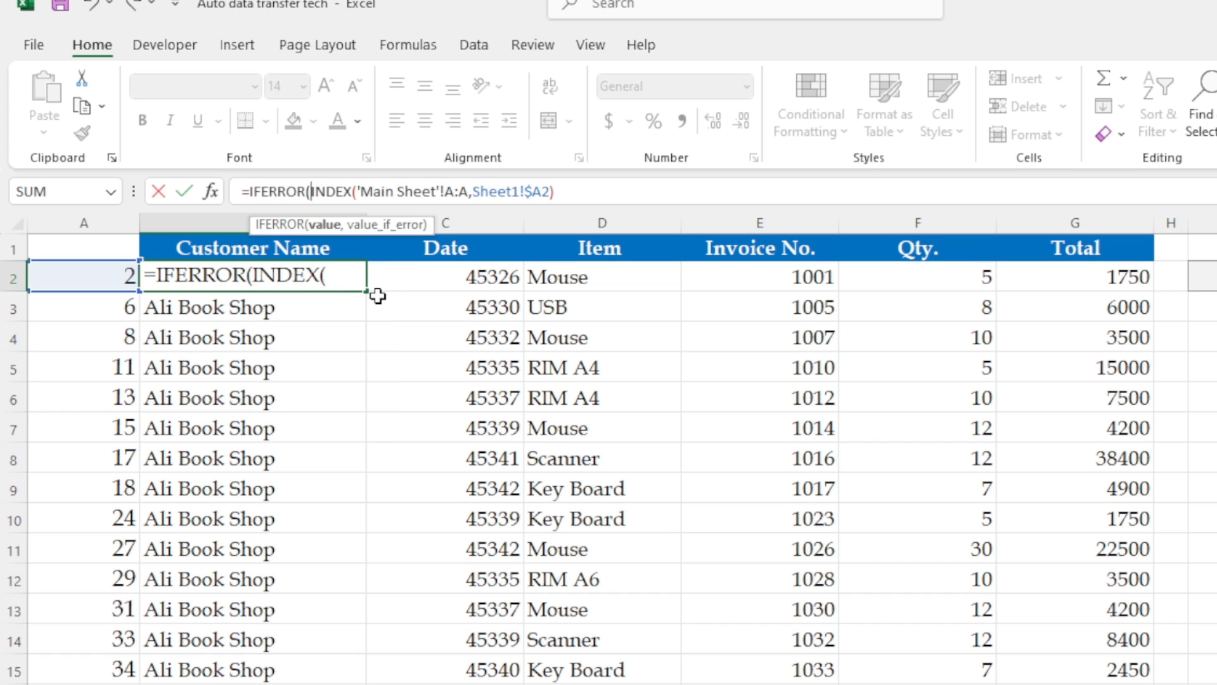
{"action": "left_click", "coordinate": [599, 185]}
{"action": "type", "text": ",\"\")"}
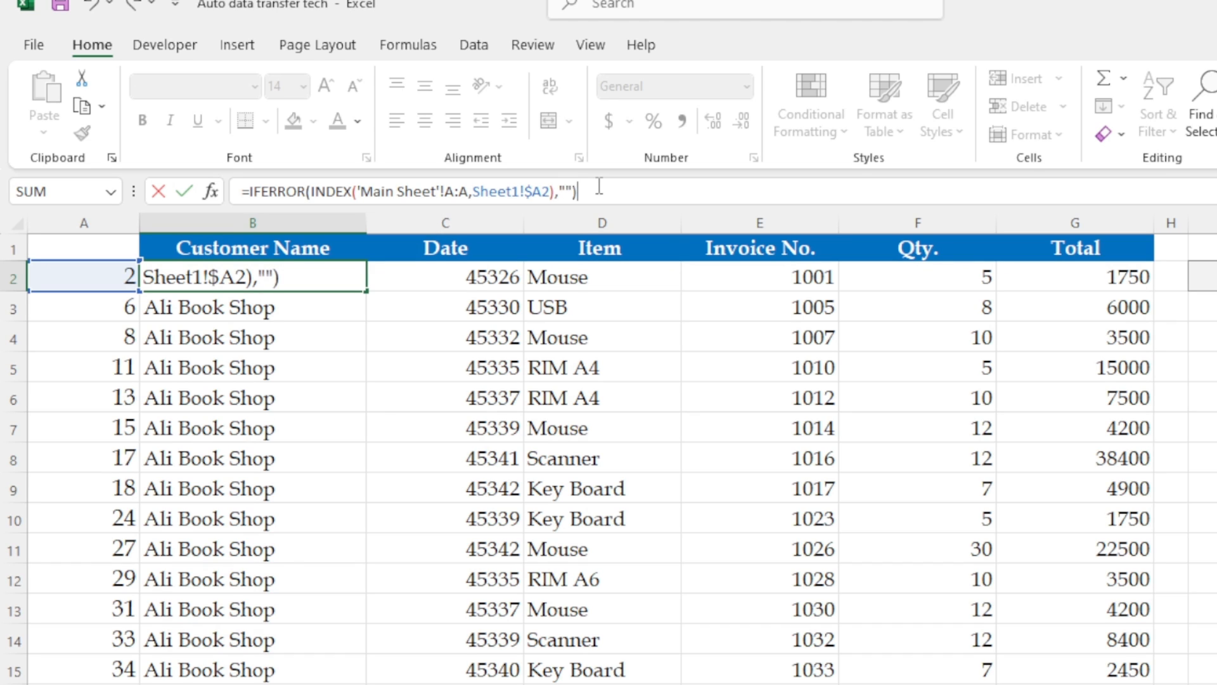
{"action": "key", "text": "Return"}
Fill the IFERROR INDEX formula from B2 across to G2, and copy that row of formulas down to row 24.
{"action": "left_click", "coordinate": [325, 267]}
{"action": "left_click_drag", "start_coordinate": [367, 291], "coordinate": [1117, 296]}
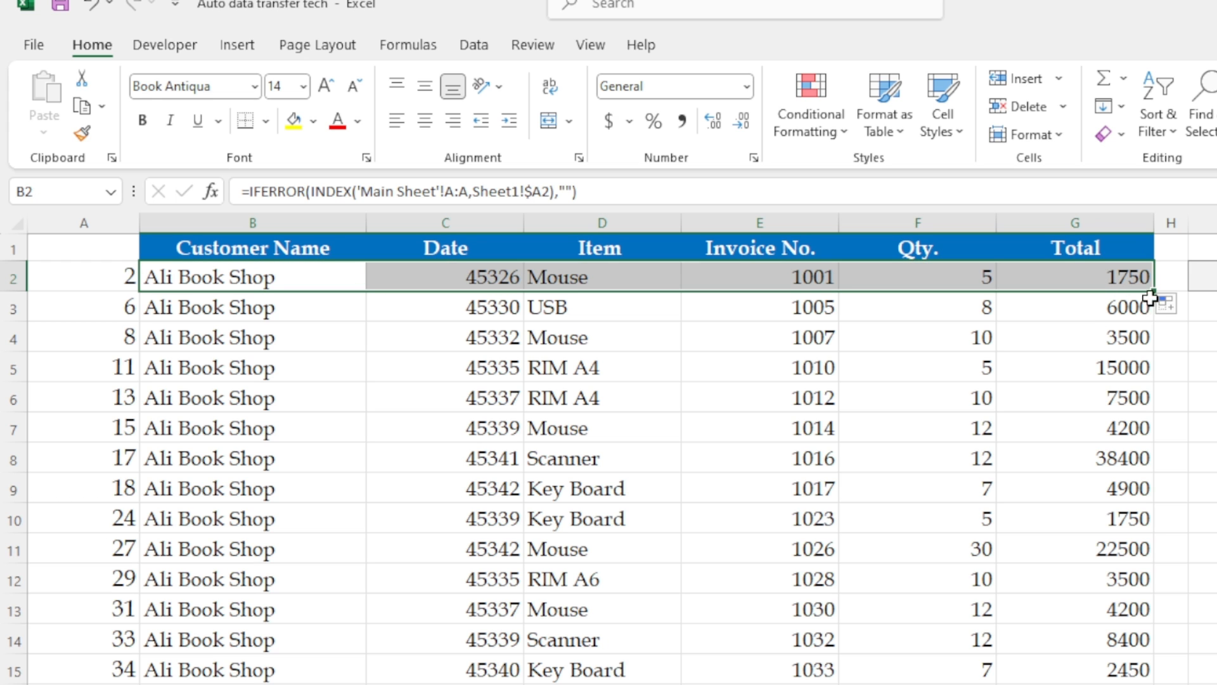
{"action": "left_click_drag", "start_coordinate": [1155, 291], "coordinate": [1151, 654]}
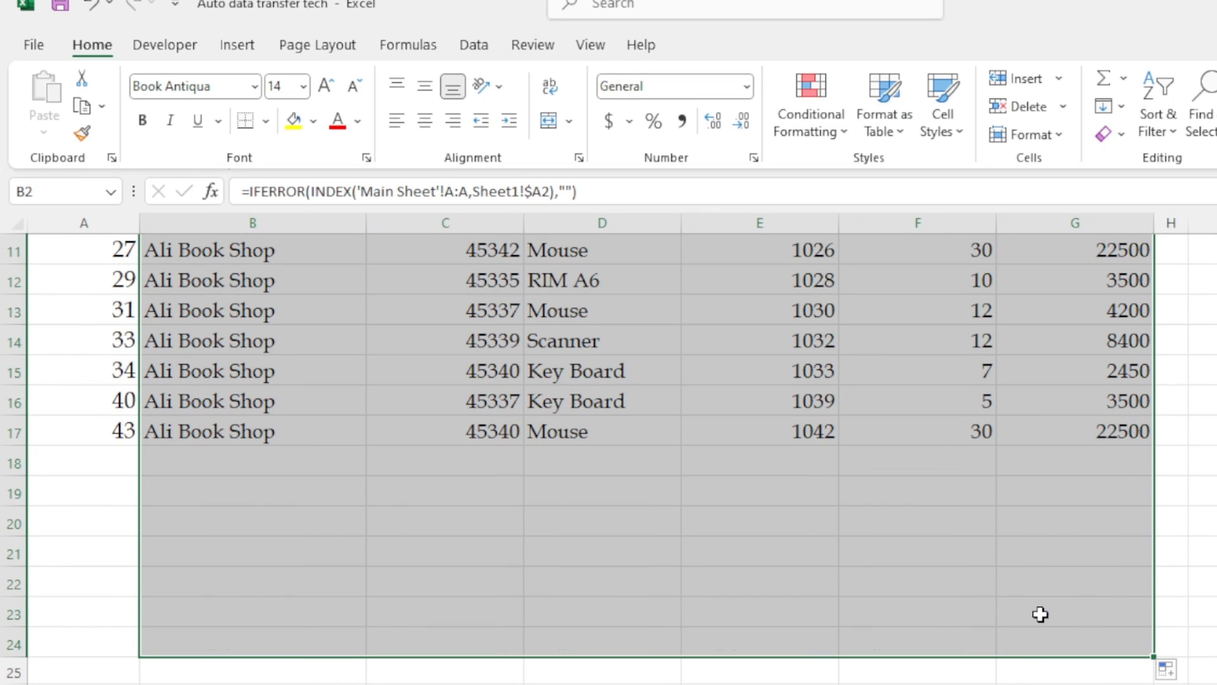
{"action": "scroll", "coordinate": [985, 615], "scroll_direction": "up", "scroll_amount": 4}
{"action": "left_click", "coordinate": [1033, 540]}
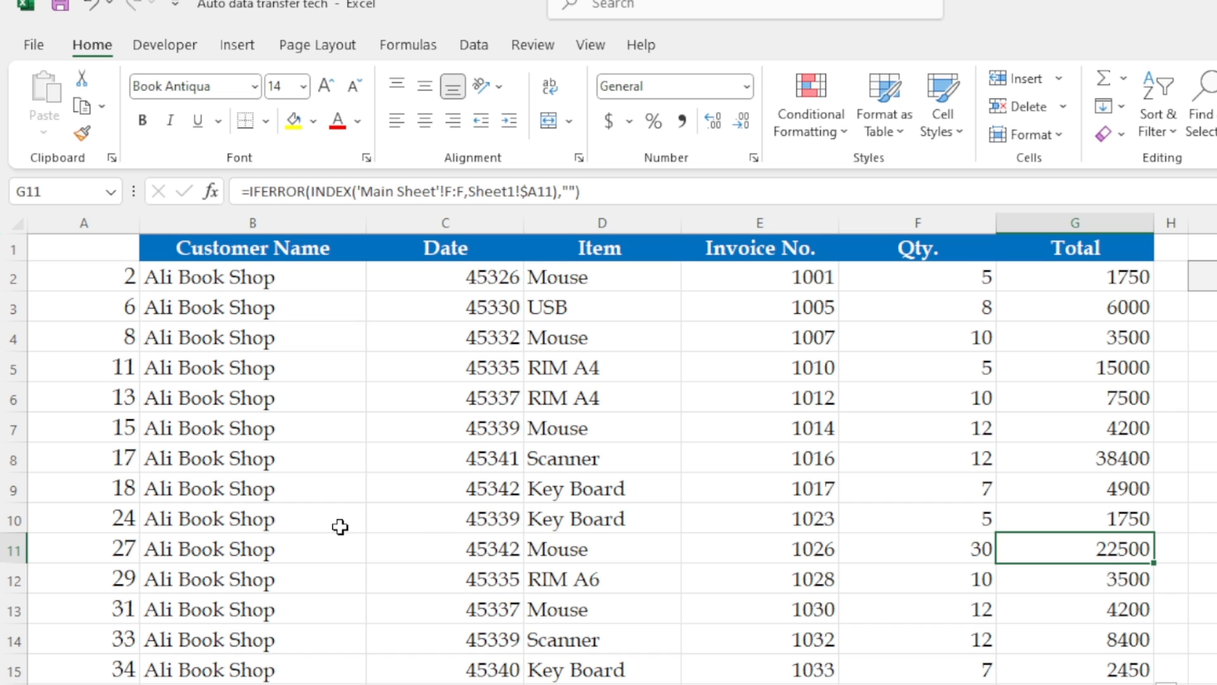
{"action": "left_click", "coordinate": [303, 463]}
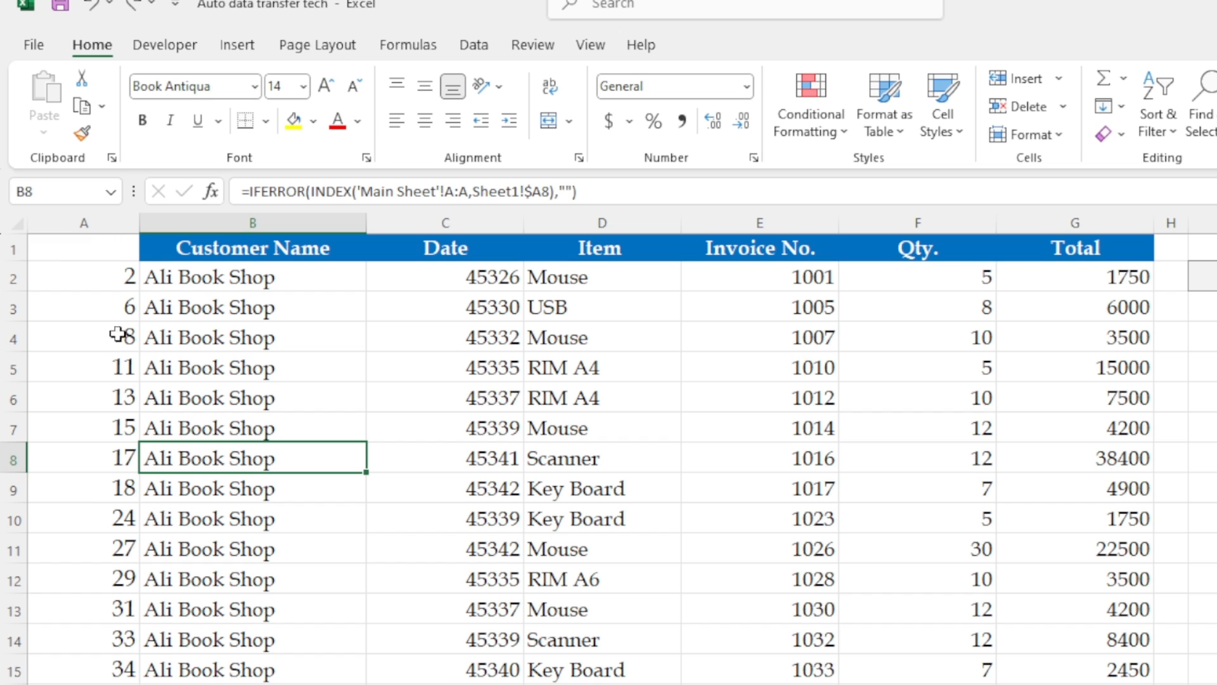
Disguise helper column A by setting its font color to white and narrowing the column.
{"action": "left_click", "coordinate": [95, 222]}
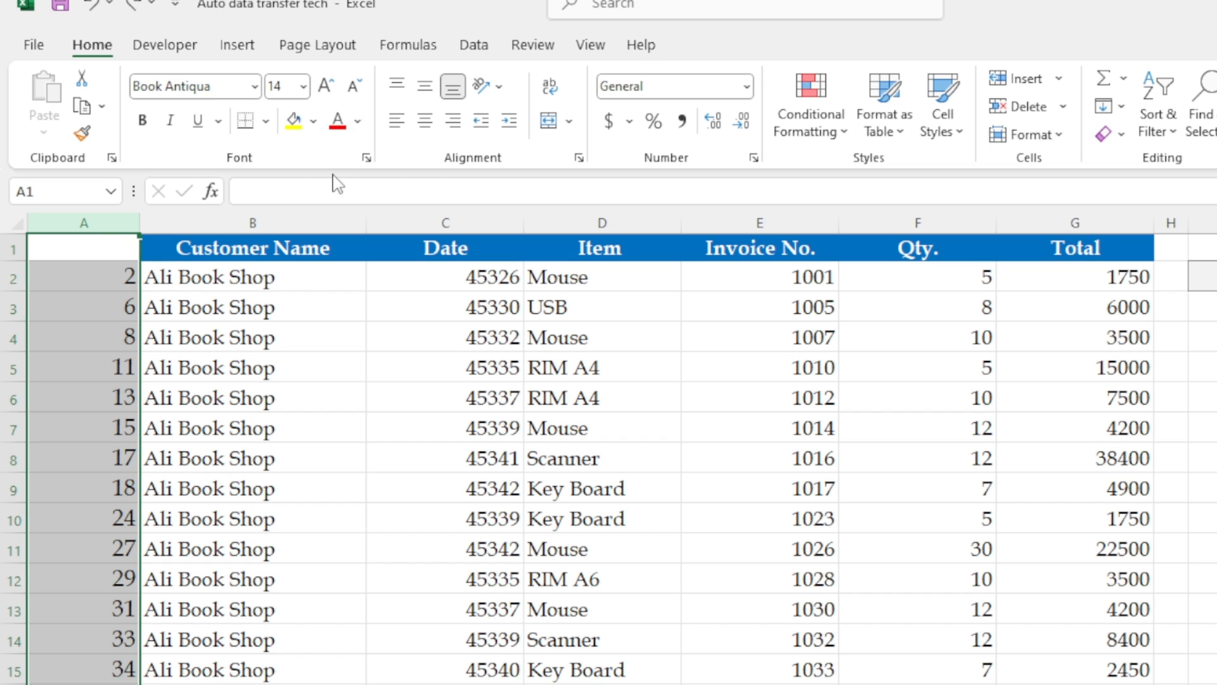
{"action": "left_click", "coordinate": [357, 121]}
{"action": "left_click", "coordinate": [346, 208]}
{"action": "left_click_drag", "start_coordinate": [135, 225], "coordinate": [50, 235]}
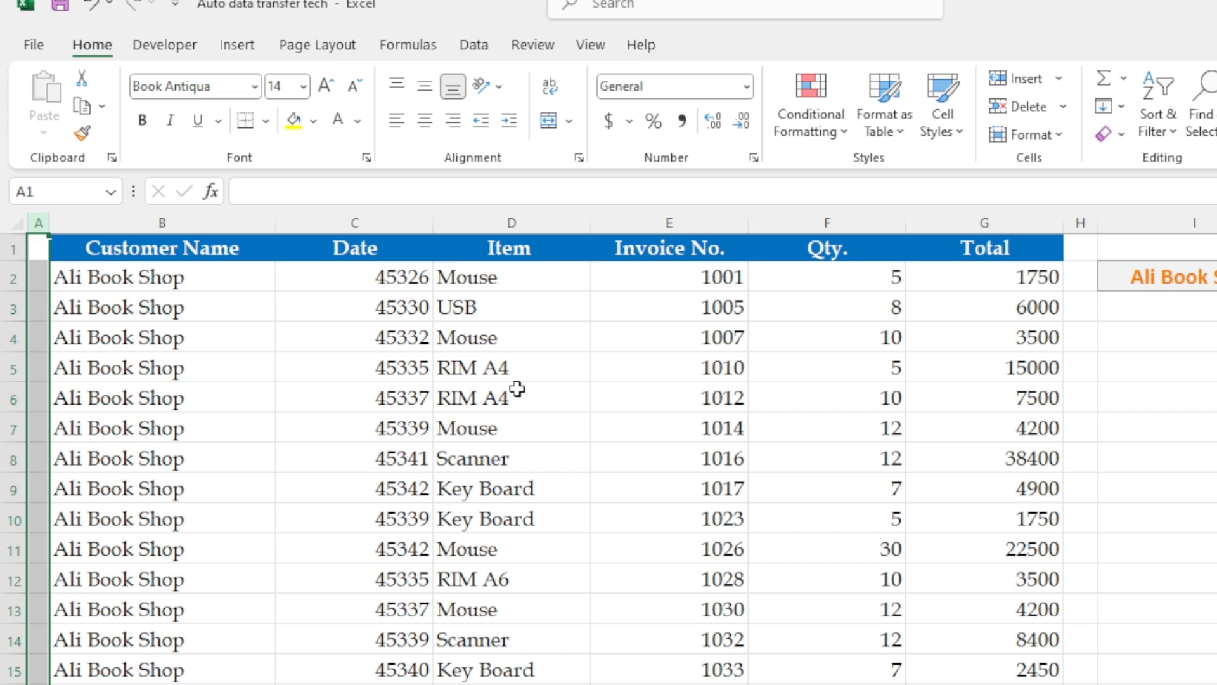
{"action": "left_click", "coordinate": [596, 396]}
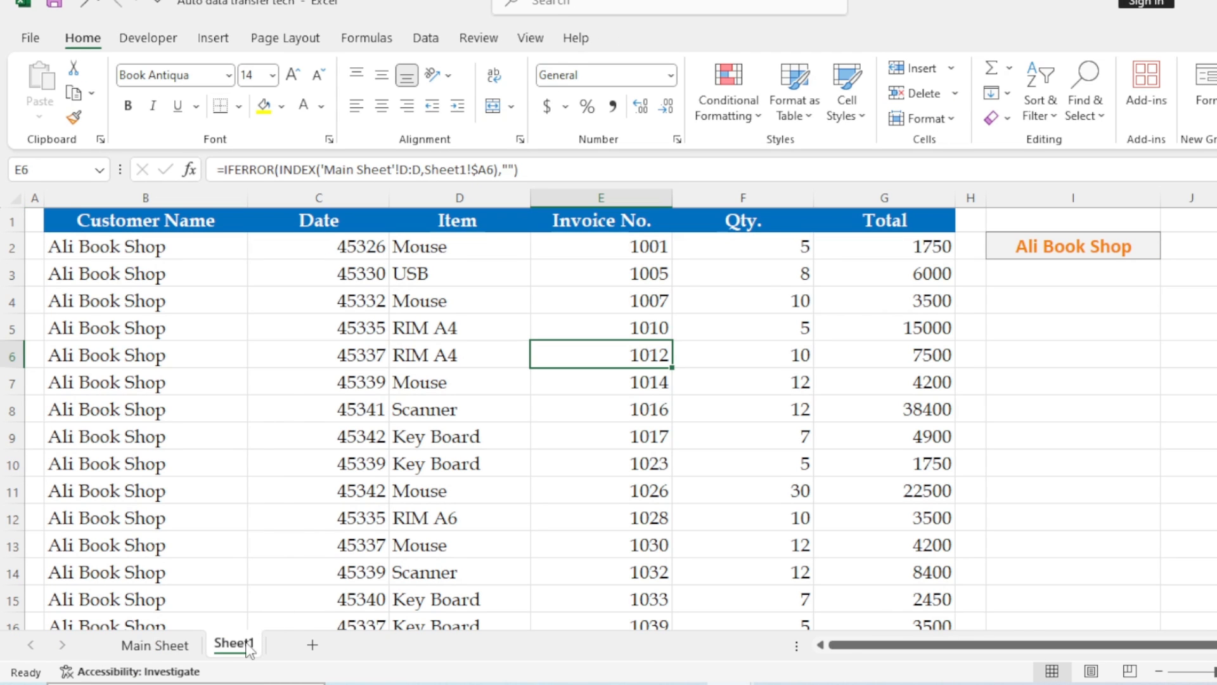
Rename Sheet1 as "Ali Book Shop".
{"action": "right_click", "coordinate": [247, 647]}
{"action": "left_click", "coordinate": [298, 431]}
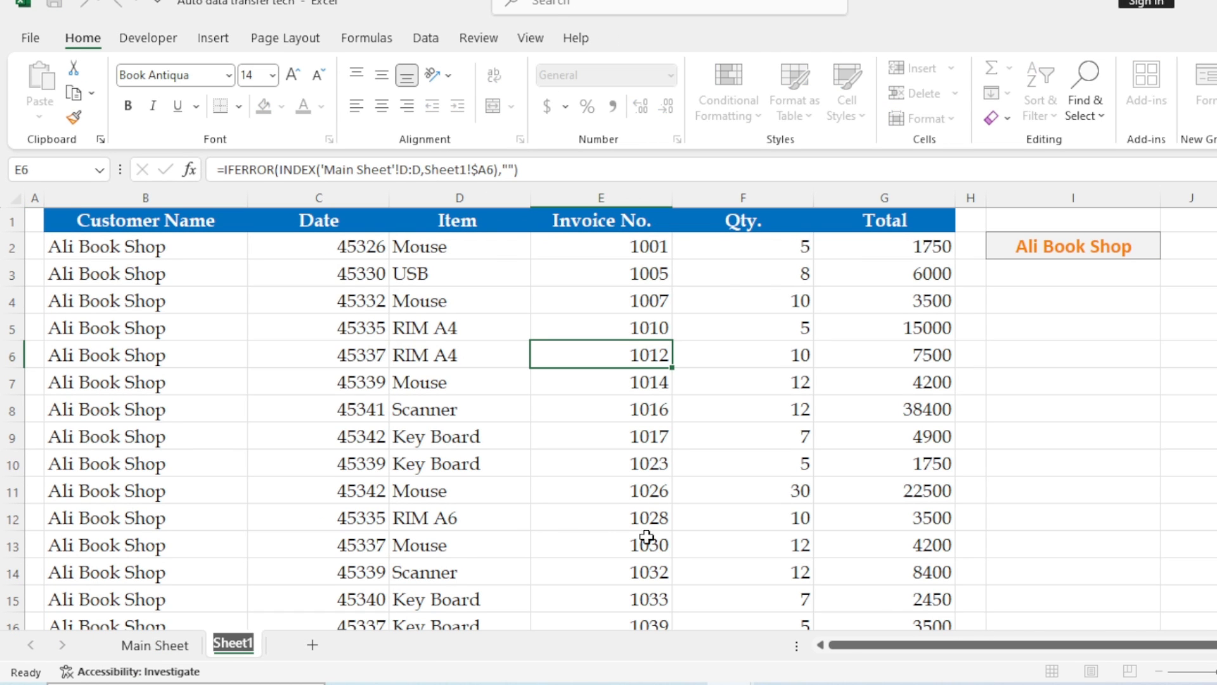
{"action": "type", "text": "Ali"}
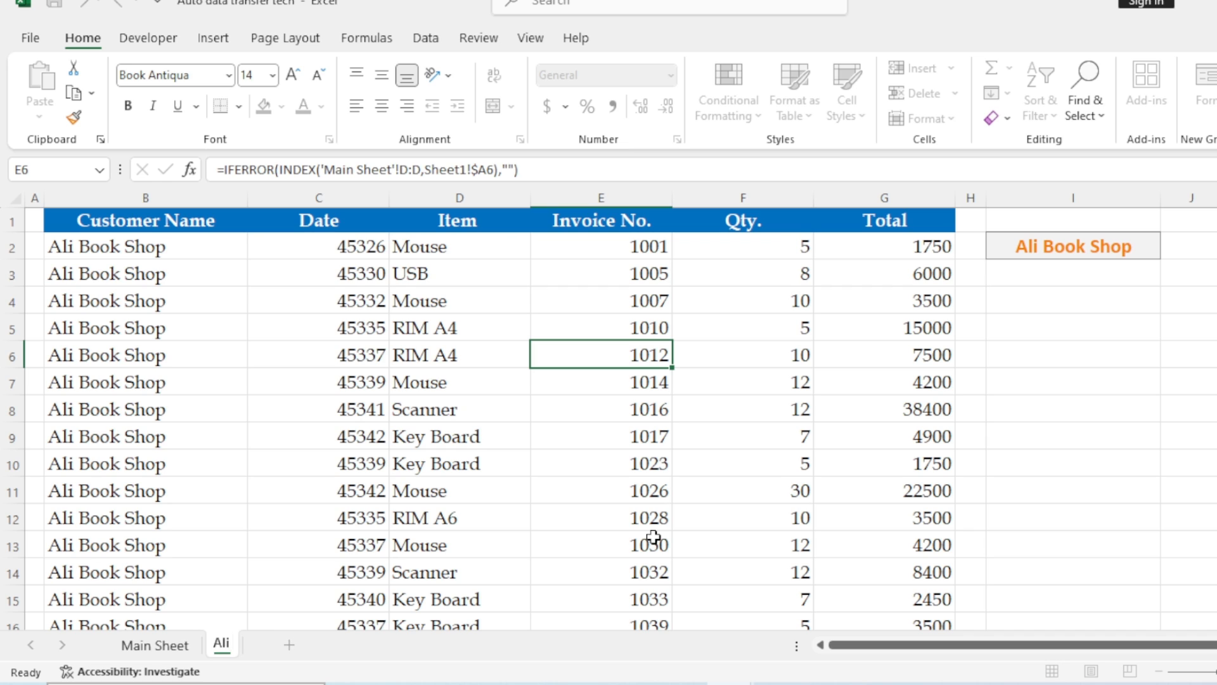
{"action": "type", "text": " Book"}
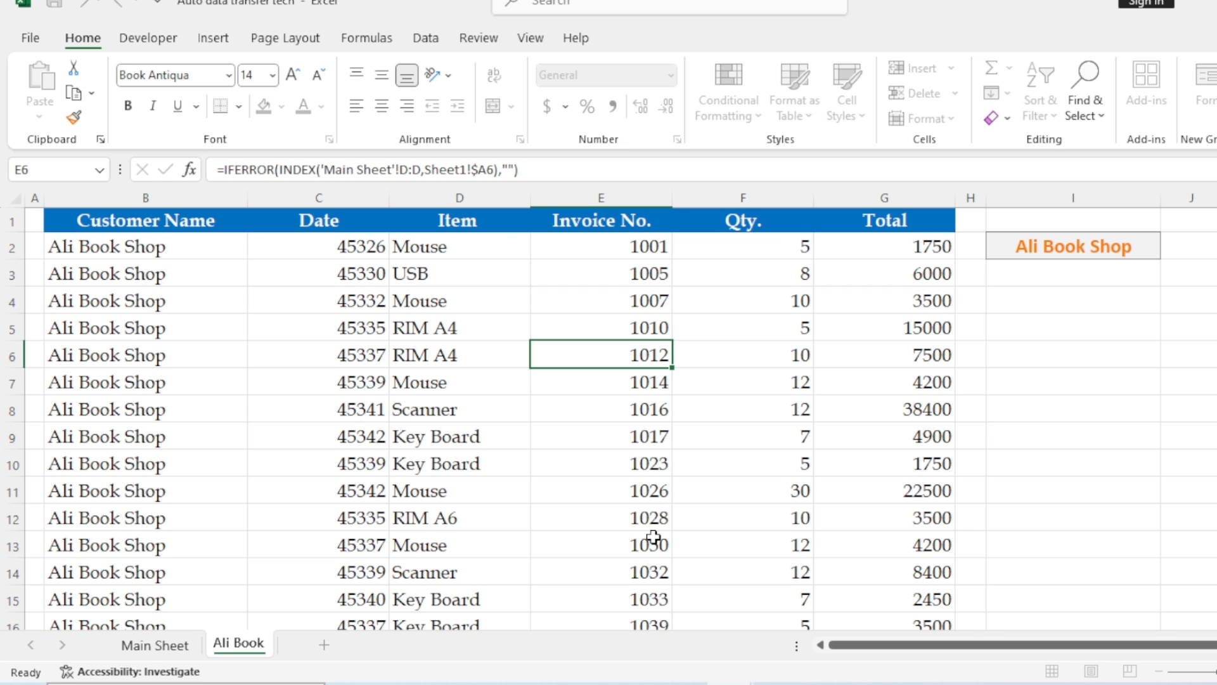
{"action": "type", "text": " Shop"}
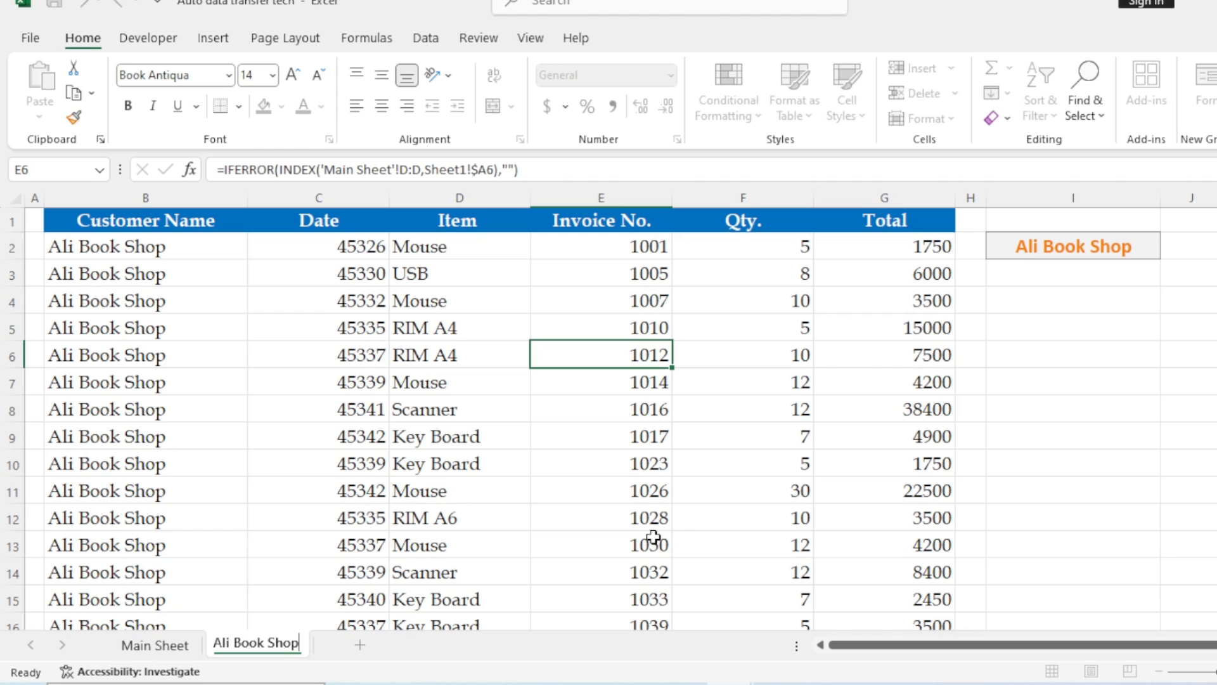
{"action": "left_click", "coordinate": [518, 538]}
Create a copy of the Ali Book Shop sheet in the same workbook, placed before the original.
{"action": "right_click", "coordinate": [261, 653]}
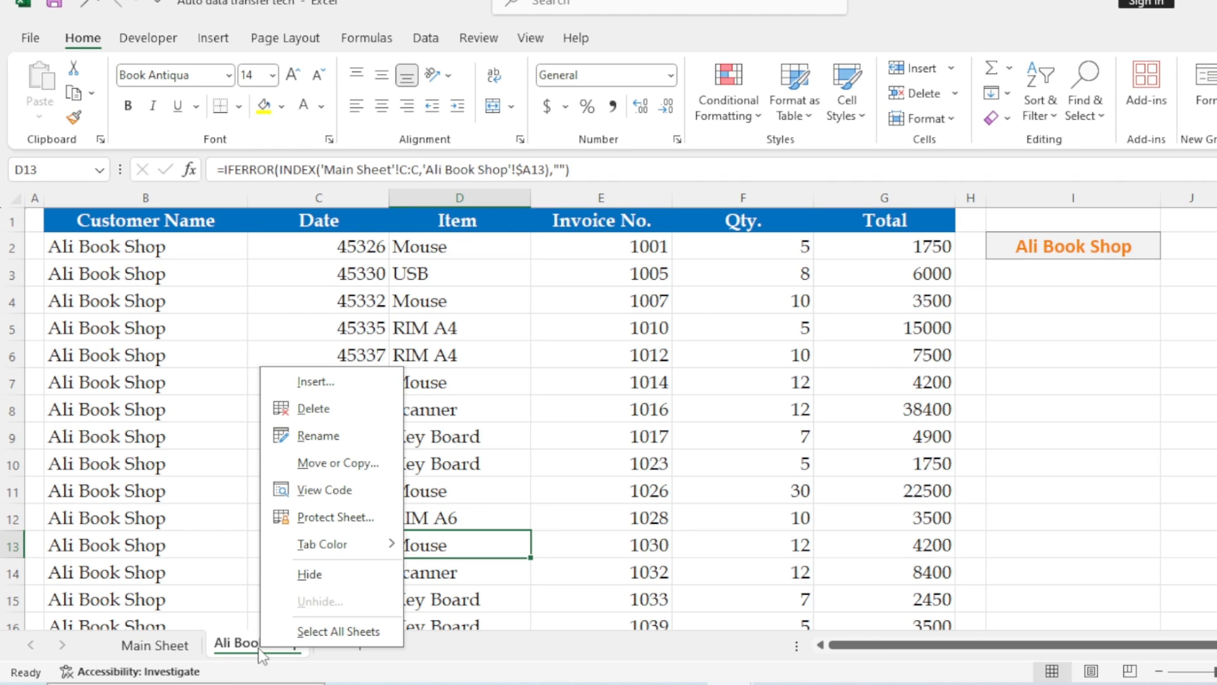
{"action": "left_click", "coordinate": [346, 464]}
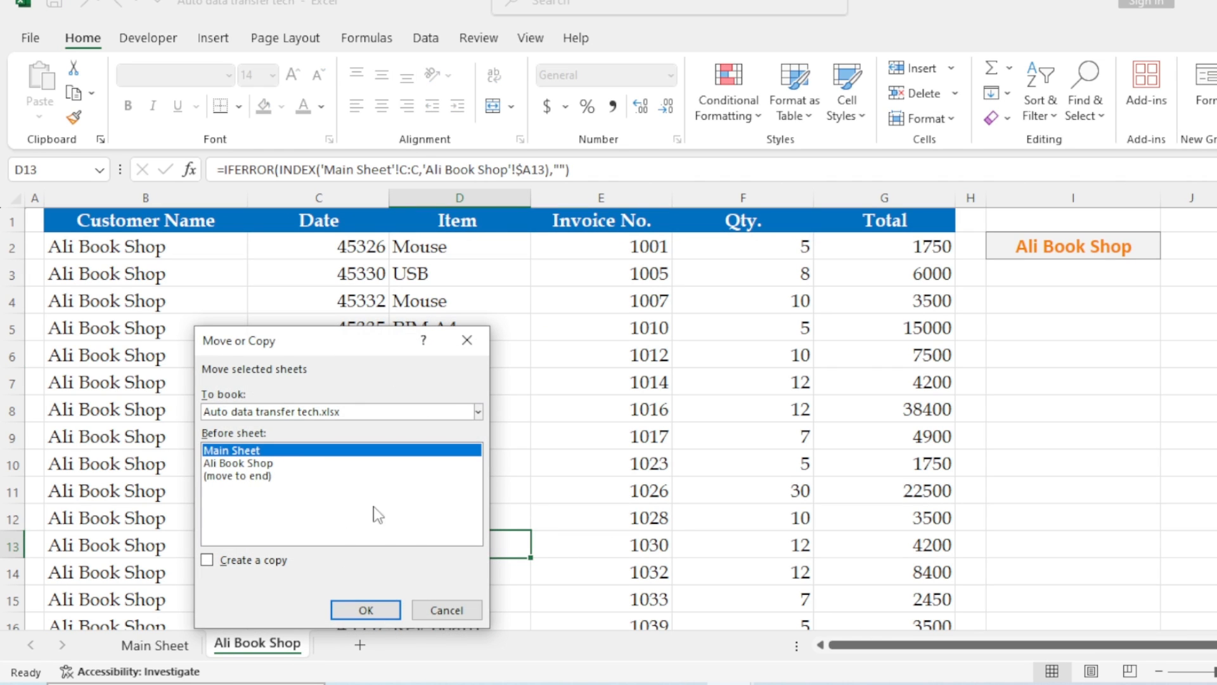
{"action": "left_click_drag", "start_coordinate": [314, 346], "coordinate": [359, 256]}
{"action": "left_click", "coordinate": [282, 375]}
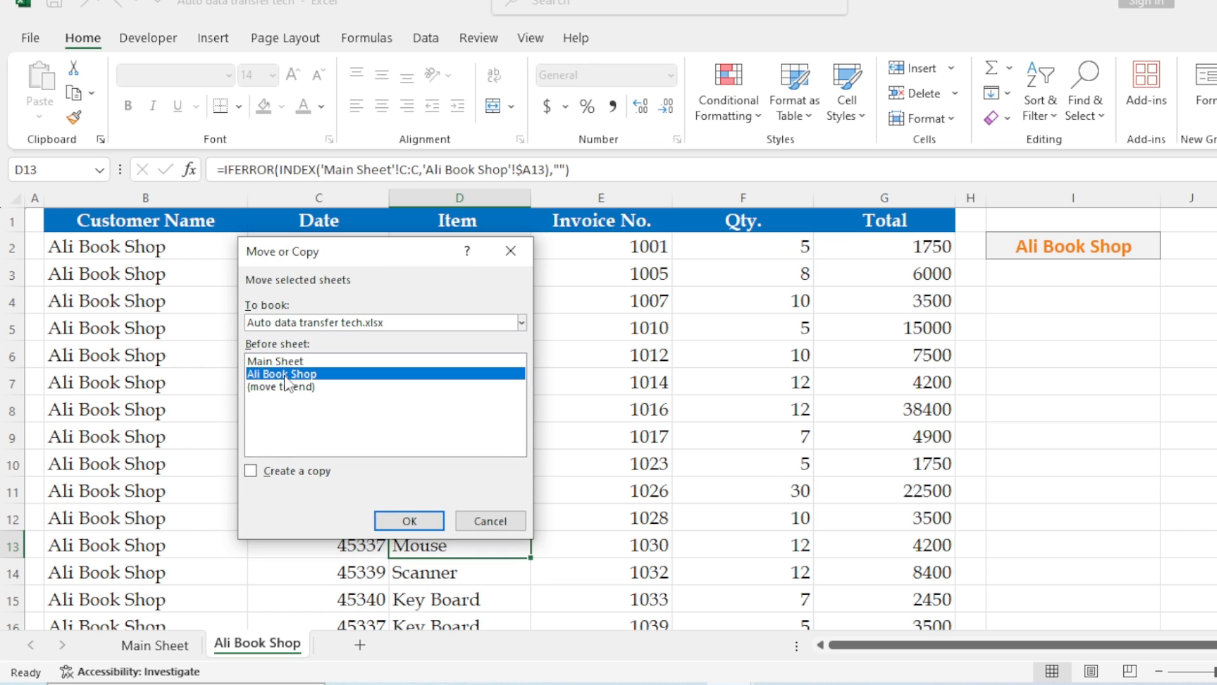
{"action": "left_click", "coordinate": [271, 474]}
{"action": "left_click", "coordinate": [409, 523]}
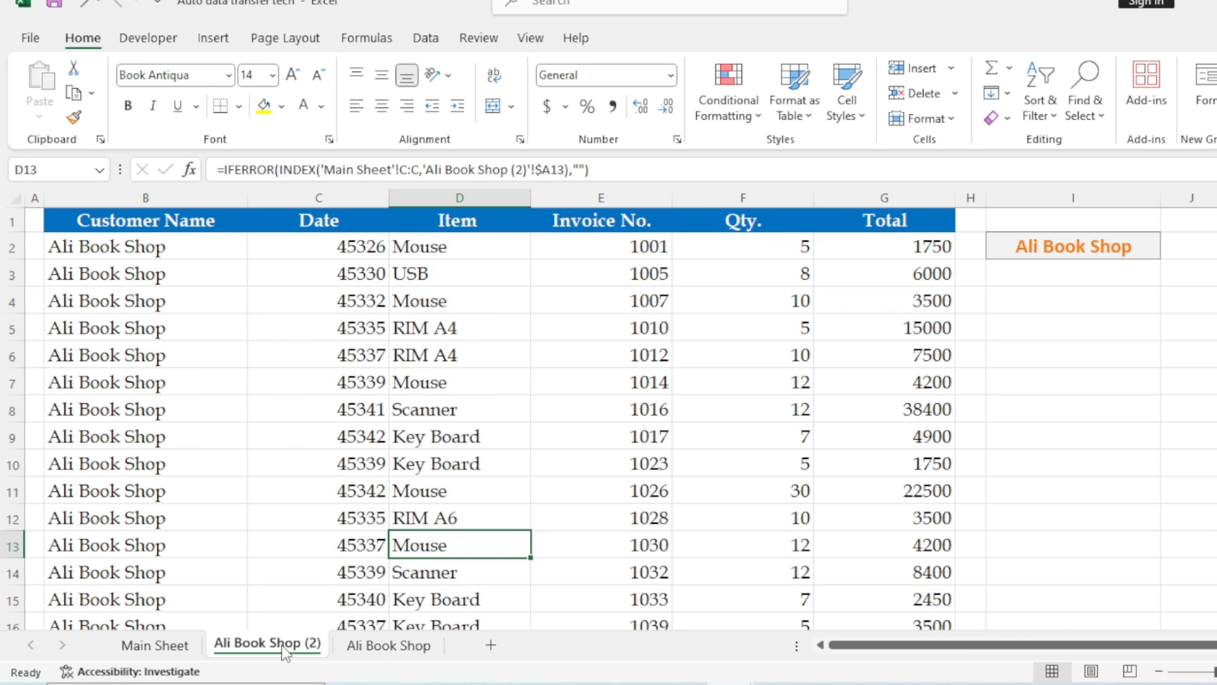
Change the customer name in cell I2 of the copied sheet to "Friends Book Shop".
{"action": "double_click", "coordinate": [1040, 246]}
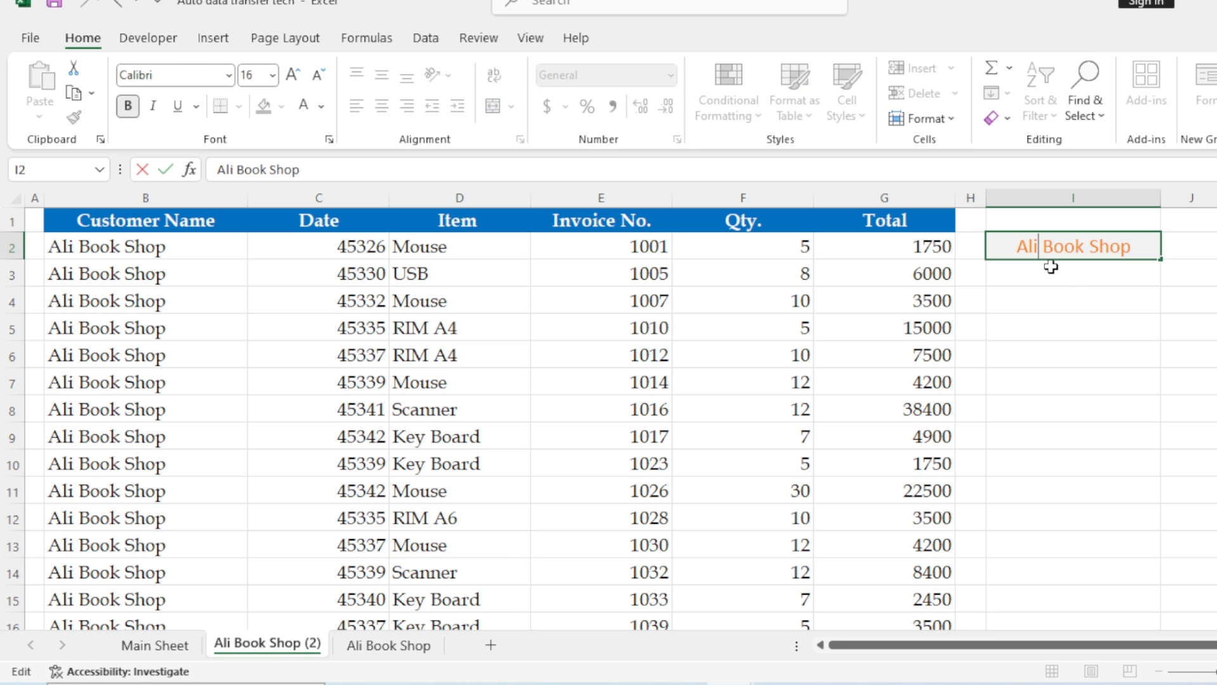
{"action": "key", "text": "BackSpace"}
{"action": "key", "text": "BackSpace"}
{"action": "key", "text": "BackSpace"}
{"action": "type", "text": "Friend"}
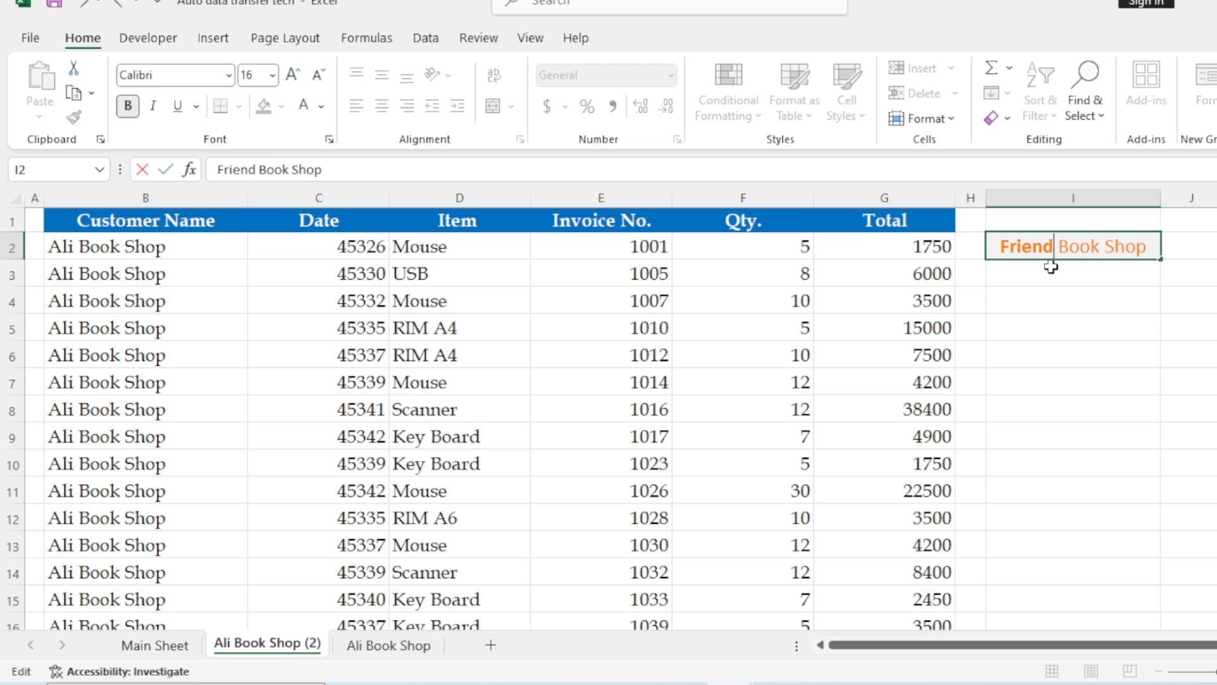
{"action": "type", "text": "s"}
{"action": "key", "text": "Return"}
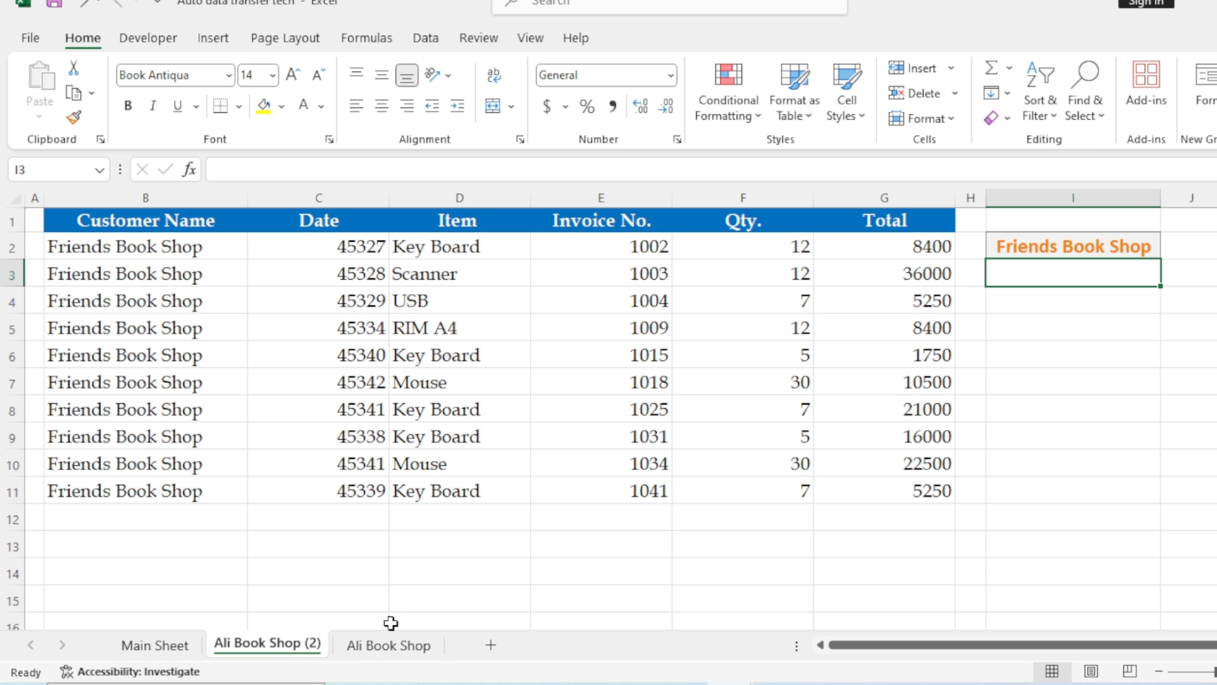
Rename the sheet "Ali Book Shop (2)" as "Friends Book Shop".
{"action": "right_click", "coordinate": [302, 653]}
{"action": "left_click", "coordinate": [377, 432]}
{"action": "left_click", "coordinate": [231, 642]}
{"action": "key", "text": "BackSpace"}
{"action": "key", "text": "BackSpace"}
{"action": "key", "text": "BackSpace"}
{"action": "type", "text": "Friends"}
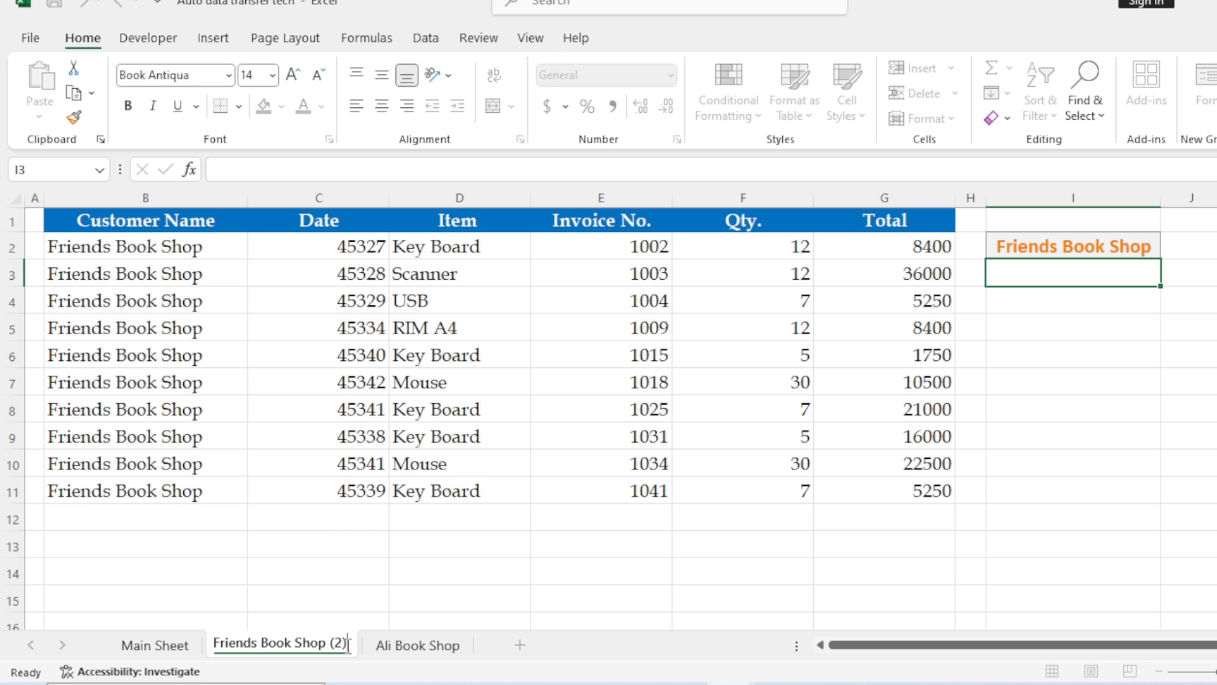
{"action": "key", "text": "BackSpace"}
{"action": "key", "text": "BackSpace"}
{"action": "key", "text": "BackSpace"}
{"action": "key", "text": "BackSpace"}
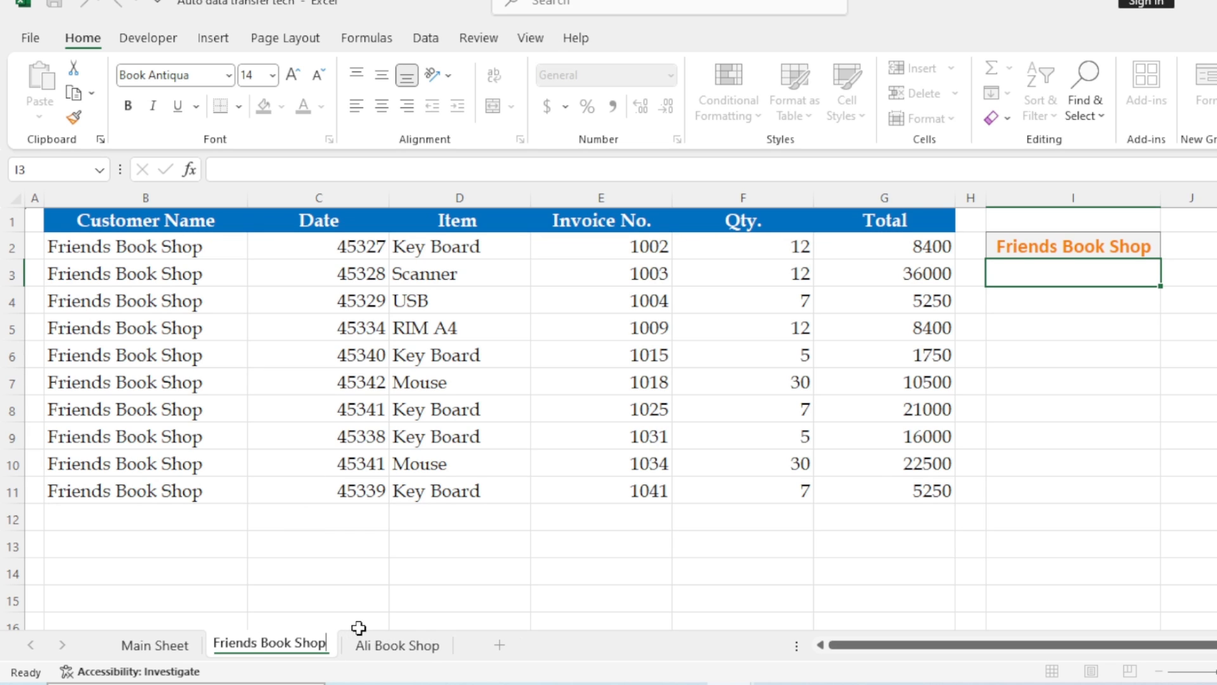
{"action": "left_click", "coordinate": [410, 577]}
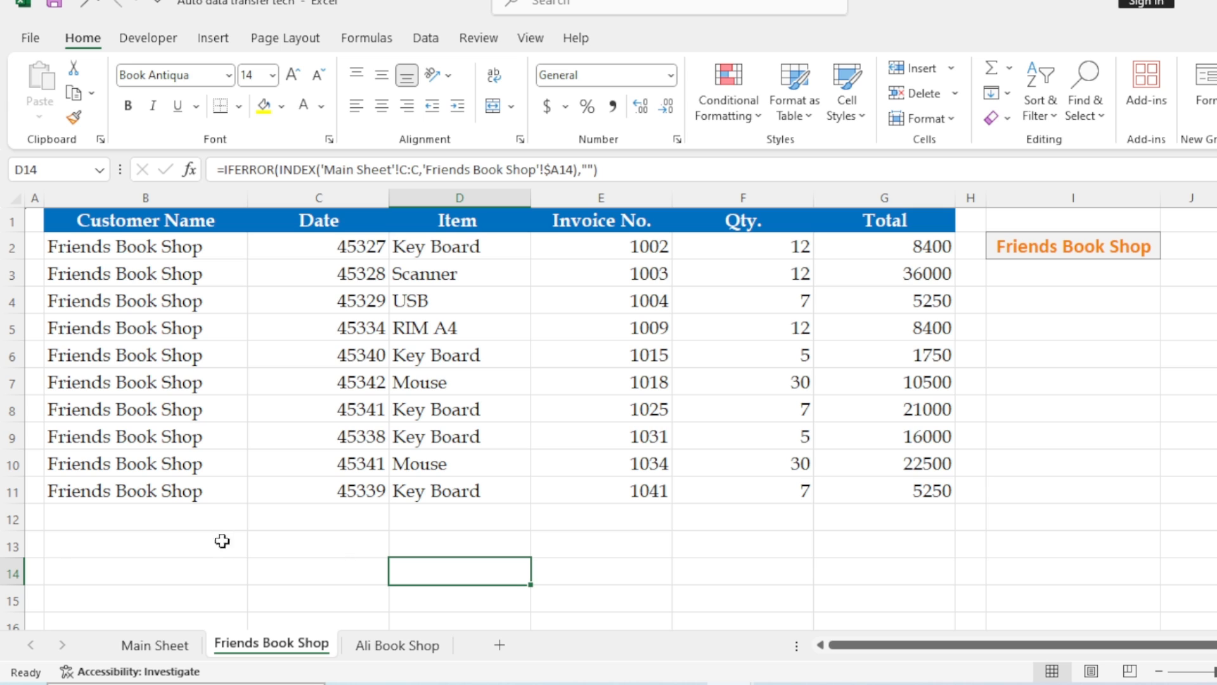
Hide the gridlines on both the Friends Book Shop and Ali Book Shop sheets.
{"action": "left_click", "coordinate": [530, 38]}
{"action": "left_click", "coordinate": [263, 94]}
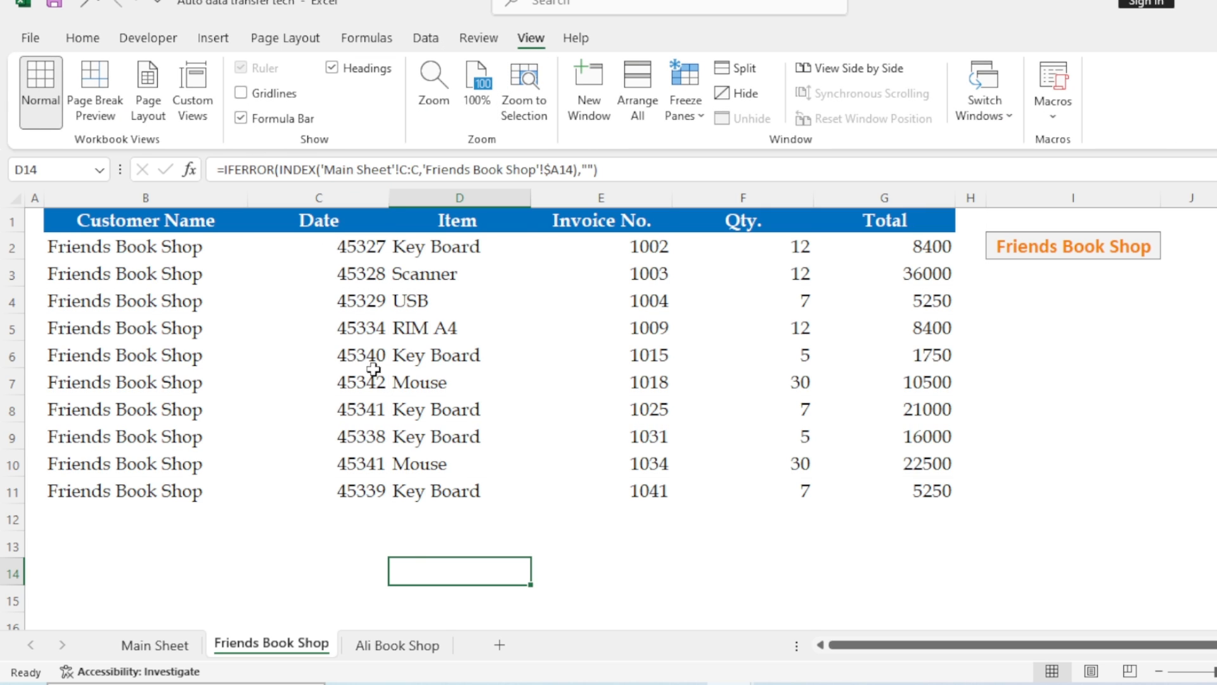
{"action": "left_click", "coordinate": [364, 645]}
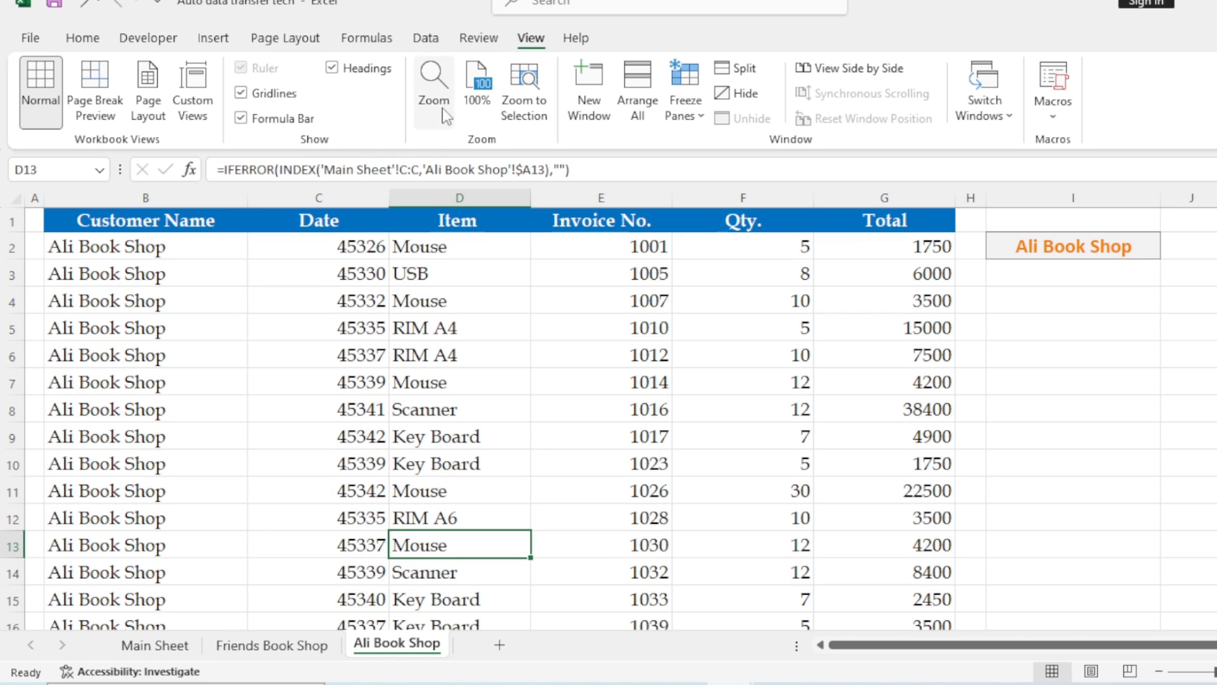
{"action": "left_click", "coordinate": [285, 93]}
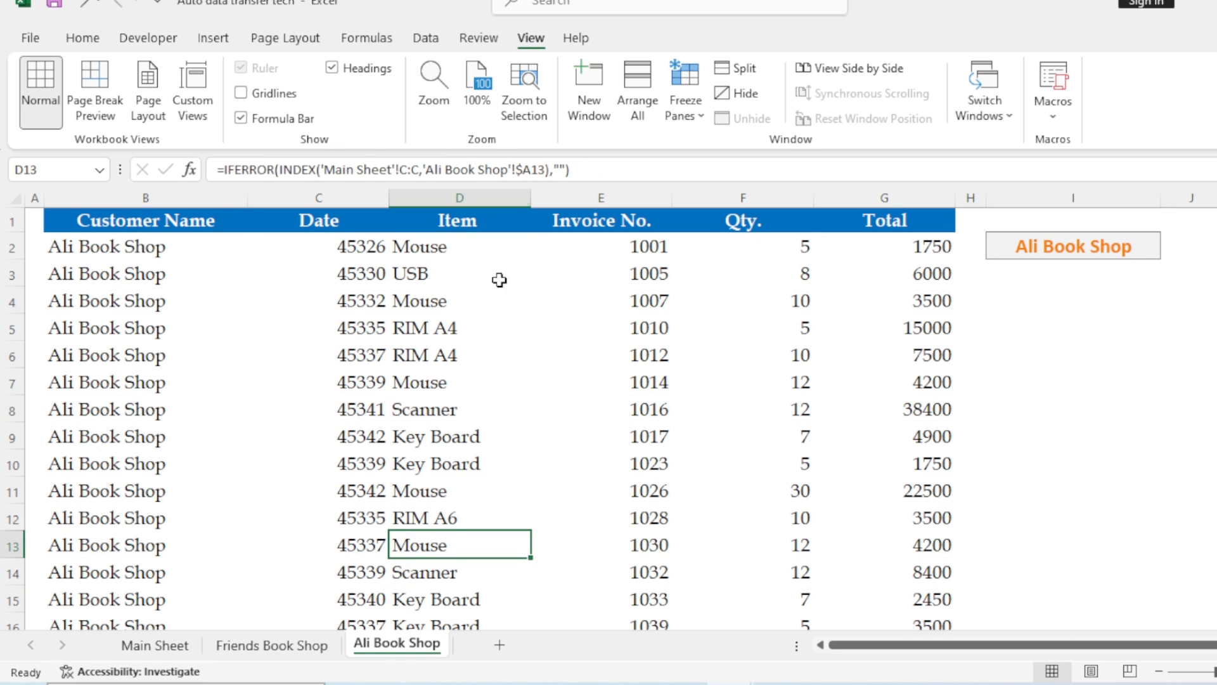
{"action": "left_click", "coordinate": [1097, 458]}
{"action": "left_click", "coordinate": [292, 644]}
Create a copy of the Ali Book Shop sheet in the same workbook, placed between Friends Book Shop and the original.
{"action": "left_click", "coordinate": [400, 651]}
{"action": "right_click", "coordinate": [398, 648]}
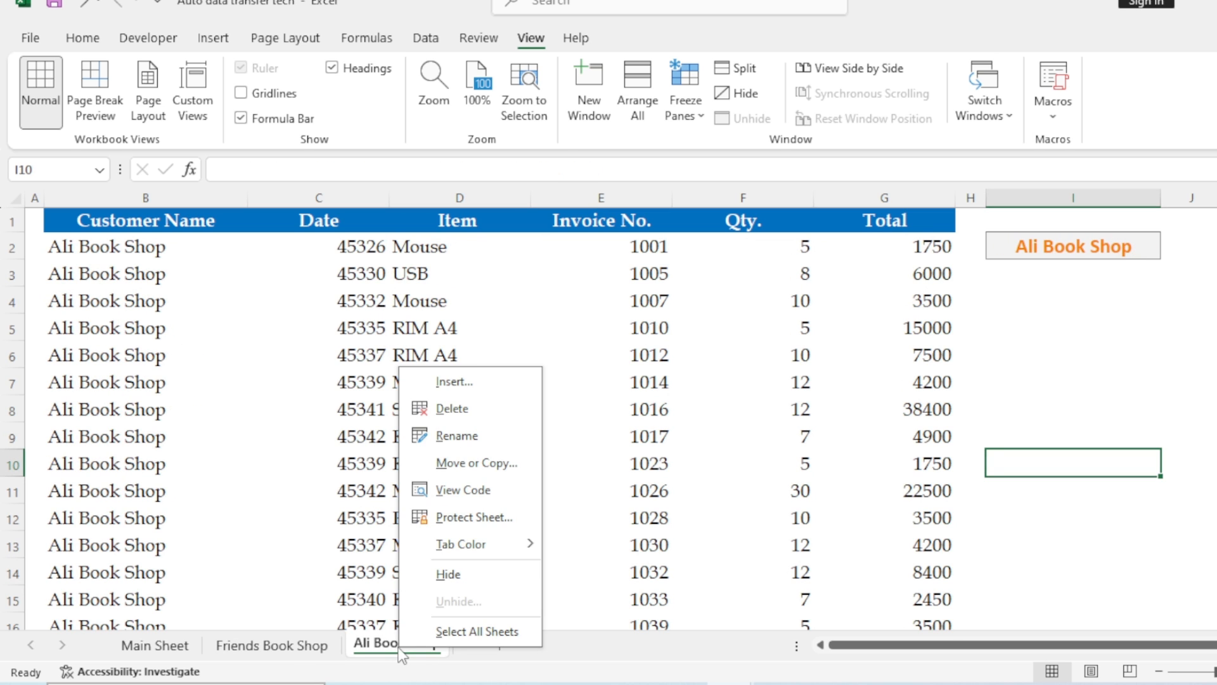
{"action": "left_click", "coordinate": [489, 459]}
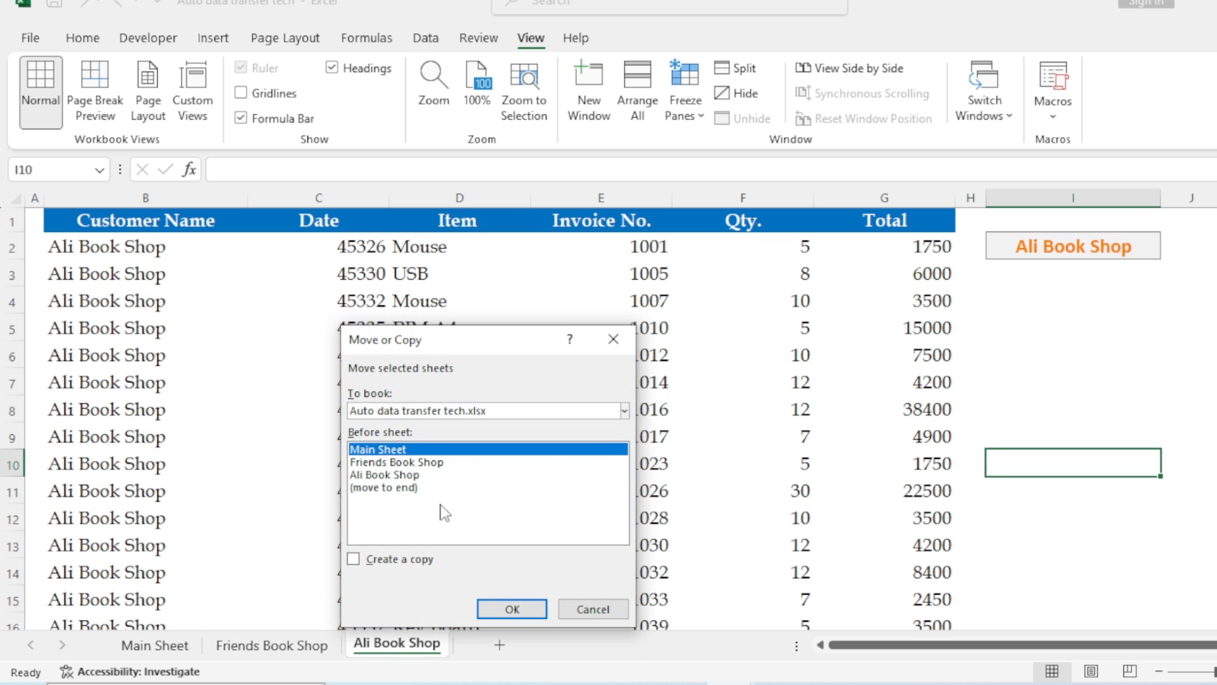
{"action": "left_click", "coordinate": [406, 476]}
{"action": "left_click", "coordinate": [412, 559]}
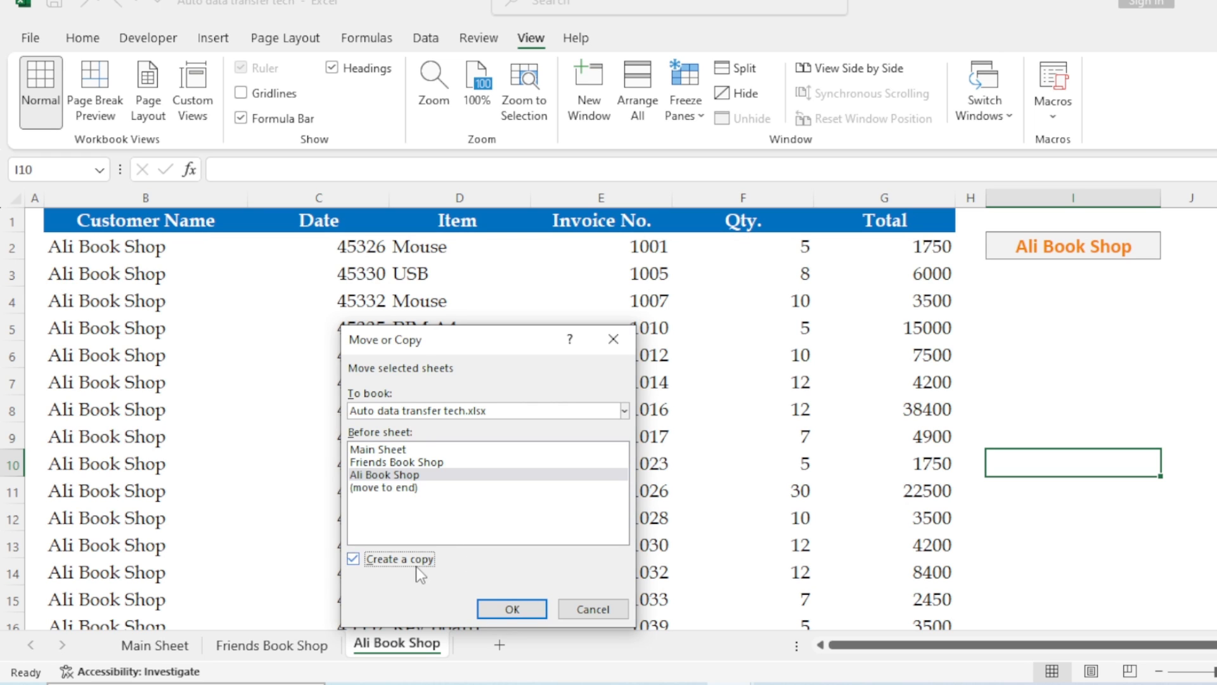
{"action": "left_click", "coordinate": [512, 609]}
Rename the new copy of the Ali Book Shop sheet as "Sheraz Book Shop".
{"action": "right_click", "coordinate": [437, 643]}
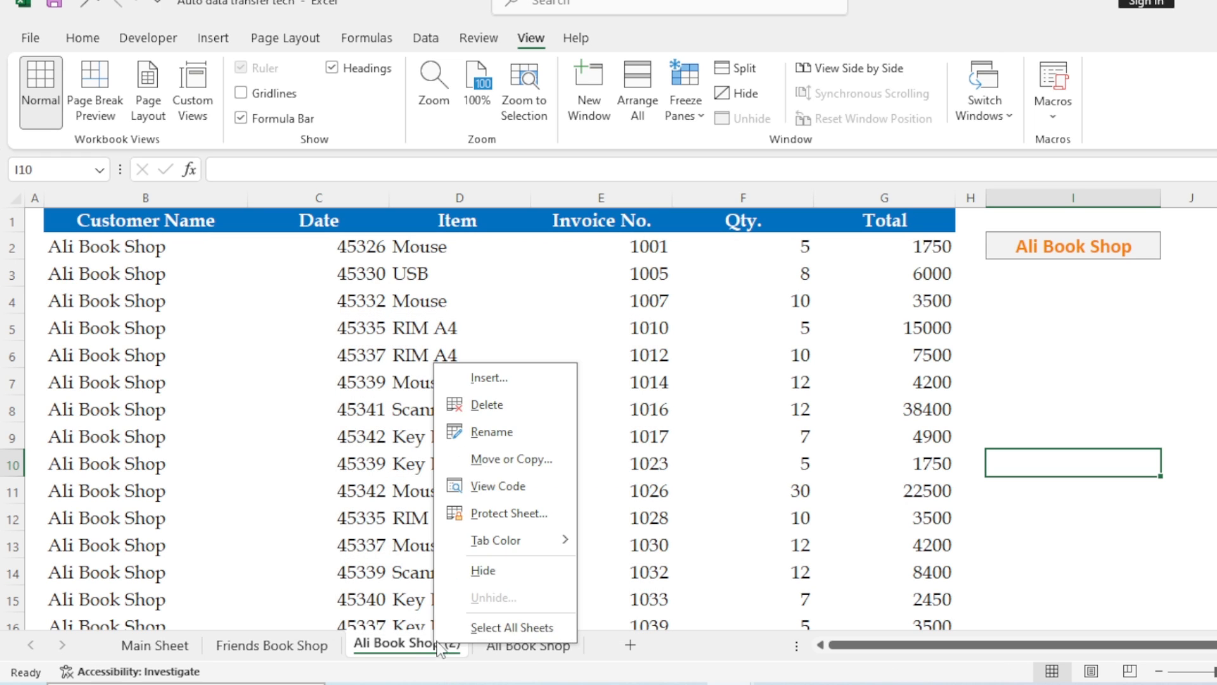
{"action": "left_click", "coordinate": [532, 432]}
{"action": "key", "text": "BackSpace"}
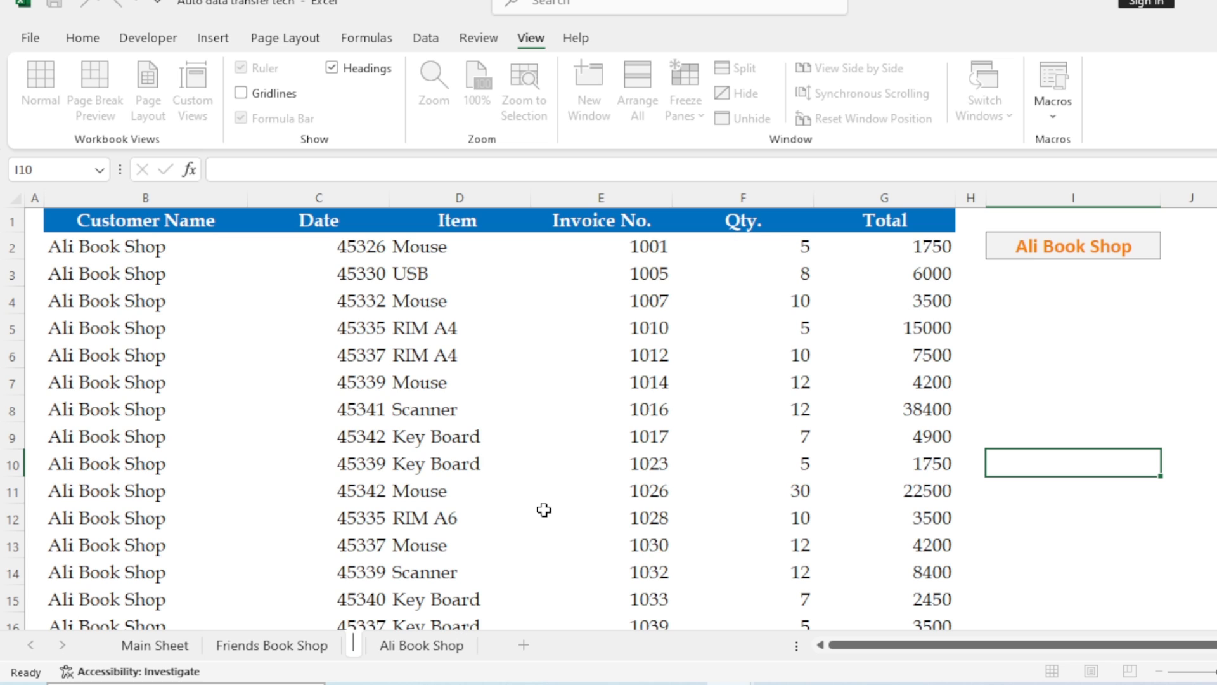
{"action": "type", "text": "Sheraz"}
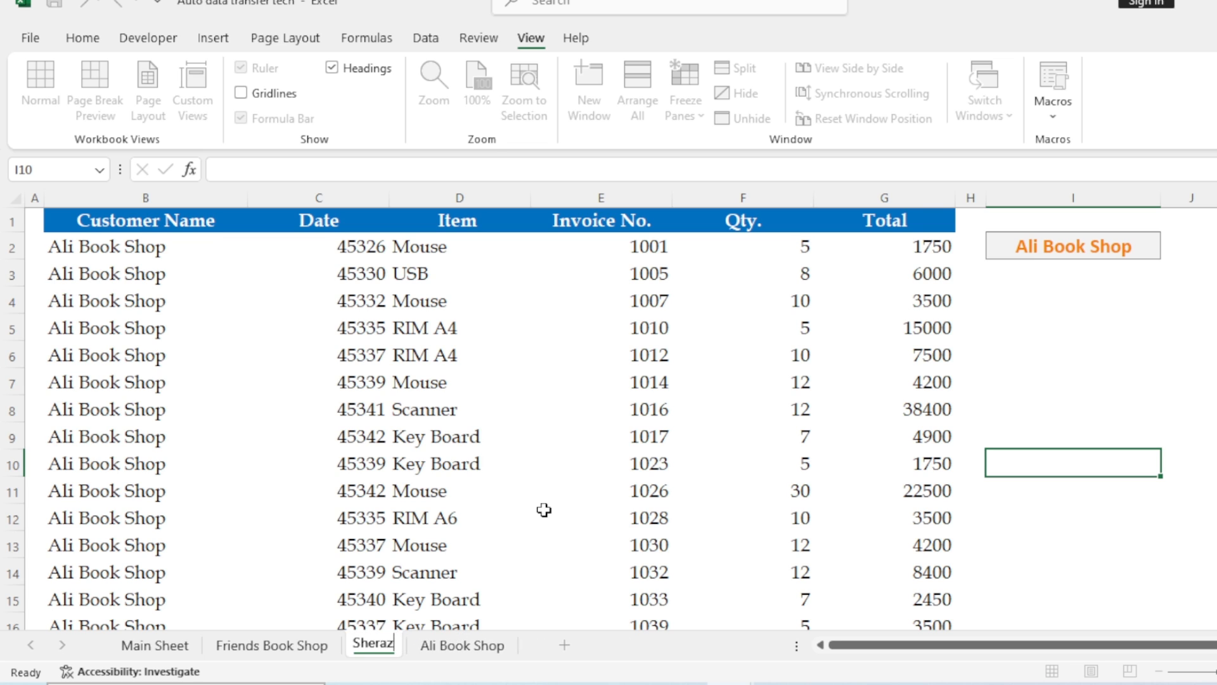
{"action": "type", "text": " Book"}
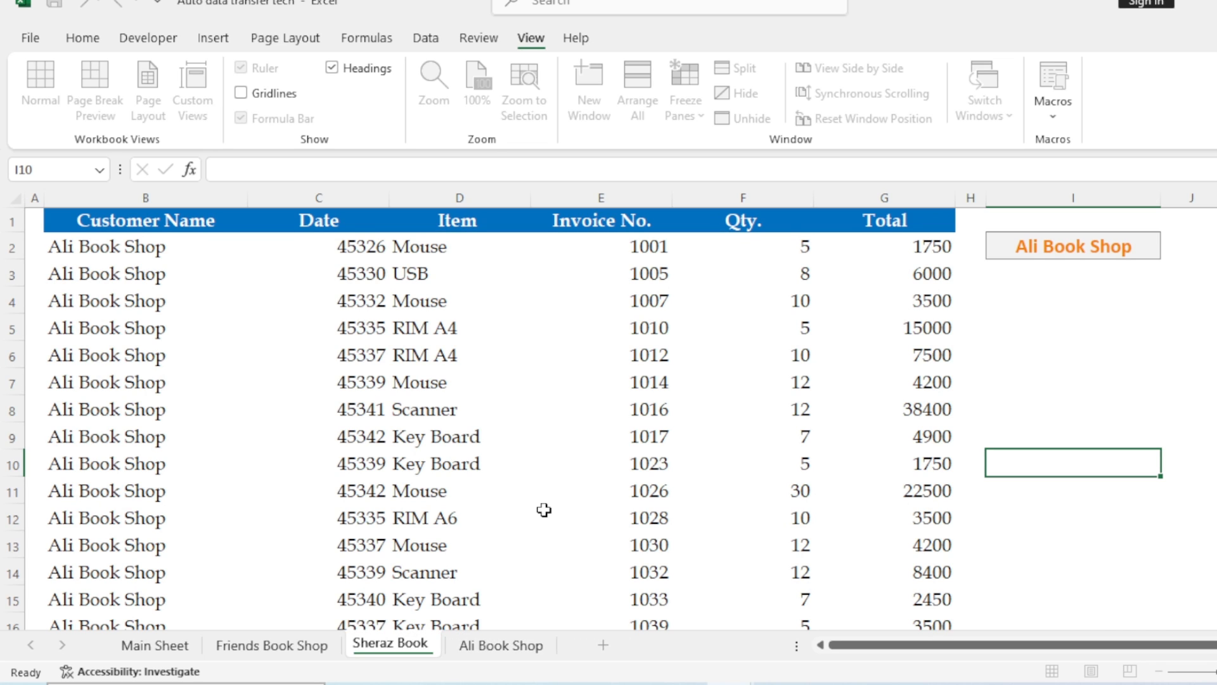
{"action": "type", "text": " Shop"}
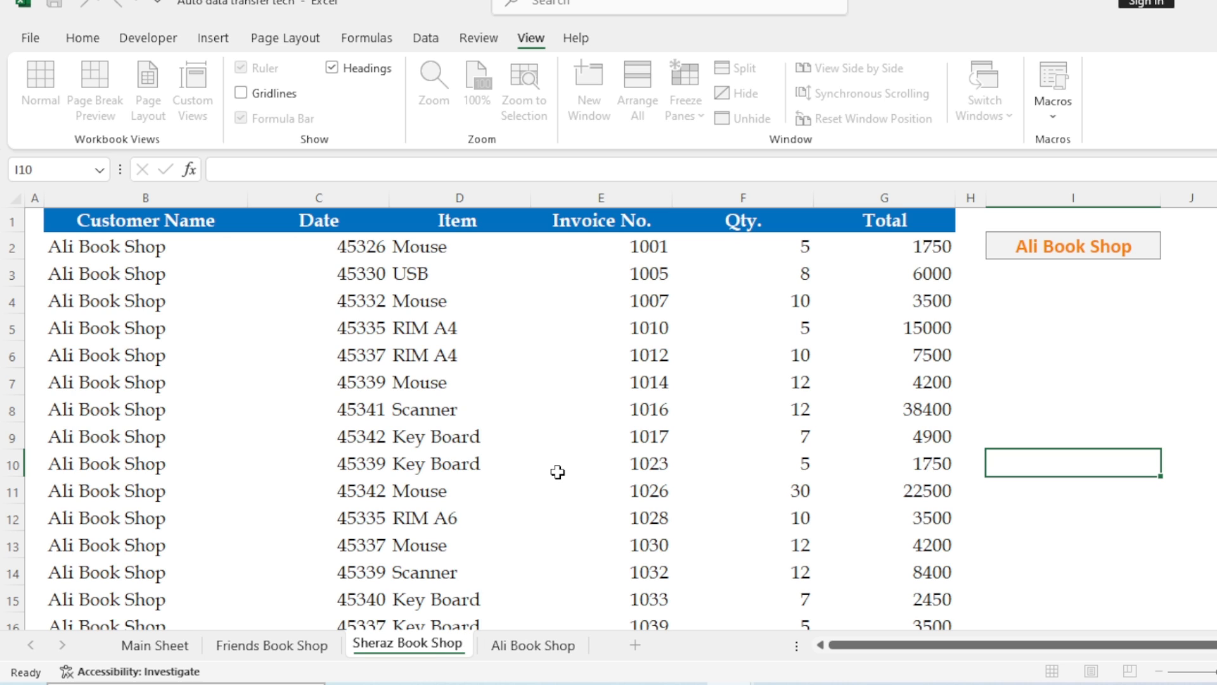
{"action": "key", "text": "Return"}
Change the customer name in cell I2 of the Sheraz Book Shop sheet to "Sheraz Book Shop".
{"action": "left_click", "coordinate": [1103, 247]}
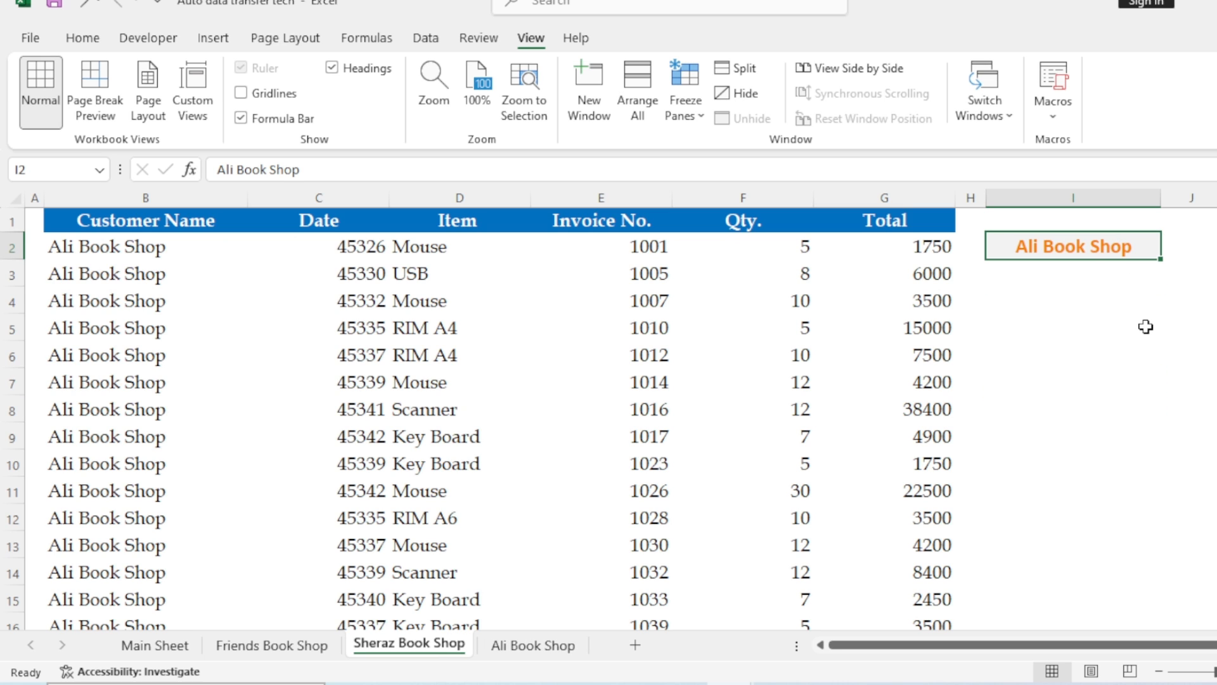
{"action": "key", "text": "F2"}
{"action": "left_click", "coordinate": [1011, 245]}
{"action": "key", "text": "BackSpace"}
{"action": "key", "text": "BackSpace"}
{"action": "key", "text": "BackSpace"}
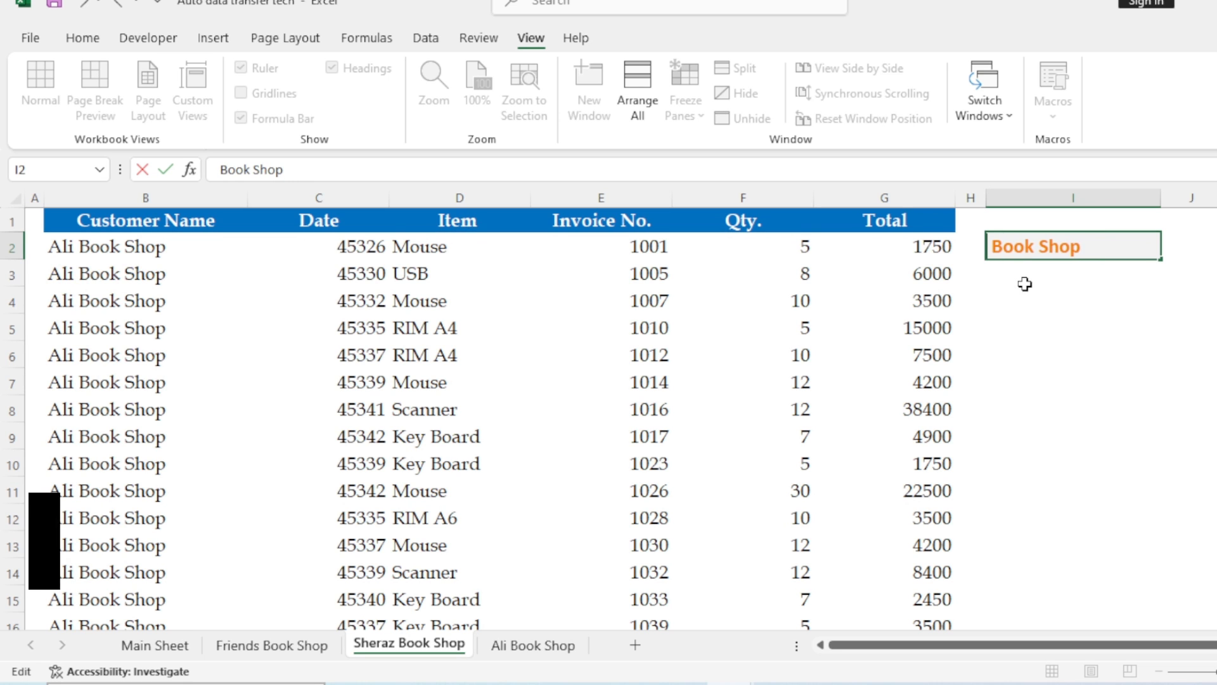
{"action": "type", "text": "Sheraz"}
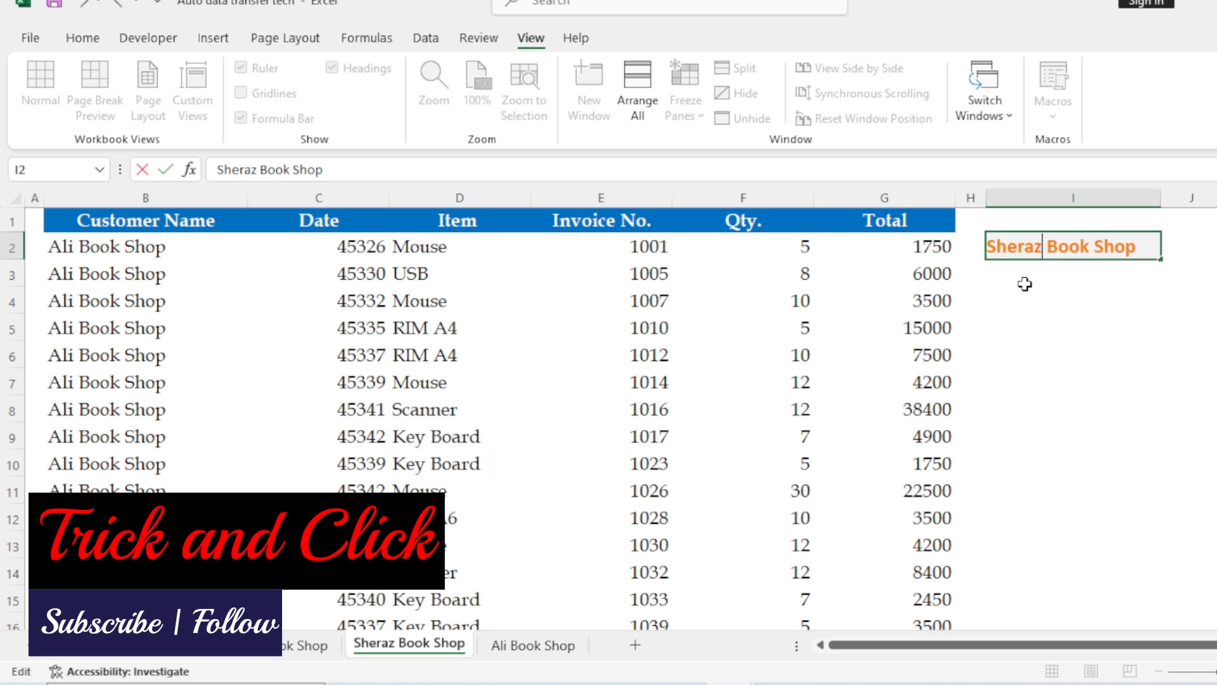
{"action": "left_click", "coordinate": [1070, 335]}
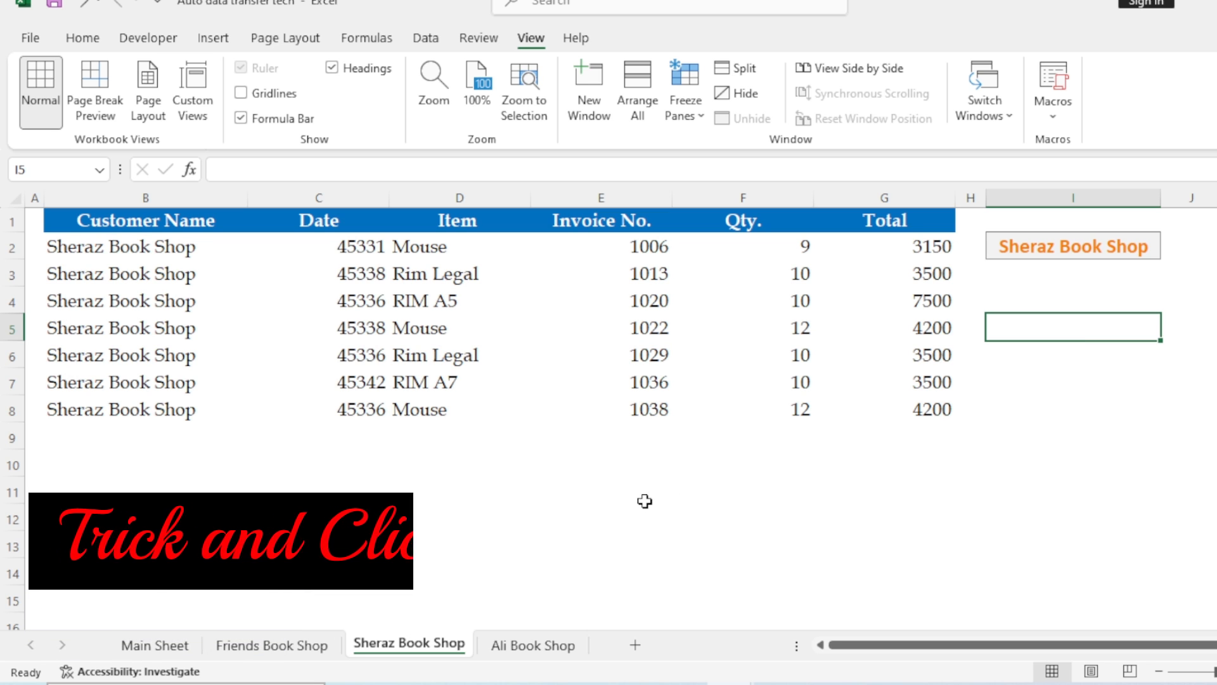
Compare the records on the Ali Book Shop, Friends Book Shop and Sheraz Book Shop sheets.
{"action": "left_click", "coordinate": [524, 645]}
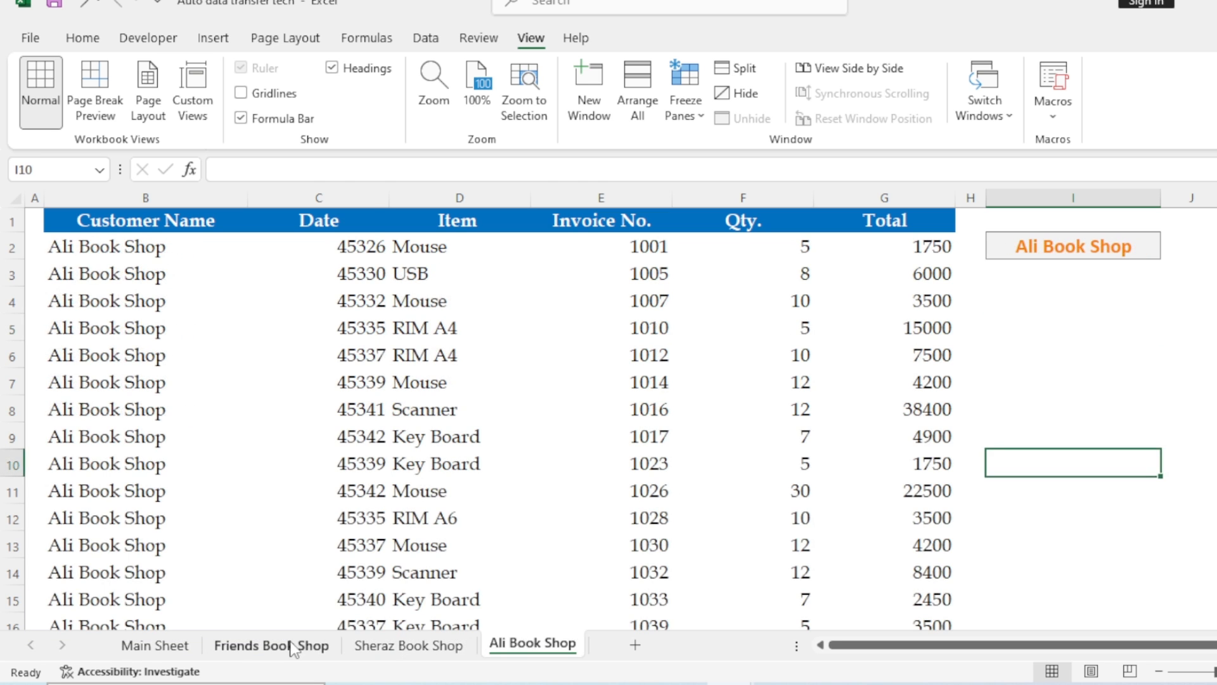
{"action": "left_click", "coordinate": [292, 646]}
{"action": "left_click", "coordinate": [414, 645]}
{"action": "left_click", "coordinate": [531, 643]}
{"action": "left_click", "coordinate": [270, 645]}
{"action": "left_click", "coordinate": [377, 645]}
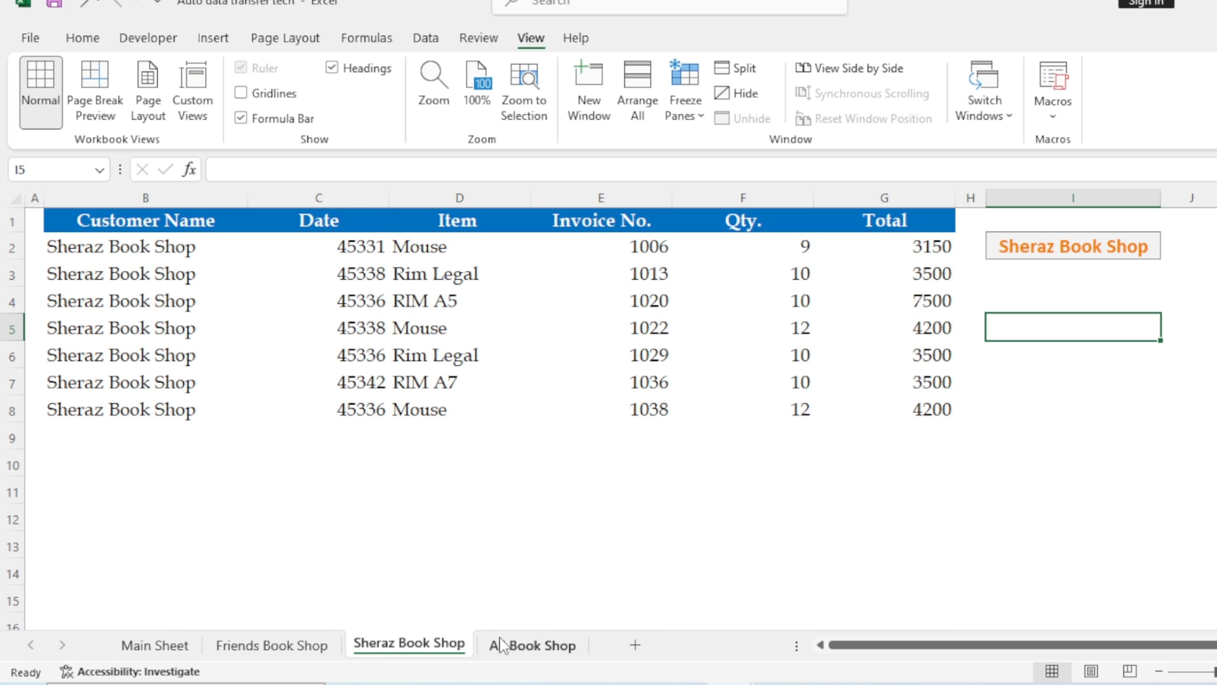
Create another copy of the Ali Book Shop sheet in the same workbook, placed between Sheraz Book Shop and the original.
{"action": "left_click", "coordinate": [516, 646]}
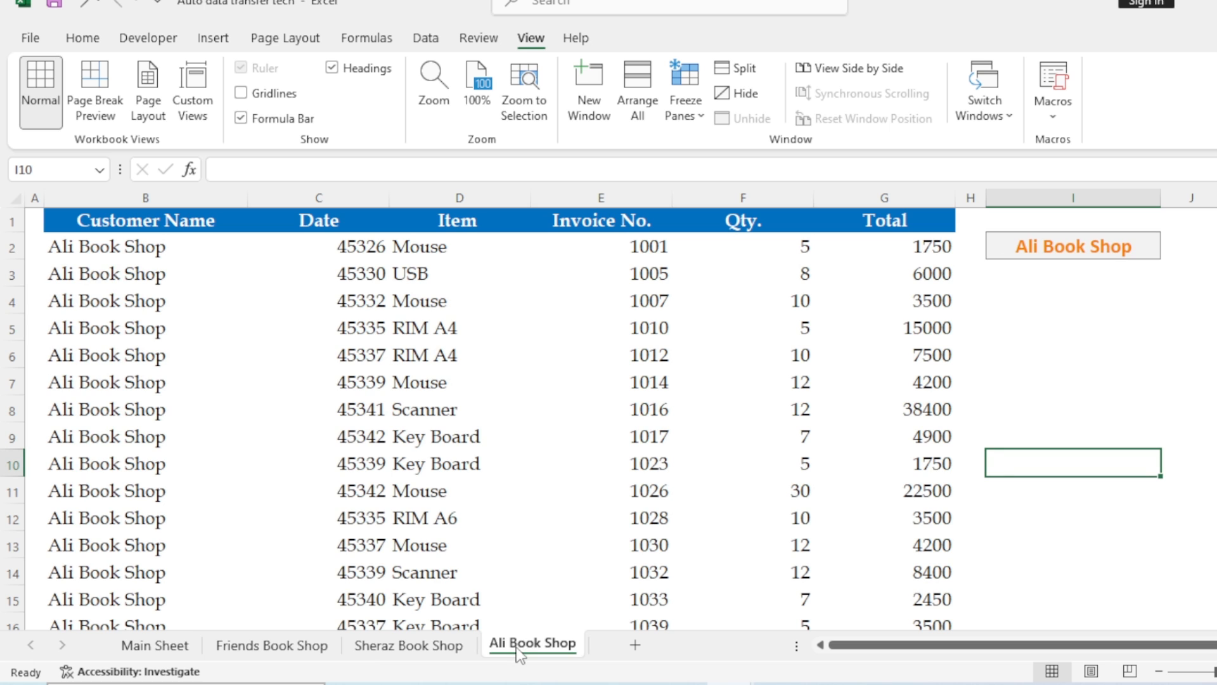
{"action": "right_click", "coordinate": [520, 653]}
{"action": "left_click", "coordinate": [598, 465]}
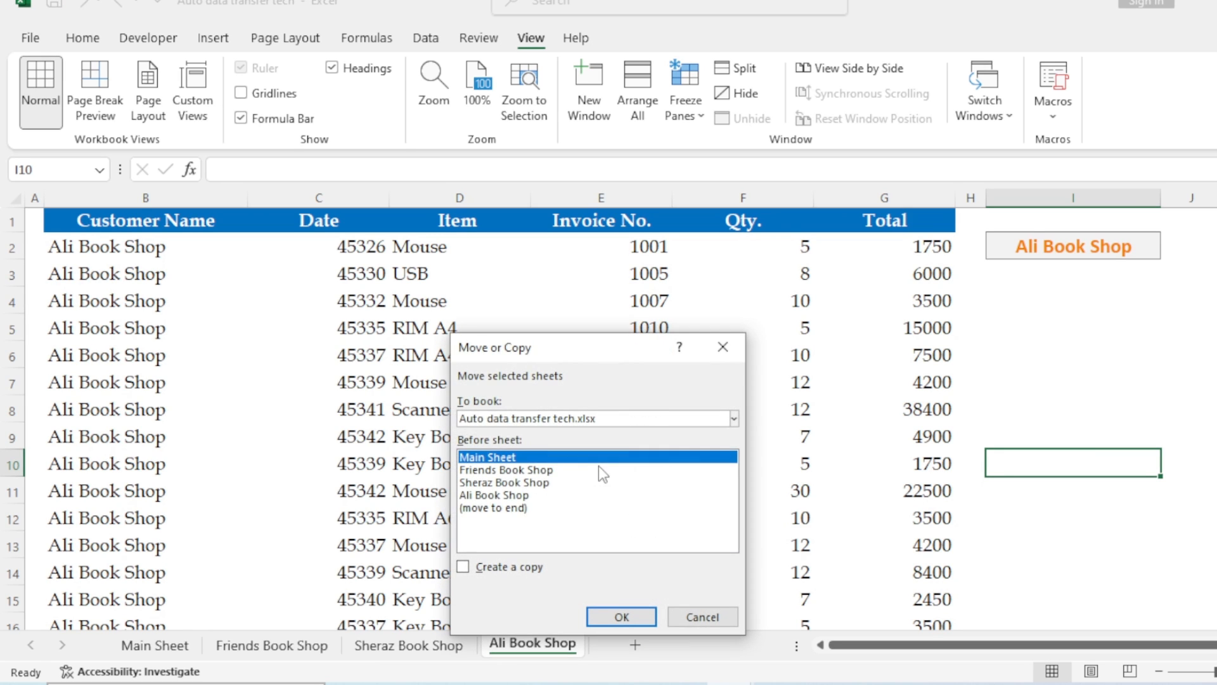
{"action": "left_click", "coordinate": [536, 495]}
{"action": "left_click", "coordinate": [526, 568]}
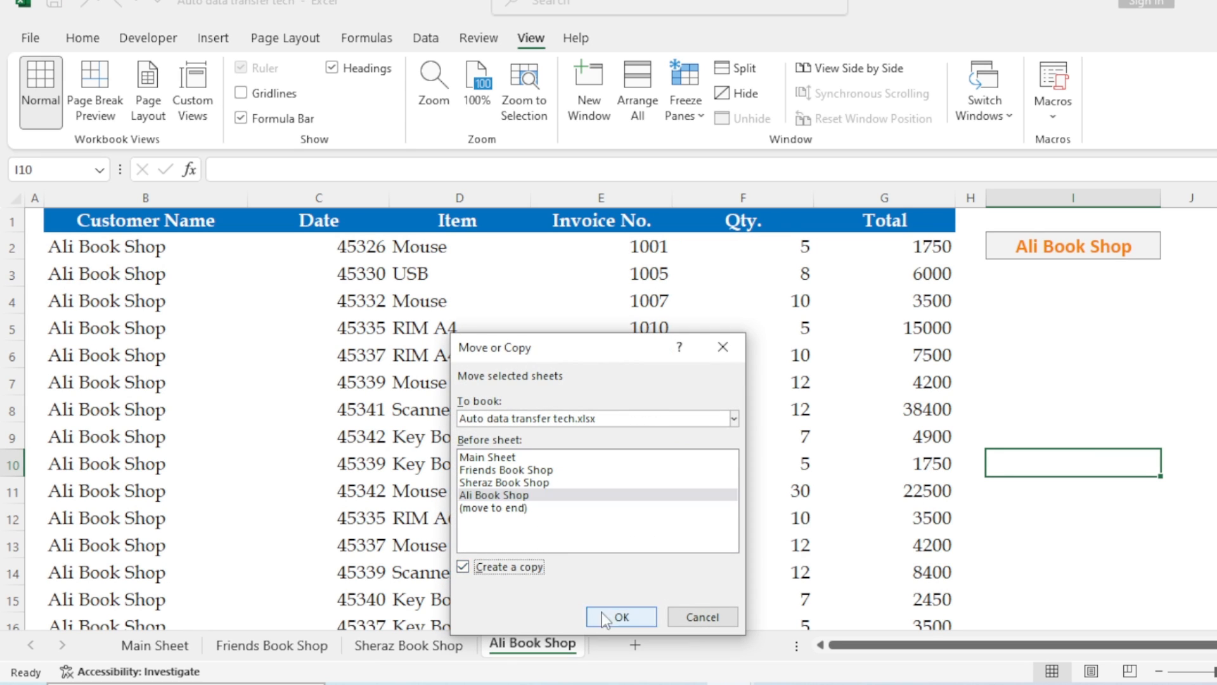
{"action": "left_click", "coordinate": [599, 615]}
Rename the newest copy of the Ali Book Shop sheet as "Majid Book Shop".
{"action": "right_click", "coordinate": [550, 641]}
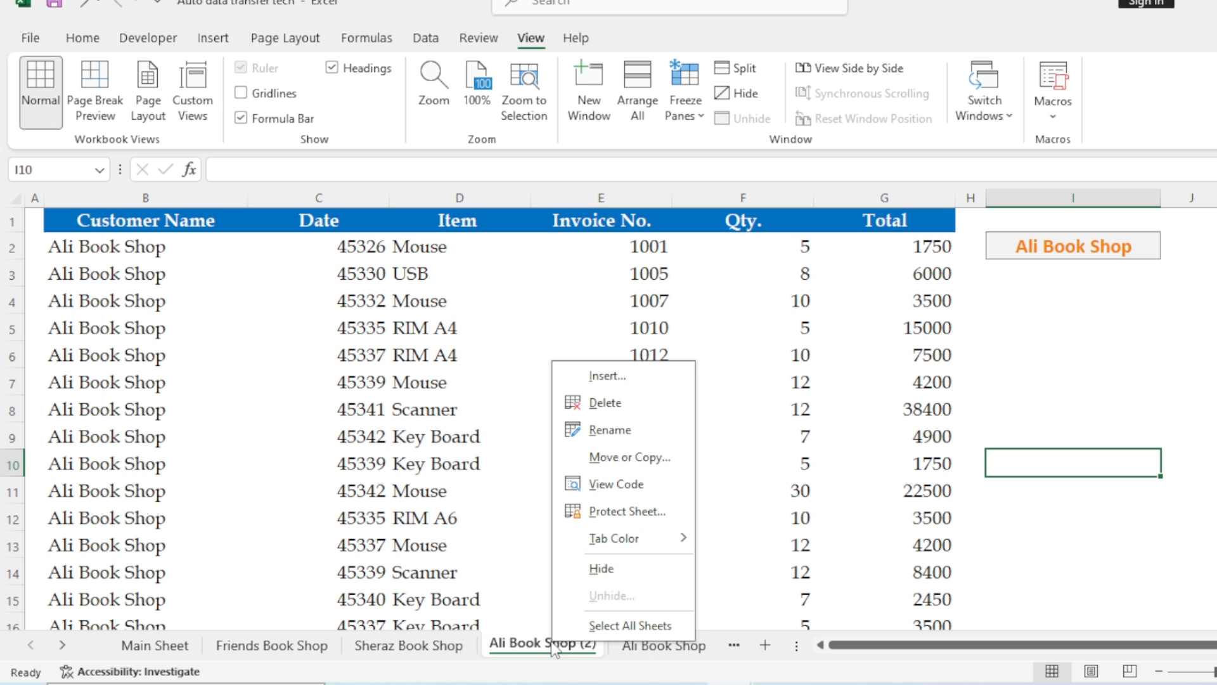
{"action": "left_click", "coordinate": [612, 432]}
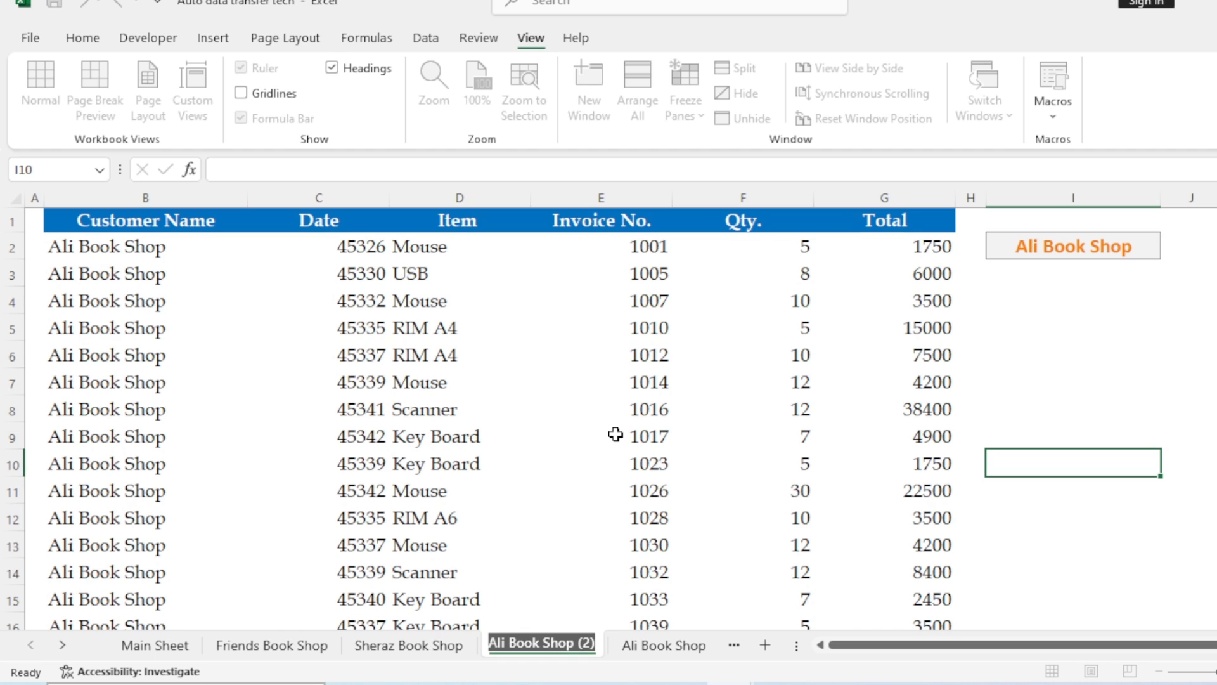
{"action": "left_click", "coordinate": [178, 644]}
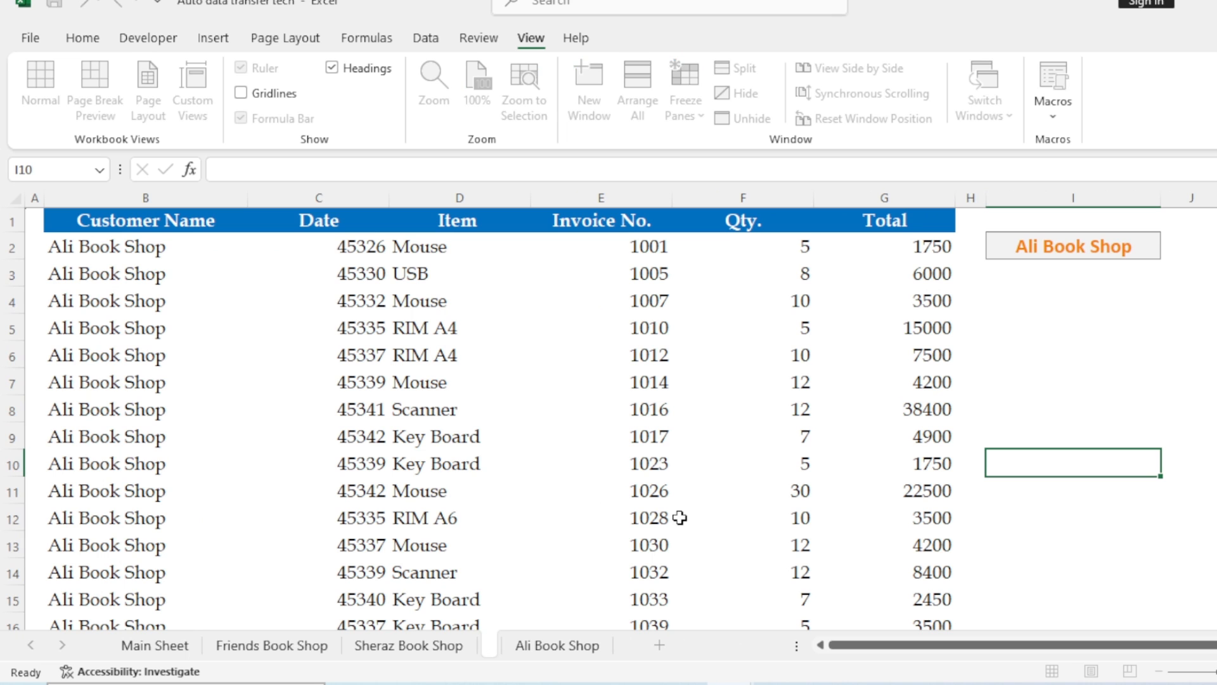
{"action": "type", "text": "M"}
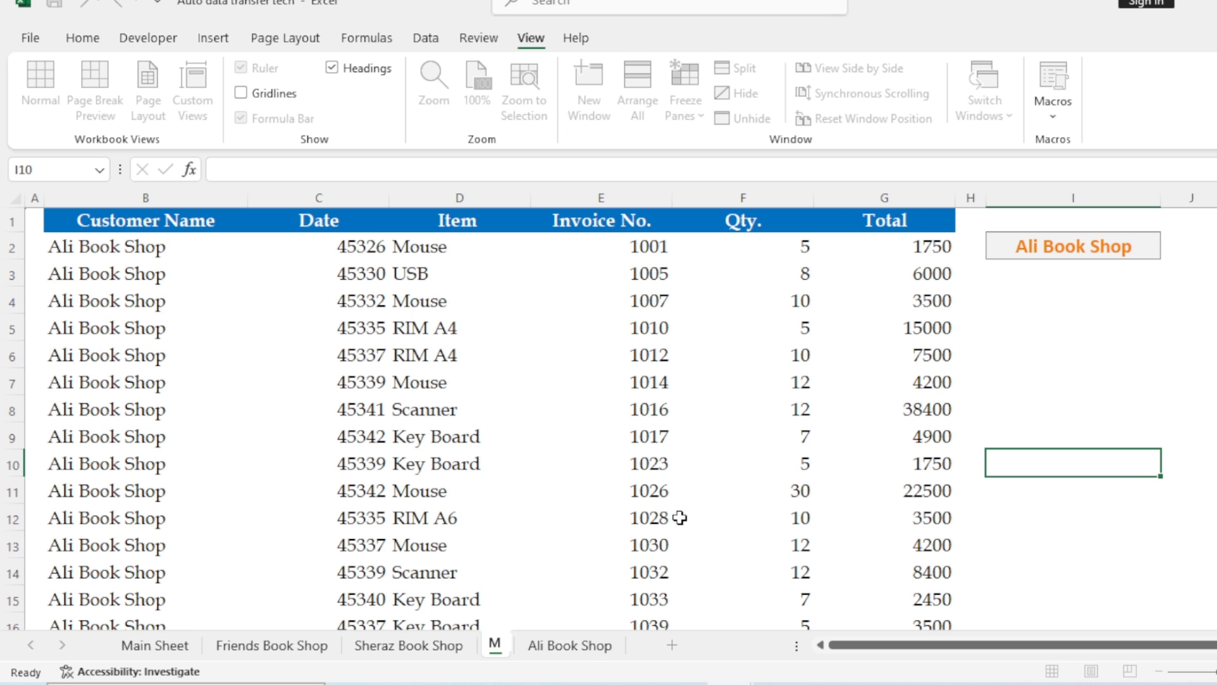
{"action": "type", "text": "ajid Book Shop"}
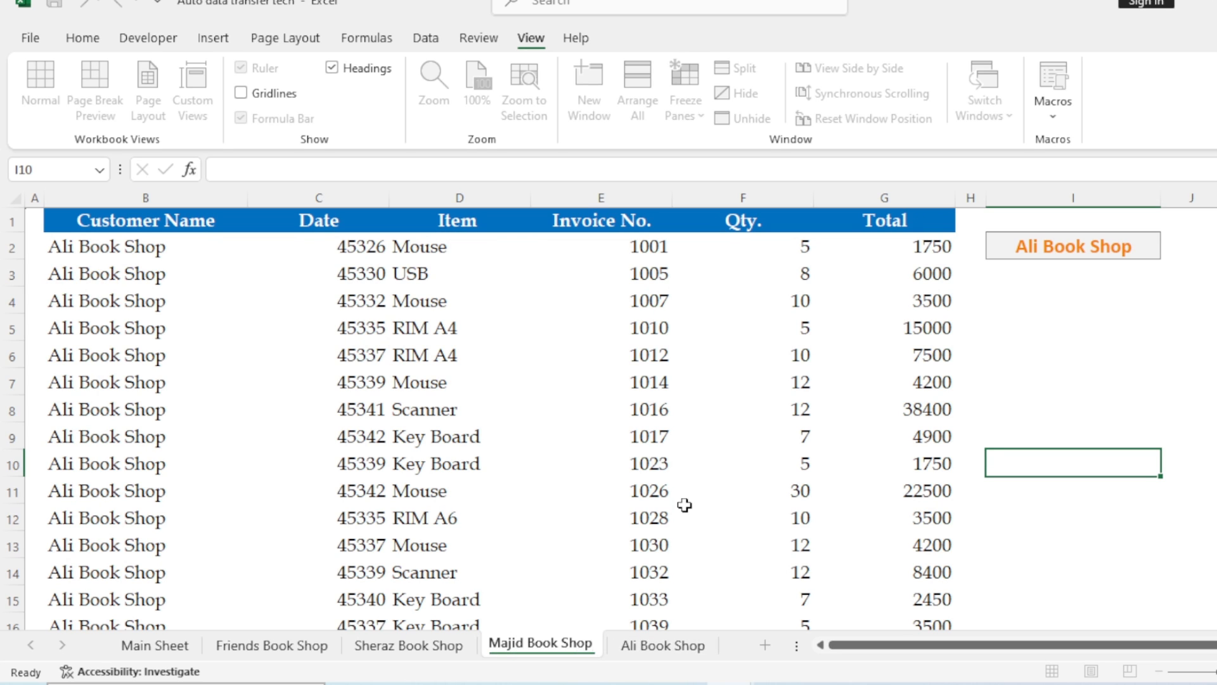
{"action": "key", "text": "Return"}
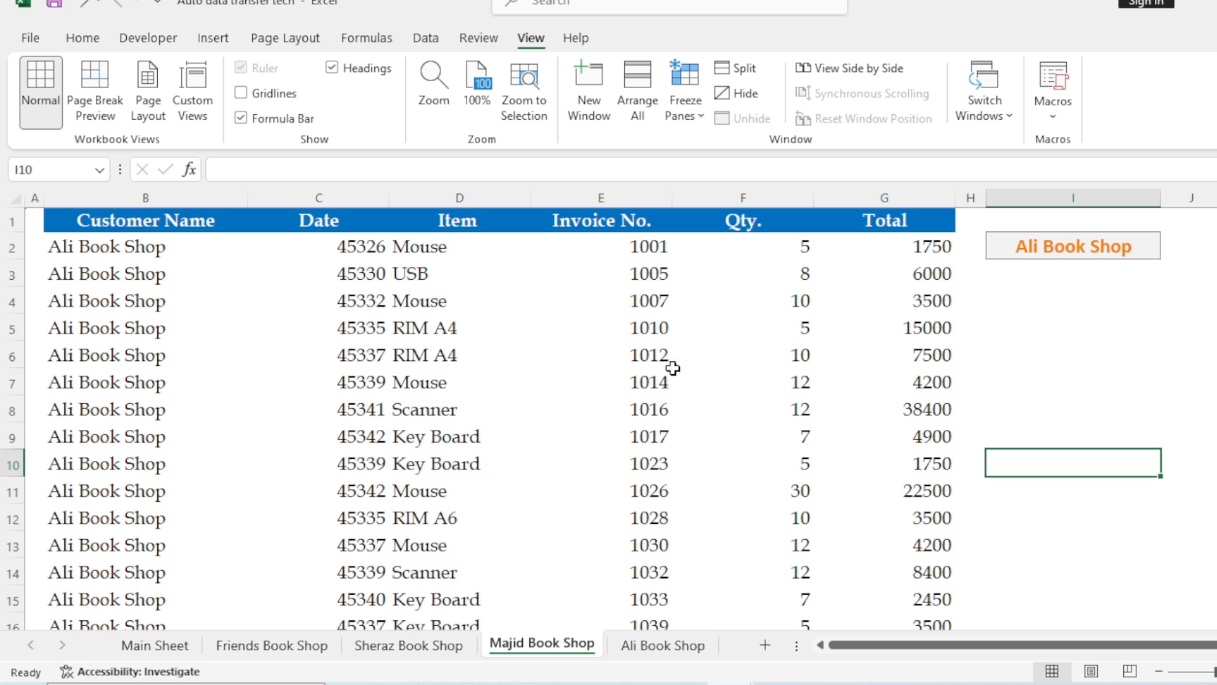
Change the customer name in cell I2 of the Majid Book Shop sheet to "Majid Book Shop".
{"action": "left_click", "coordinate": [1039, 249]}
{"action": "double_click", "coordinate": [1038, 249]}
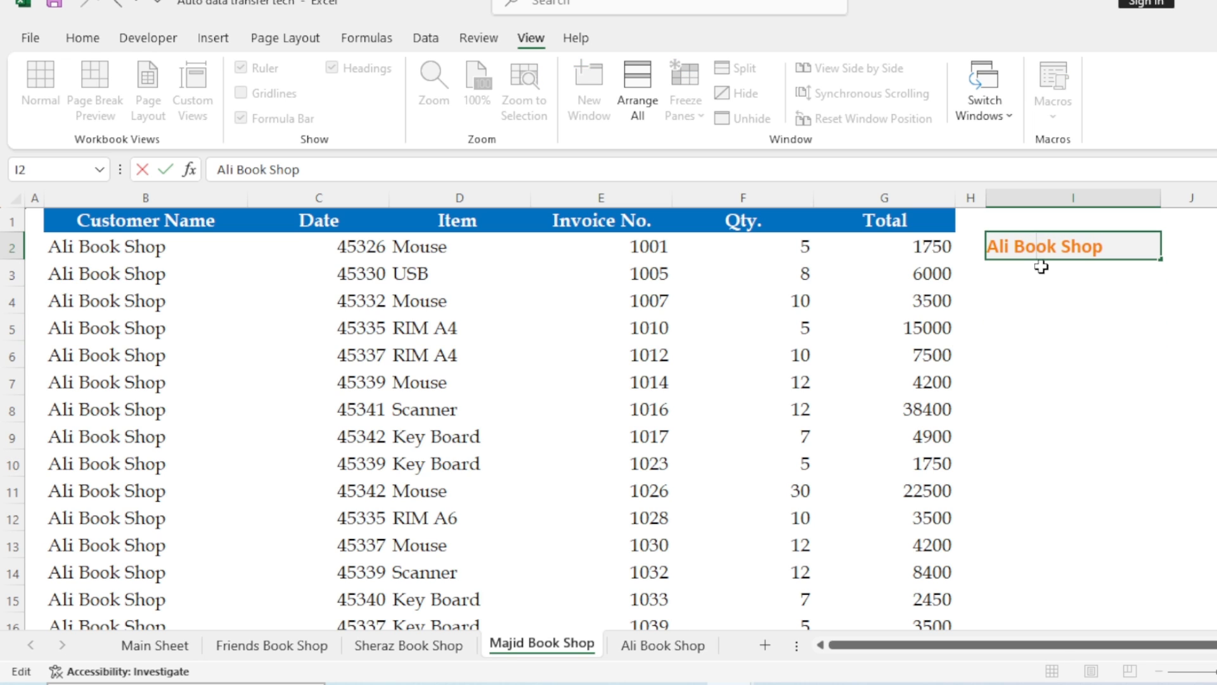
{"action": "key", "text": "BackSpace"}
{"action": "key", "text": "BackSpace"}
{"action": "key", "text": "BackSpace"}
{"action": "key", "text": "BackSpace"}
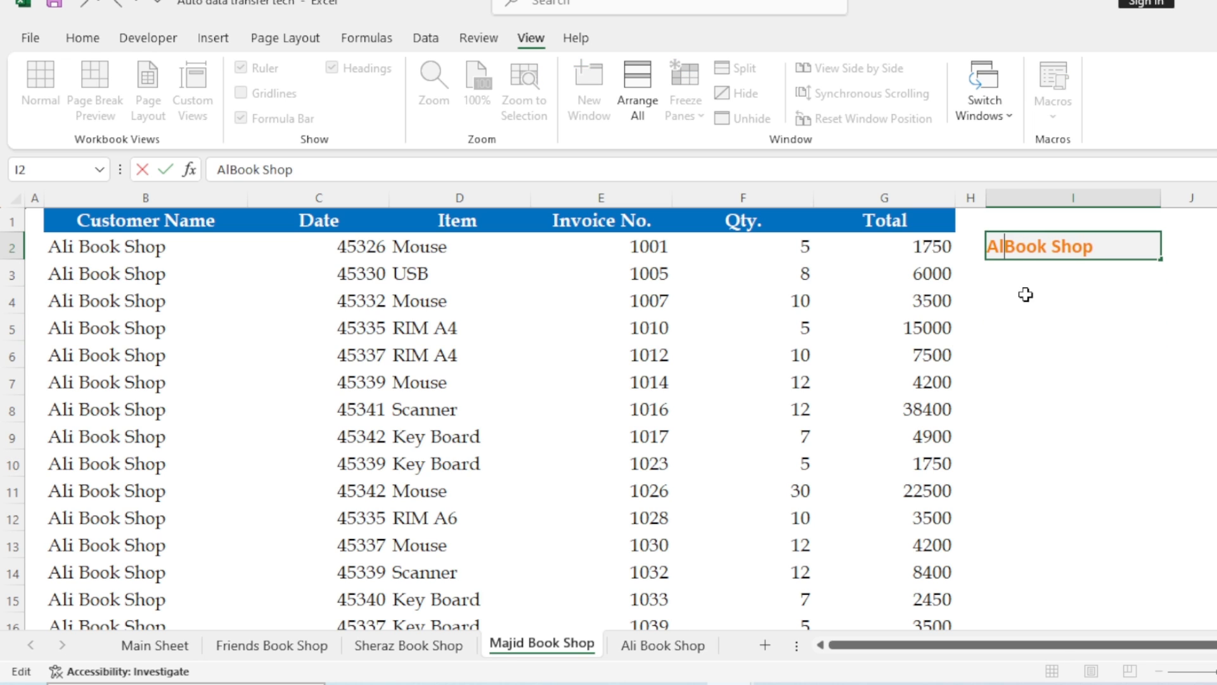
{"action": "type", "text": "Majid"}
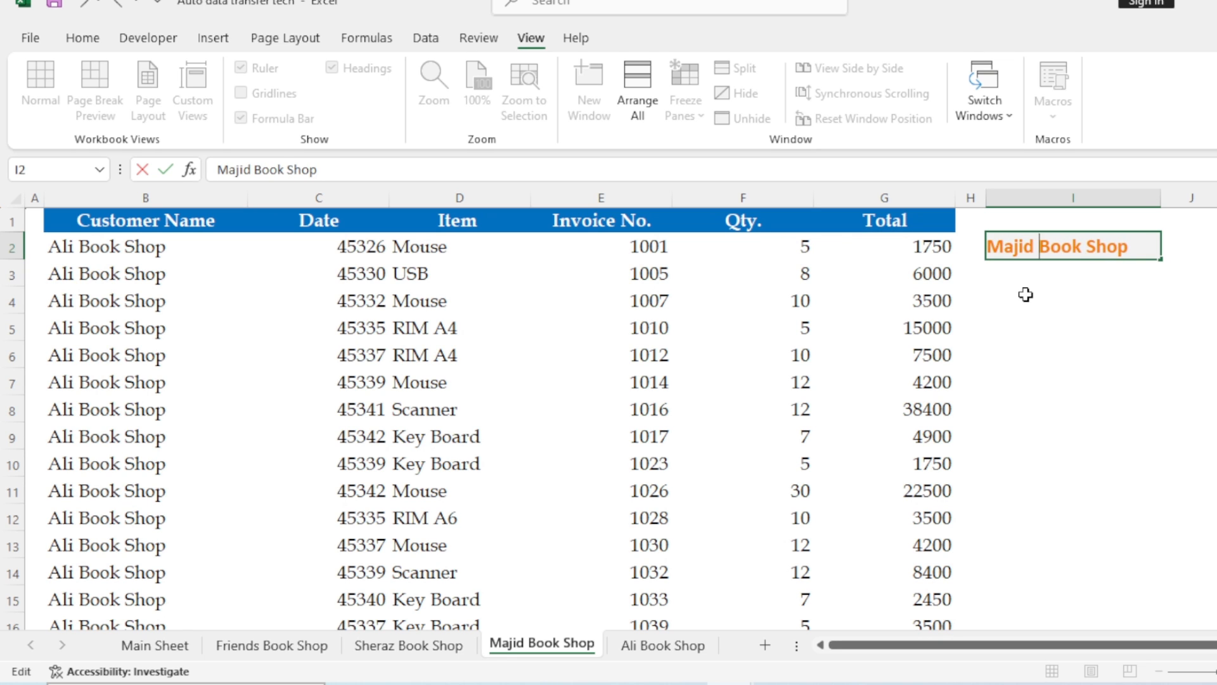
{"action": "key", "text": "Return"}
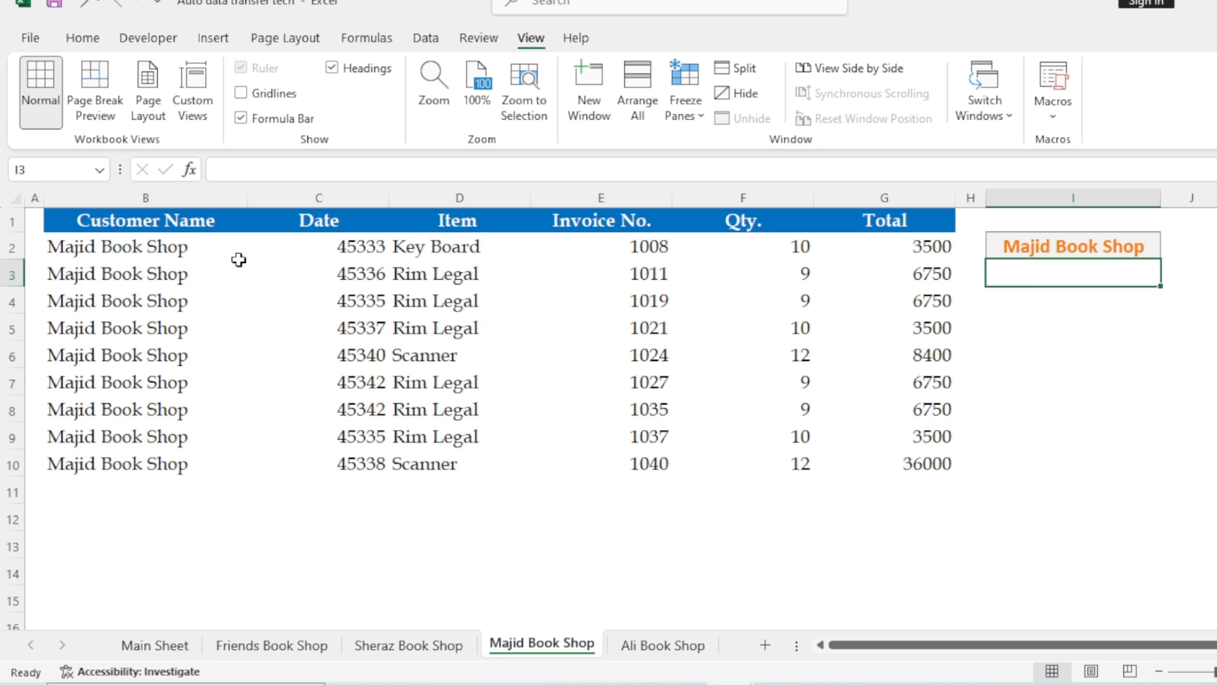
Review the records on the Ali, Majid, Sheraz and Friends Book Shop sheets.
{"action": "left_click", "coordinate": [630, 549]}
{"action": "left_click", "coordinate": [653, 646]}
{"action": "left_click", "coordinate": [578, 646]}
{"action": "left_click", "coordinate": [412, 646]}
{"action": "left_click", "coordinate": [260, 645]}
Hide the gridlines on the Main Sheet.
{"action": "left_click", "coordinate": [152, 646]}
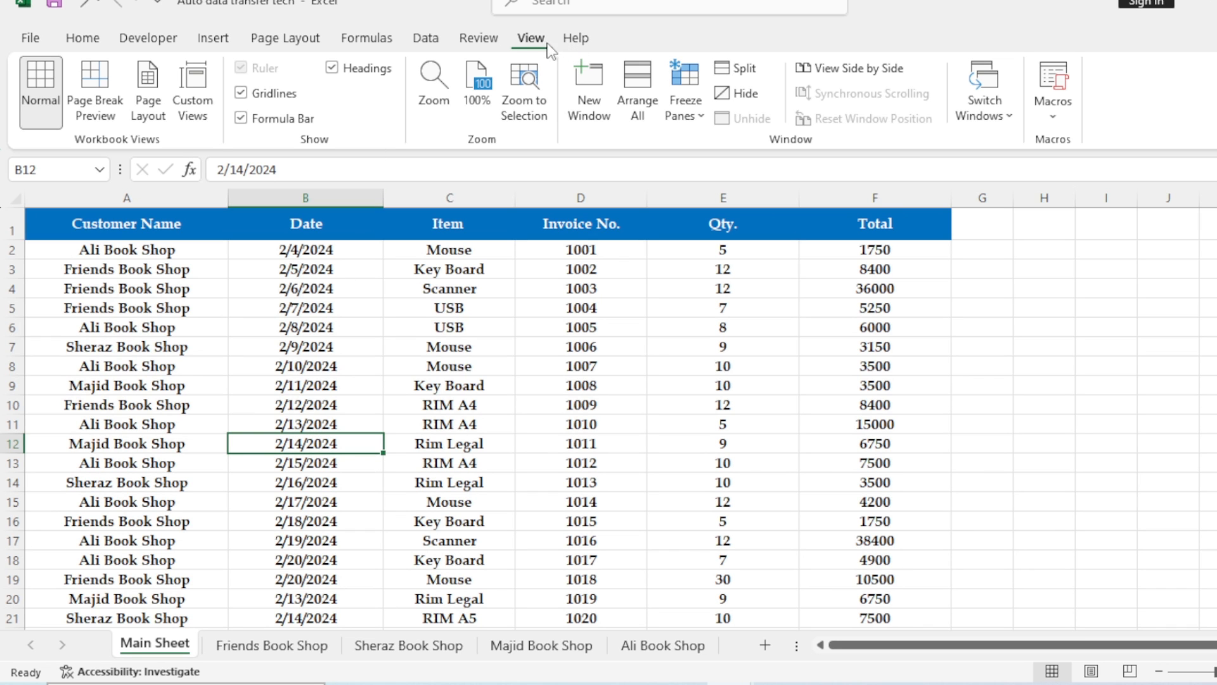
{"action": "left_click", "coordinate": [243, 95]}
{"action": "left_click", "coordinate": [592, 409]}
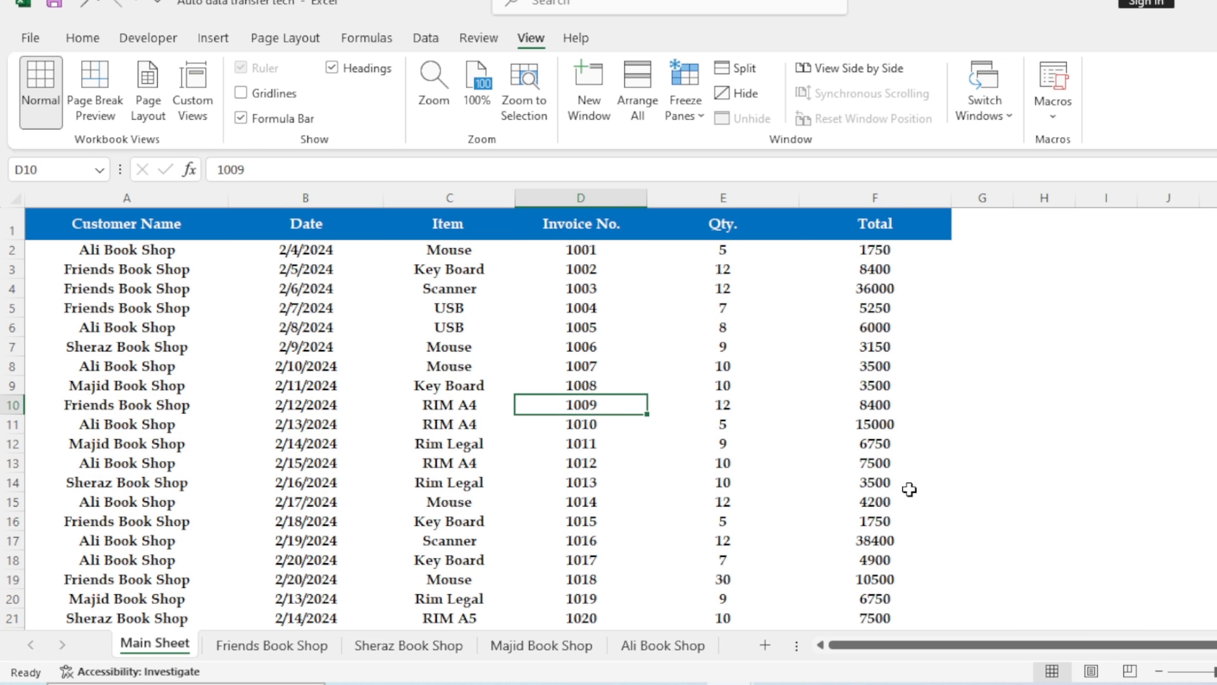
Start a new Main Sheet record in row 44 with customer "Majid Book Shop" and the date 2/18/2024 copied from the row above.
{"action": "scroll", "coordinate": [768, 431], "scroll_direction": "down", "scroll_amount": 4}
{"action": "scroll", "coordinate": [767, 430], "scroll_direction": "down", "scroll_amount": 6}
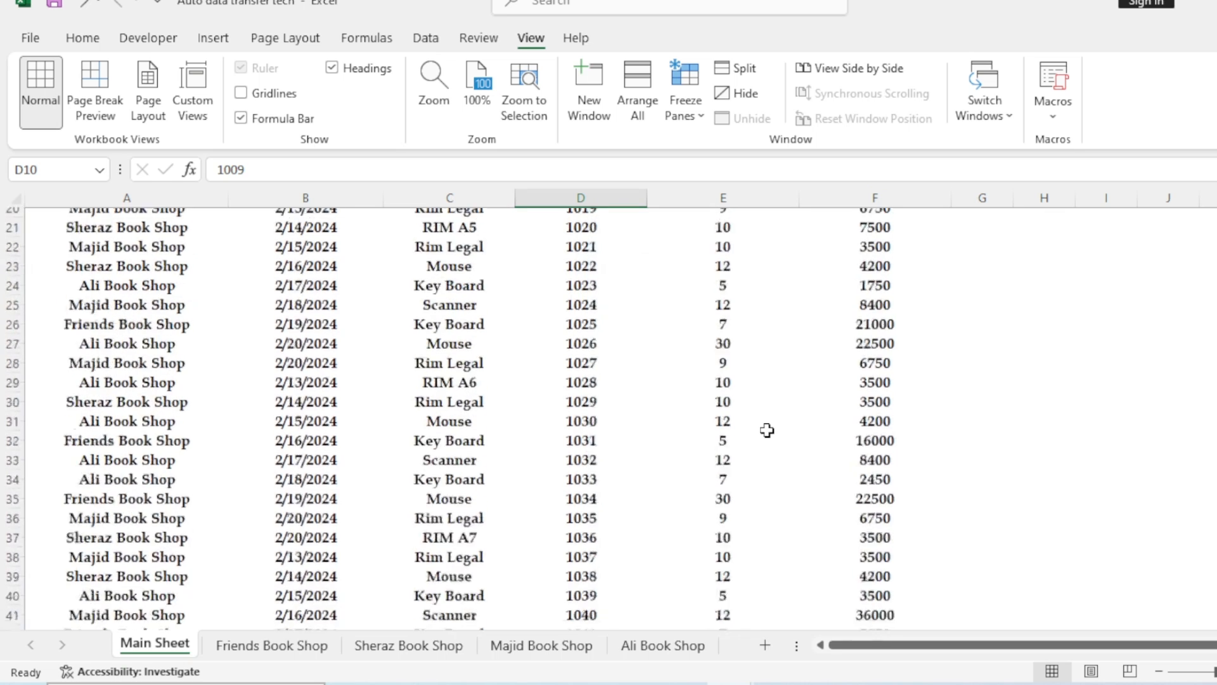
{"action": "left_click", "coordinate": [150, 469]}
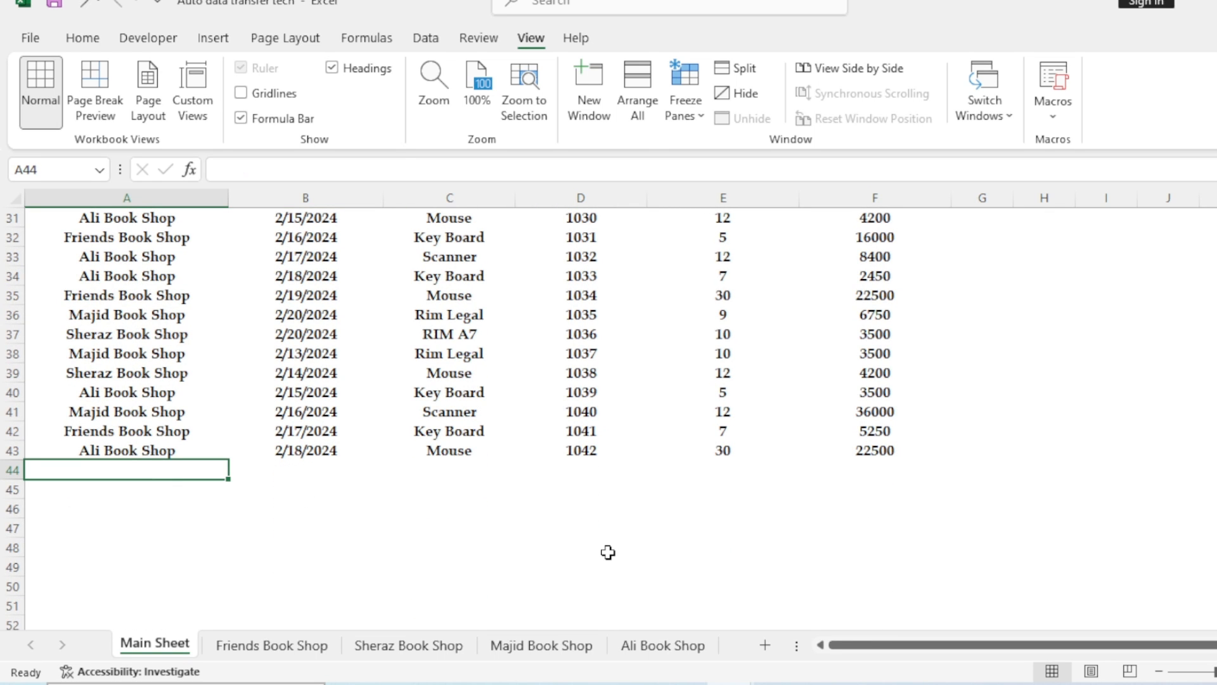
{"action": "type", "text": "Majid"}
{"action": "key", "text": "Tab"}
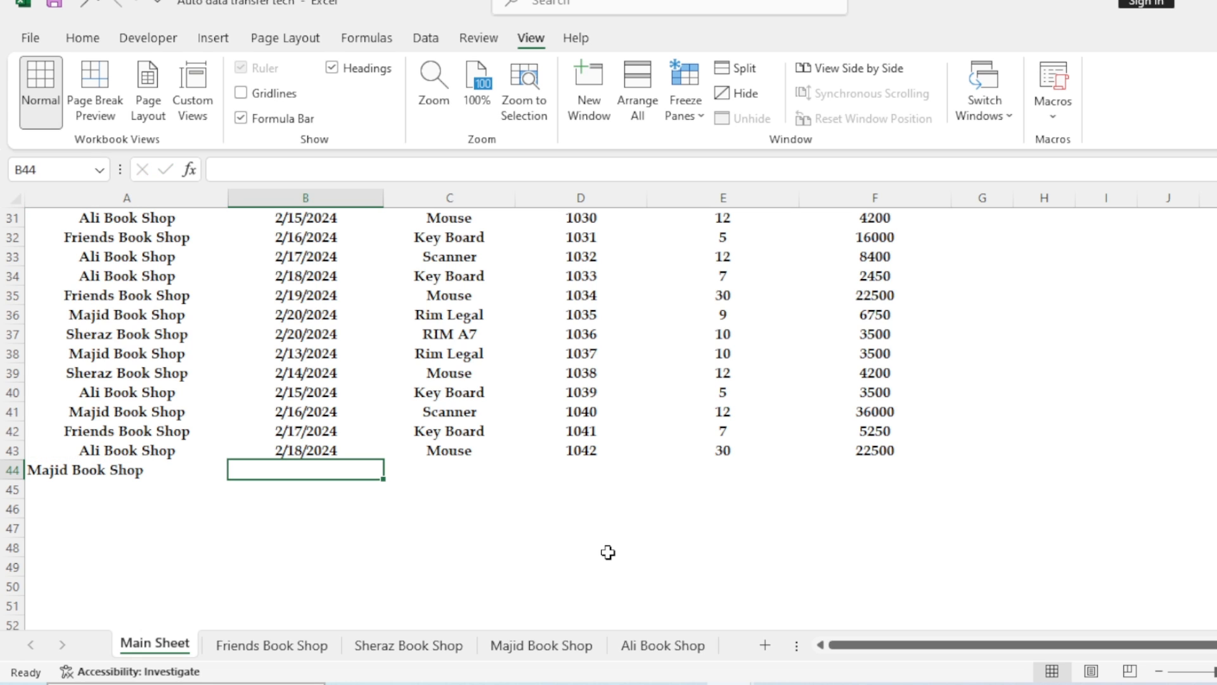
{"action": "left_click_drag", "start_coordinate": [323, 458], "coordinate": [323, 467]}
{"action": "key", "text": "ctrl+d"}
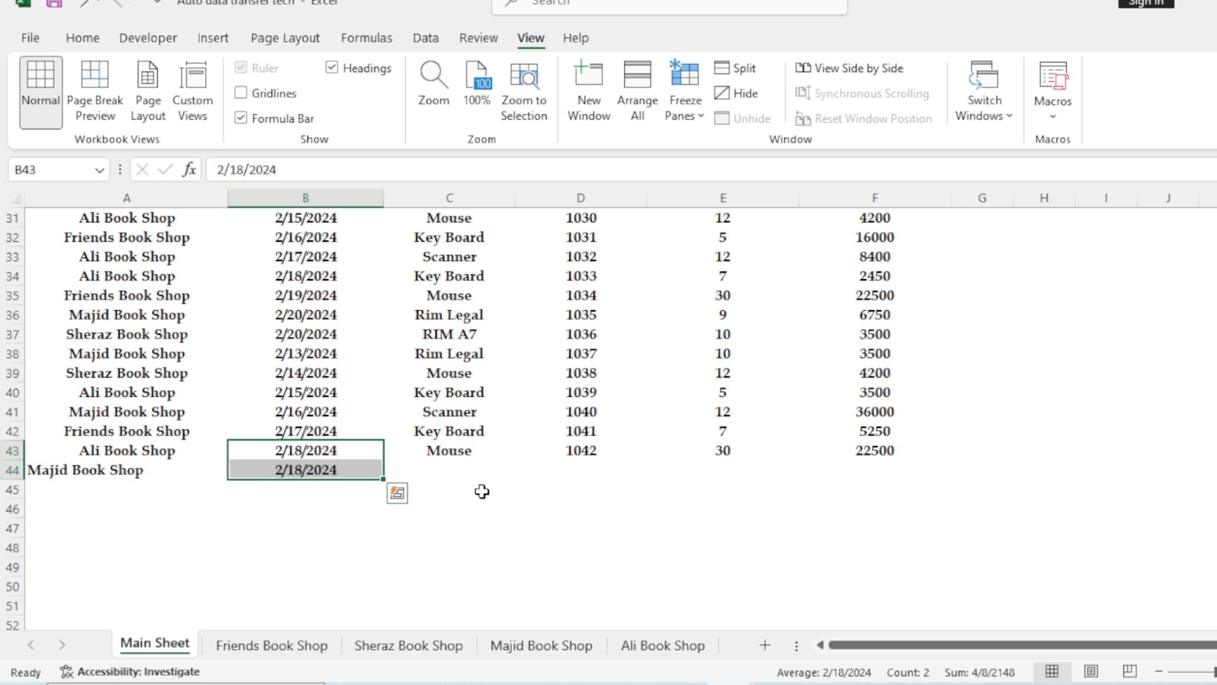
Complete the row 44 record with item Key Board, invoice number 1043, quantity 45 and total 30000.
{"action": "left_click", "coordinate": [472, 473]}
{"action": "type", "text": "Ke"}
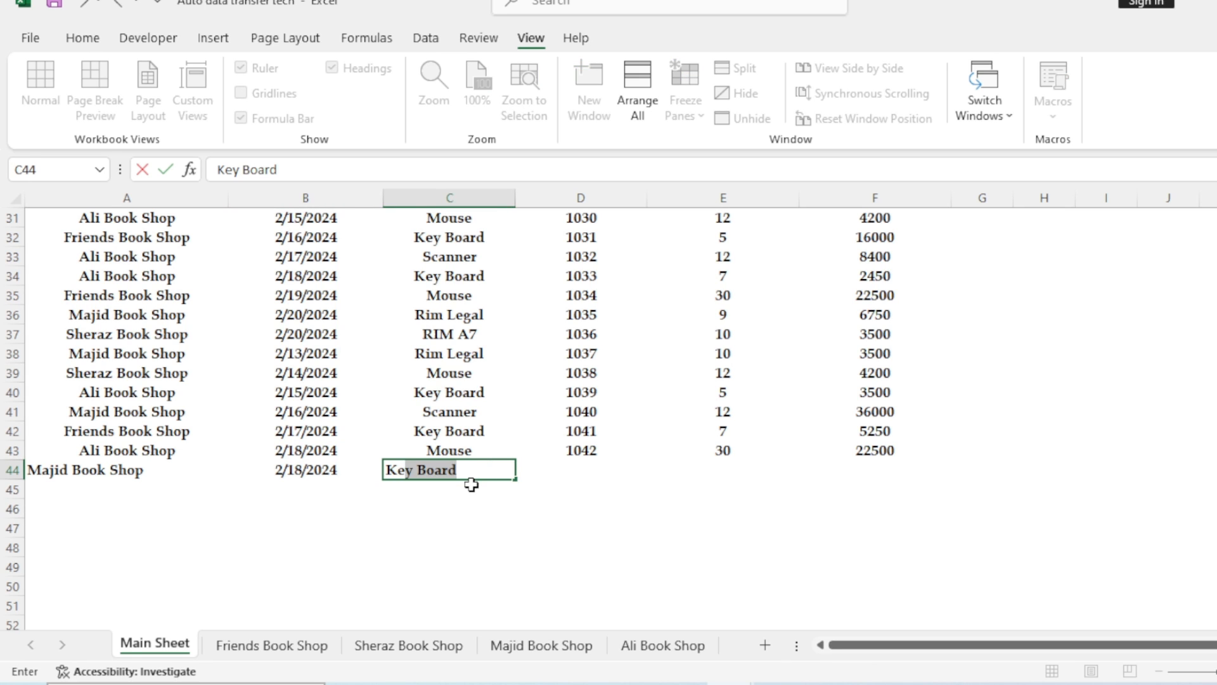
{"action": "type", "text": "y"}
{"action": "key", "text": "Tab"}
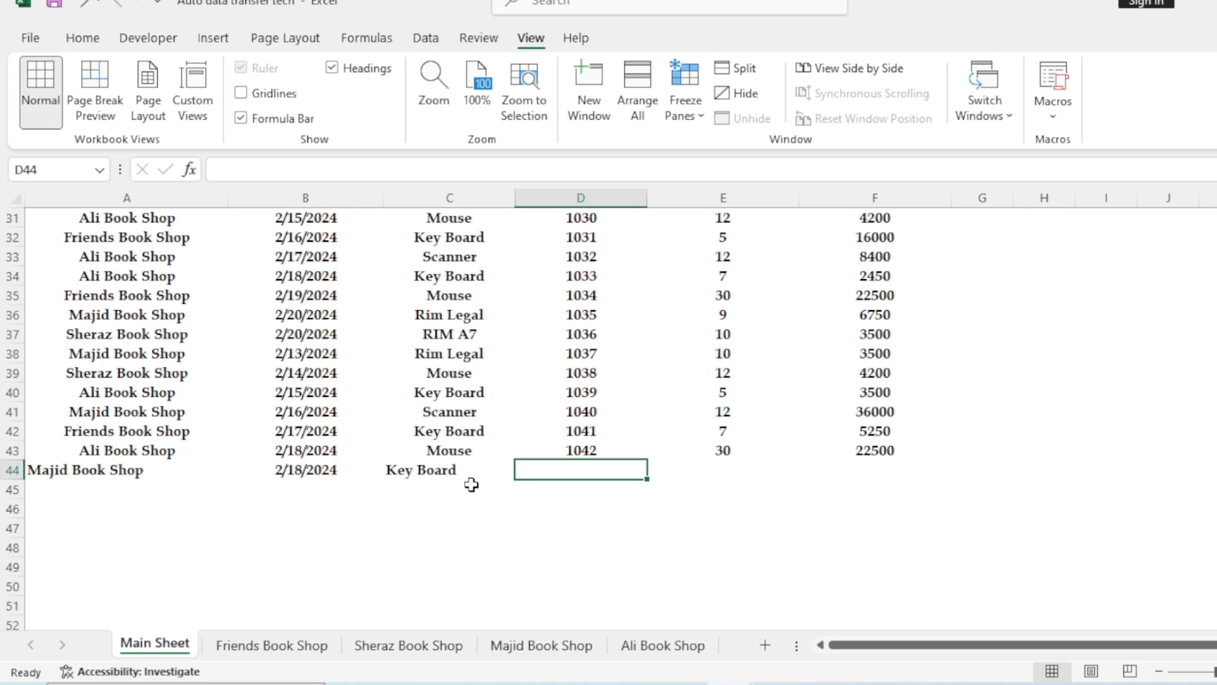
{"action": "type", "text": "1043"}
{"action": "key", "text": "Tab"}
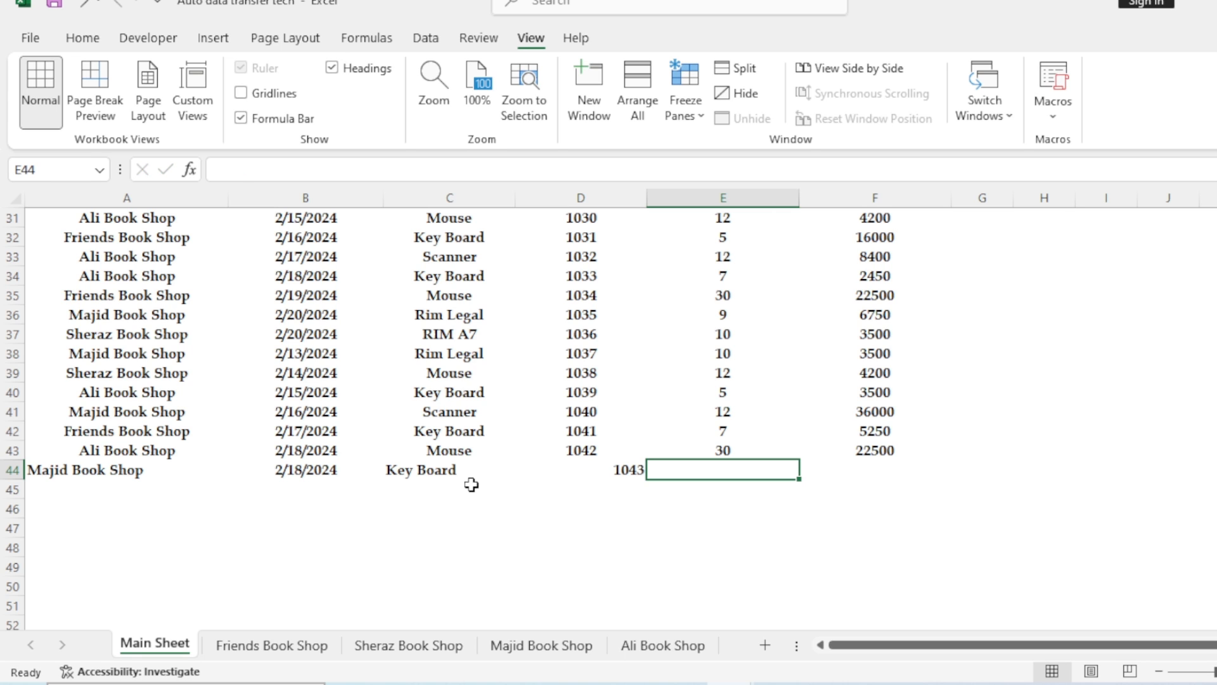
{"action": "type", "text": "45"}
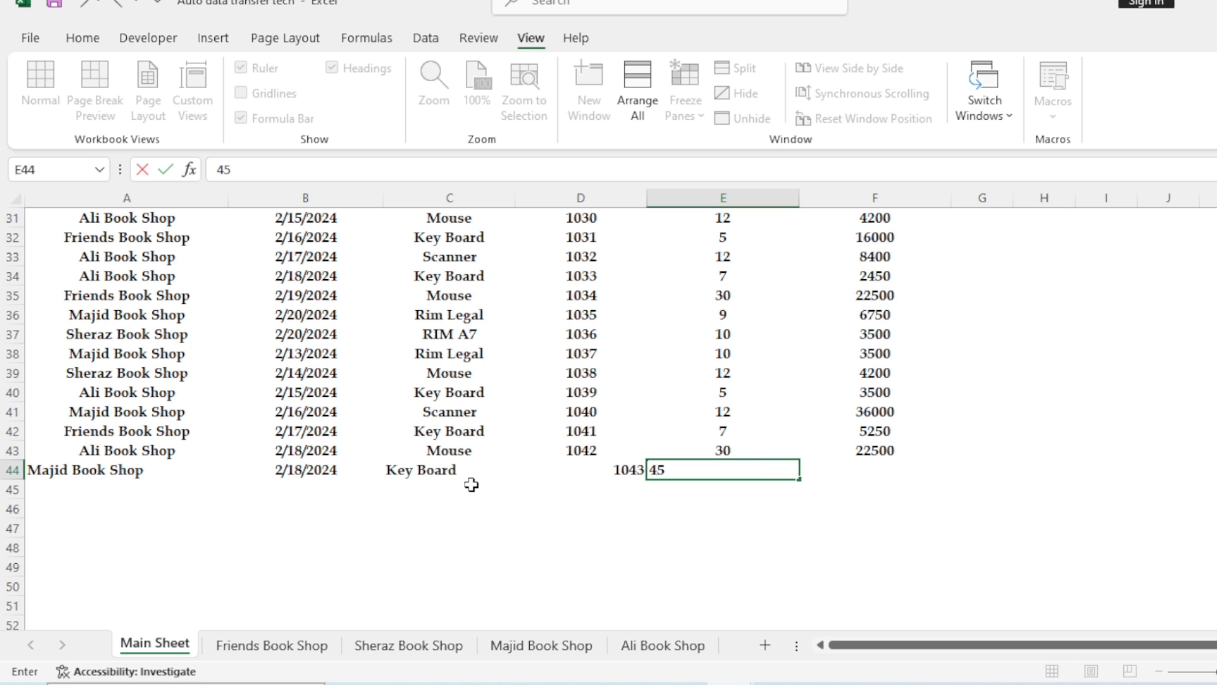
{"action": "key", "text": "Tab"}
{"action": "type", "text": "300"}
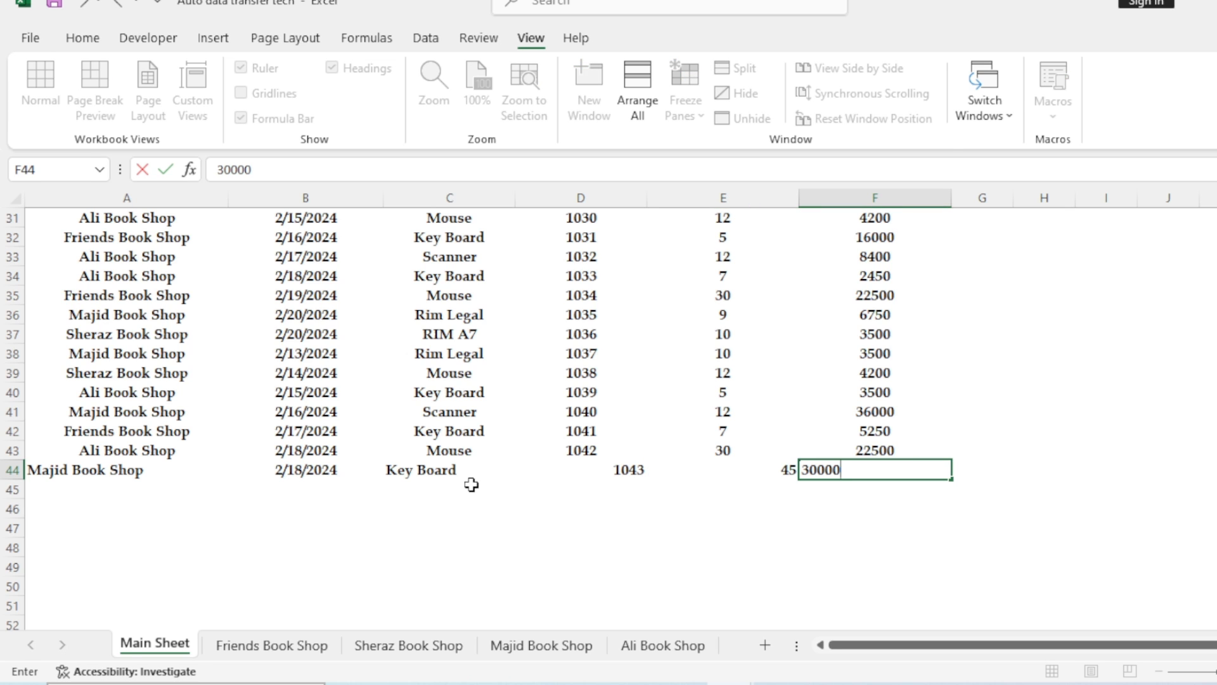
{"action": "left_click", "coordinate": [494, 525]}
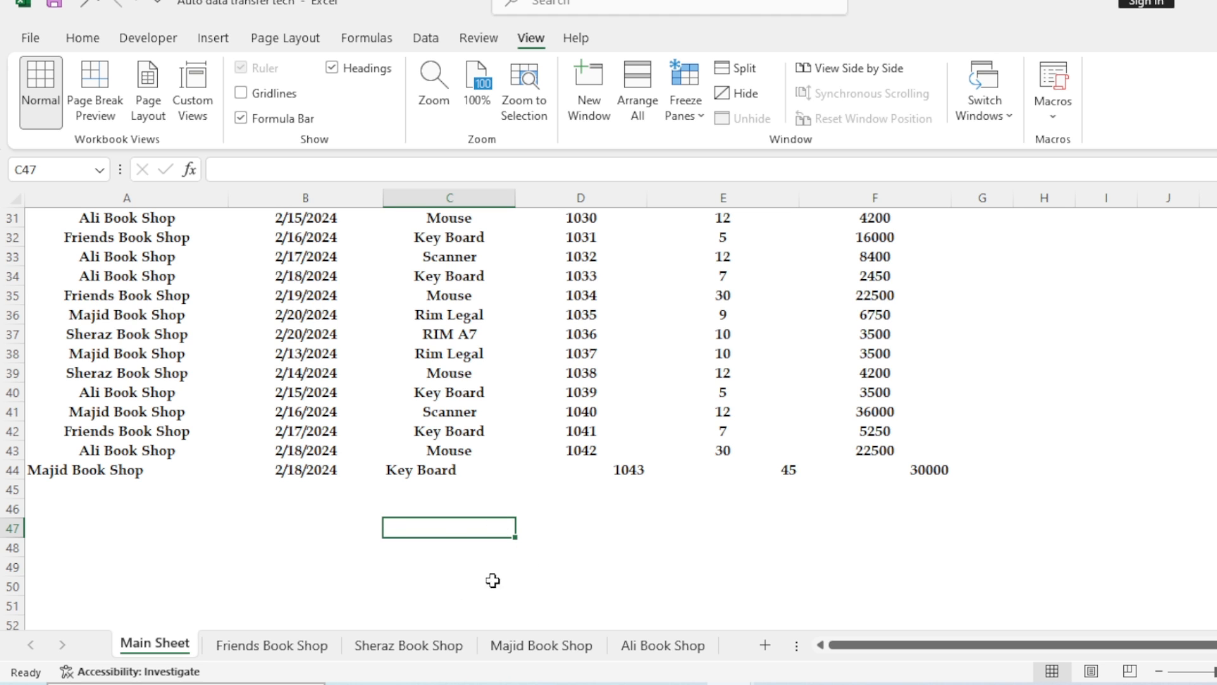
Check the new Key Board record in row 11 of the Majid Book Shop sheet and view the Sheraz Book Shop sheet for comparison.
{"action": "left_click", "coordinate": [542, 645]}
{"action": "left_click", "coordinate": [384, 519]}
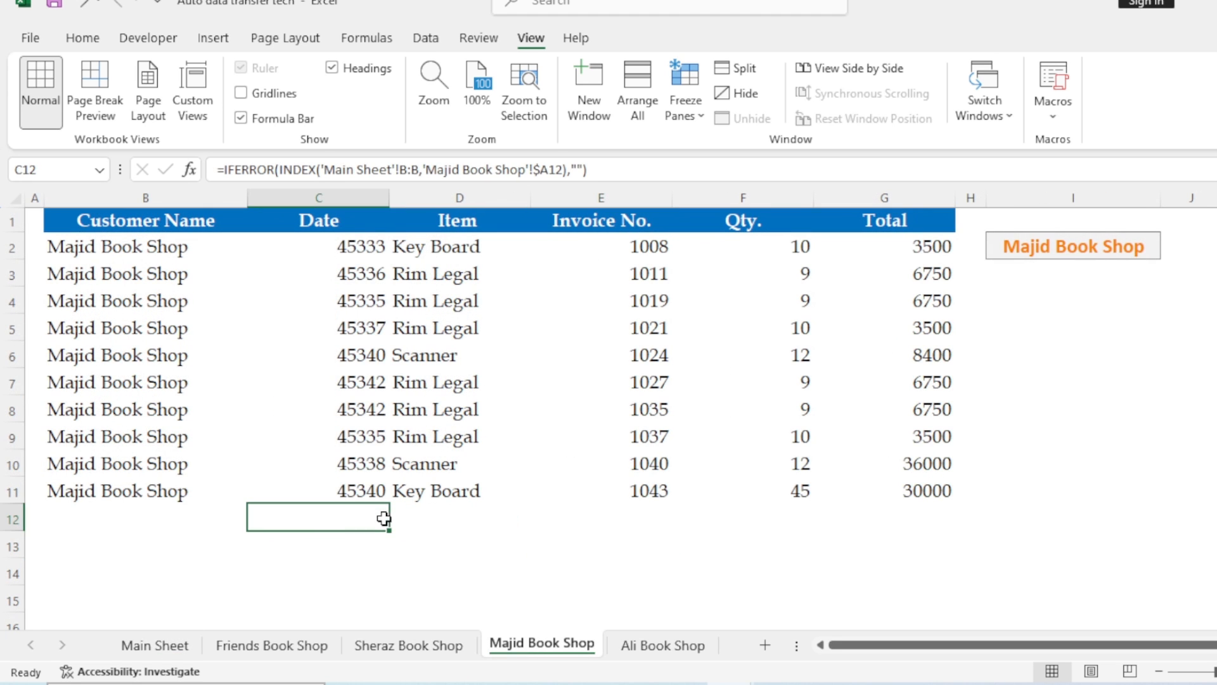
{"action": "left_click_drag", "start_coordinate": [158, 492], "coordinate": [894, 501]}
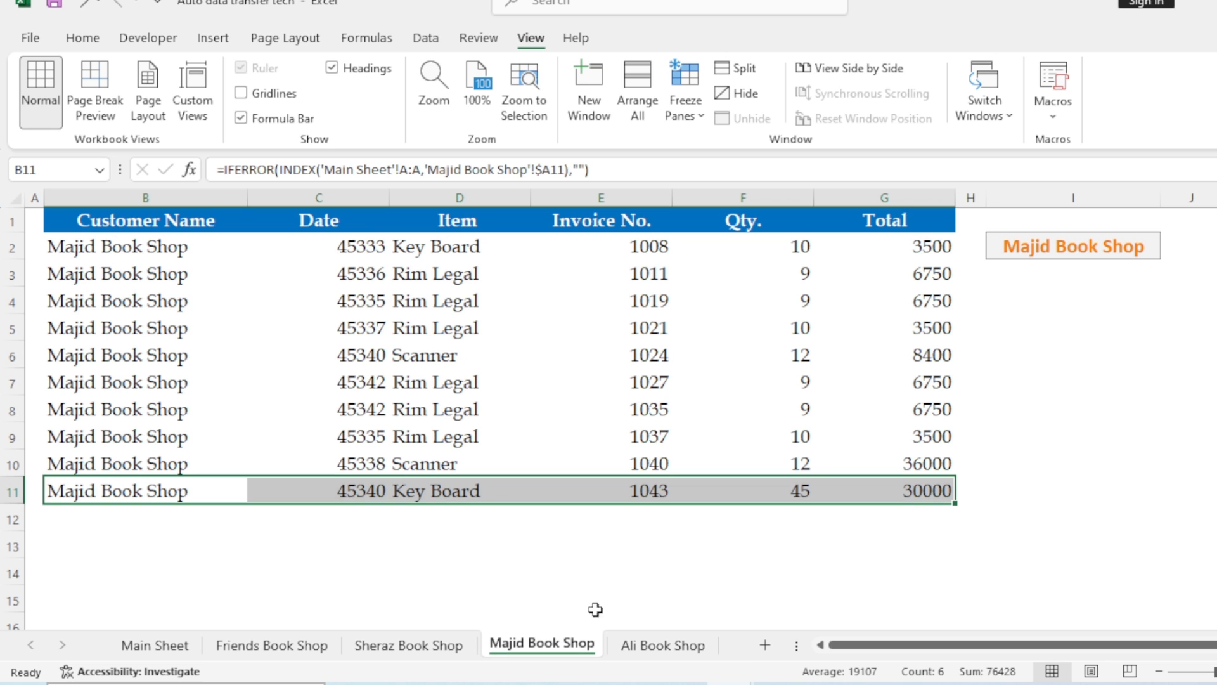
{"action": "left_click", "coordinate": [170, 646]}
{"action": "left_click", "coordinate": [396, 646]}
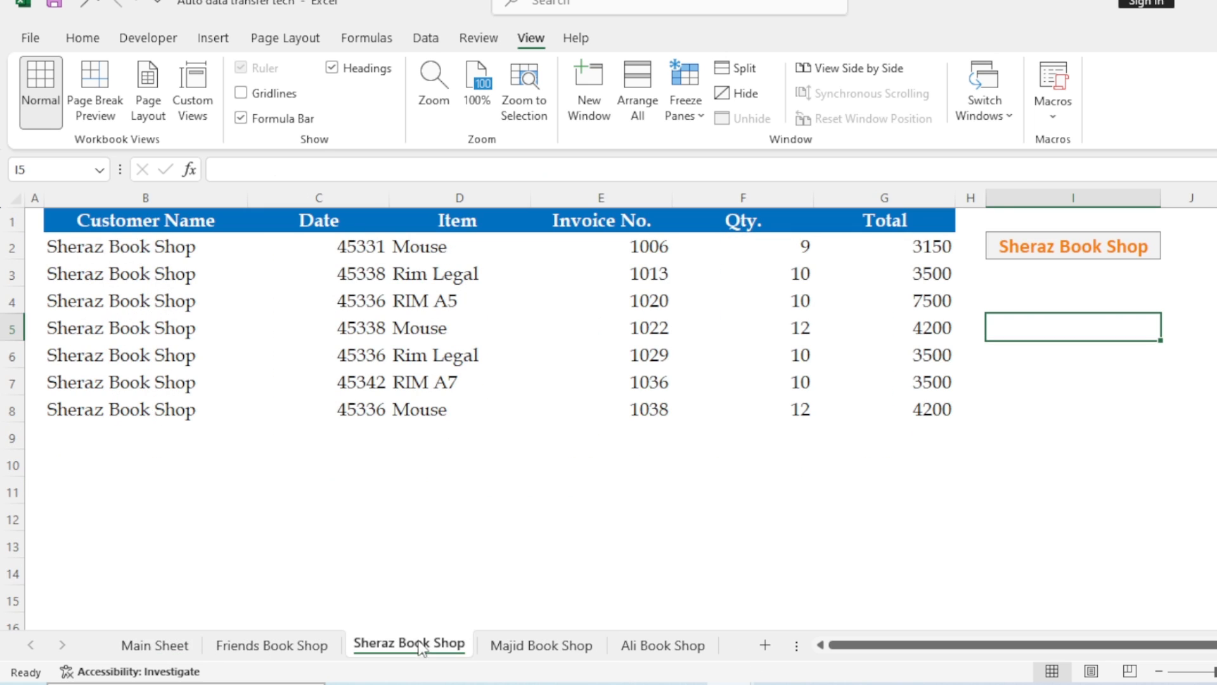